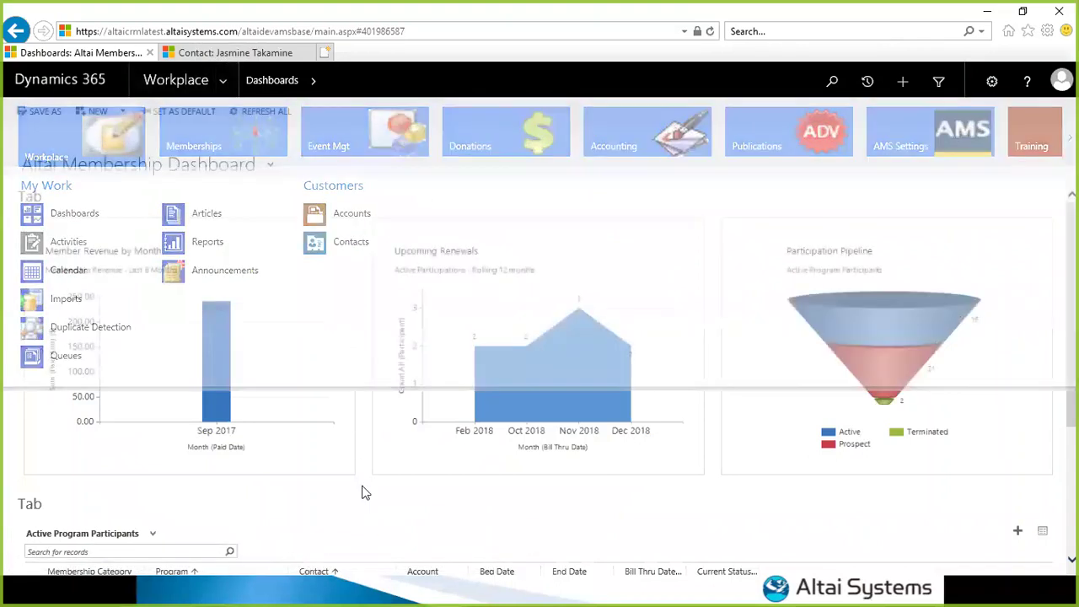
- Open the list of processes in the Settings area
{"action": "left_click", "coordinate": [226, 84]}
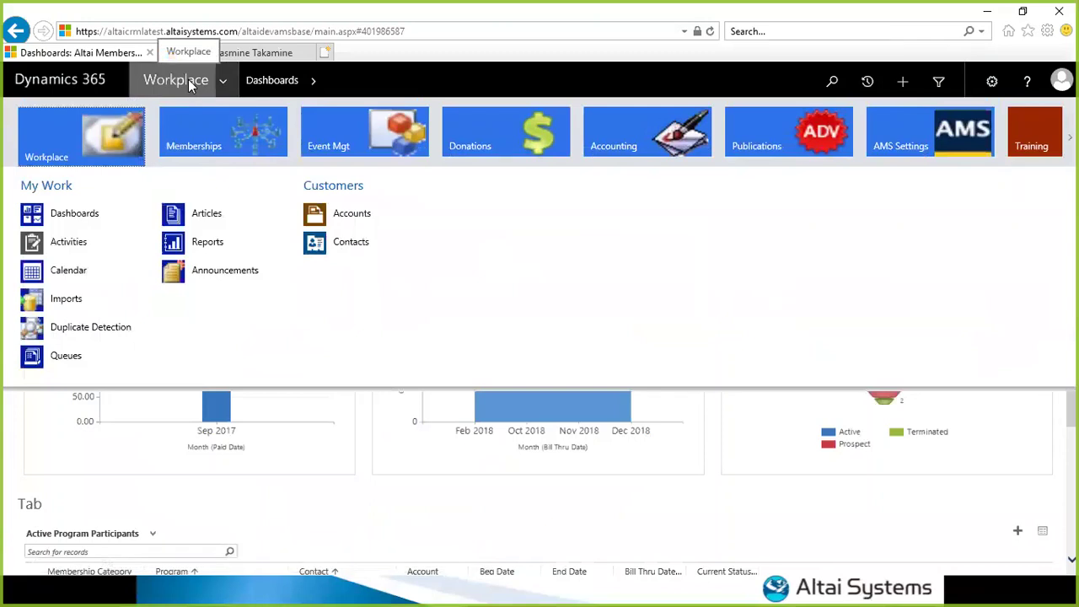
{"action": "scroll", "coordinate": [234, 123], "scroll_direction": "down", "scroll_amount": 2}
{"action": "left_click", "coordinate": [231, 125]}
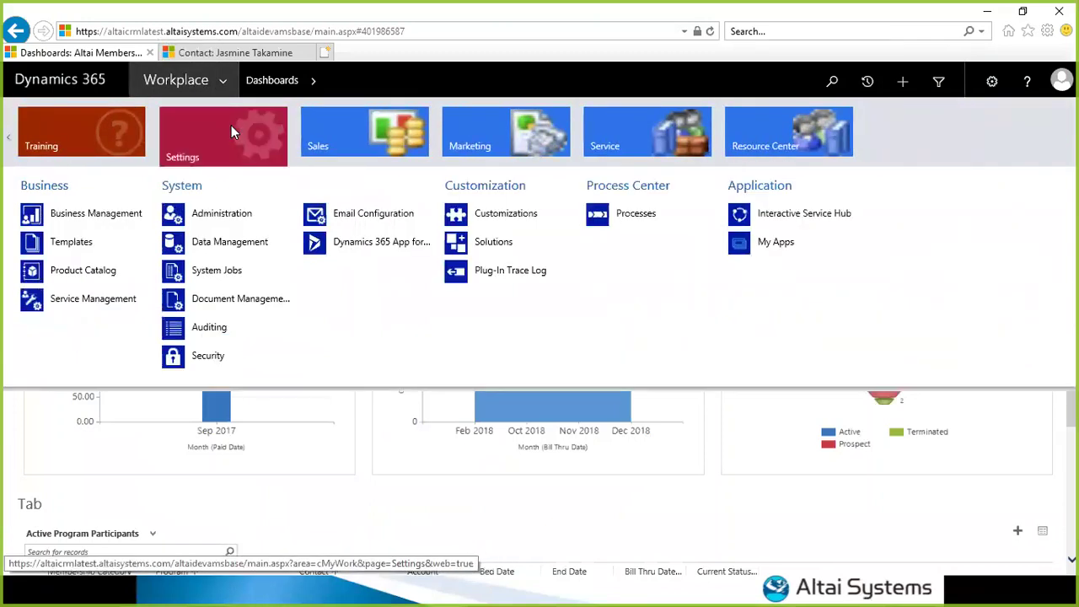
{"action": "left_click", "coordinate": [640, 218]}
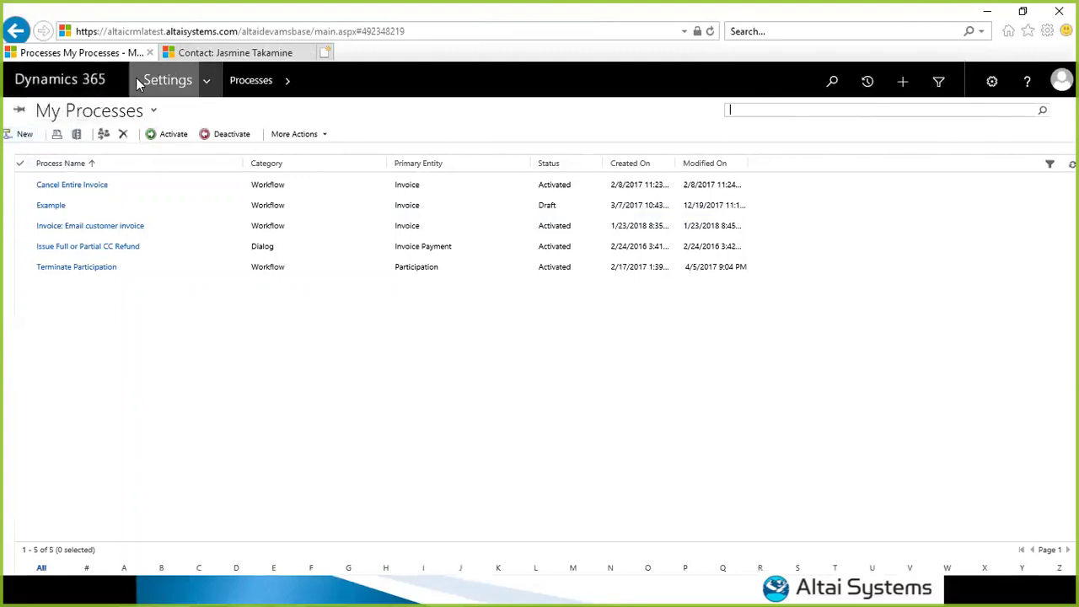
- Enter "Last, First Middle" as the Sort Name on the open contact record
{"action": "left_click", "coordinate": [180, 54]}
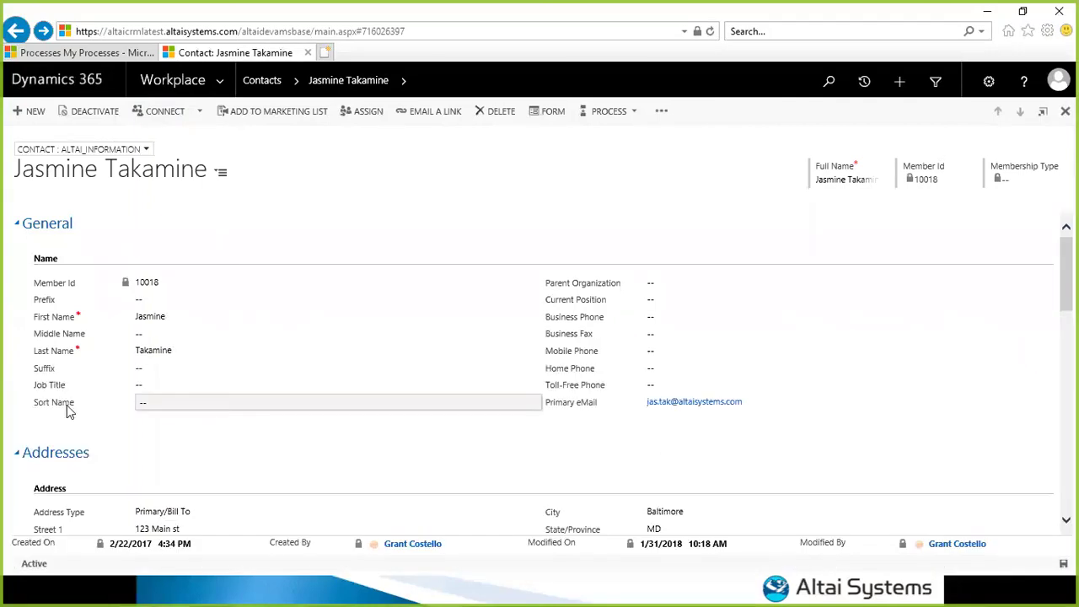
{"action": "left_click", "coordinate": [181, 403]}
{"action": "type", "text": "Last, First Middle"}
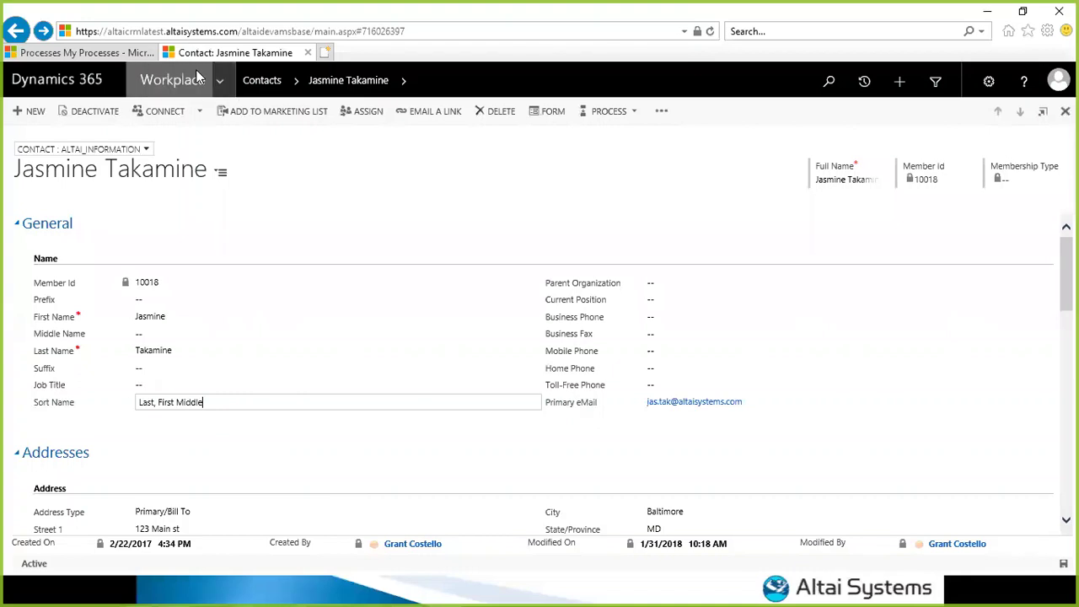
- Return to the processes list and start a new process named SortName
{"action": "left_click", "coordinate": [99, 52]}
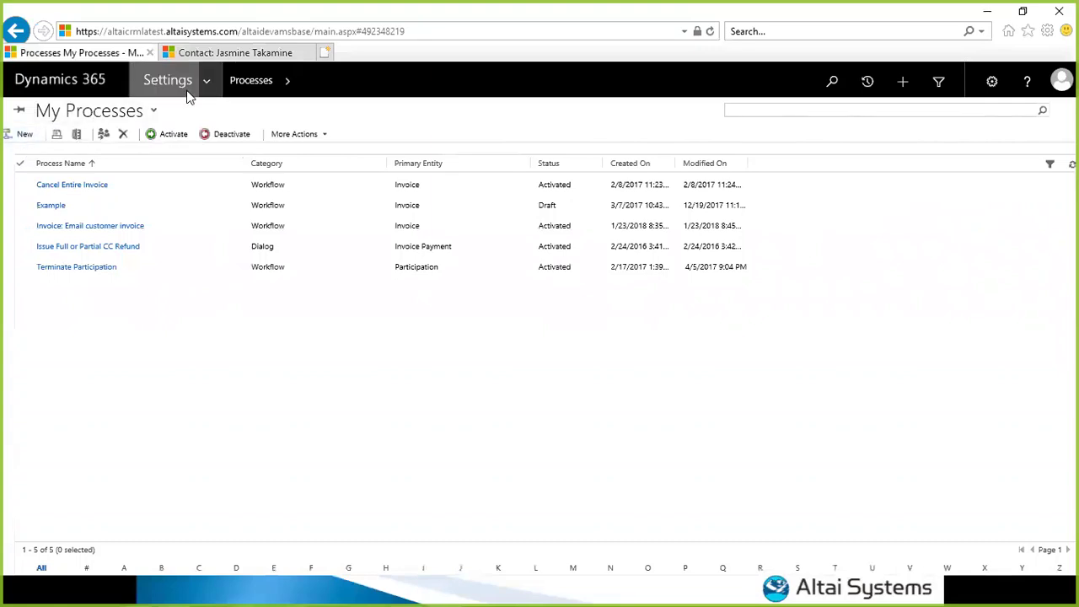
{"action": "left_click", "coordinate": [38, 135]}
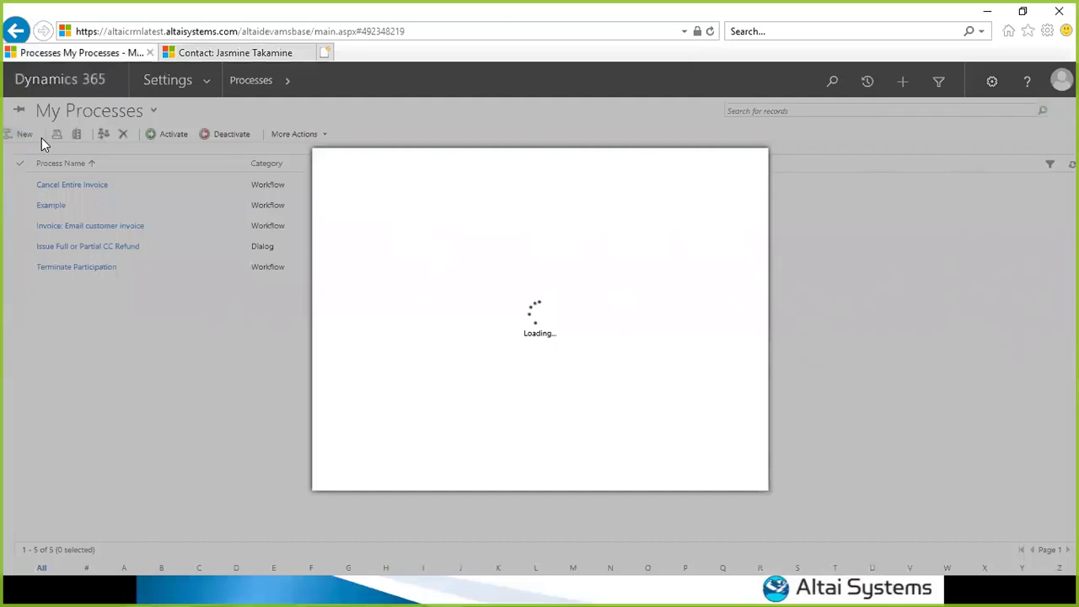
{"action": "left_click", "coordinate": [409, 214]}
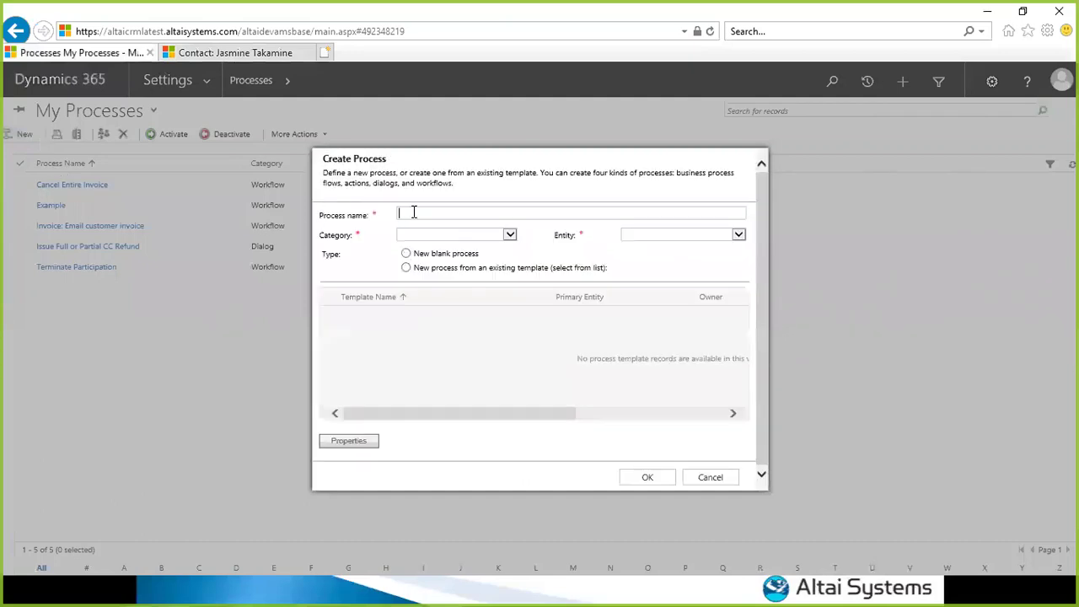
{"action": "type", "text": "SoftName"}
{"action": "key", "text": "Tab"}
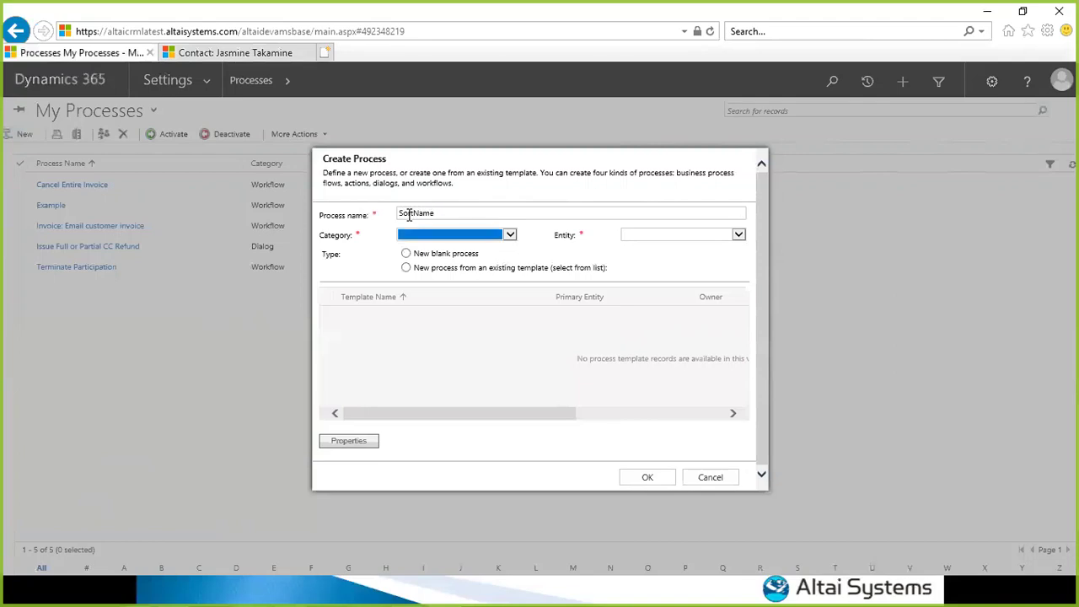
- Set the new process's category to Workflow and its entity to Contact, and create it
{"action": "left_click", "coordinate": [409, 235]}
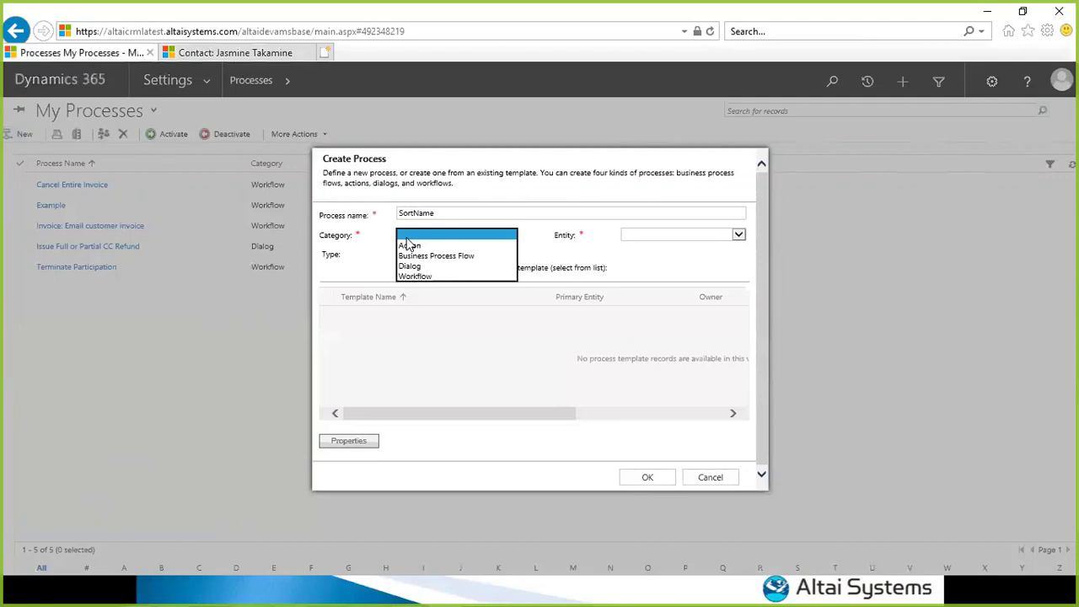
{"action": "left_click", "coordinate": [426, 277]}
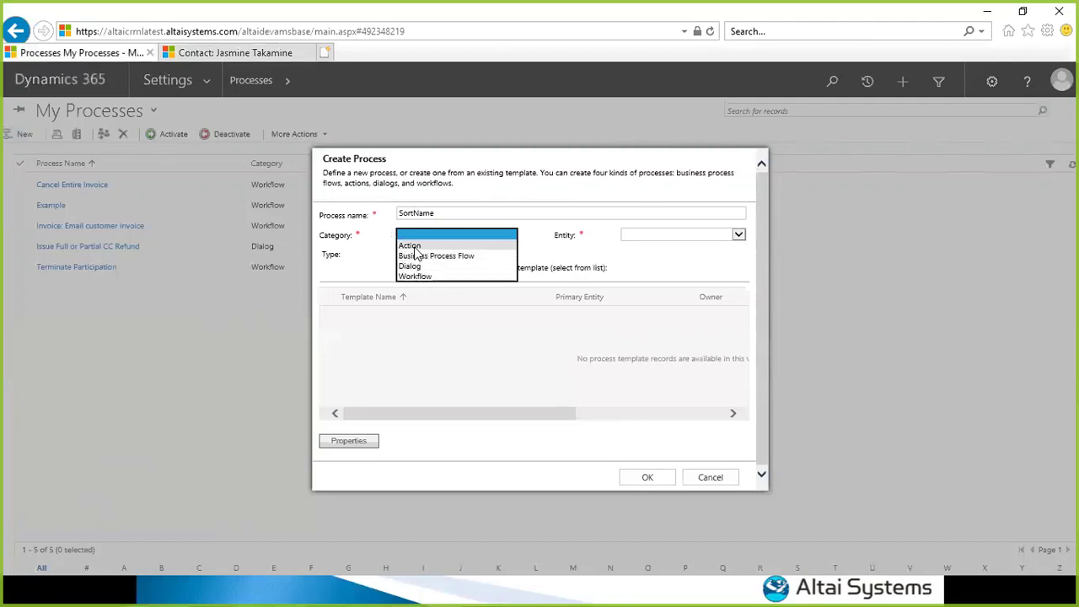
{"action": "left_click", "coordinate": [422, 278]}
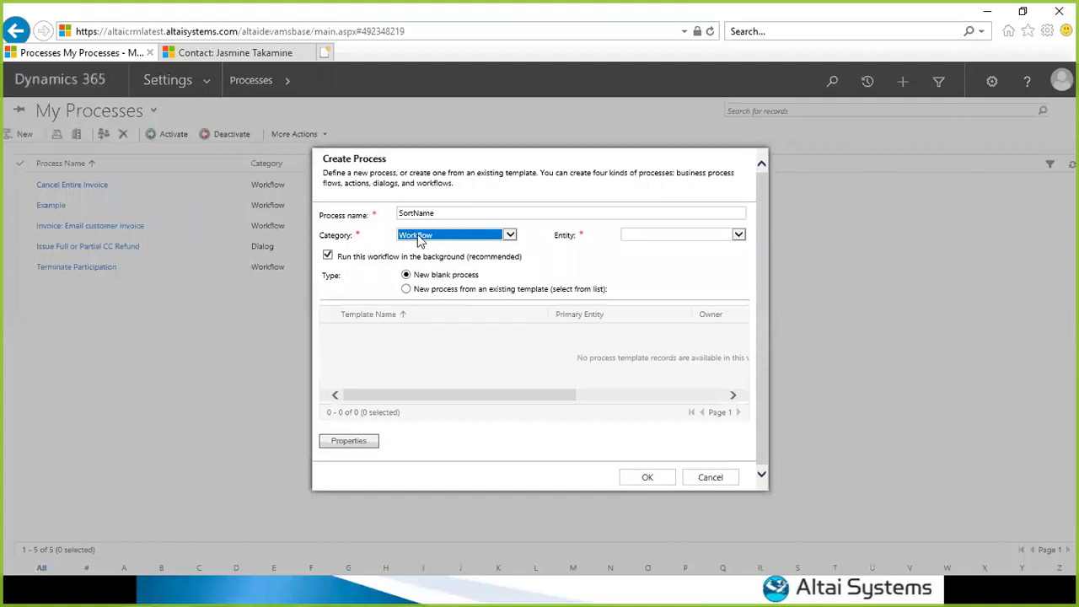
{"action": "left_click", "coordinate": [660, 237]}
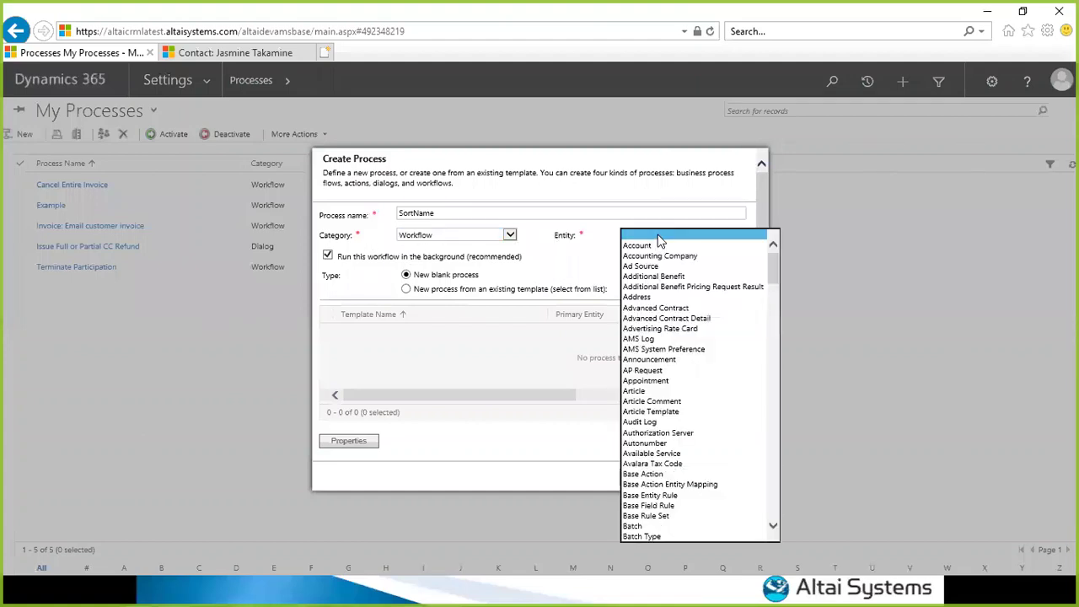
{"action": "type", "text": "contact"}
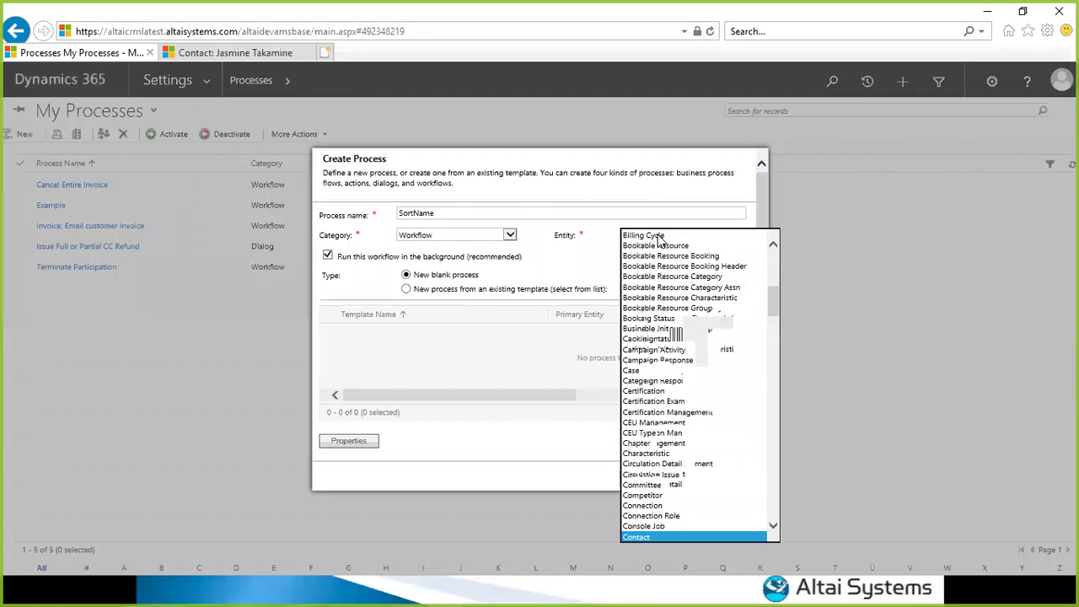
{"action": "key", "text": "Return"}
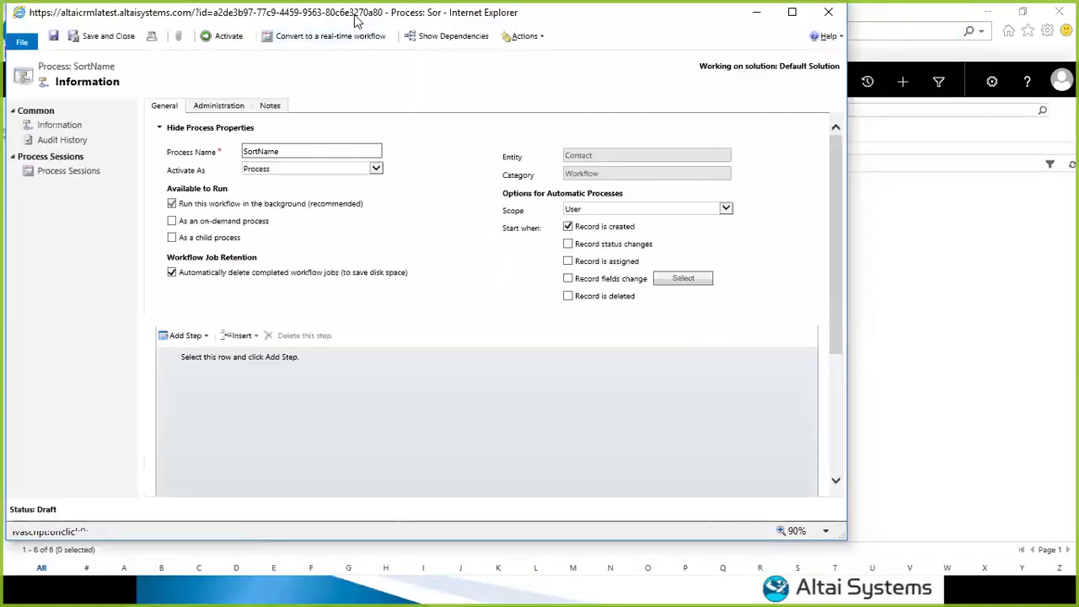
- Set the SortName workflow's scope to Organization
{"action": "left_click_drag", "start_coordinate": [356, 20], "coordinate": [450, 46]}
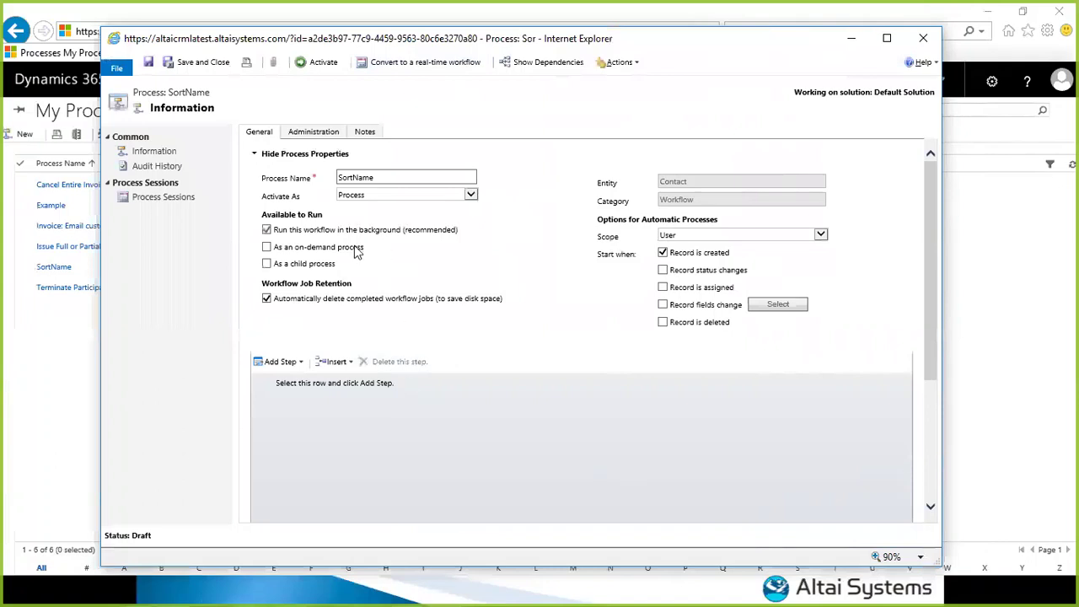
{"action": "left_click", "coordinate": [672, 239]}
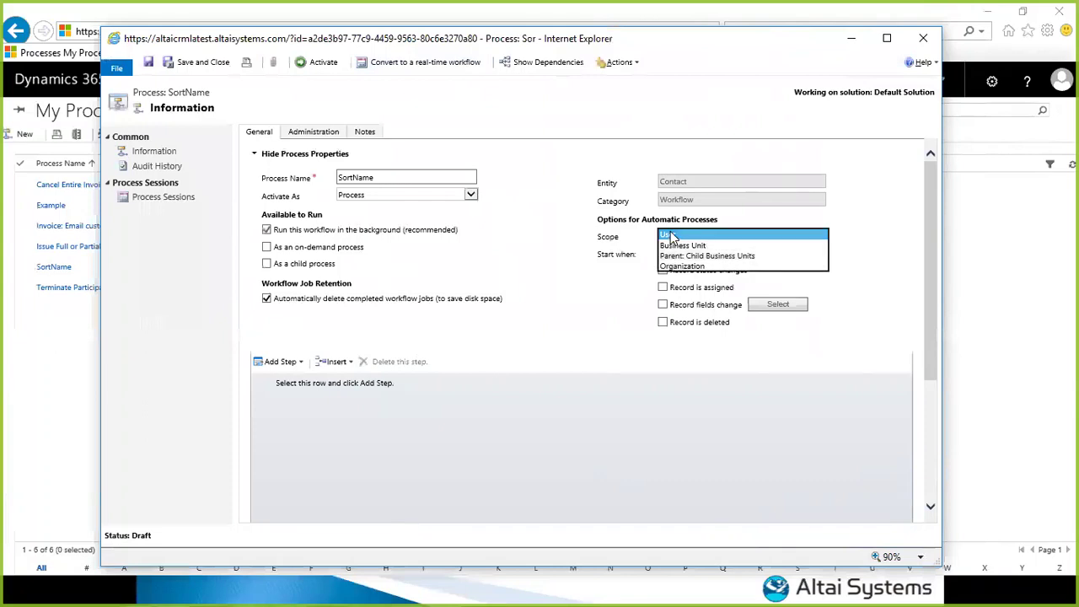
{"action": "left_click", "coordinate": [674, 265]}
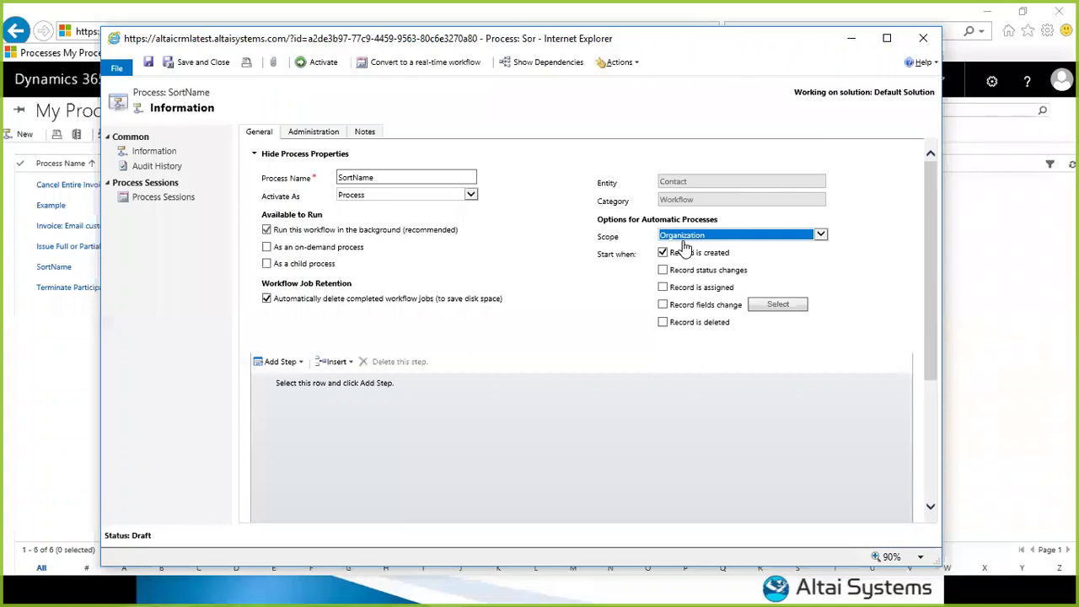
- Make the workflow also start when record fields change, monitoring the contact's name fields, including First Name
{"action": "left_click", "coordinate": [663, 305]}
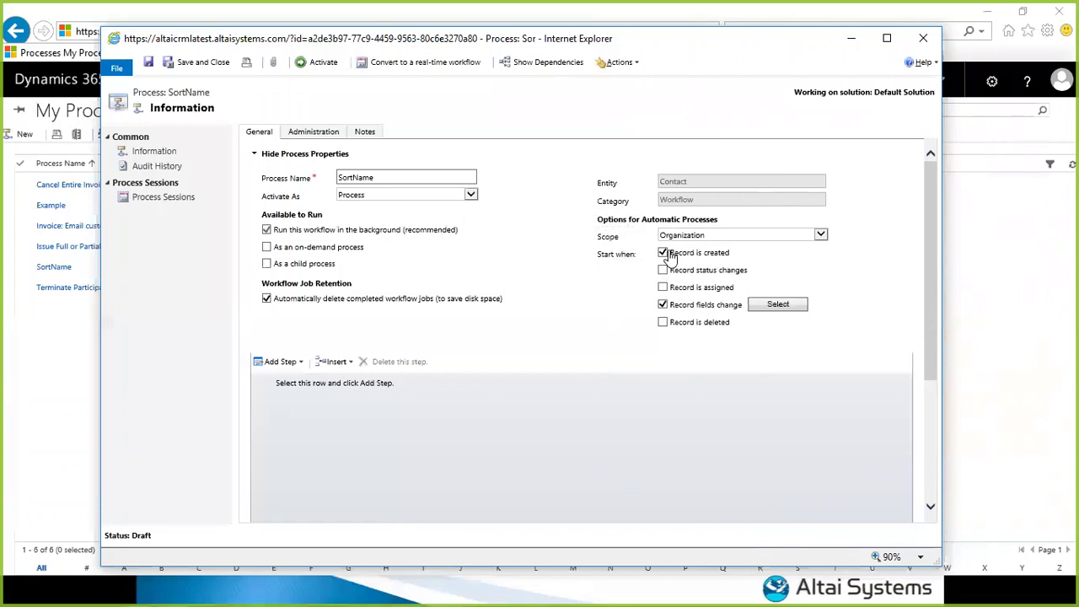
{"action": "left_click", "coordinate": [761, 305]}
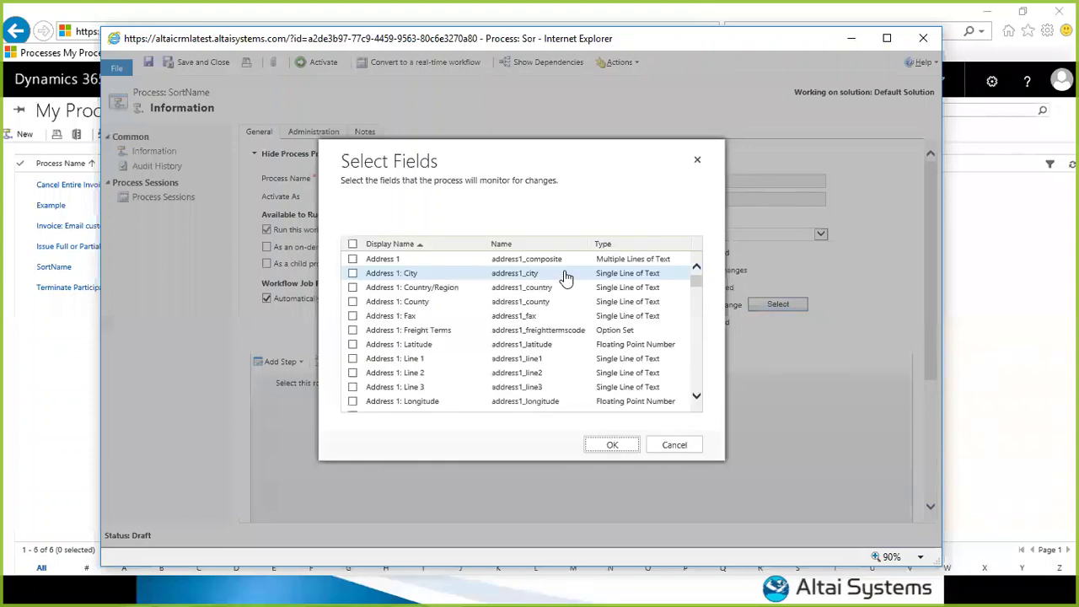
{"action": "scroll", "coordinate": [566, 298], "scroll_direction": "down", "scroll_amount": 10}
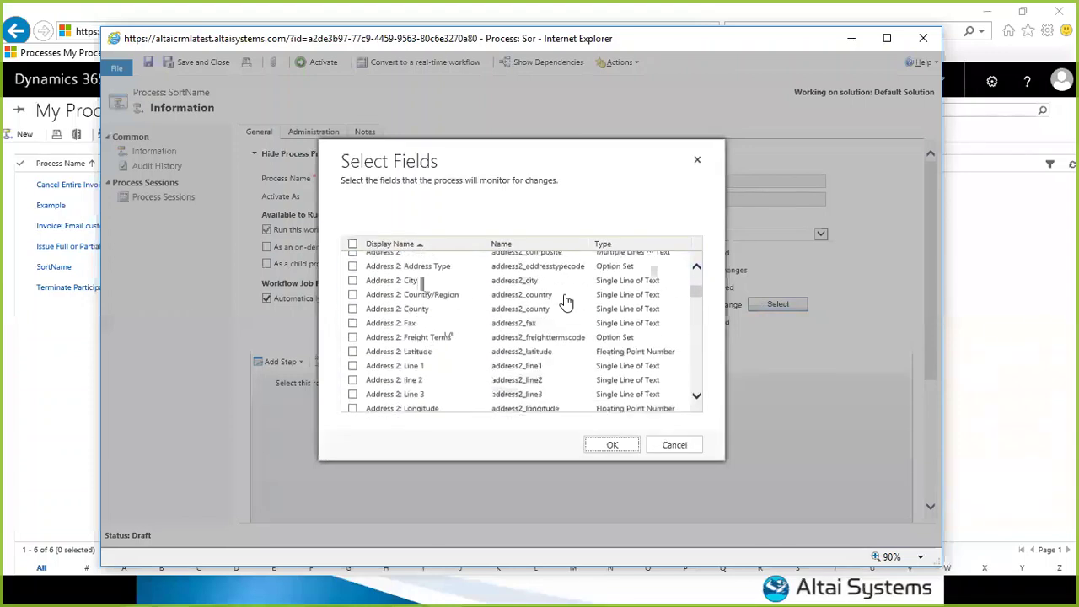
{"action": "scroll", "coordinate": [560, 304], "scroll_direction": "down", "scroll_amount": 10}
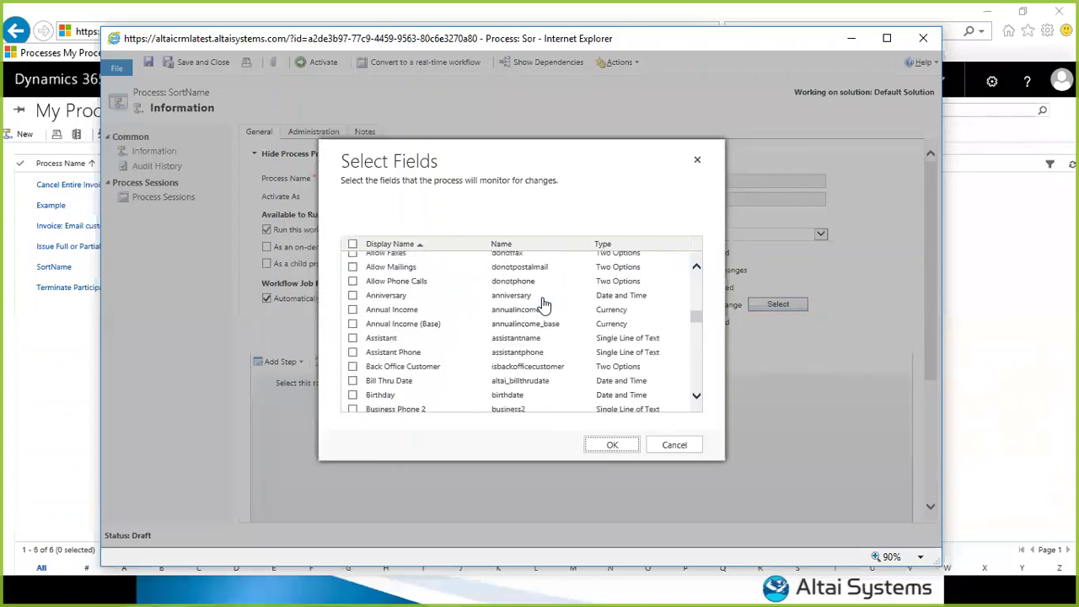
{"action": "scroll", "coordinate": [536, 322], "scroll_direction": "down", "scroll_amount": 10}
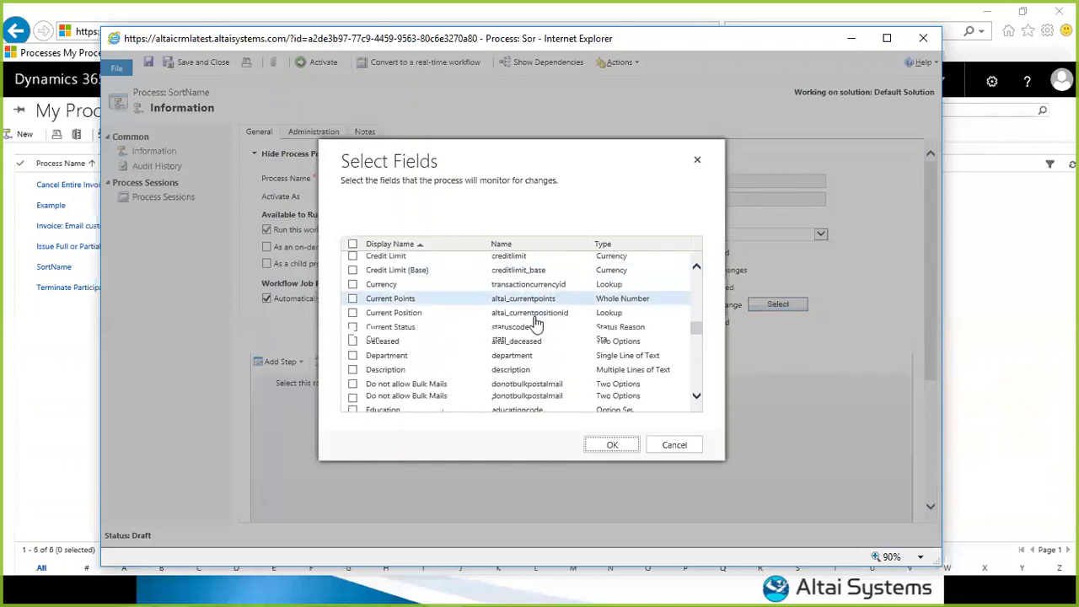
{"action": "scroll", "coordinate": [531, 329], "scroll_direction": "down", "scroll_amount": 3}
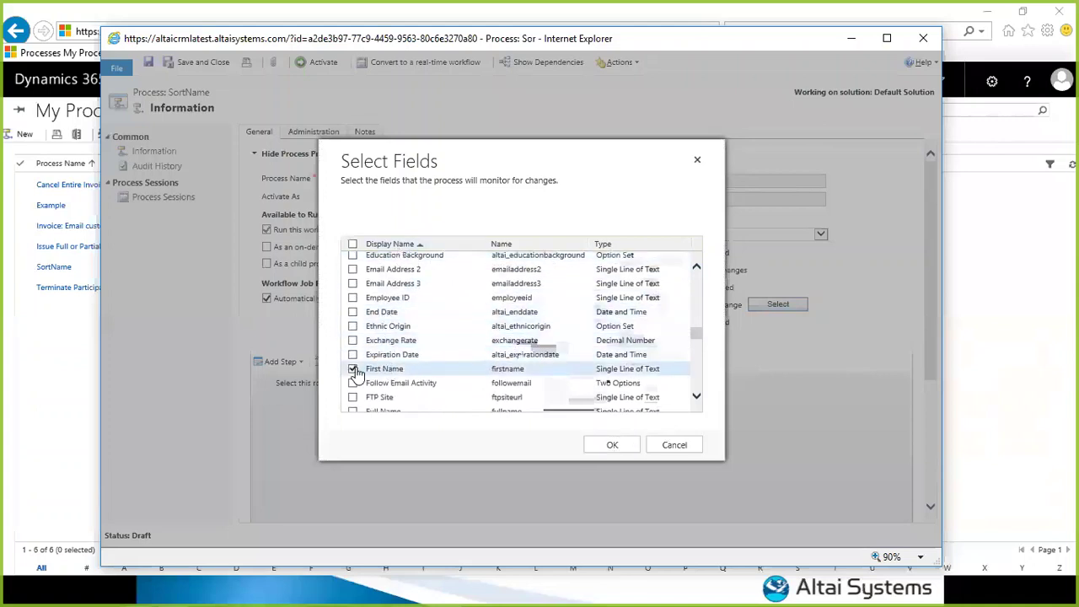
{"action": "scroll", "coordinate": [371, 369], "scroll_direction": "down", "scroll_amount": 3}
{"action": "scroll", "coordinate": [379, 367], "scroll_direction": "down", "scroll_amount": 5}
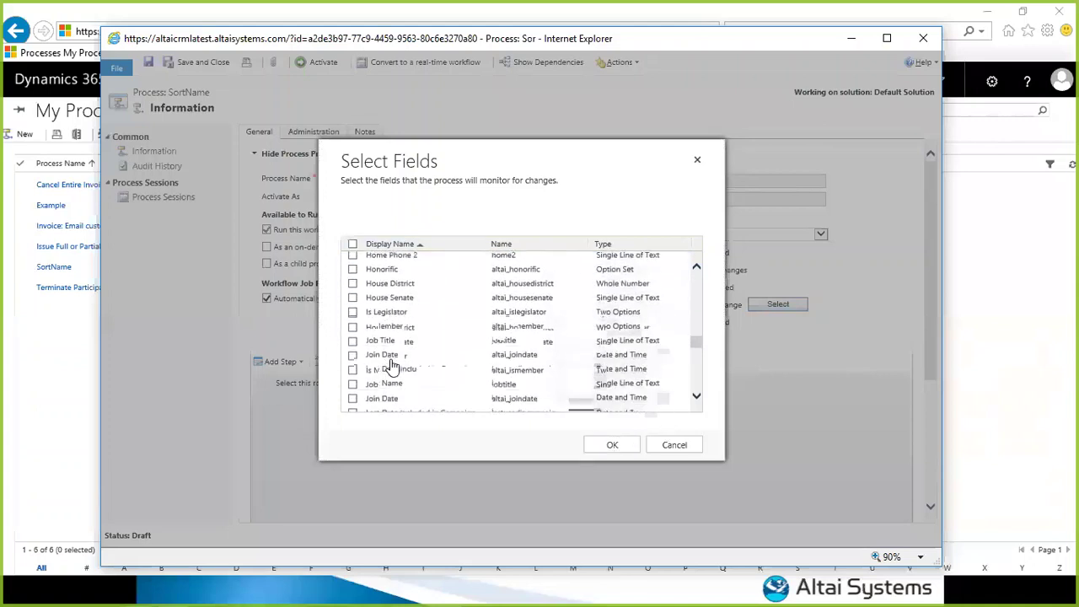
{"action": "scroll", "coordinate": [352, 358], "scroll_direction": "down", "scroll_amount": 5}
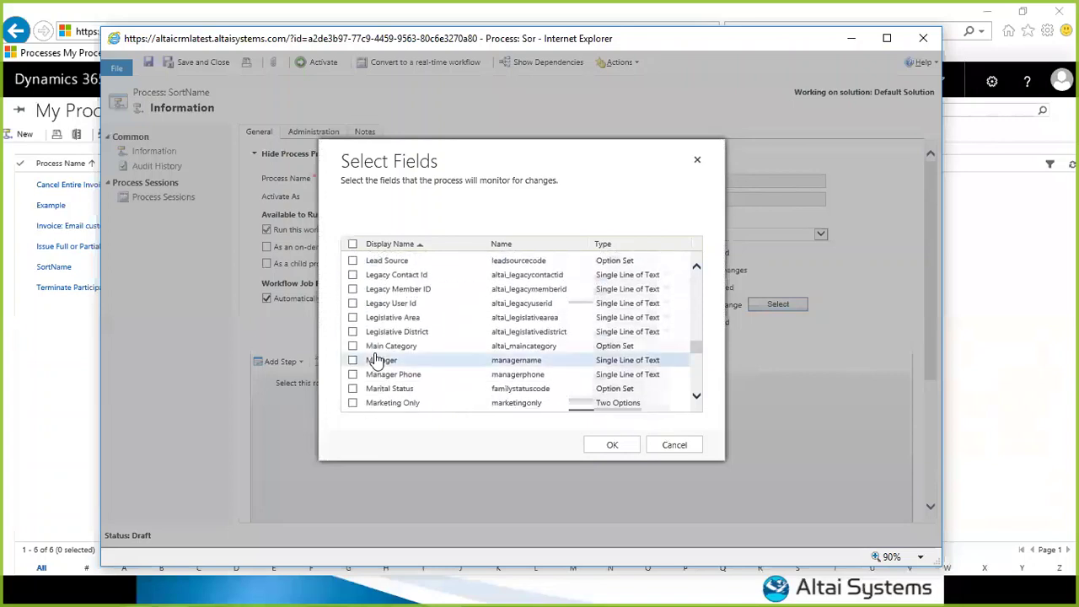
{"action": "left_click", "coordinate": [352, 387]}
{"action": "left_click", "coordinate": [608, 445]}
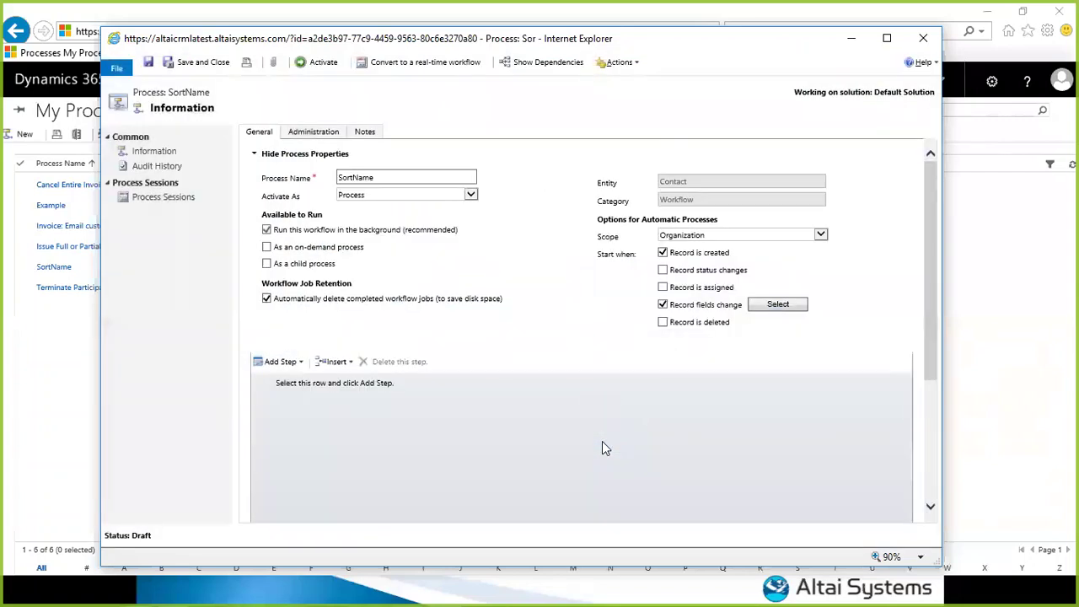
- Collapse the process properties and add an Update Record step for the primary entity Contact
{"action": "left_click", "coordinate": [282, 362]}
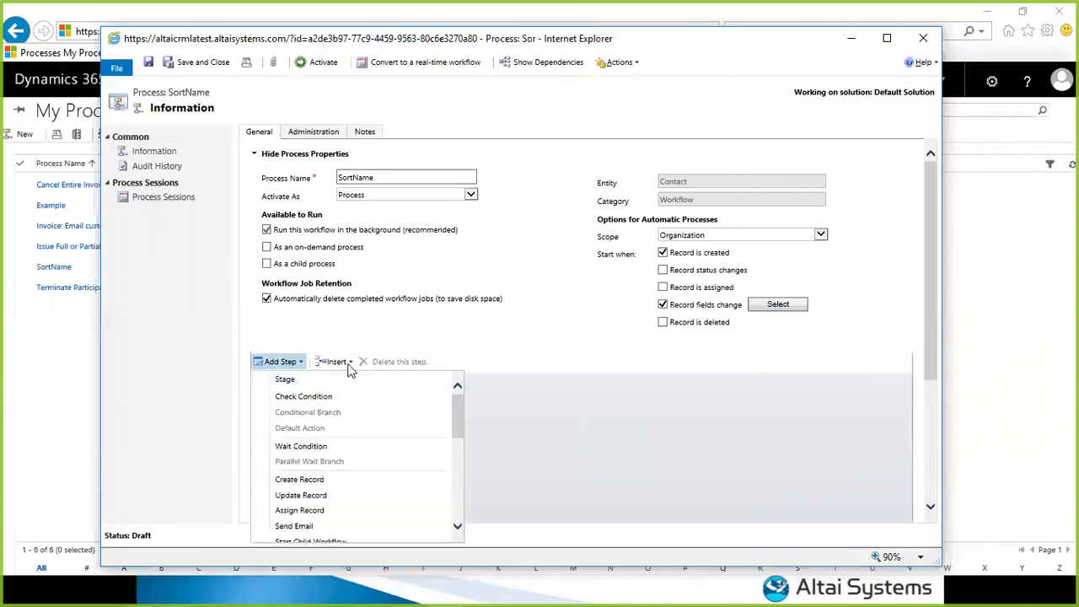
{"action": "left_click", "coordinate": [455, 328]}
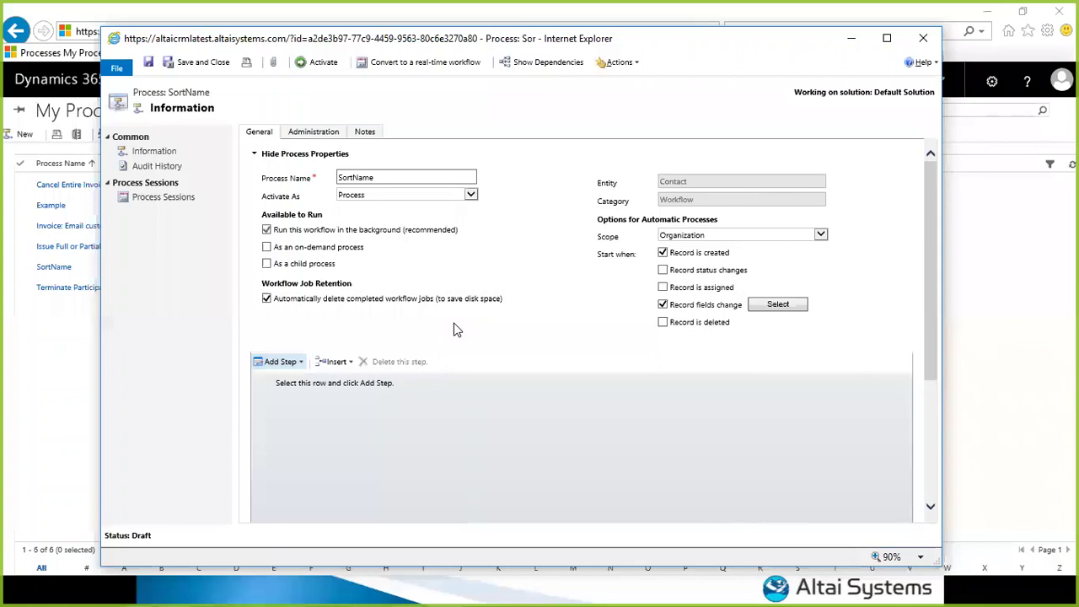
{"action": "left_click", "coordinate": [254, 154]}
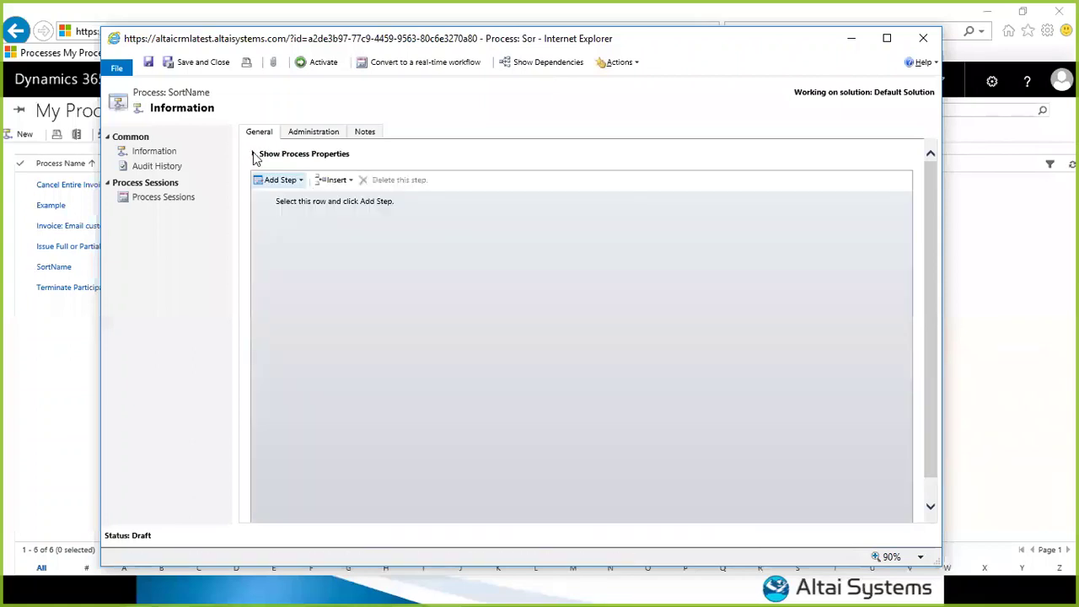
{"action": "left_click", "coordinate": [282, 205]}
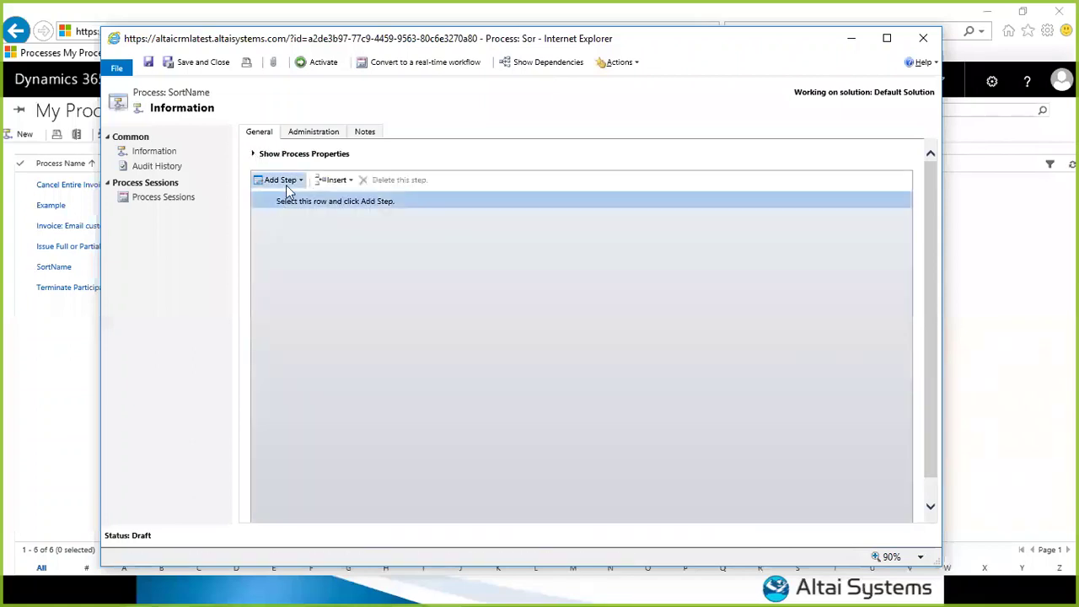
{"action": "left_click", "coordinate": [286, 182]}
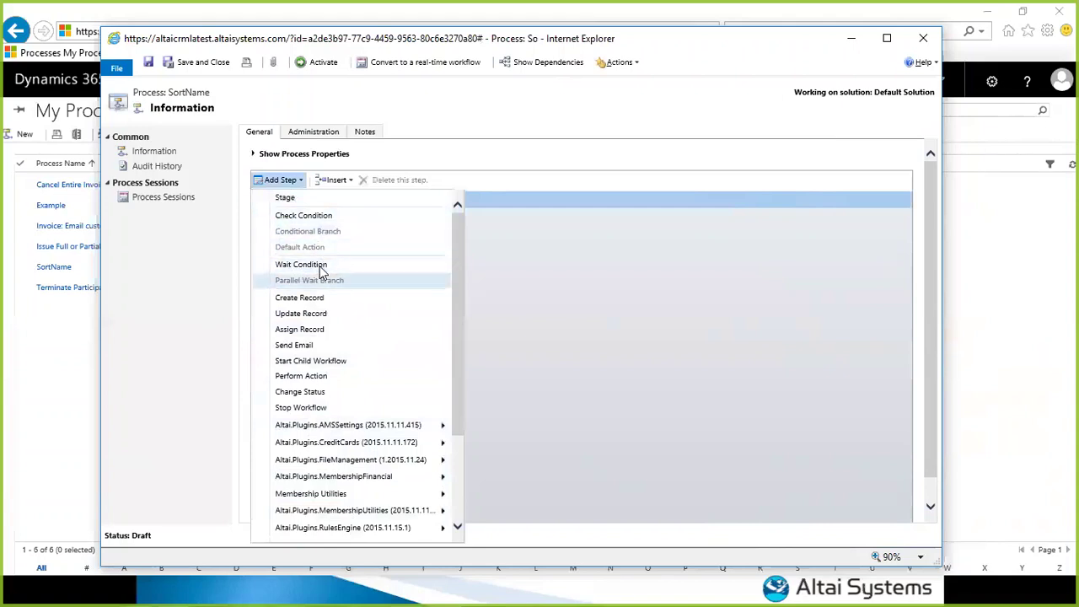
{"action": "left_click", "coordinate": [300, 313]}
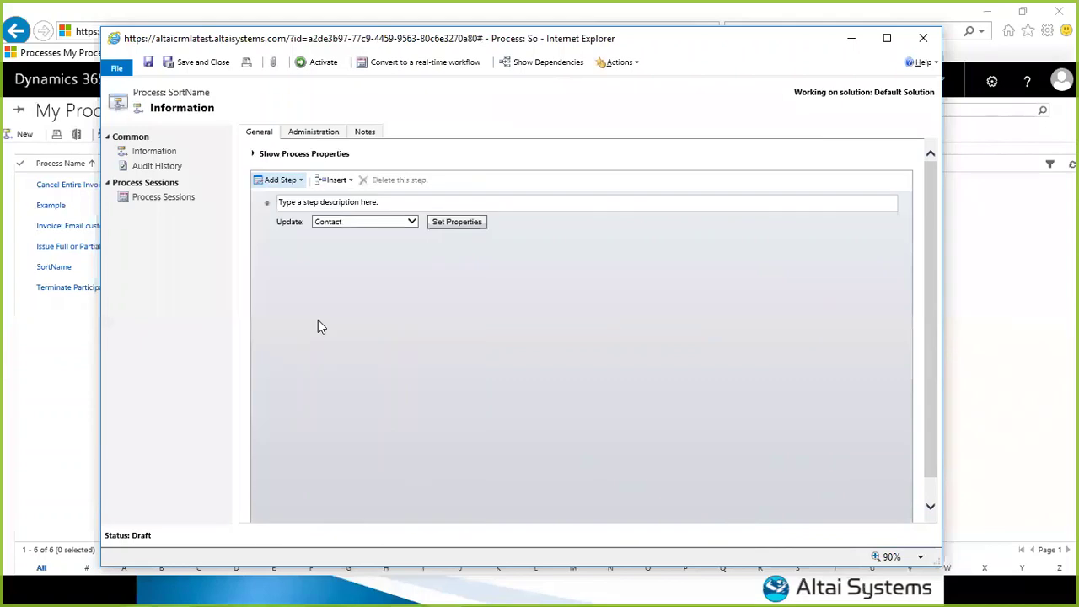
{"action": "left_click", "coordinate": [365, 225]}
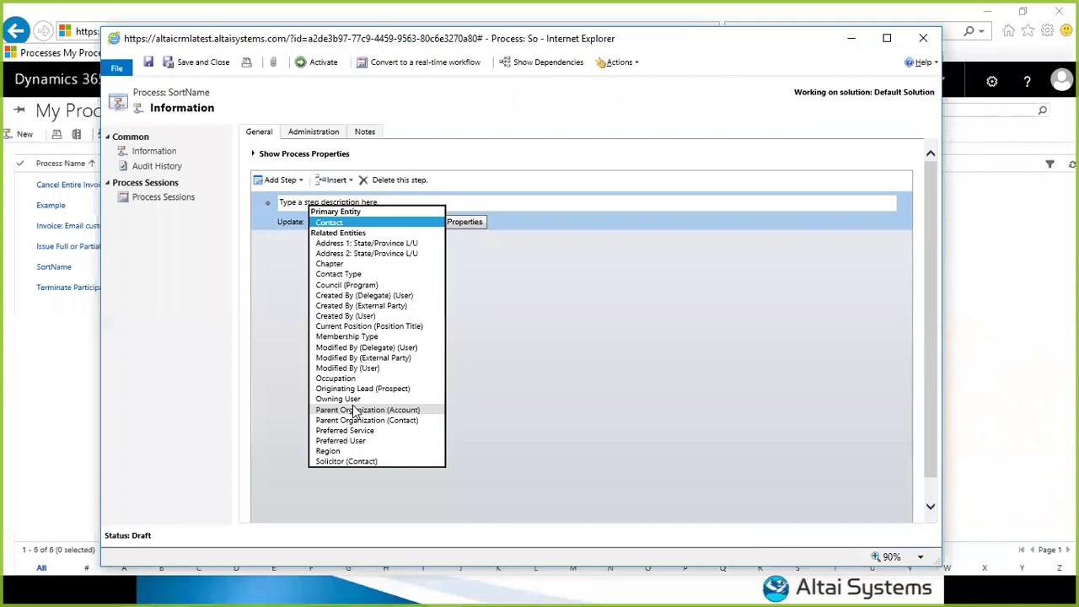
{"action": "left_click", "coordinate": [342, 224]}
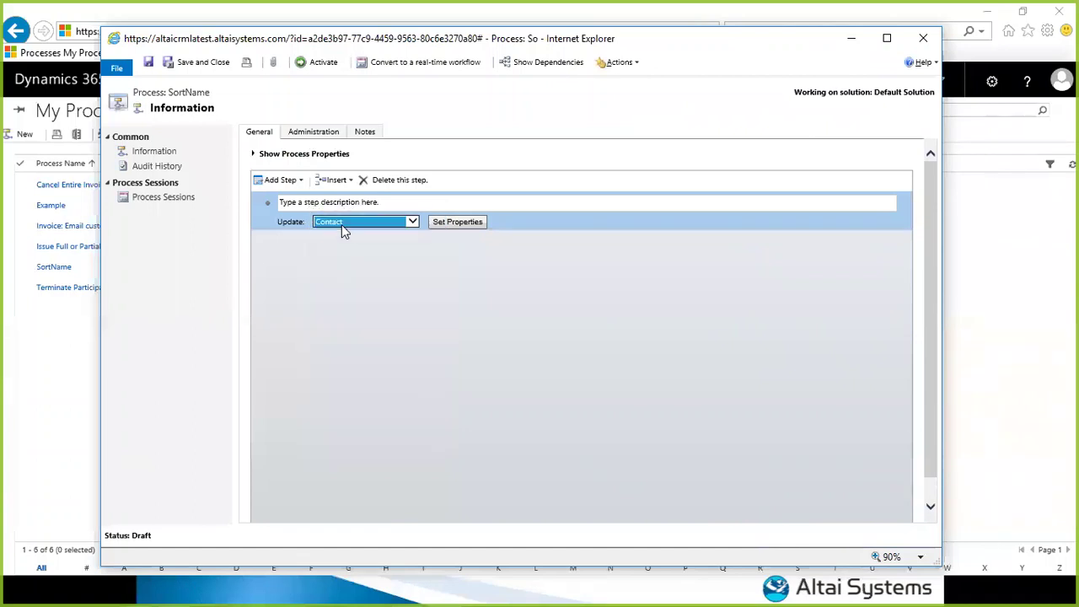
- Open the Update Contact step's properties and insert the contact's Last Name as a dynamic value in Sort Name, followed by a comma
{"action": "left_click", "coordinate": [428, 226]}
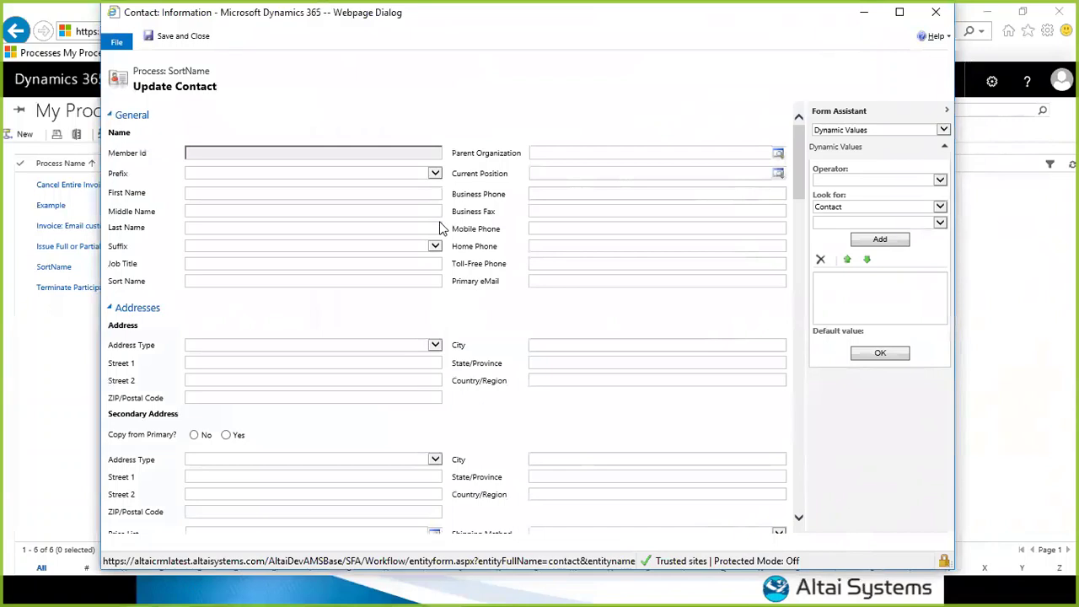
{"action": "left_click", "coordinate": [285, 193]}
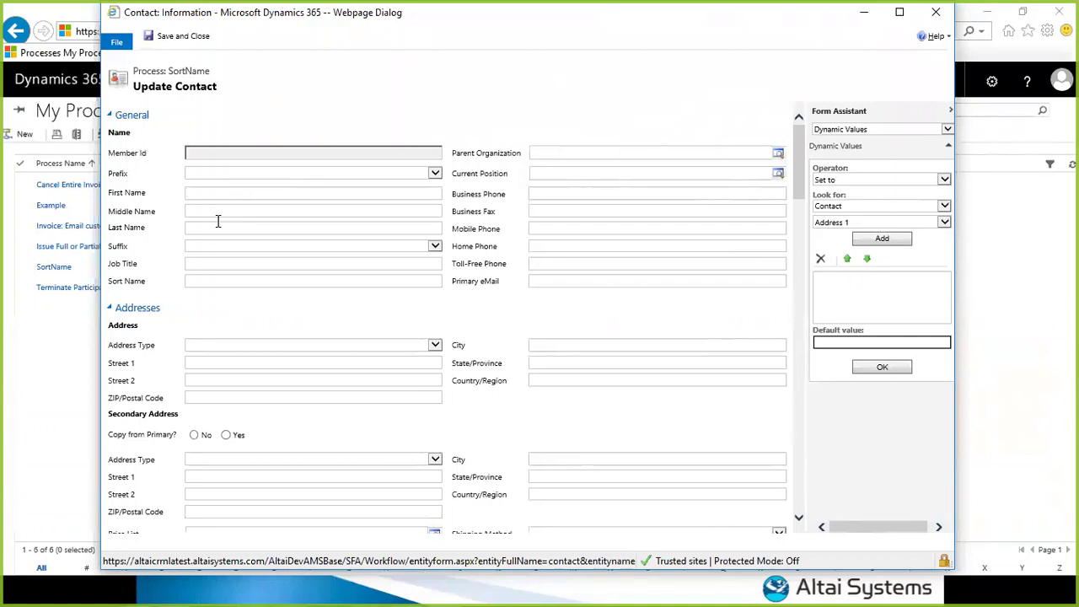
{"action": "left_click", "coordinate": [223, 281]}
{"action": "left_click", "coordinate": [944, 222]}
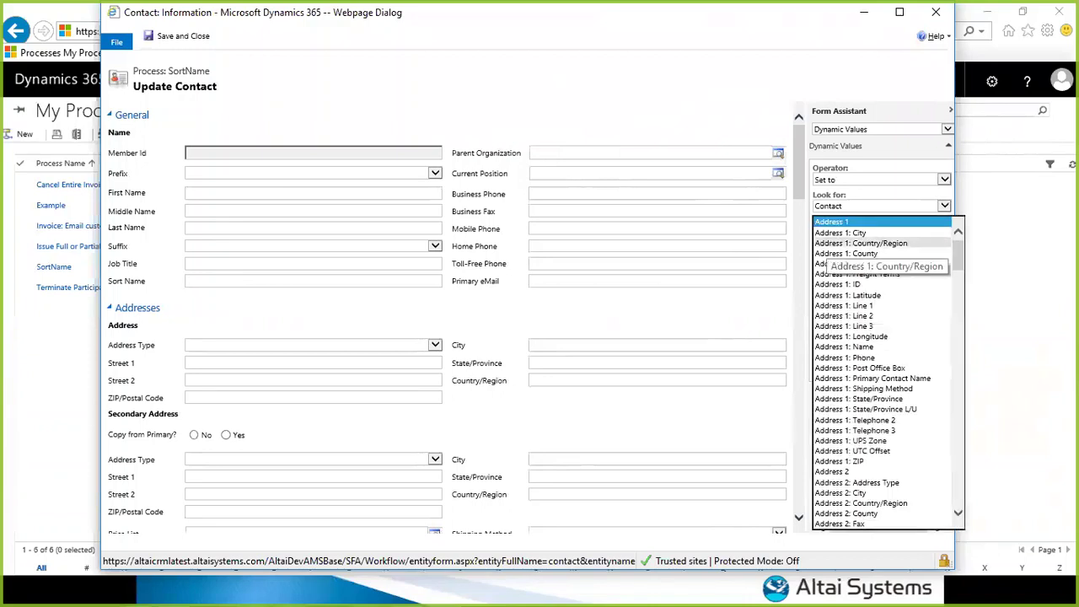
{"action": "key", "text": "l"}
{"action": "key", "text": "Tab"}
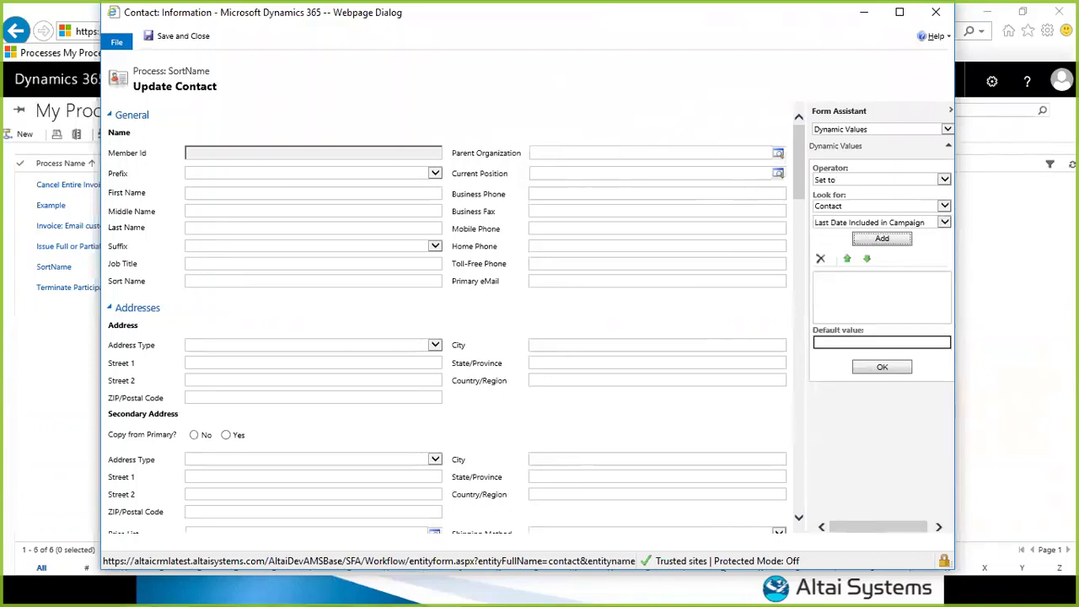
{"action": "left_click", "coordinate": [944, 223]}
{"action": "left_click", "coordinate": [851, 231]}
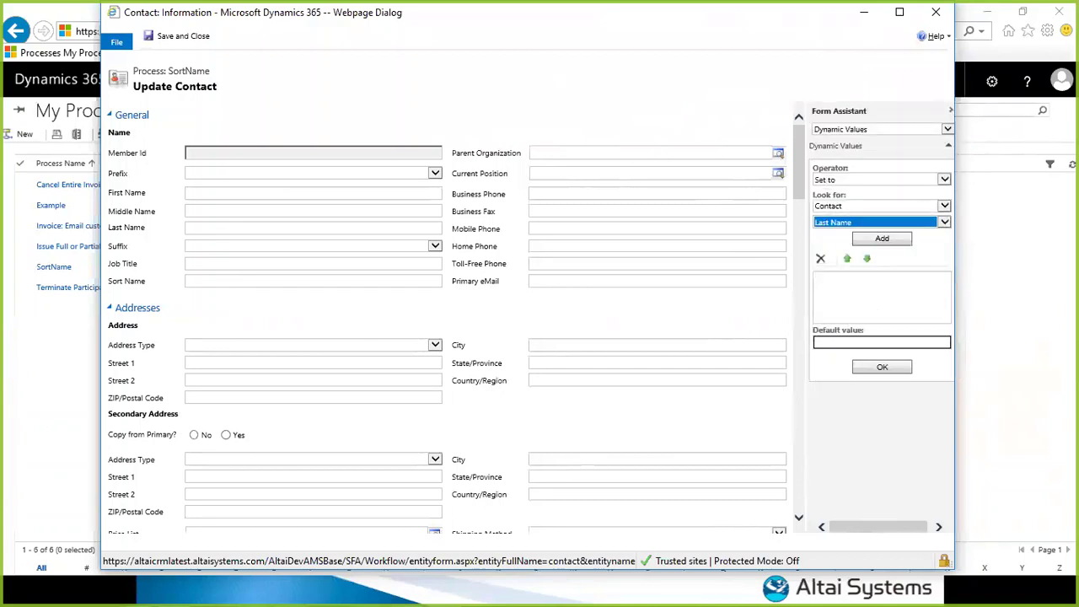
{"action": "left_click", "coordinate": [881, 238]}
{"action": "left_click", "coordinate": [882, 367]}
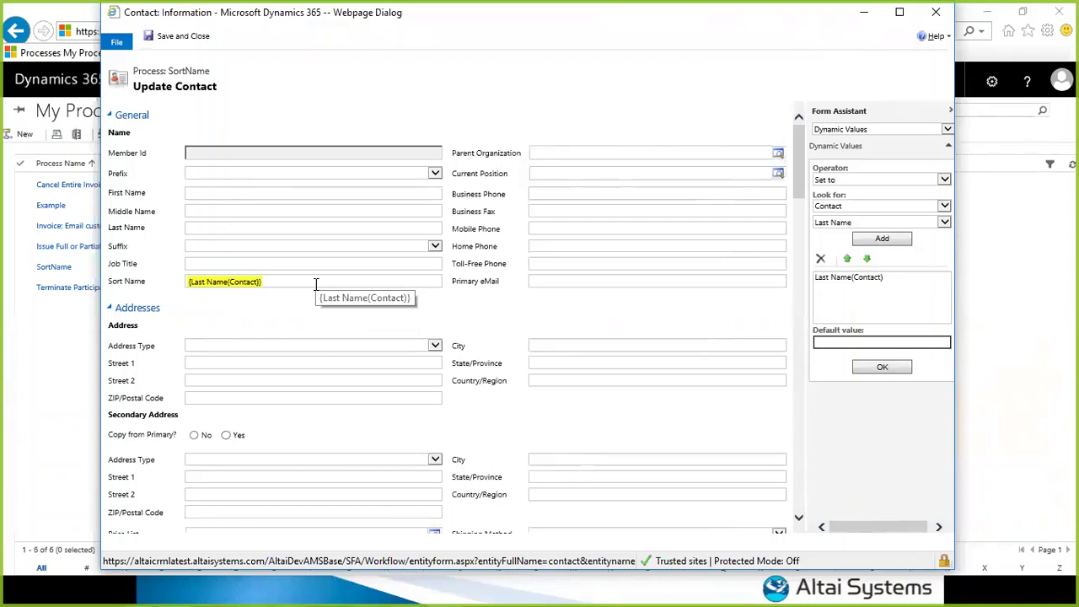
{"action": "type", "text": ","}
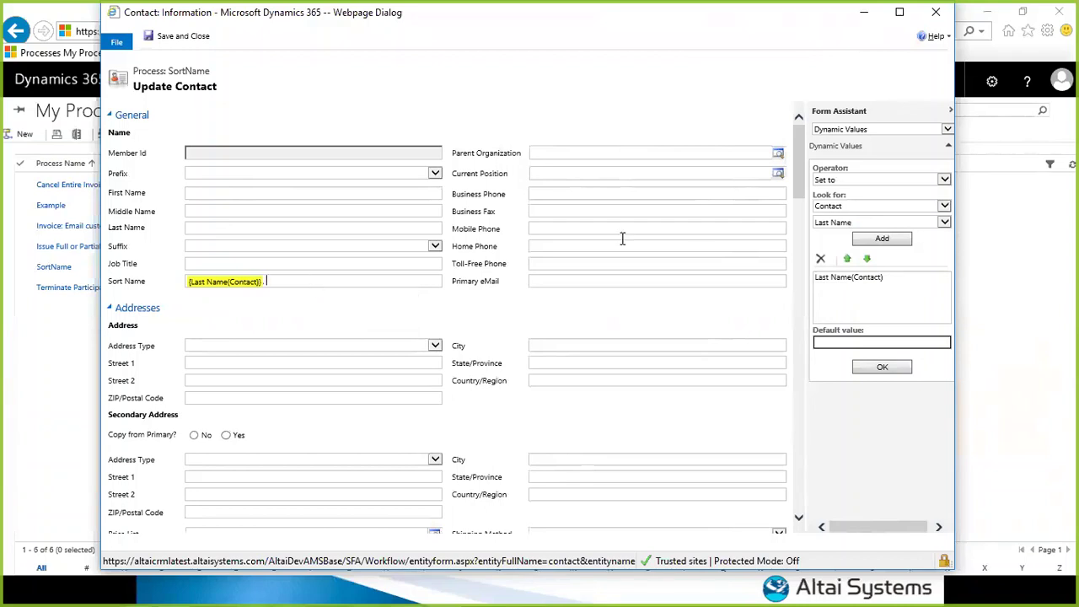
- Replace the Last Name entry in the dynamic values list with First Name and insert it into Sort Name after the comma
{"action": "left_click", "coordinate": [847, 276]}
{"action": "left_click", "coordinate": [820, 258]}
{"action": "left_click", "coordinate": [944, 222]}
{"action": "key", "text": "f"}
{"action": "key", "text": "f"}
{"action": "key", "text": "Tab"}
{"action": "key", "text": "space"}
{"action": "key", "text": "Tab"}
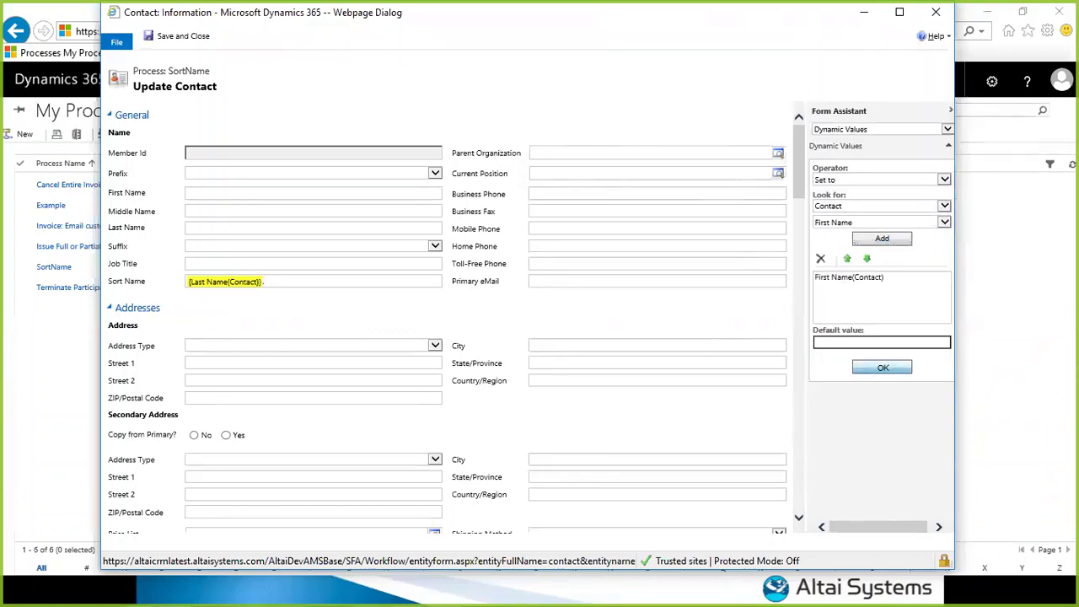
{"action": "key", "text": "space"}
{"action": "left_click", "coordinate": [348, 282]}
- Append the contact's Middle Name as a dynamic value to Sort Name, and save and close the update properties
{"action": "left_click", "coordinate": [848, 277]}
{"action": "left_click", "coordinate": [820, 259]}
{"action": "left_click", "coordinate": [944, 223]}
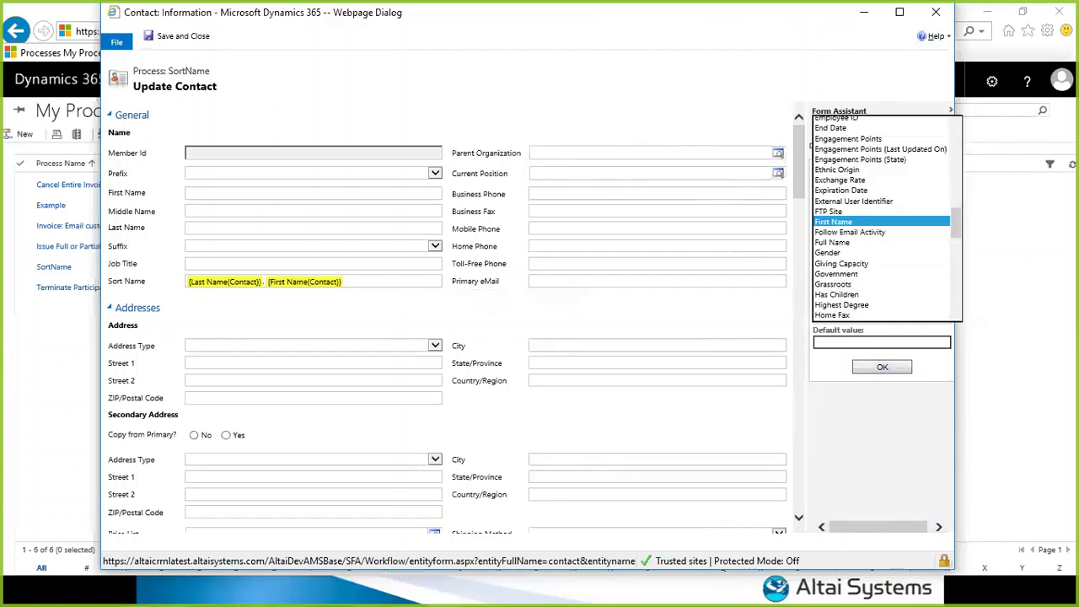
{"action": "type", "text": "mi"}
{"action": "key", "text": "Return"}
{"action": "key", "text": "Tab"}
{"action": "key", "text": "space"}
{"action": "left_click", "coordinate": [881, 367]}
{"action": "left_click", "coordinate": [428, 285]}
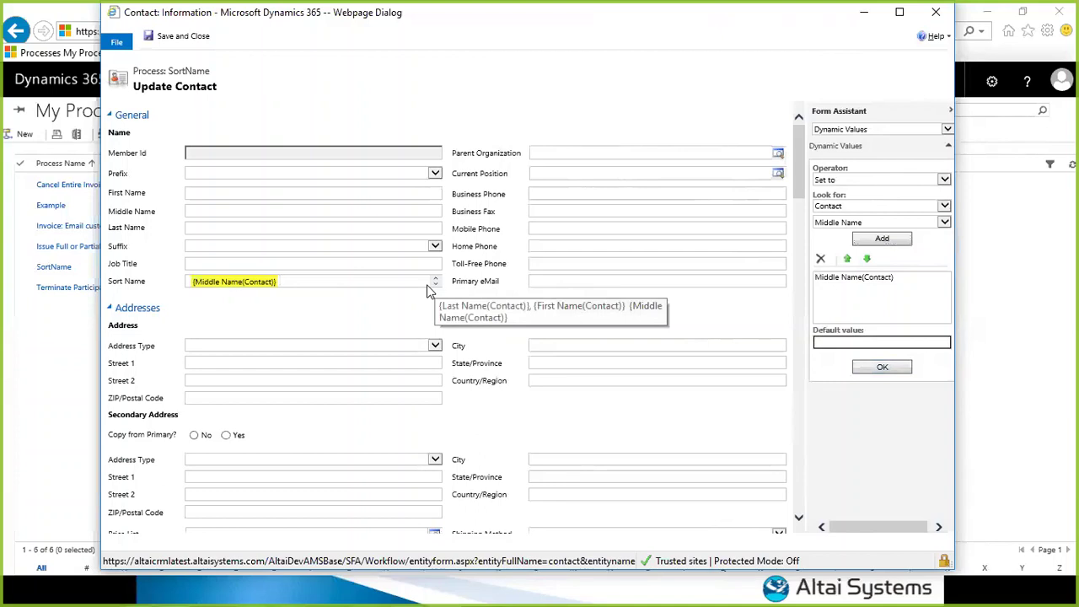
{"action": "left_click", "coordinate": [179, 41]}
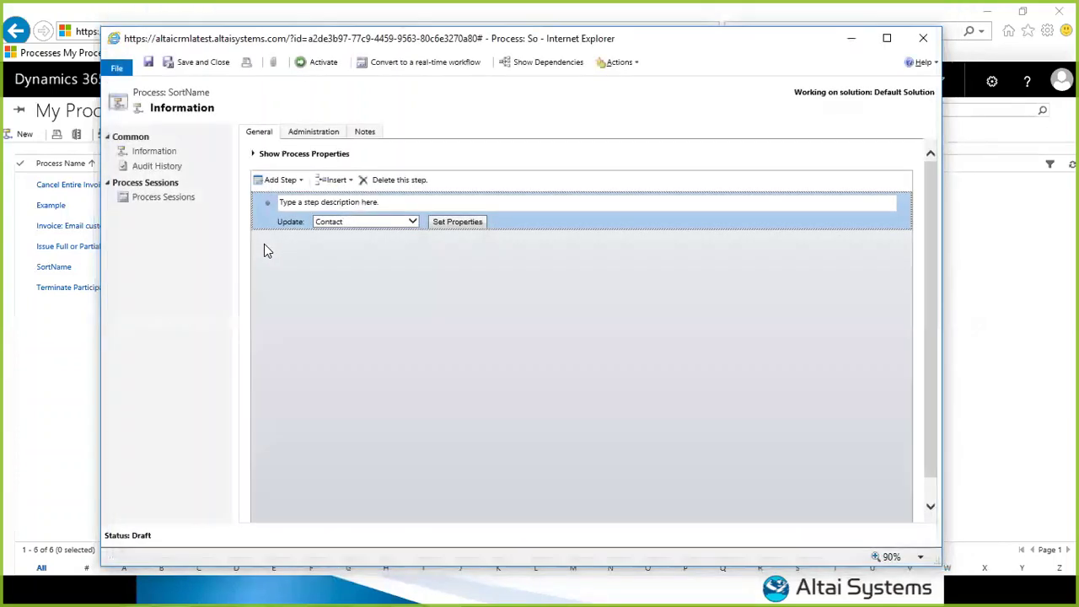
- Reopen the update step's properties, review the contact fields available including Additional Fields, collapse that section, and save and close
{"action": "left_click", "coordinate": [445, 226]}
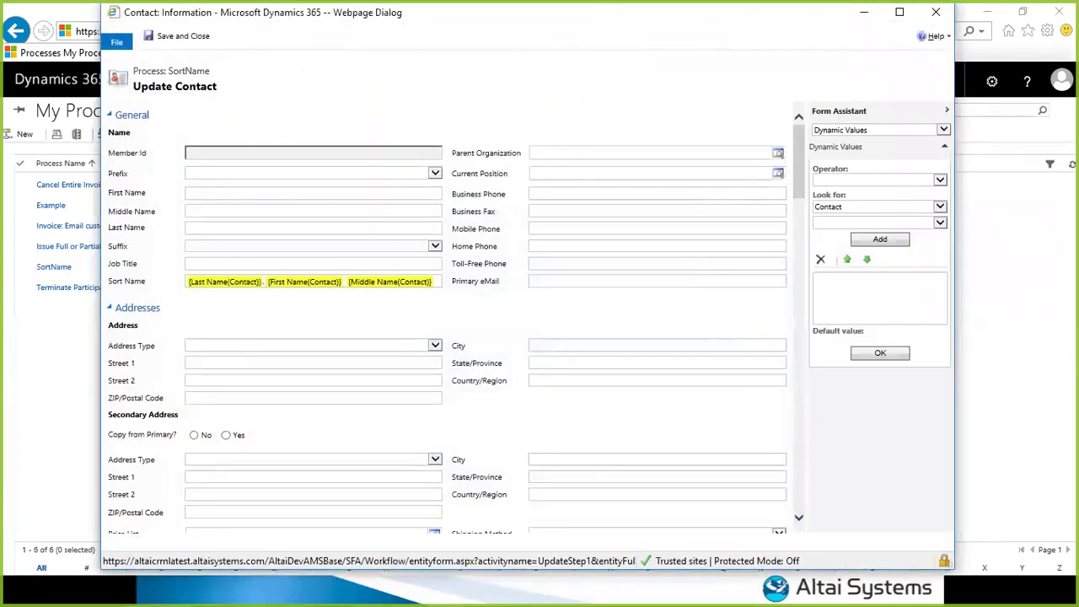
{"action": "scroll", "coordinate": [455, 318], "scroll_direction": "down", "scroll_amount": 7}
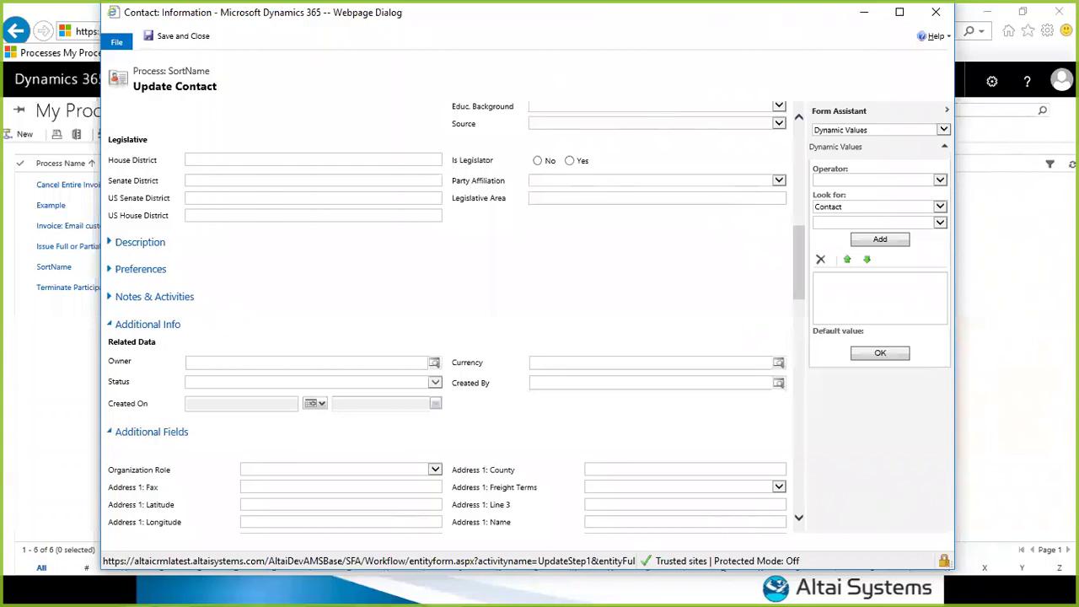
{"action": "scroll", "coordinate": [508, 241], "scroll_direction": "down", "scroll_amount": 5}
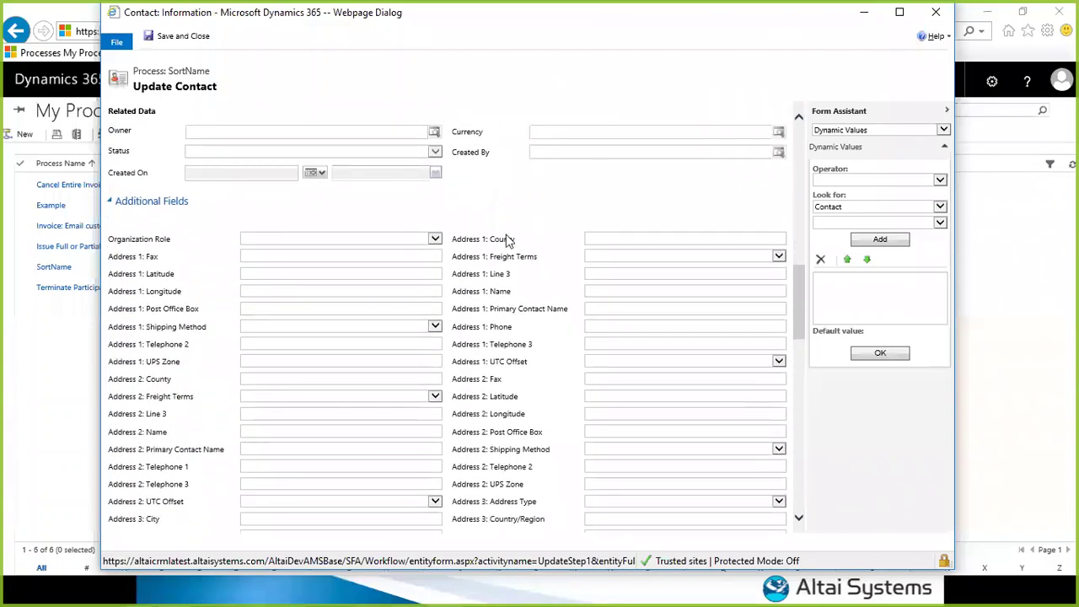
{"action": "scroll", "coordinate": [290, 279], "scroll_direction": "down", "scroll_amount": 15}
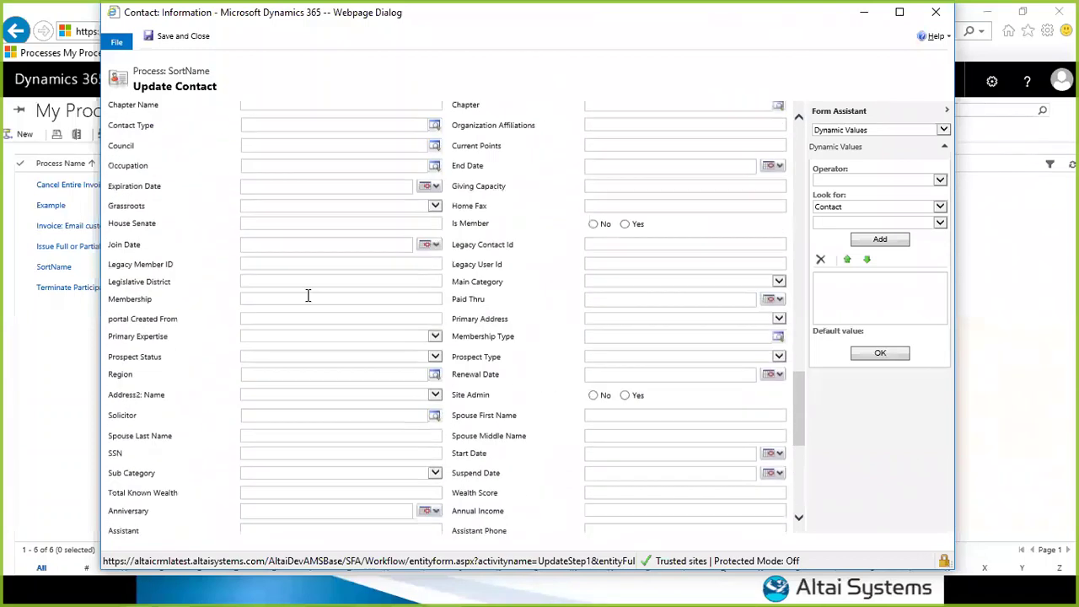
{"action": "scroll", "coordinate": [307, 295], "scroll_direction": "down", "scroll_amount": 9}
{"action": "scroll", "coordinate": [307, 296], "scroll_direction": "up", "scroll_amount": 8}
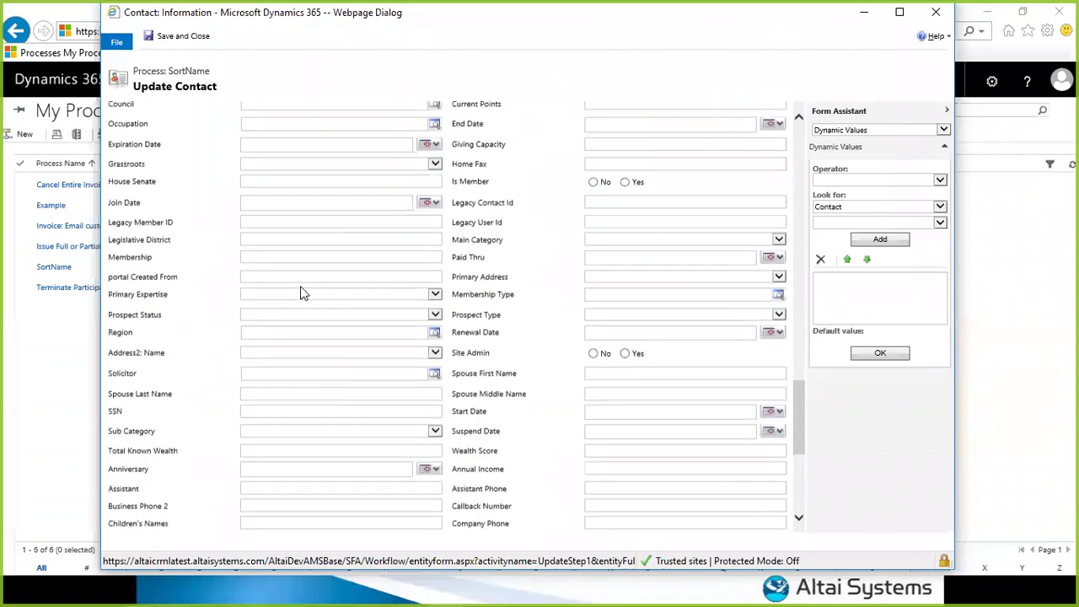
{"action": "scroll", "coordinate": [304, 286], "scroll_direction": "up", "scroll_amount": 7}
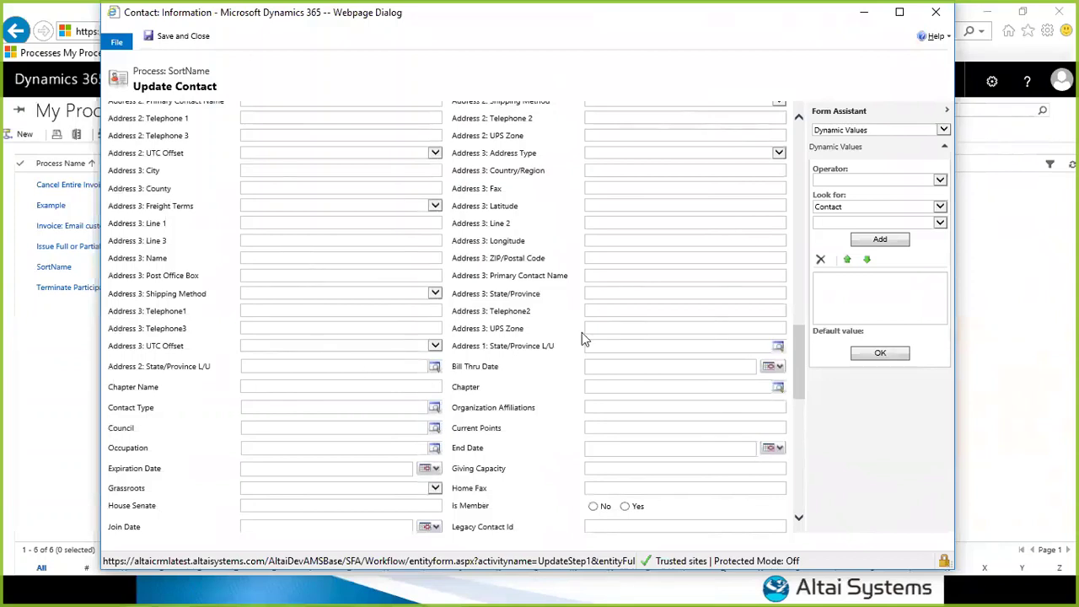
{"action": "scroll", "coordinate": [581, 337], "scroll_direction": "up", "scroll_amount": 3}
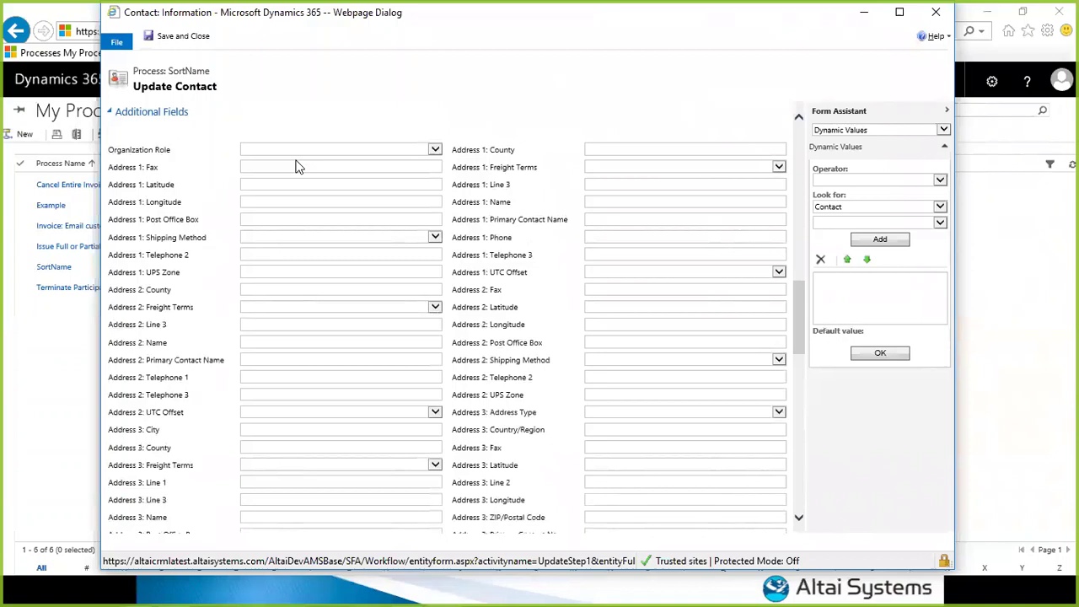
{"action": "left_click", "coordinate": [177, 113]}
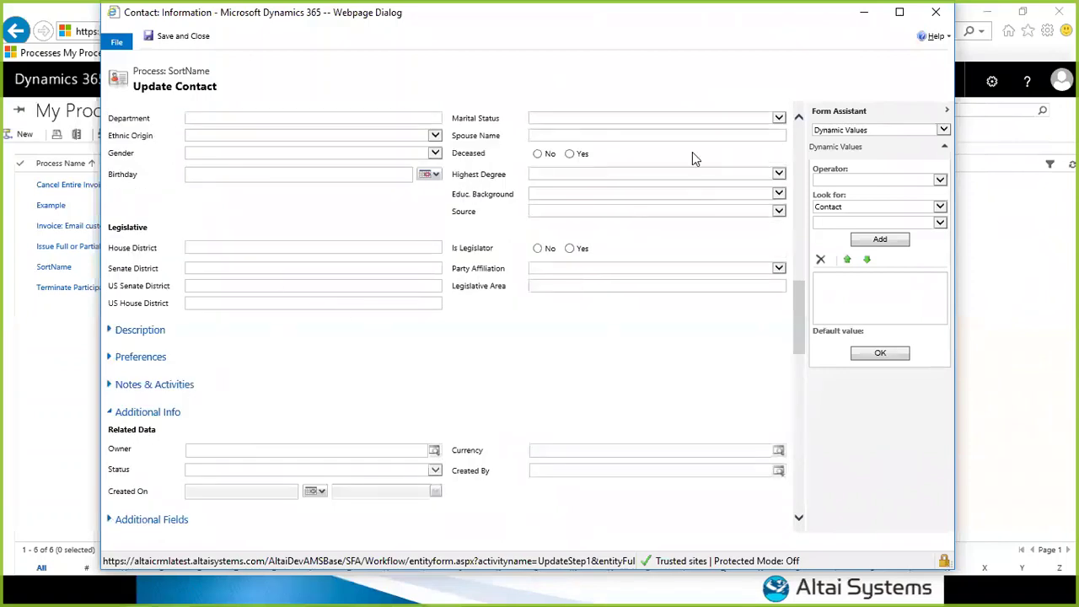
{"action": "left_click", "coordinate": [182, 39]}
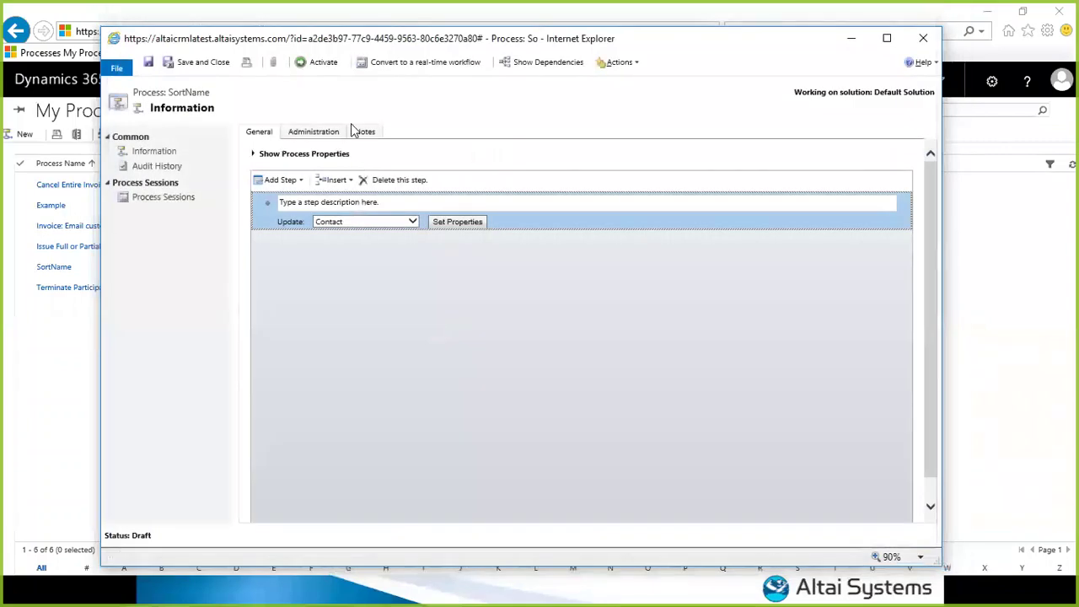
- Activate the SortName workflow and select it in the My Processes list
{"action": "left_click", "coordinate": [319, 61]}
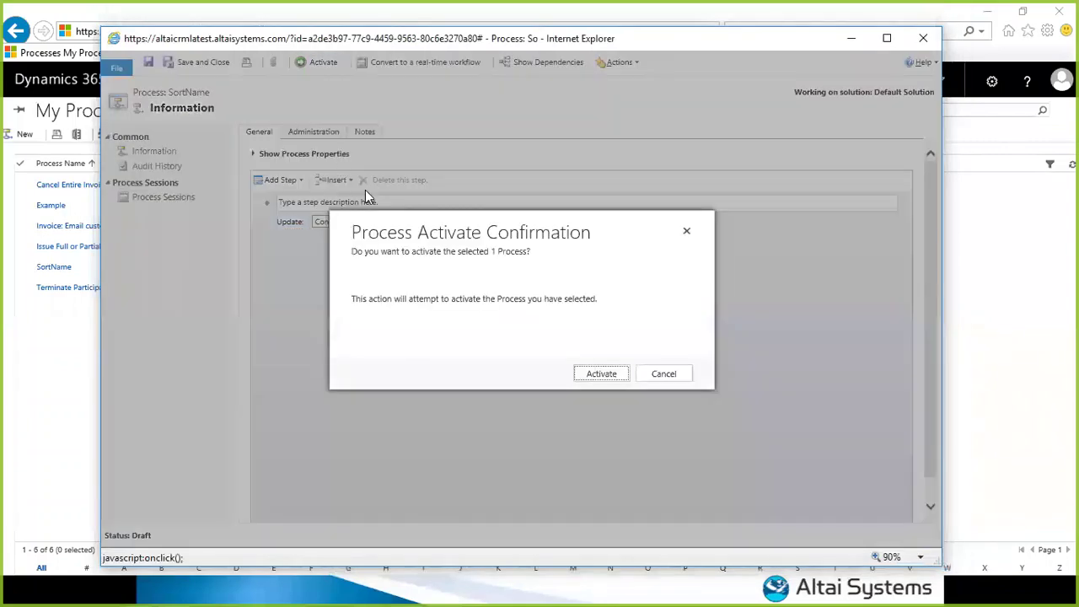
{"action": "left_click", "coordinate": [594, 375]}
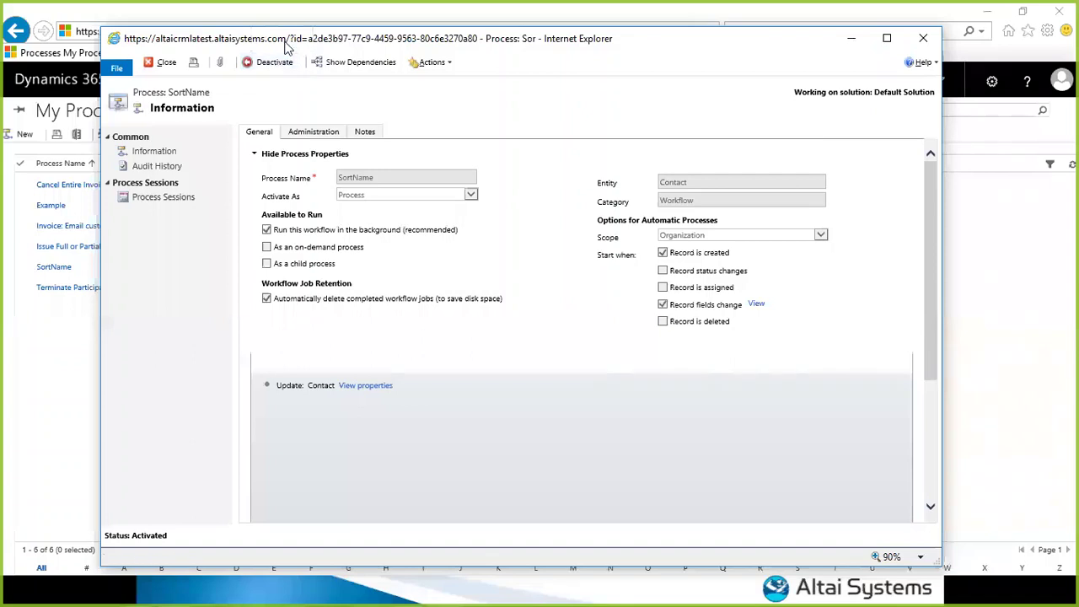
{"action": "left_click", "coordinate": [75, 336]}
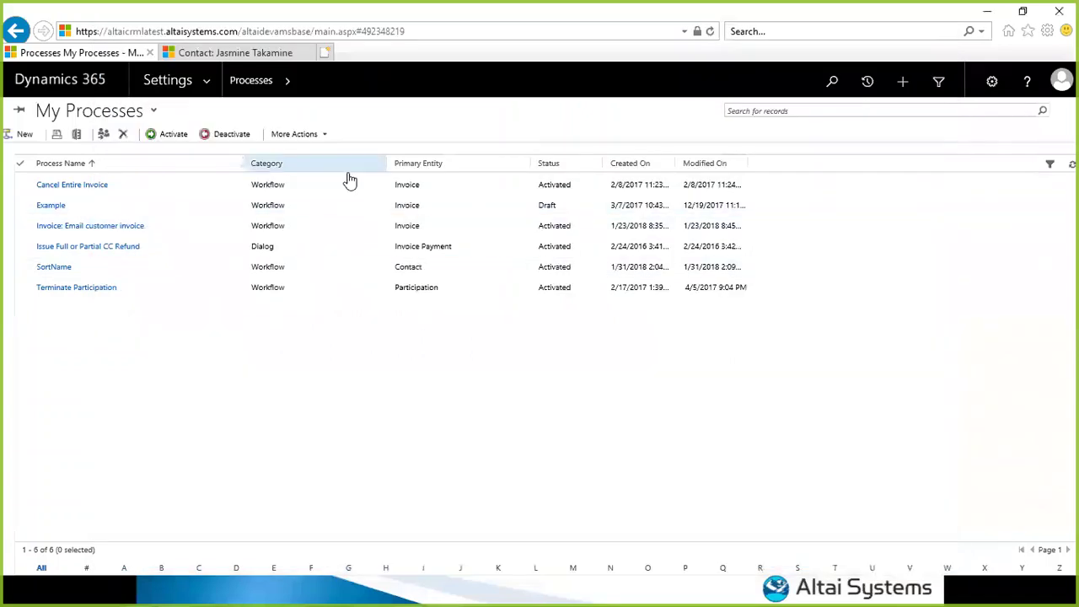
{"action": "left_click", "coordinate": [140, 267]}
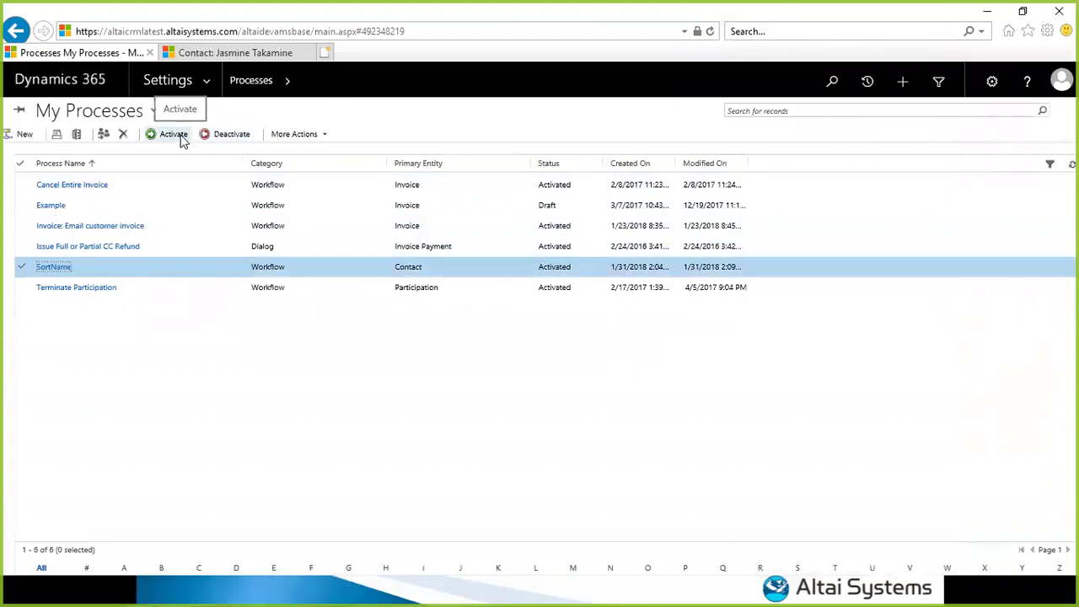
- Switch to the open contact record, enter the contact's middle name, and save the record
{"action": "left_click", "coordinate": [195, 55]}
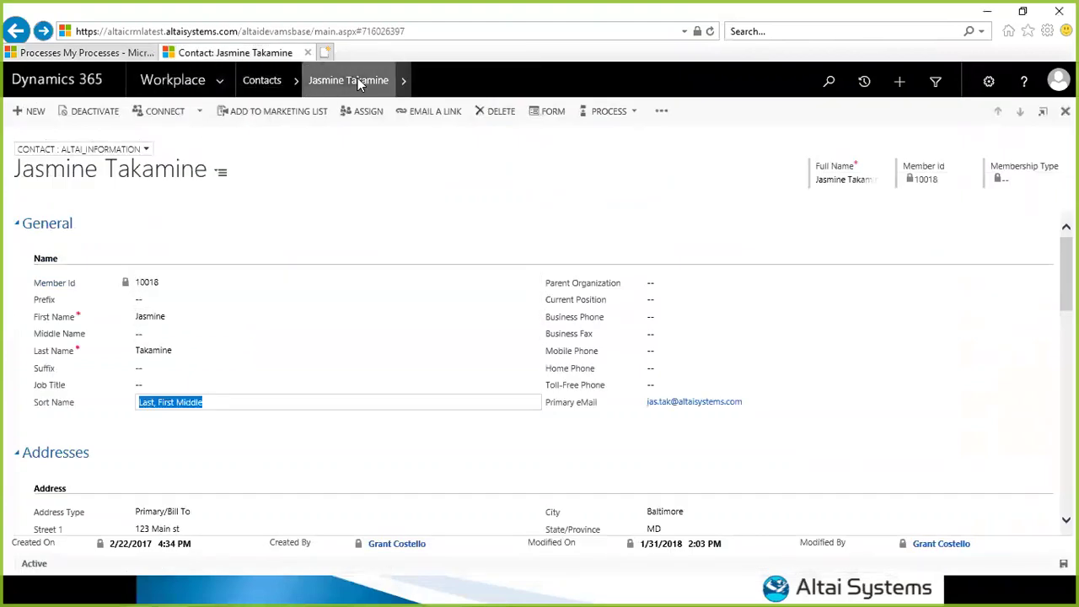
{"action": "left_click", "coordinate": [402, 82]}
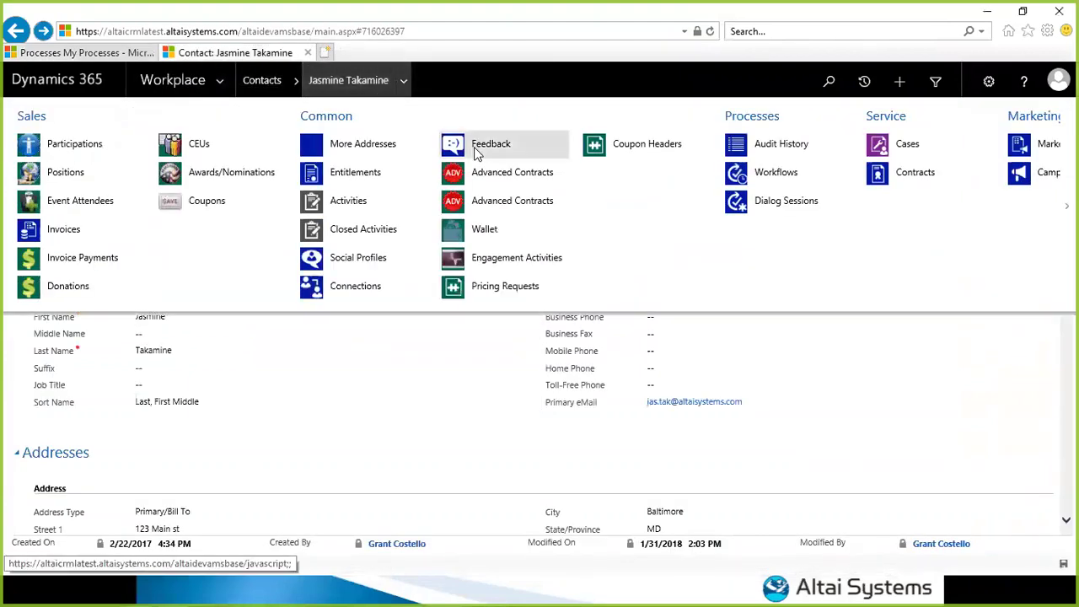
{"action": "scroll", "coordinate": [265, 152], "scroll_direction": "down", "scroll_amount": 5}
{"action": "scroll", "coordinate": [170, 154], "scroll_direction": "up", "scroll_amount": 5}
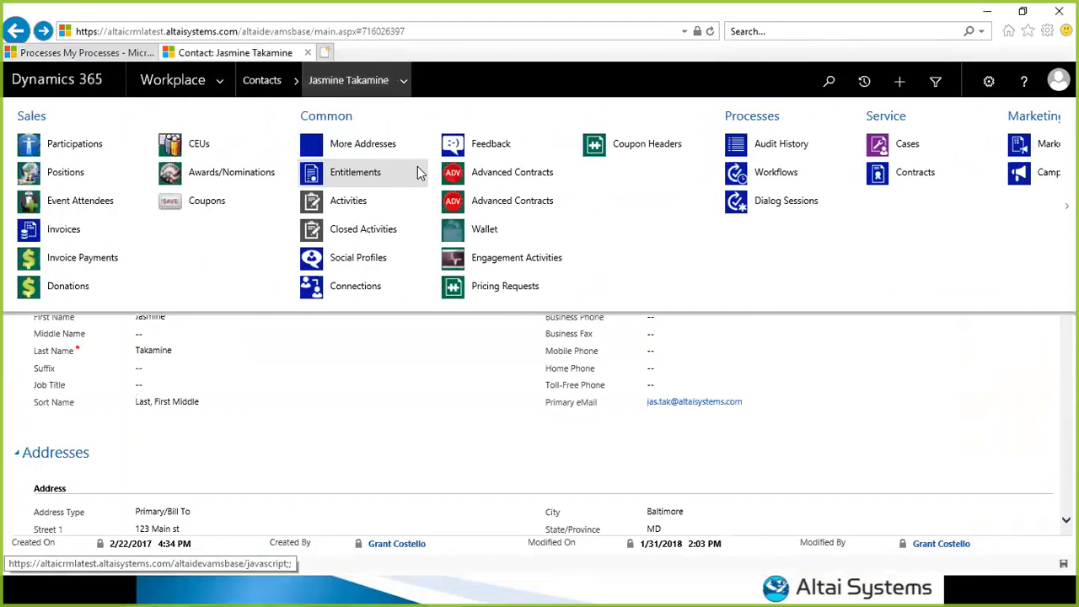
{"action": "left_click", "coordinate": [180, 331]}
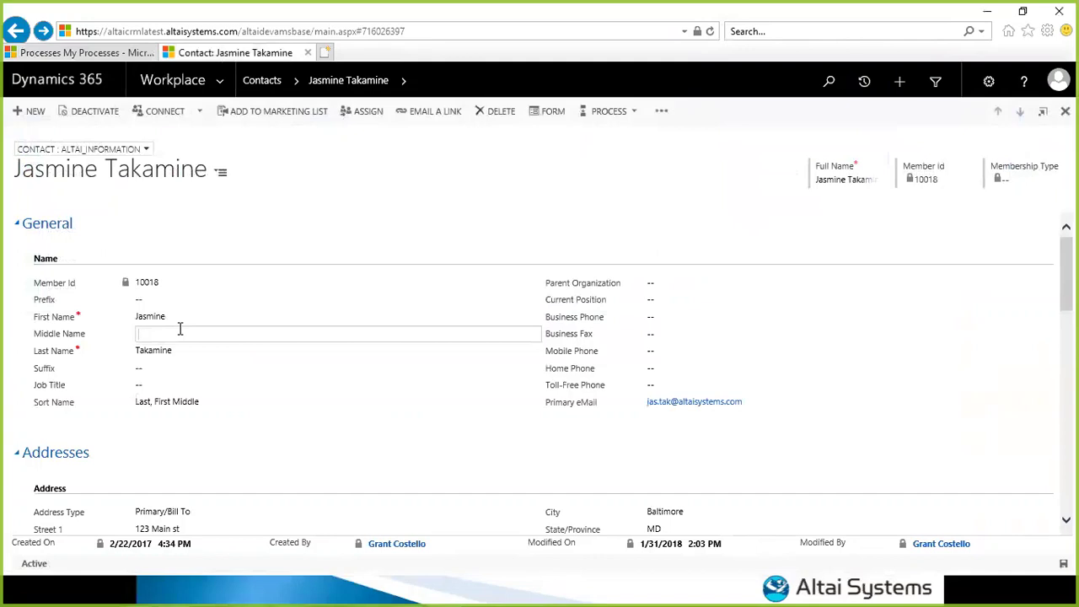
{"action": "type", "text": "Dalton"}
{"action": "key", "text": "ctrl+s"}
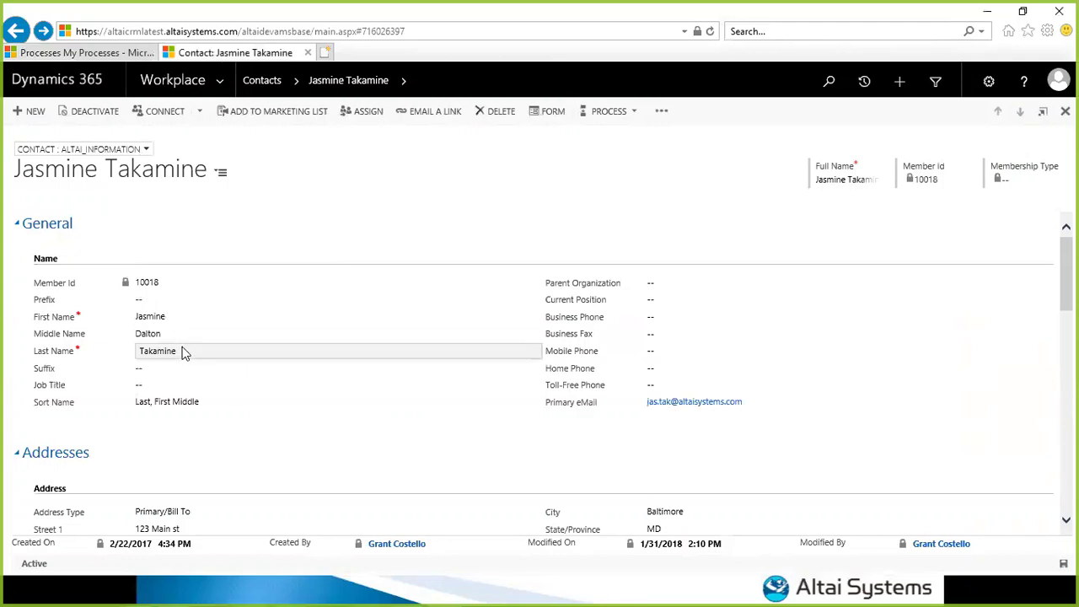
- Clear the contact's Sort Name field
{"action": "left_click", "coordinate": [203, 405]}
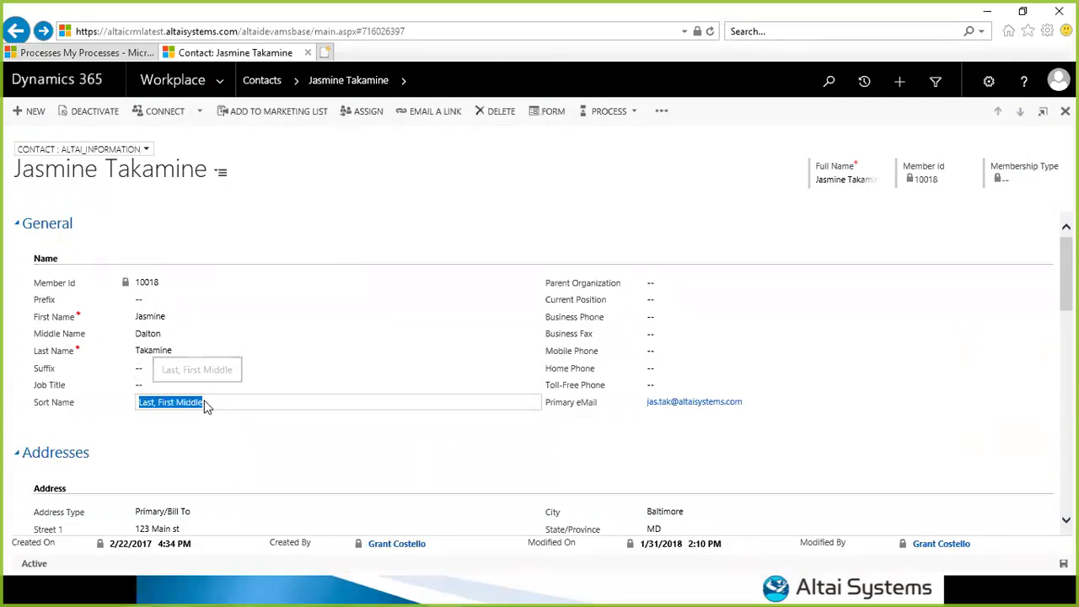
{"action": "key", "text": "BackSpace"}
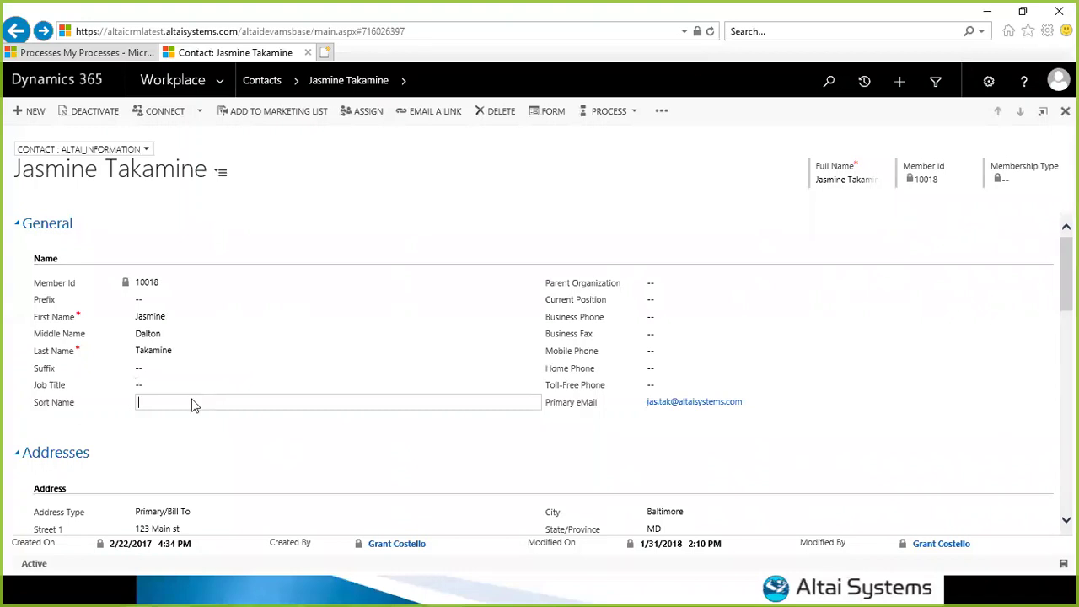
{"action": "left_click", "coordinate": [403, 80]}
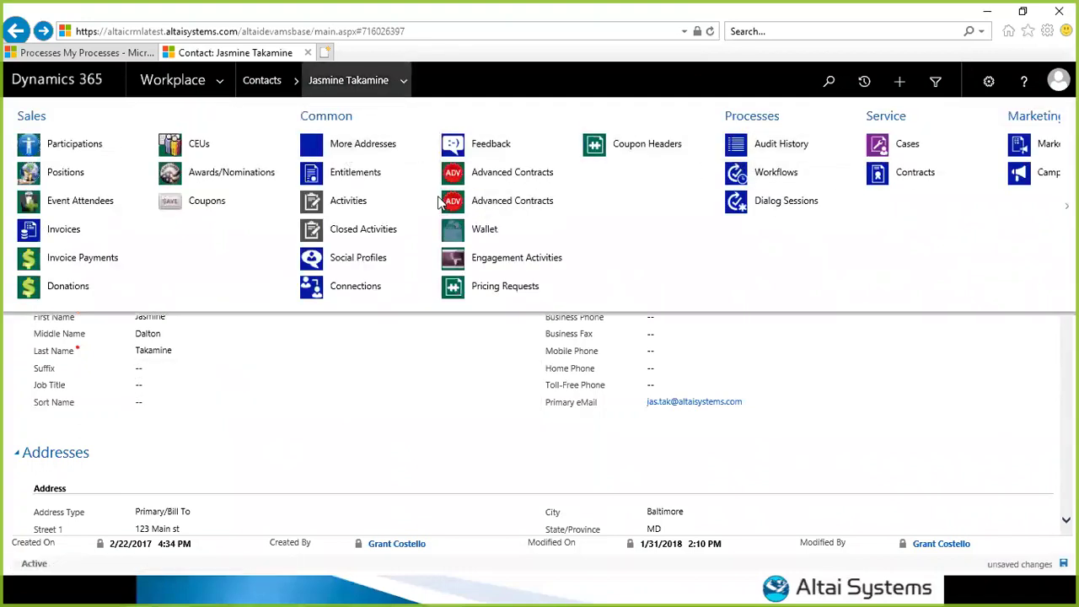
{"action": "left_click", "coordinate": [339, 380]}
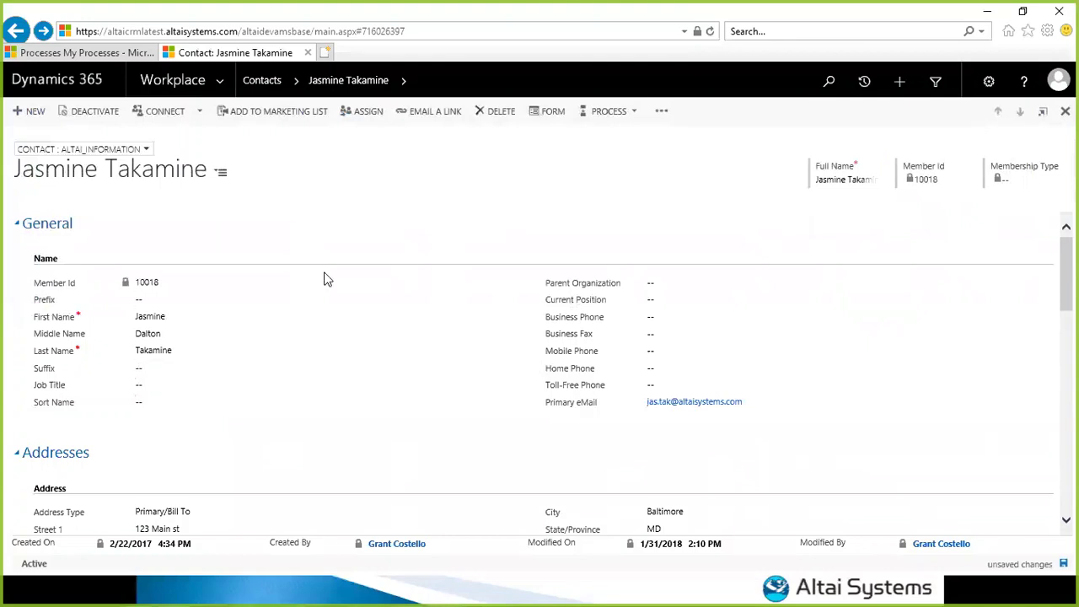
- Open the workflow jobs associated with the contact and refresh the list
{"action": "left_click", "coordinate": [403, 84]}
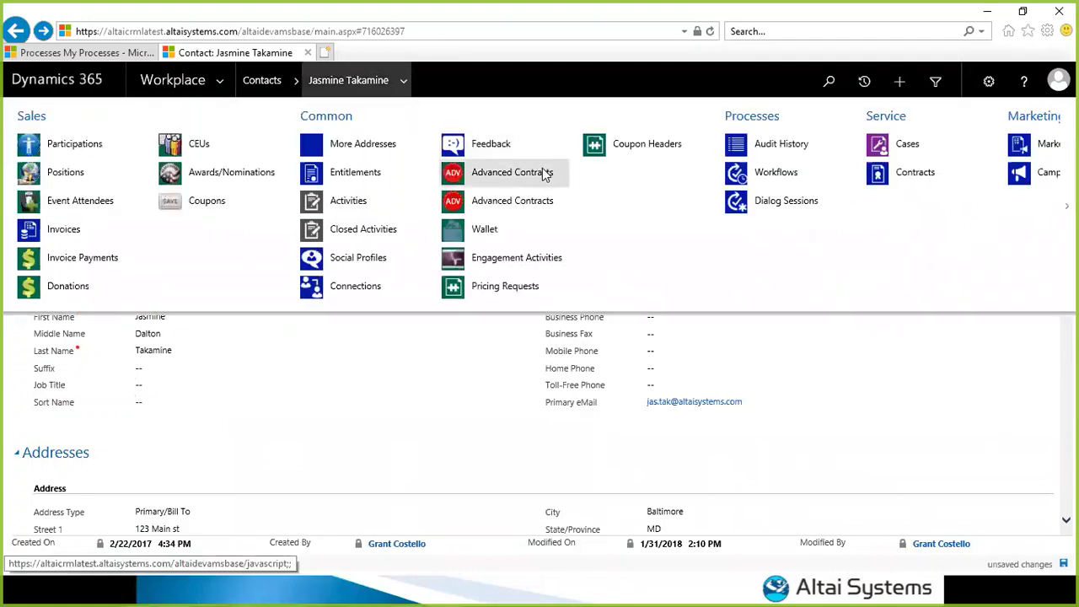
{"action": "scroll", "coordinate": [458, 180], "scroll_direction": "down", "scroll_amount": 5}
{"action": "scroll", "coordinate": [419, 185], "scroll_direction": "up", "scroll_amount": 5}
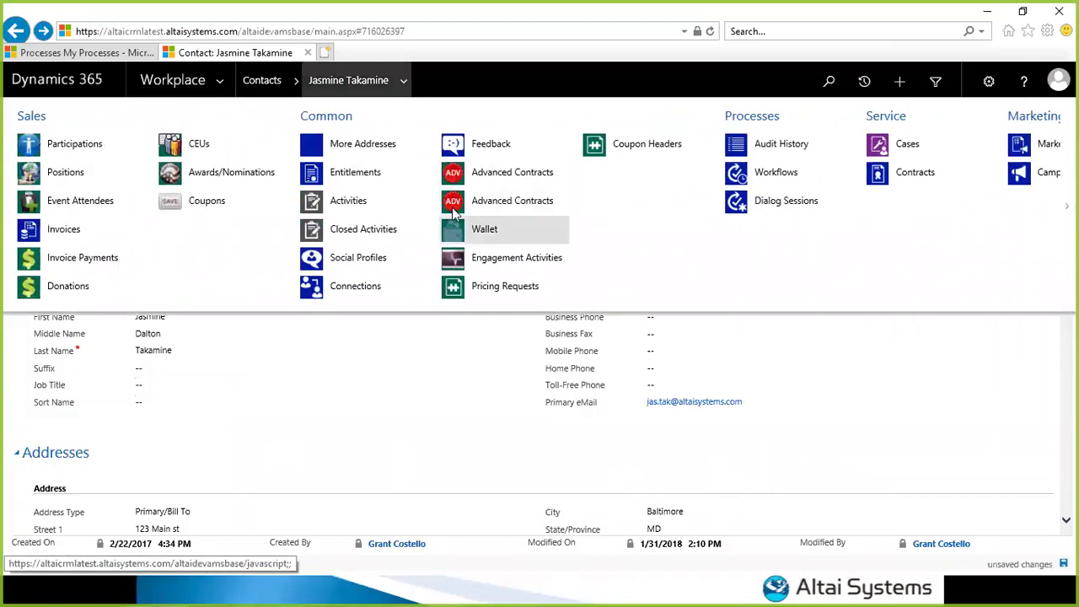
{"action": "left_click", "coordinate": [765, 182]}
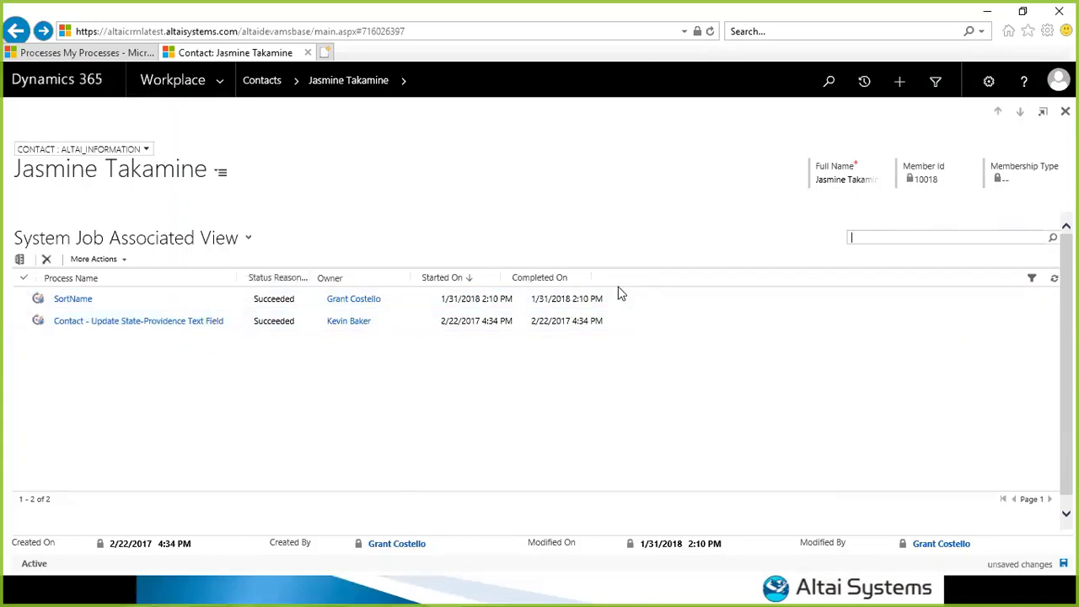
{"action": "left_click", "coordinate": [1054, 278]}
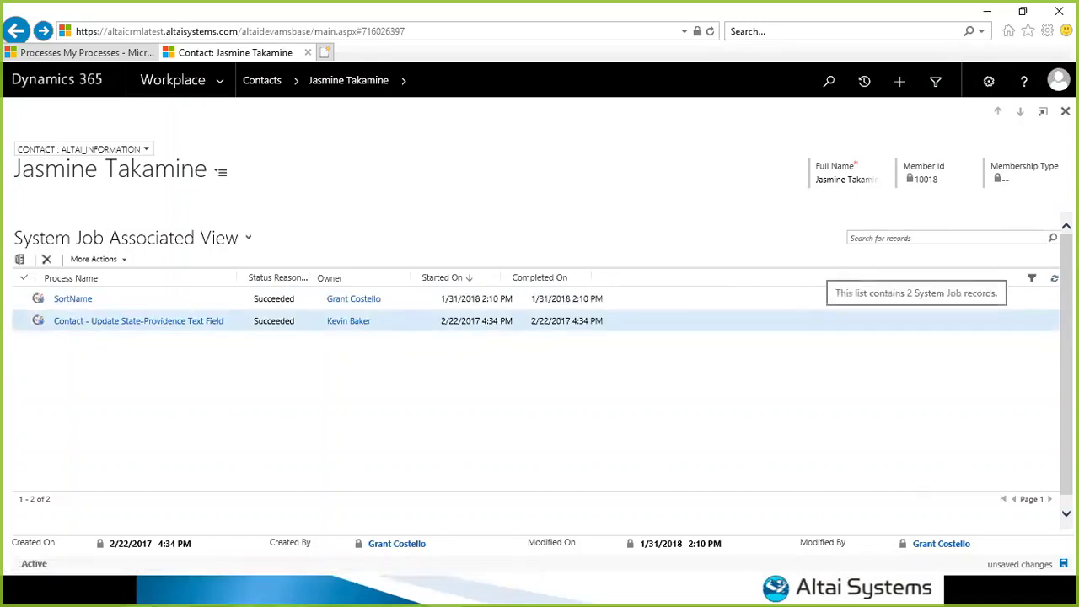
- Return to the contact form, dismiss the pending email warning, append 2 to the contact's middle name, and save the record
{"action": "left_click", "coordinate": [384, 84]}
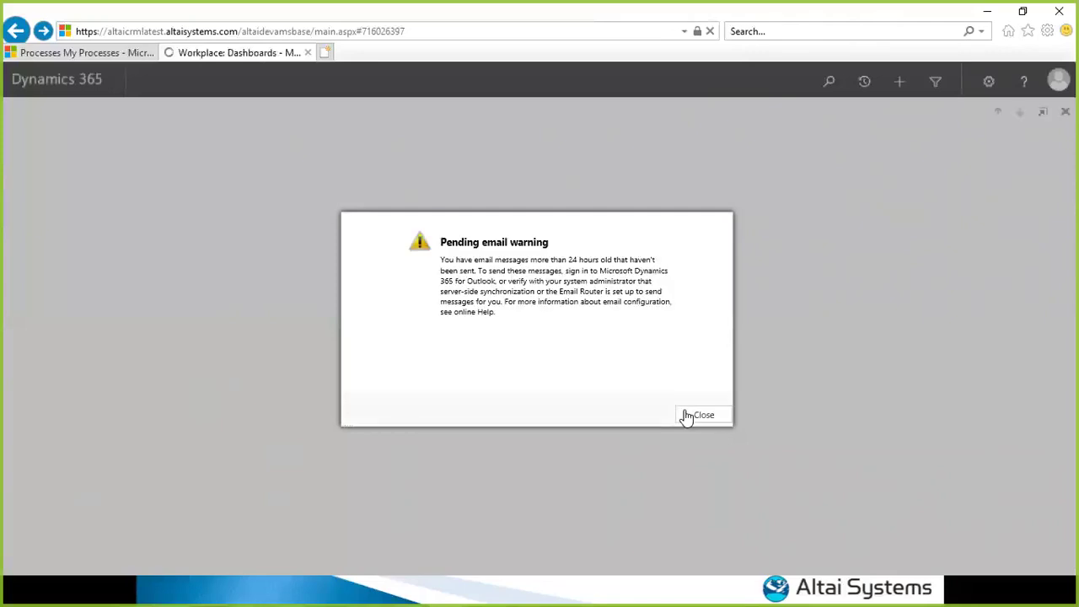
{"action": "left_click", "coordinate": [702, 414]}
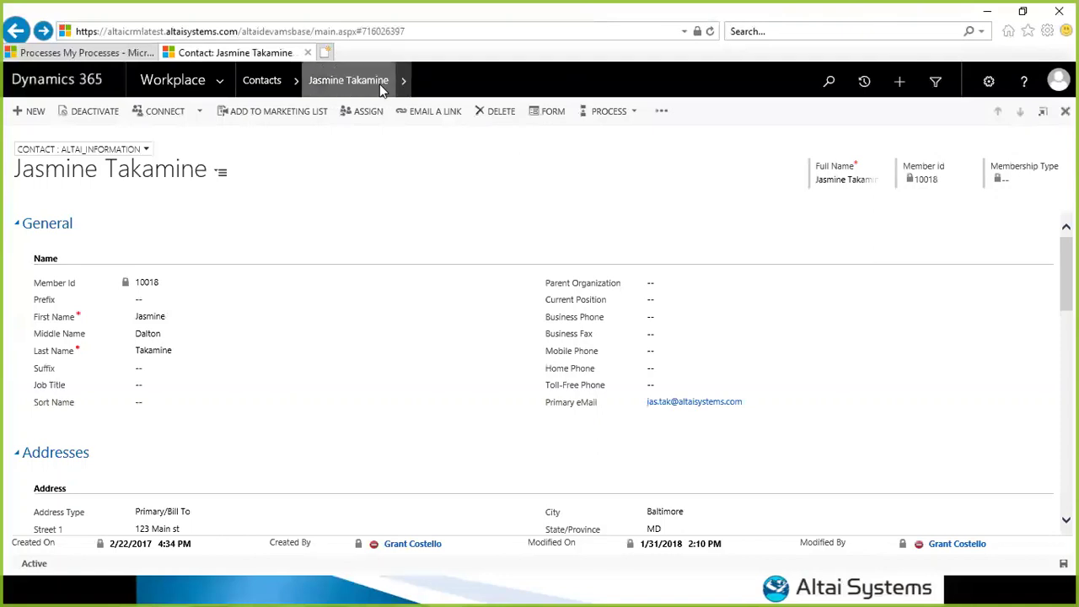
{"action": "left_click", "coordinate": [404, 85]}
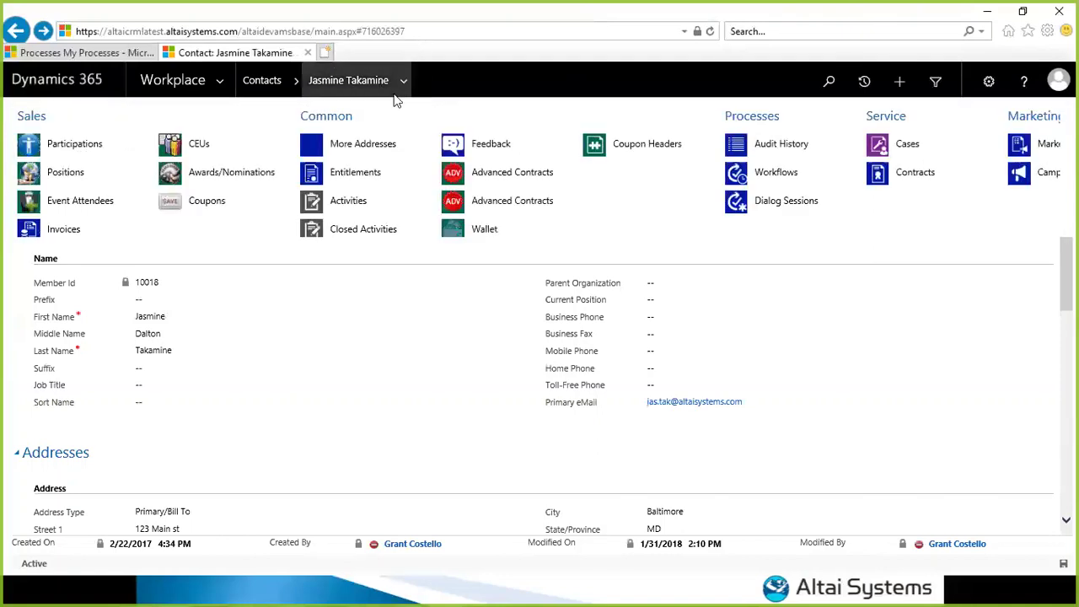
{"action": "left_click", "coordinate": [185, 338]}
{"action": "left_click", "coordinate": [185, 337]}
{"action": "type", "text": "2"}
{"action": "key", "text": "Return"}
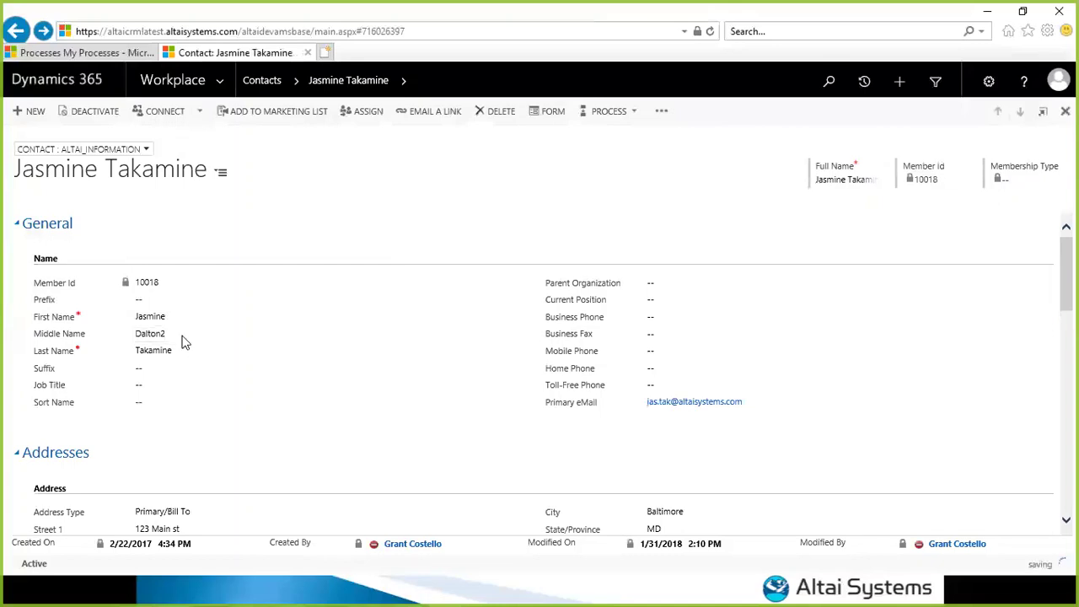
- View the contact's list of workflow jobs and go back to the contact form
{"action": "left_click", "coordinate": [402, 81]}
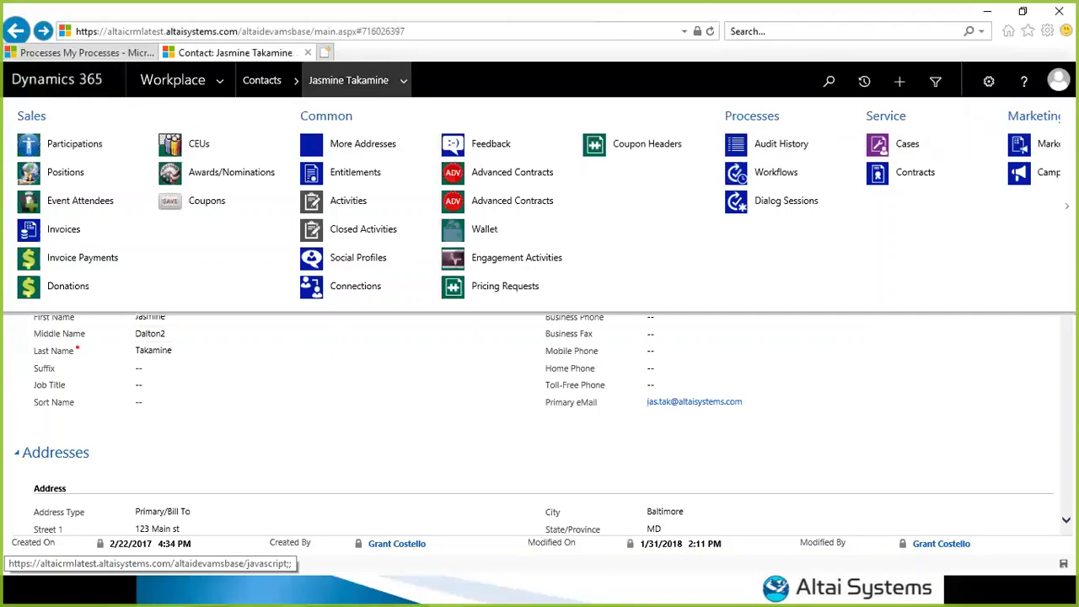
{"action": "left_click", "coordinate": [776, 172]}
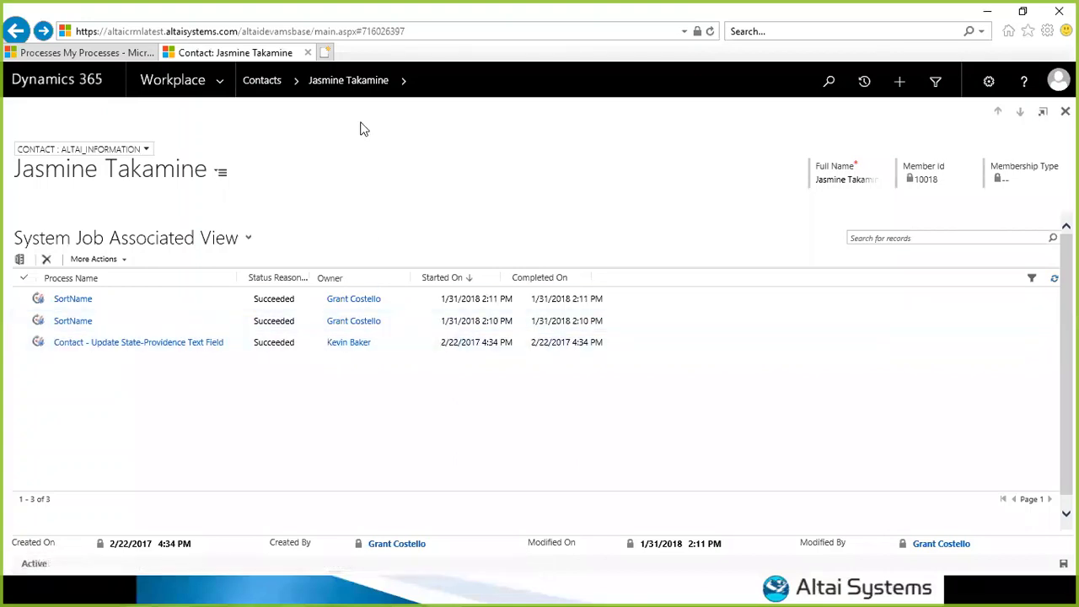
{"action": "left_click", "coordinate": [352, 81]}
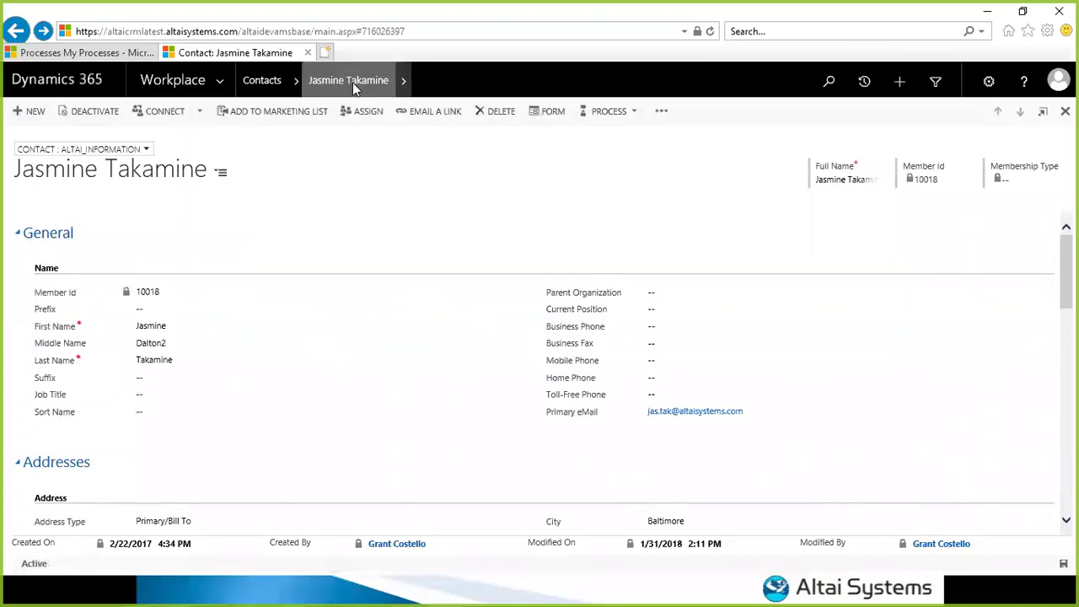
- Reload the contact record, dismiss the pending email warning, and check the Sort Name field
{"action": "key", "text": "F5"}
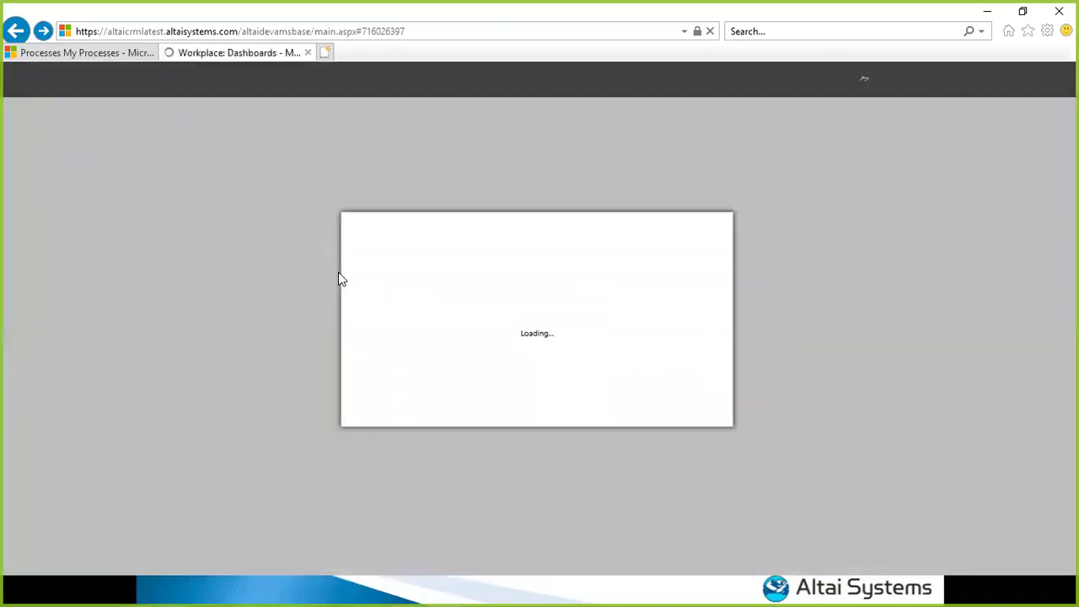
{"action": "left_click", "coordinate": [700, 414]}
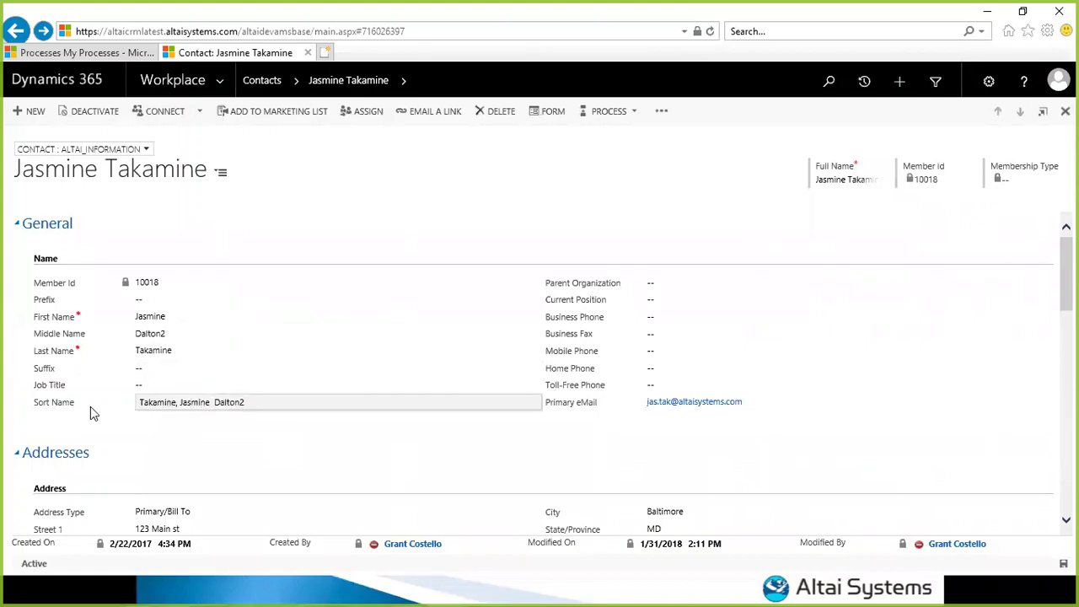
{"action": "mouse_move", "coordinate": [64, 406]}
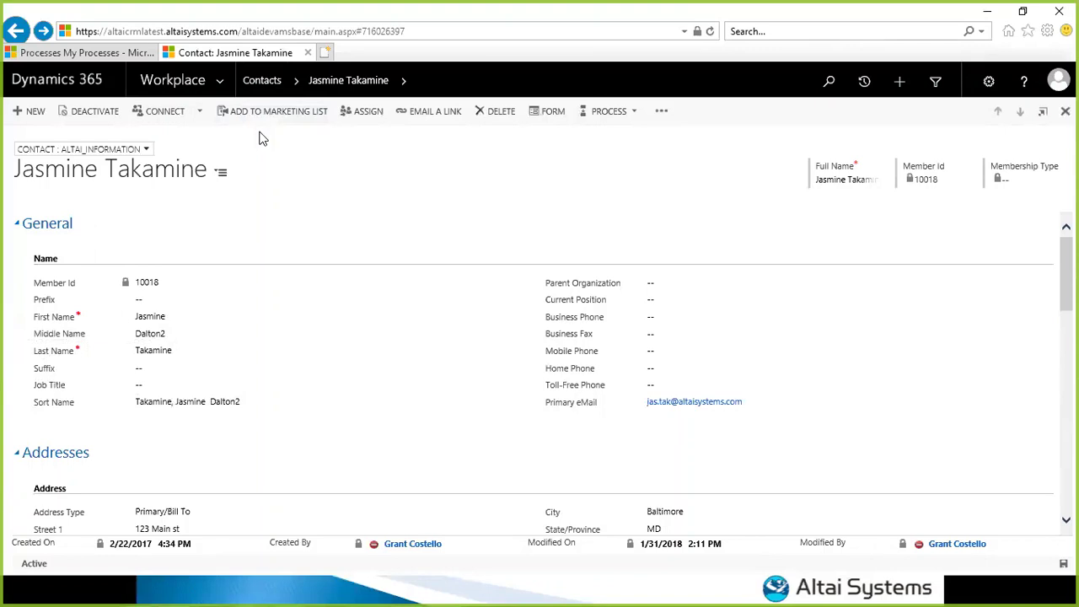
- Close the SortName process window and deactivate the SortName workflow from the My Processes list
{"action": "key", "text": "alt+Tab"}
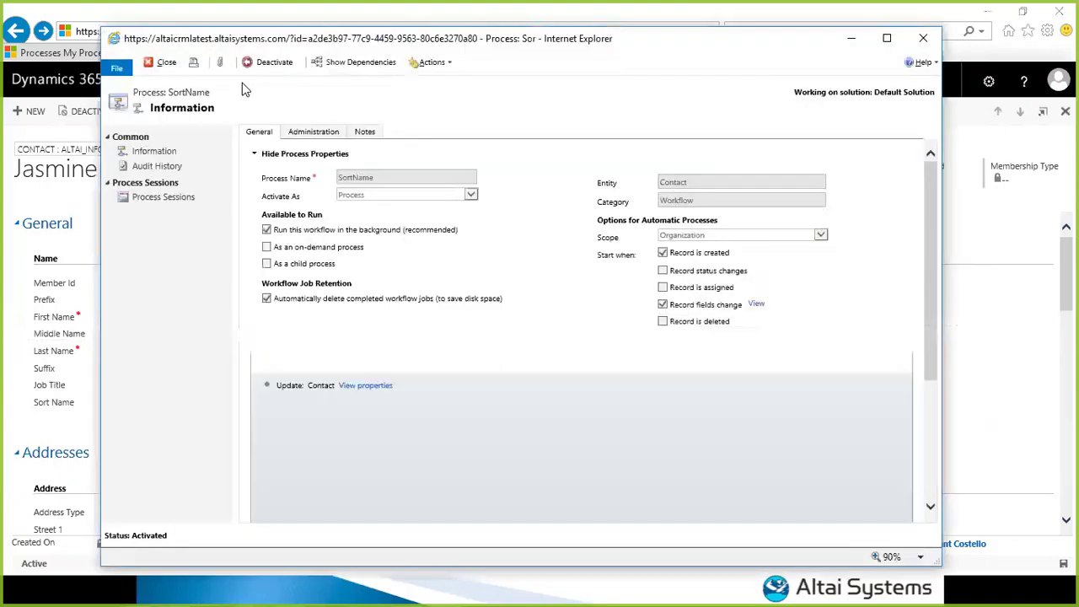
{"action": "left_click", "coordinate": [166, 61]}
{"action": "left_click", "coordinate": [130, 53]}
{"action": "left_click", "coordinate": [208, 136]}
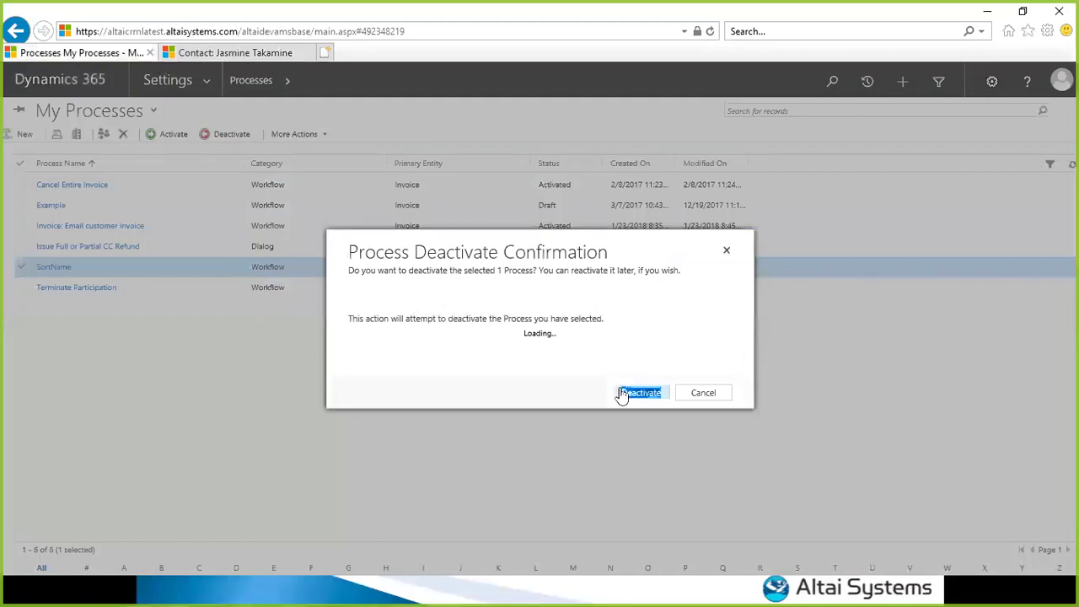
{"action": "left_click", "coordinate": [621, 393]}
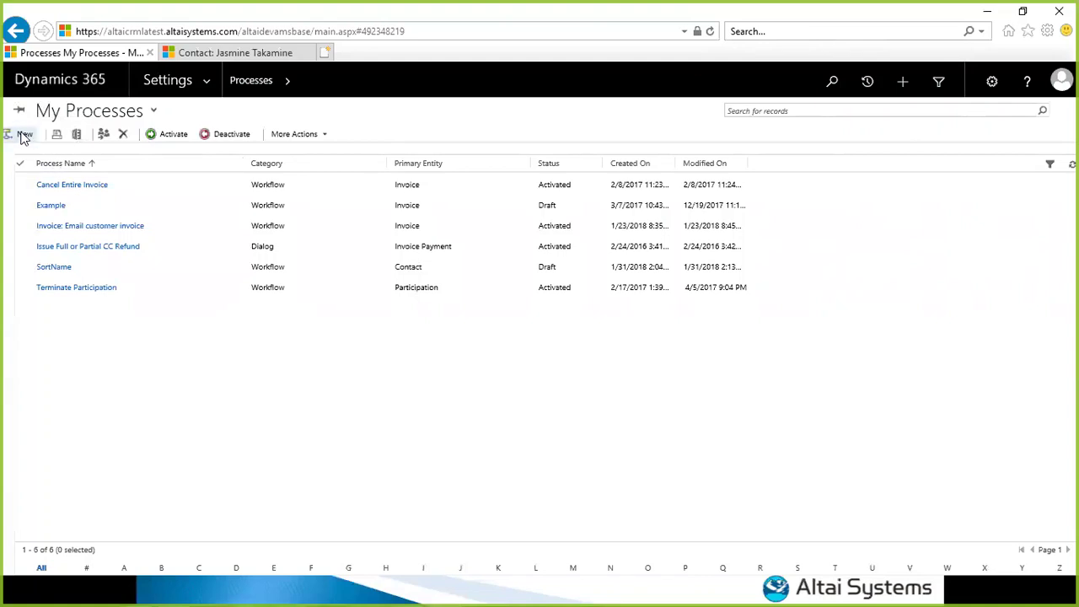
- Start creating a process to review the available category options, and cancel without creating it
{"action": "left_click", "coordinate": [21, 137]}
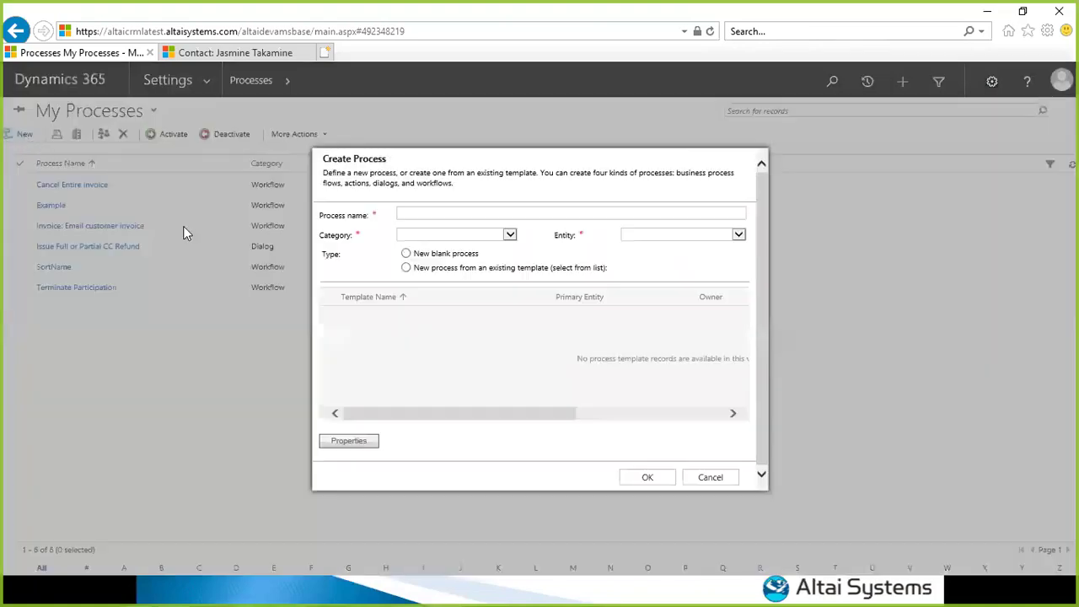
{"action": "left_click", "coordinate": [509, 234]}
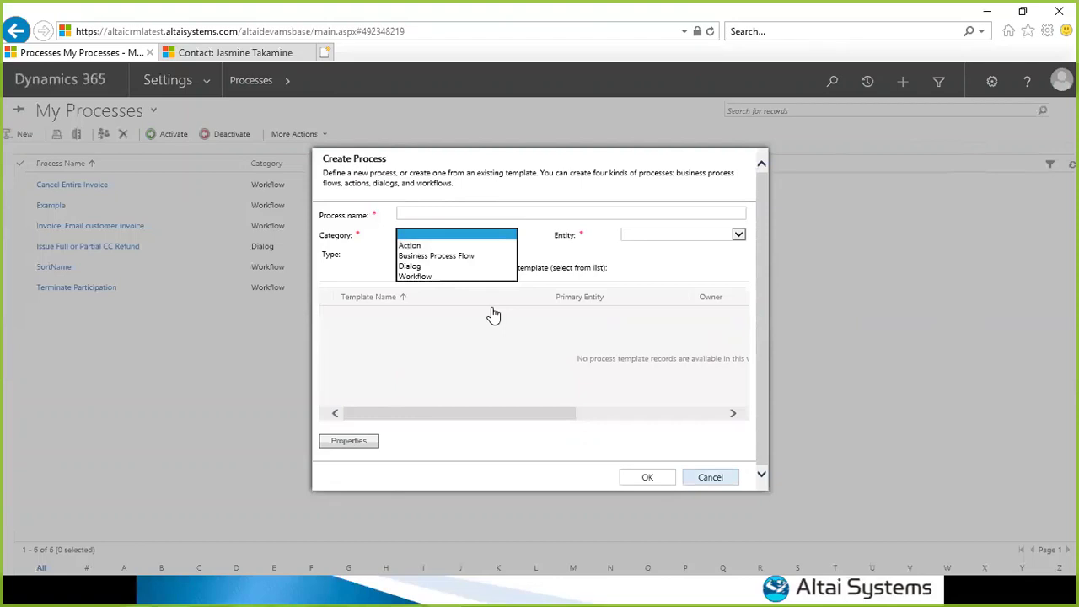
{"action": "left_click", "coordinate": [724, 483]}
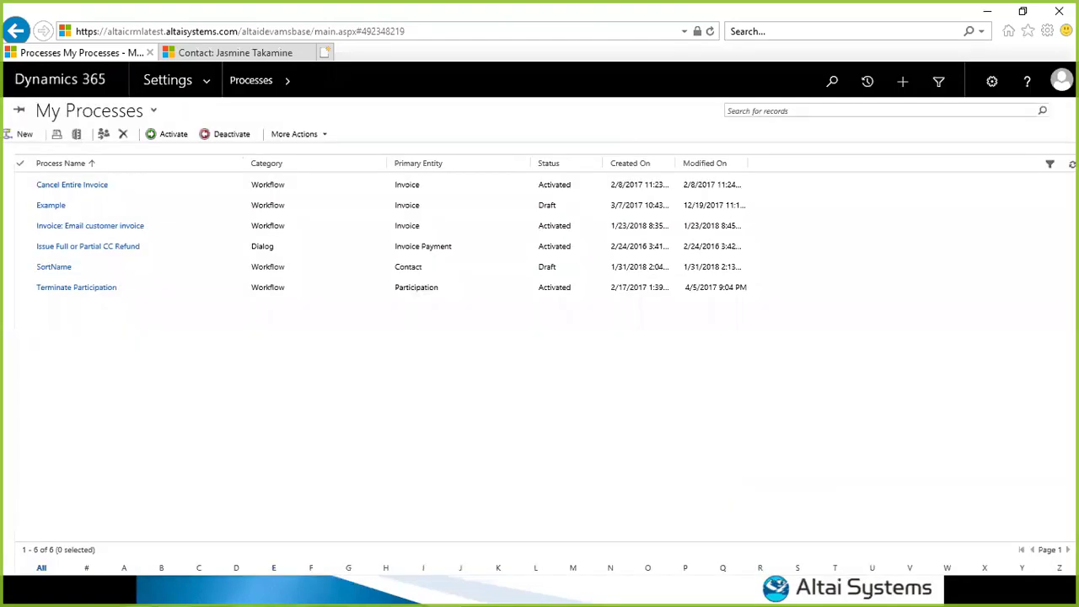
- Open the draft SortName workflow from My Processes and activate it as a real-time workflow
{"action": "left_click", "coordinate": [158, 278]}
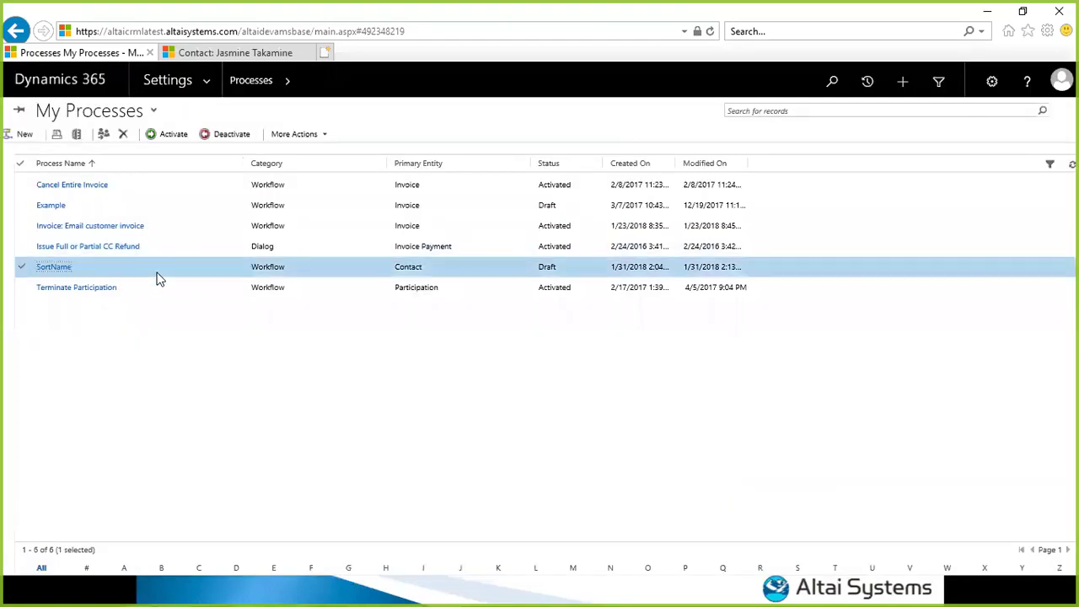
{"action": "double_click", "coordinate": [157, 278]}
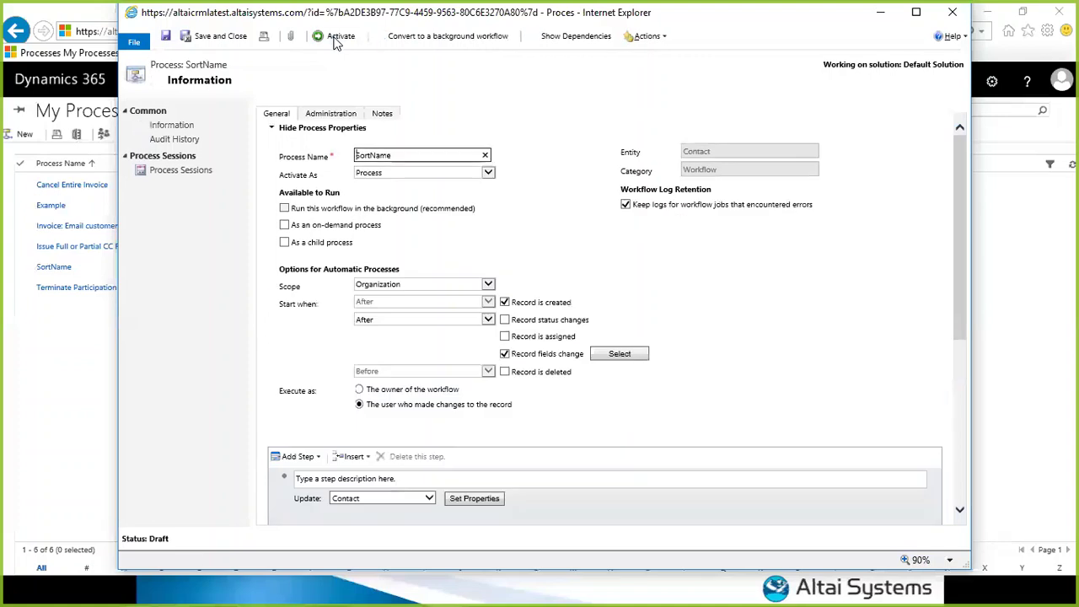
{"action": "left_click", "coordinate": [336, 42]}
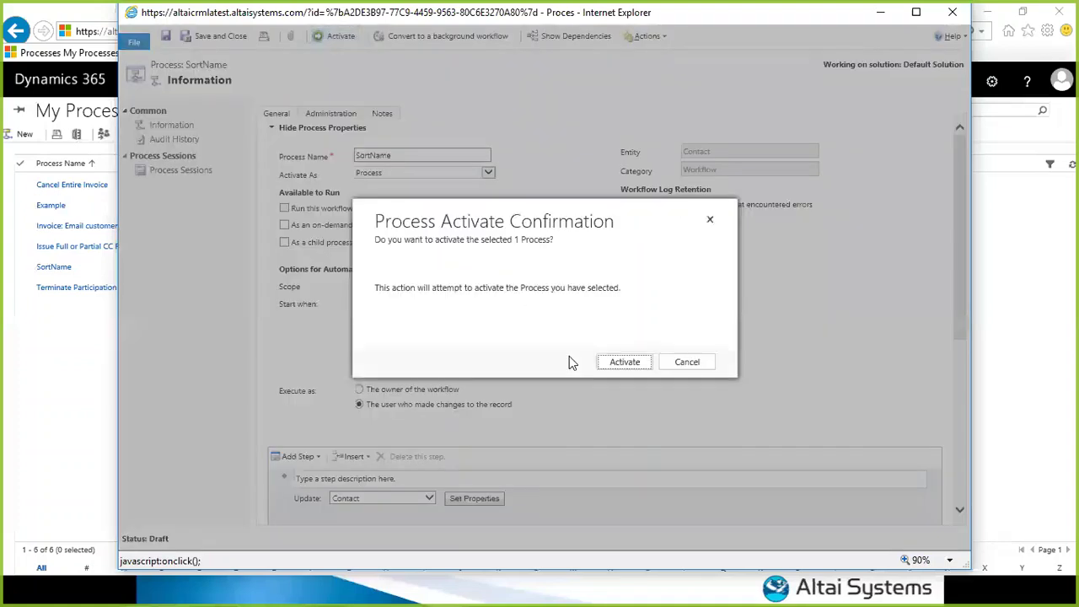
{"action": "left_click", "coordinate": [614, 368]}
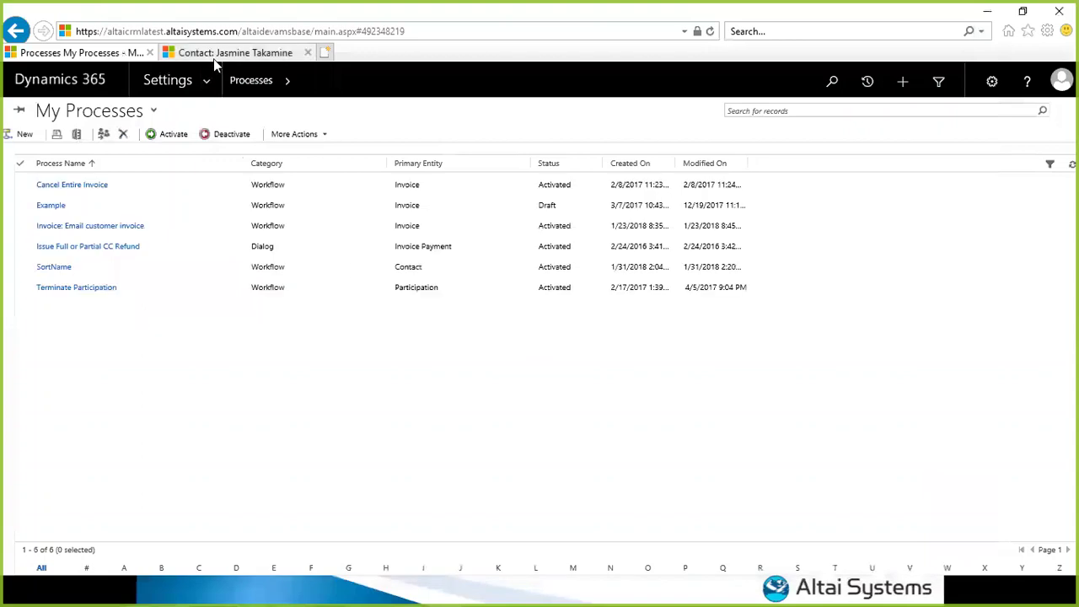
- Switch to the contact record, replace the final digit of the middle name with 3, and save
{"action": "left_click", "coordinate": [213, 58]}
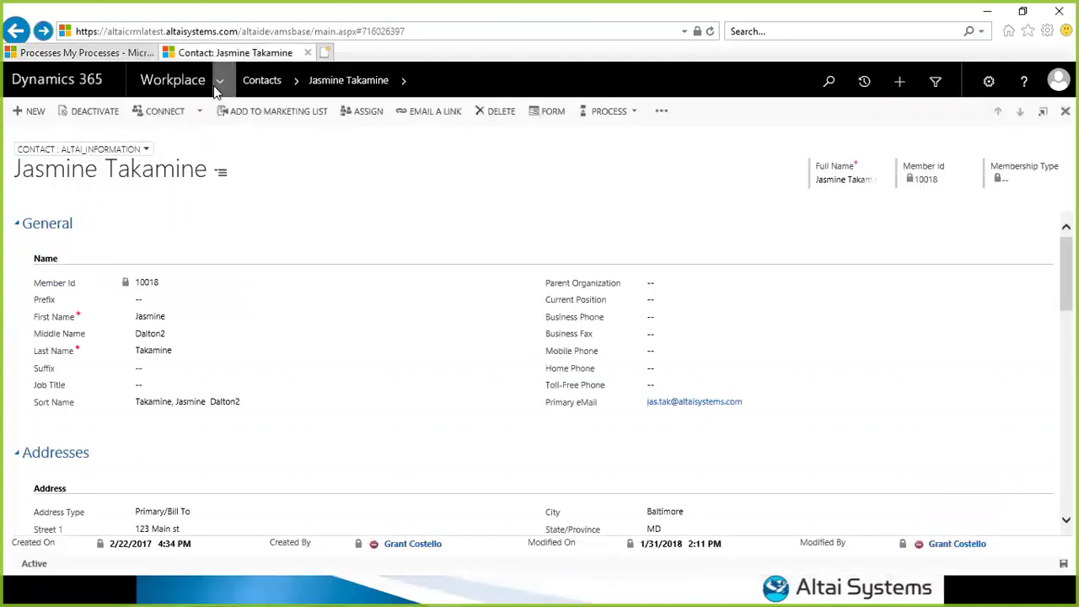
{"action": "left_click", "coordinate": [103, 390]}
{"action": "left_click", "coordinate": [188, 337]}
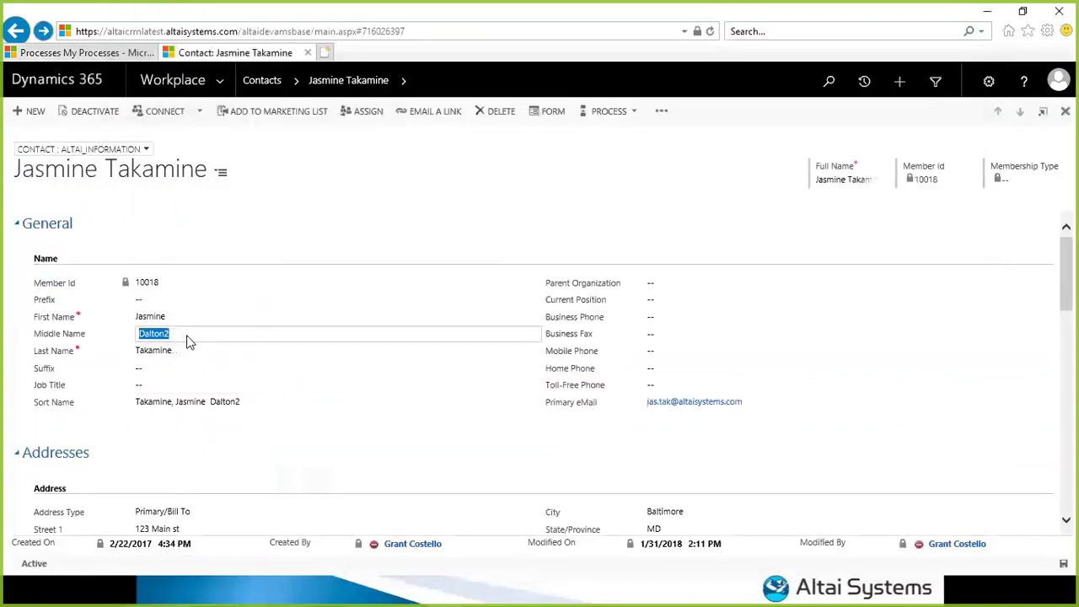
{"action": "left_click", "coordinate": [190, 332]}
{"action": "key", "text": "BackSpace"}
{"action": "type", "text": "3"}
{"action": "key", "text": "ctrl+s"}
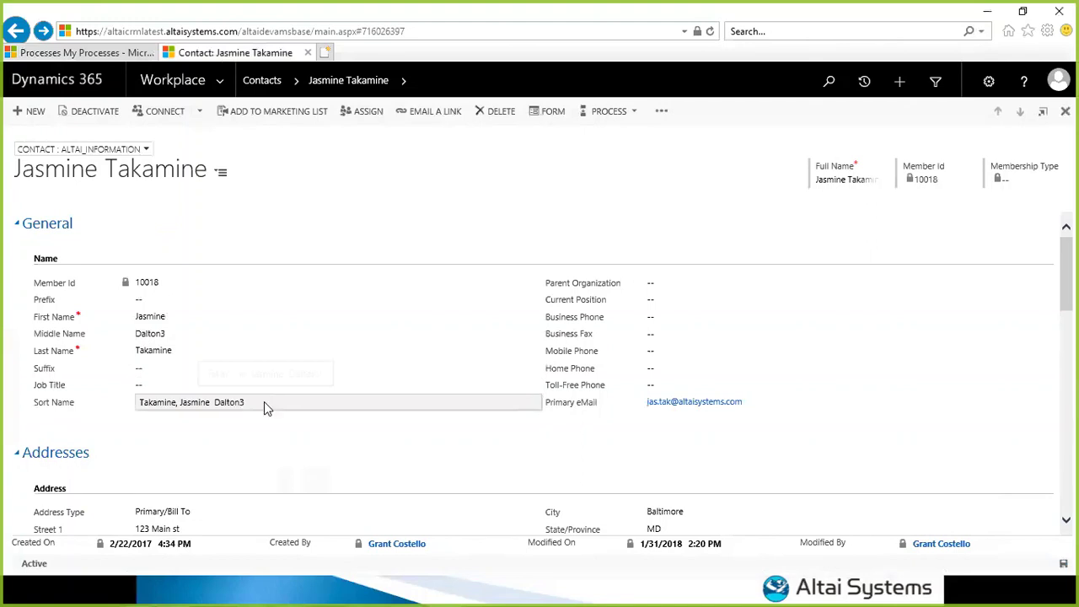
- Change the final digit of the contact's middle name to 4 and save the record
{"action": "left_click", "coordinate": [214, 338]}
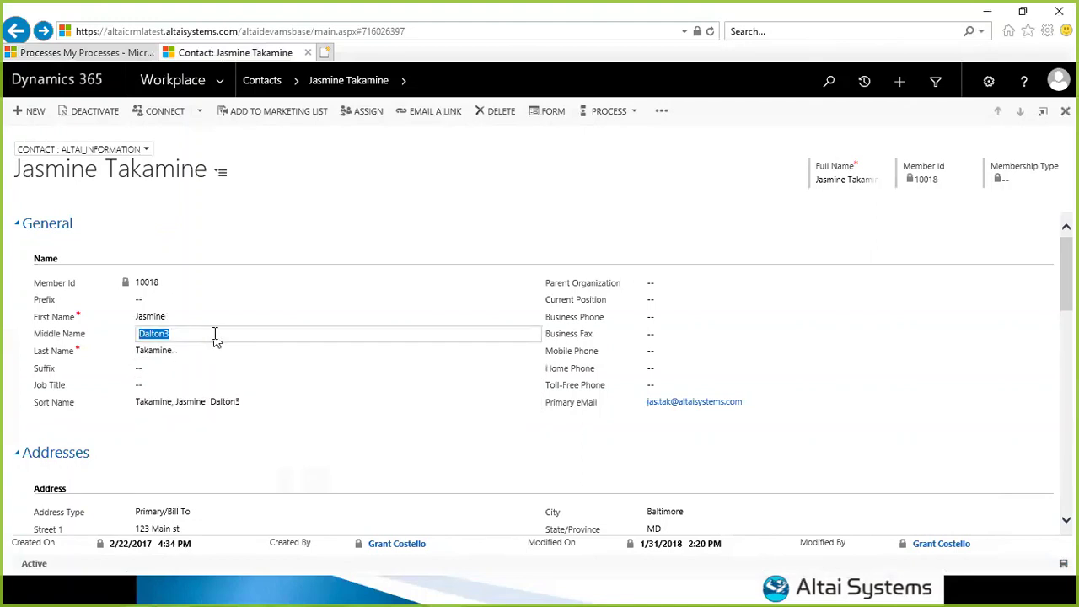
{"action": "left_click", "coordinate": [215, 335]}
{"action": "key", "text": "BackSpace"}
{"action": "type", "text": "4"}
{"action": "key", "text": "ctrl+s"}
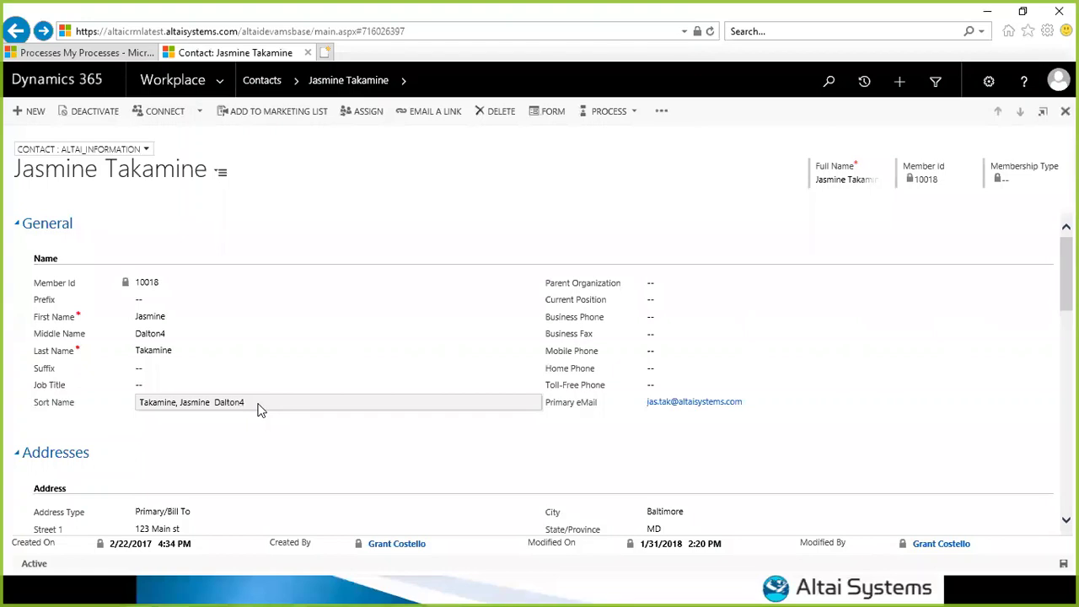
- Return to the SortName process window and deactivate the workflow
{"action": "key", "text": "alt+Tab"}
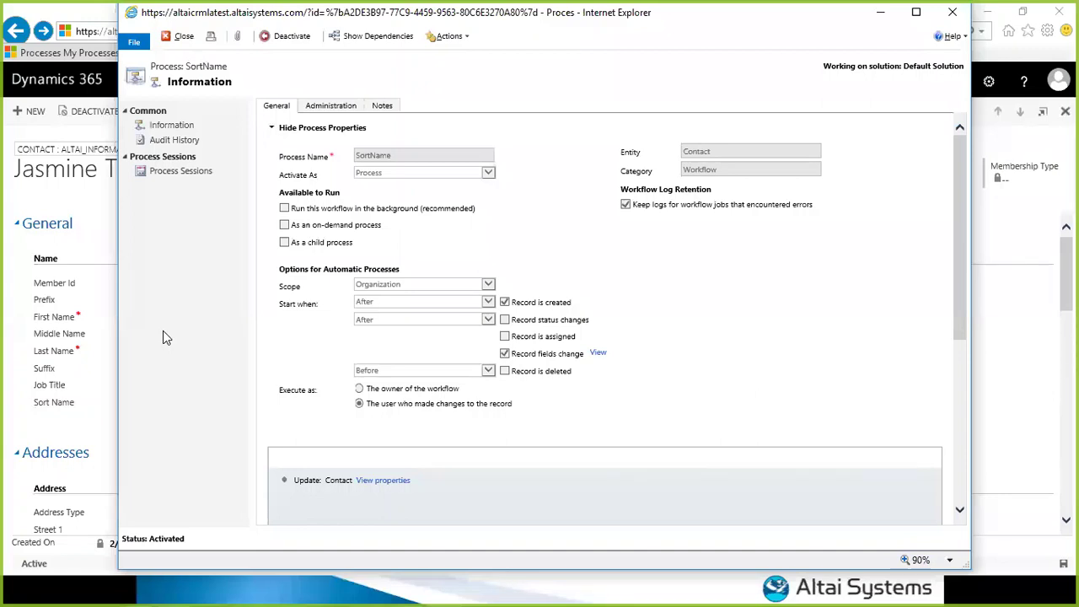
{"action": "left_click", "coordinate": [285, 42]}
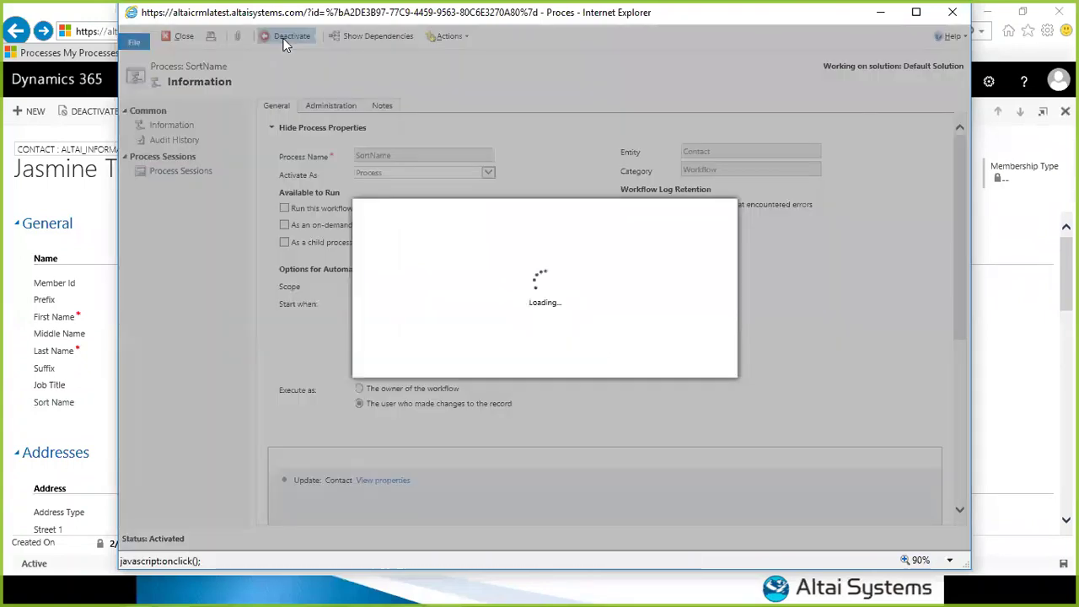
{"action": "left_click", "coordinate": [610, 361]}
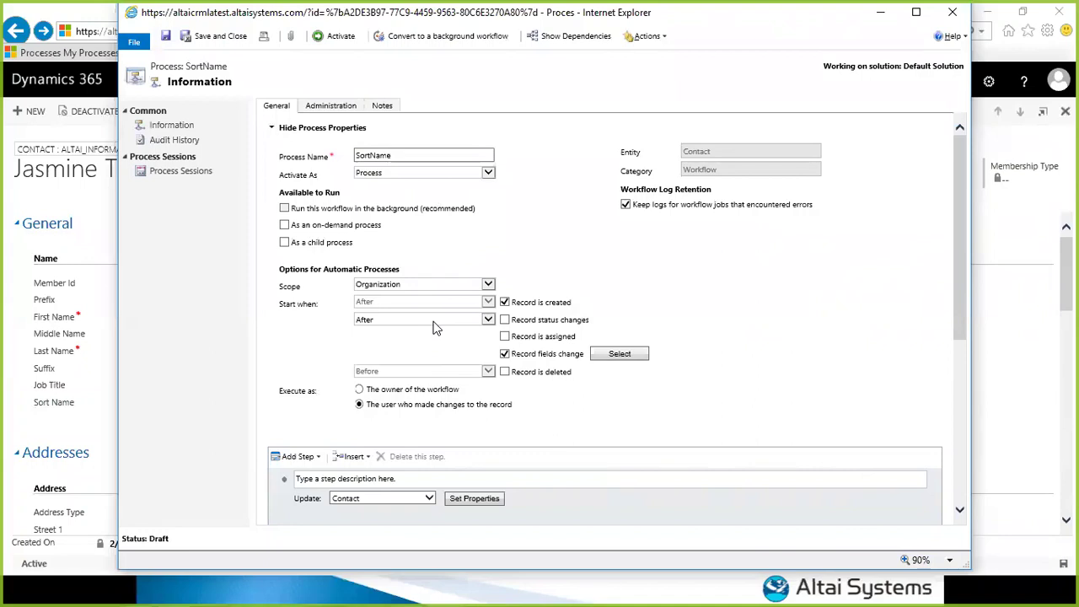
{"action": "left_click", "coordinate": [88, 339]}
{"action": "left_click", "coordinate": [146, 337]}
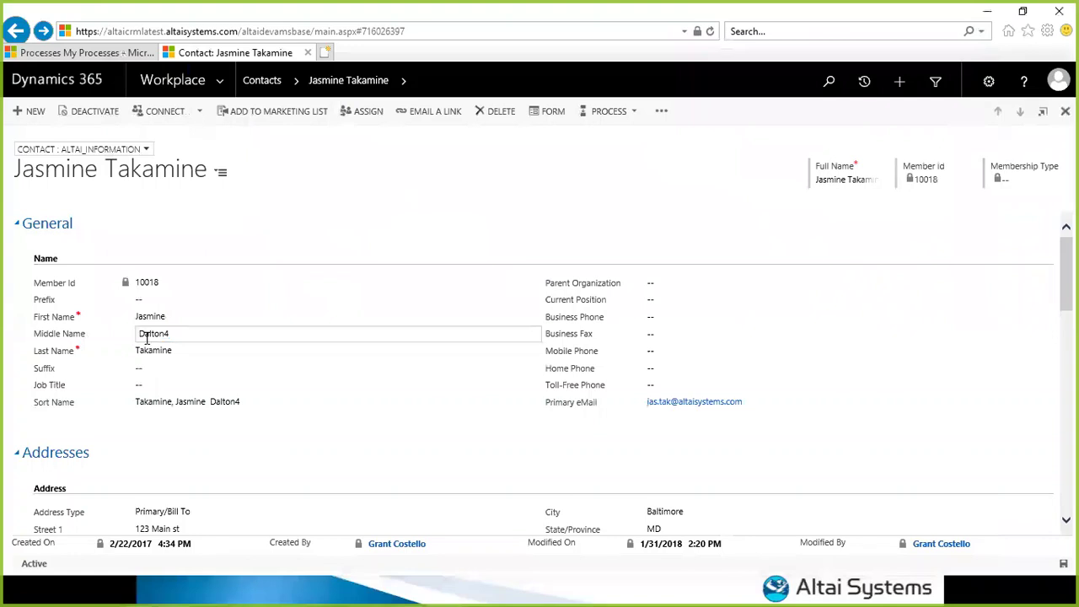
{"action": "left_click_drag", "start_coordinate": [175, 333], "coordinate": [141, 339]}
{"action": "key", "text": "alt+Tab"}
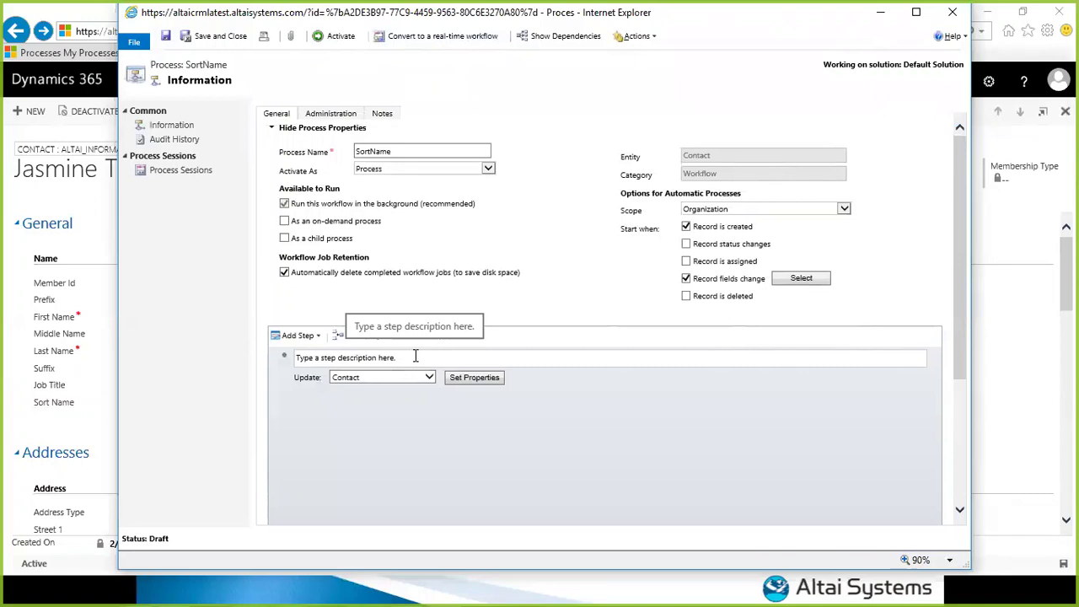
- Switch to the contact record and open its associated list of workflow runs
{"action": "left_click", "coordinate": [97, 388]}
{"action": "left_click", "coordinate": [400, 79]}
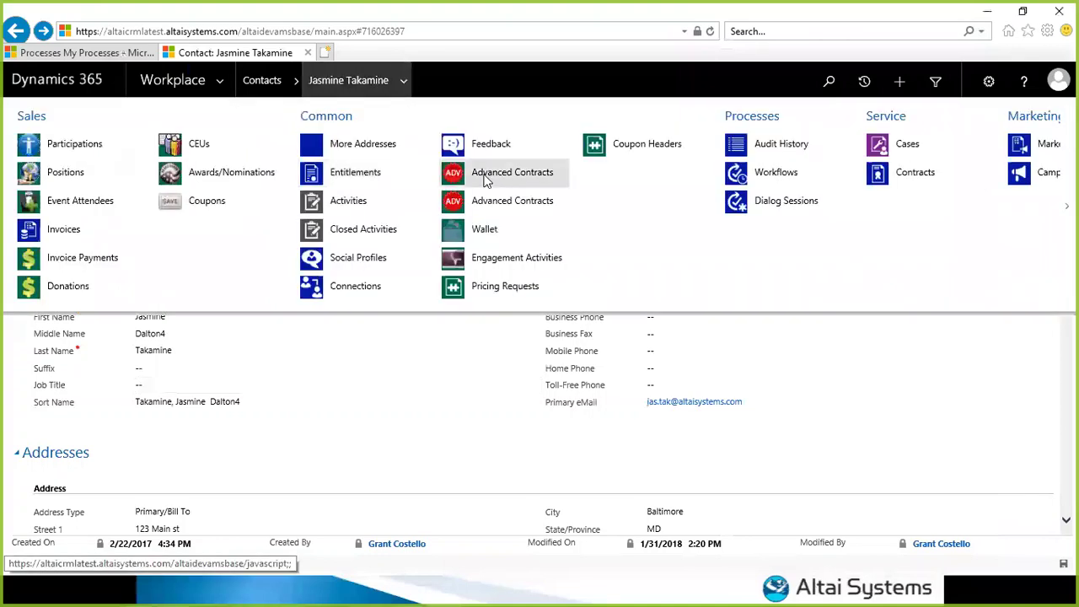
{"action": "left_click", "coordinate": [765, 174]}
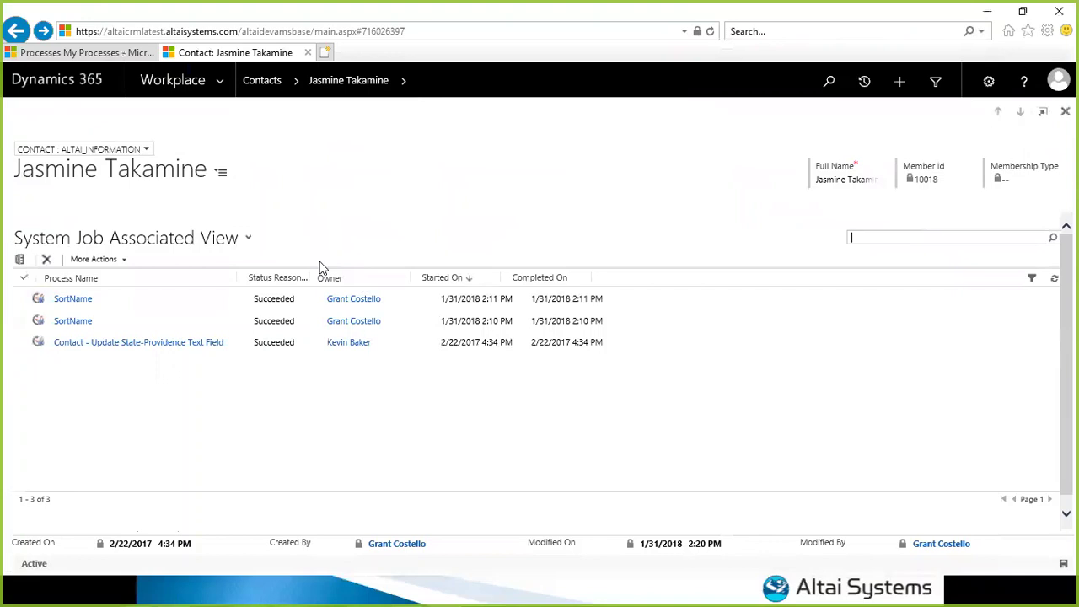
- Inspect the process progress of both SortName system jobs and the Contact - Update State-Providence Text Field job, and close the job window
{"action": "double_click", "coordinate": [185, 302]}
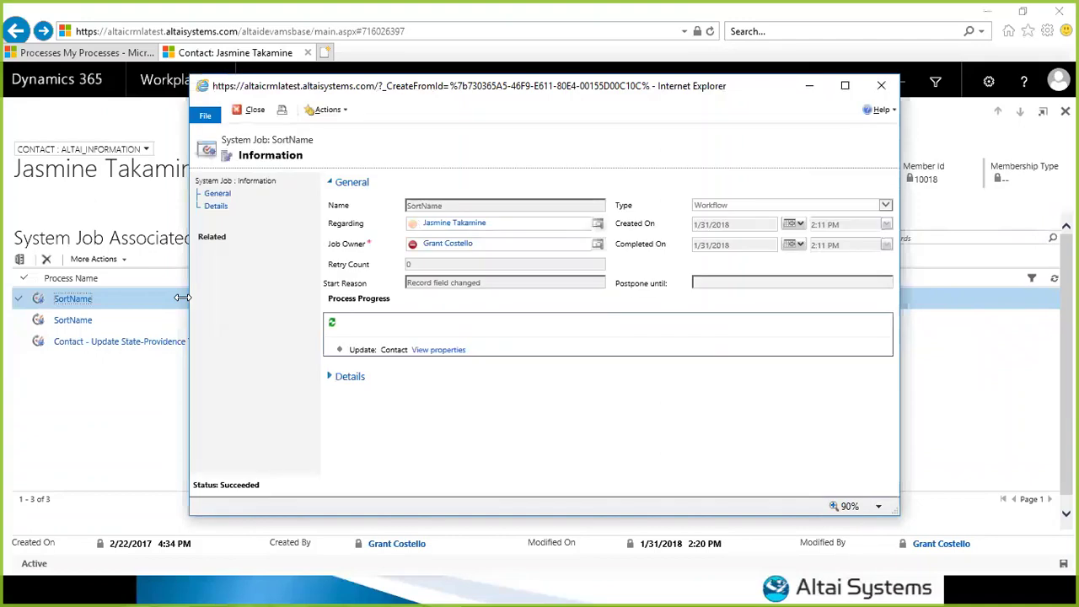
{"action": "double_click", "coordinate": [130, 321]}
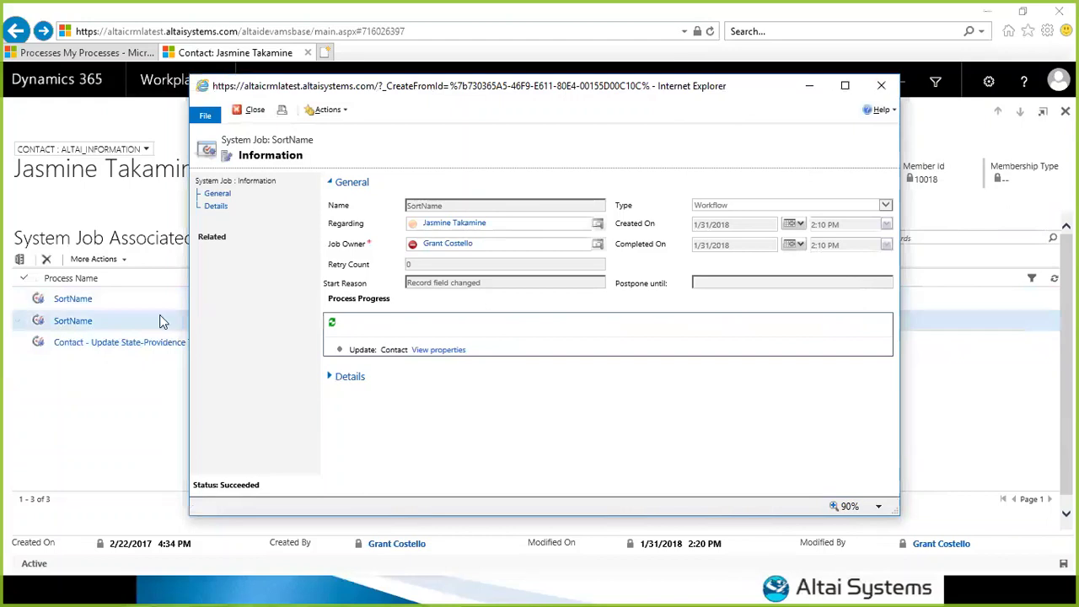
{"action": "left_click", "coordinate": [145, 330]}
{"action": "double_click", "coordinate": [239, 343]}
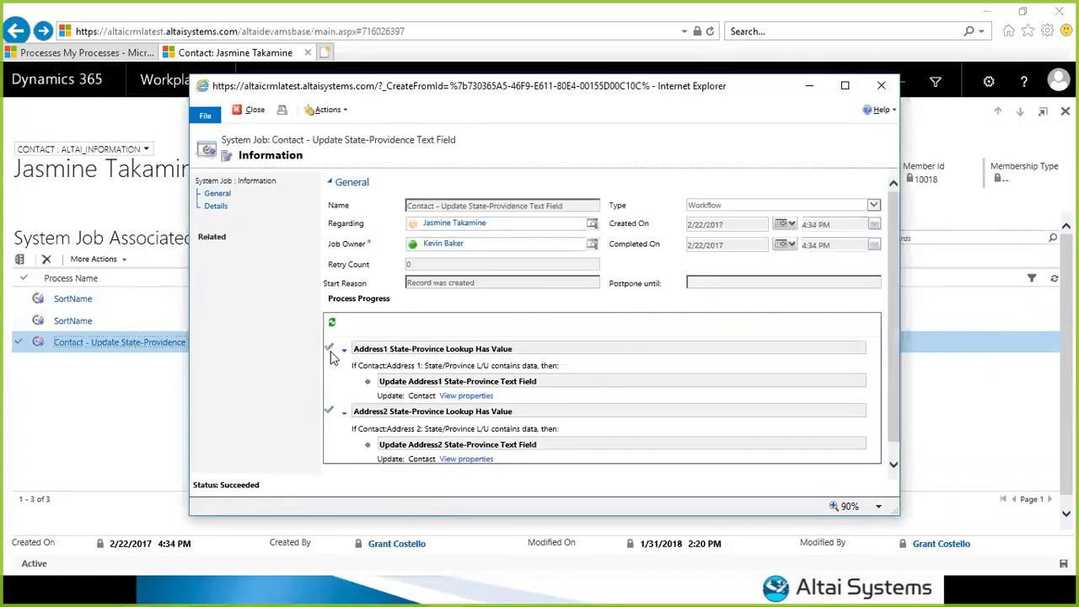
{"action": "scroll", "coordinate": [340, 416], "scroll_direction": "down", "scroll_amount": 1}
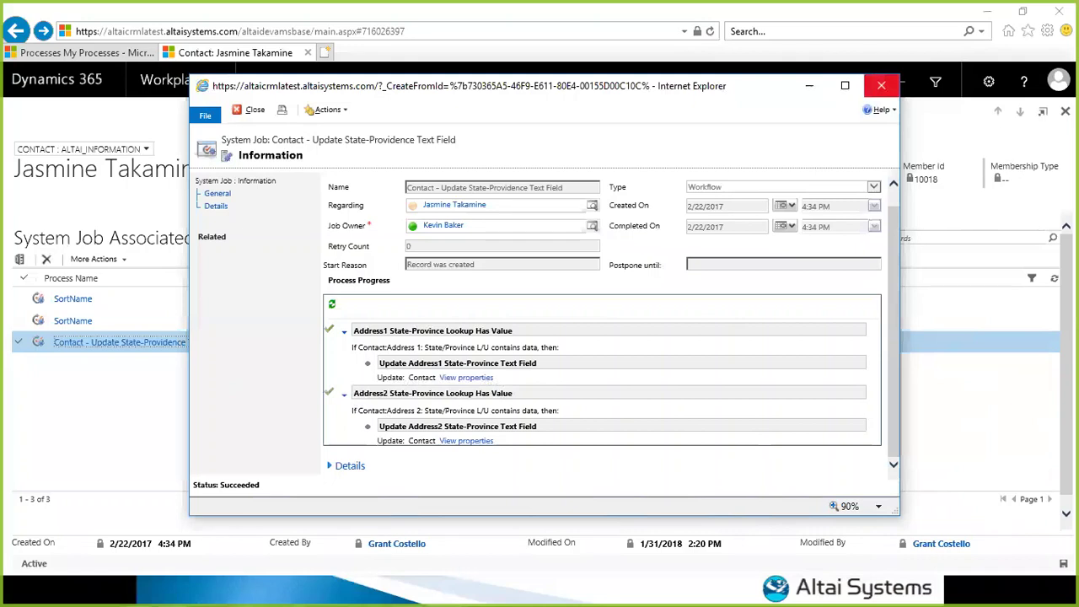
{"action": "left_click", "coordinate": [881, 85]}
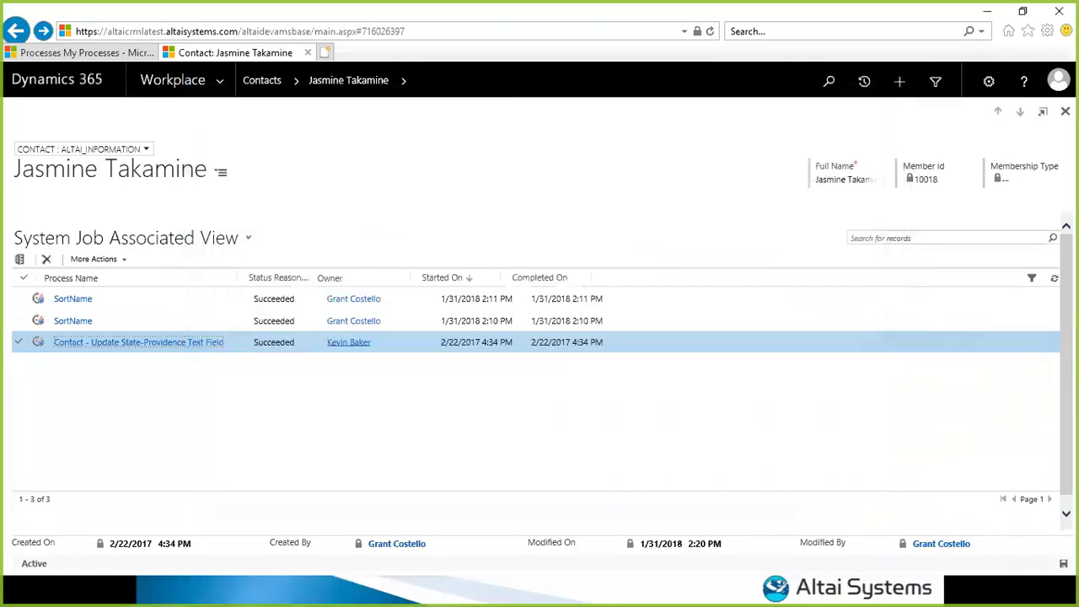
- Return to the SortName process window, collapse the process properties, and add a Check Condition step below the contact update step
{"action": "key", "text": "alt+Tab"}
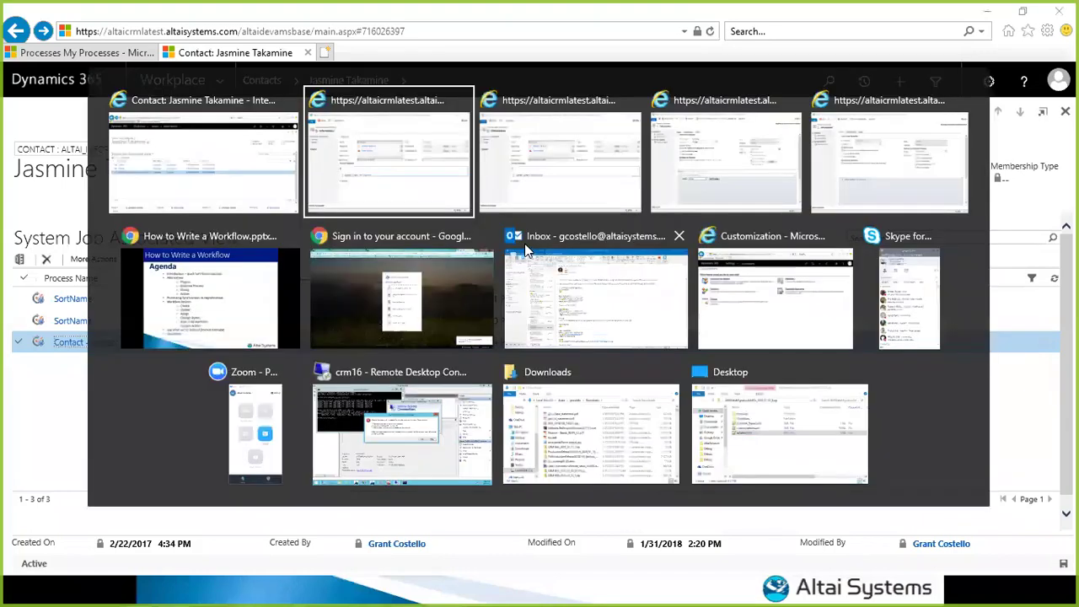
{"action": "key", "text": "alt+Tab"}
{"action": "key", "text": "alt+Tab"}
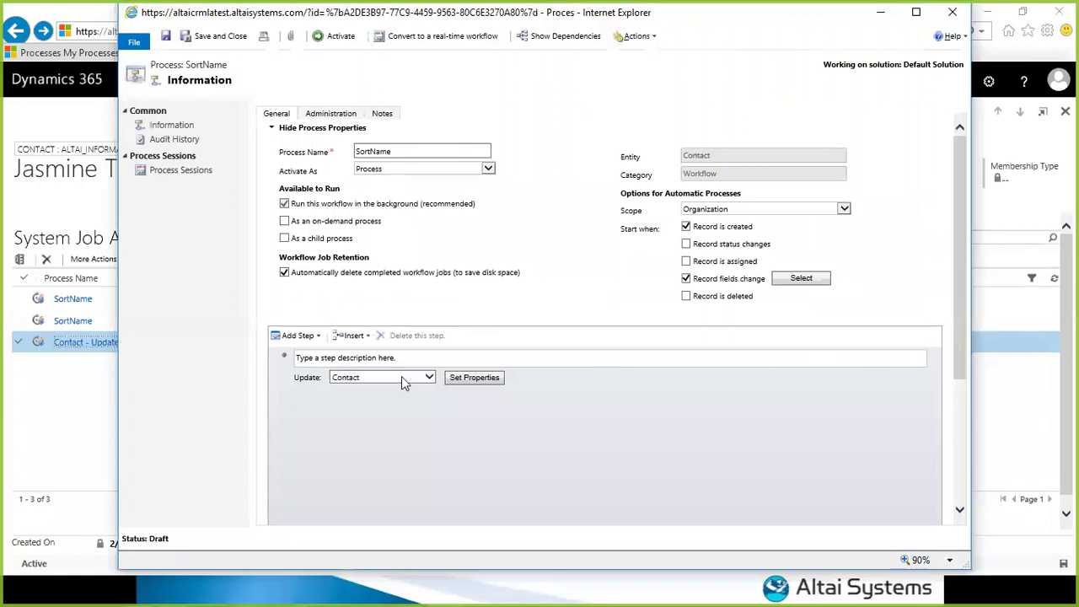
{"action": "left_click", "coordinate": [316, 337]}
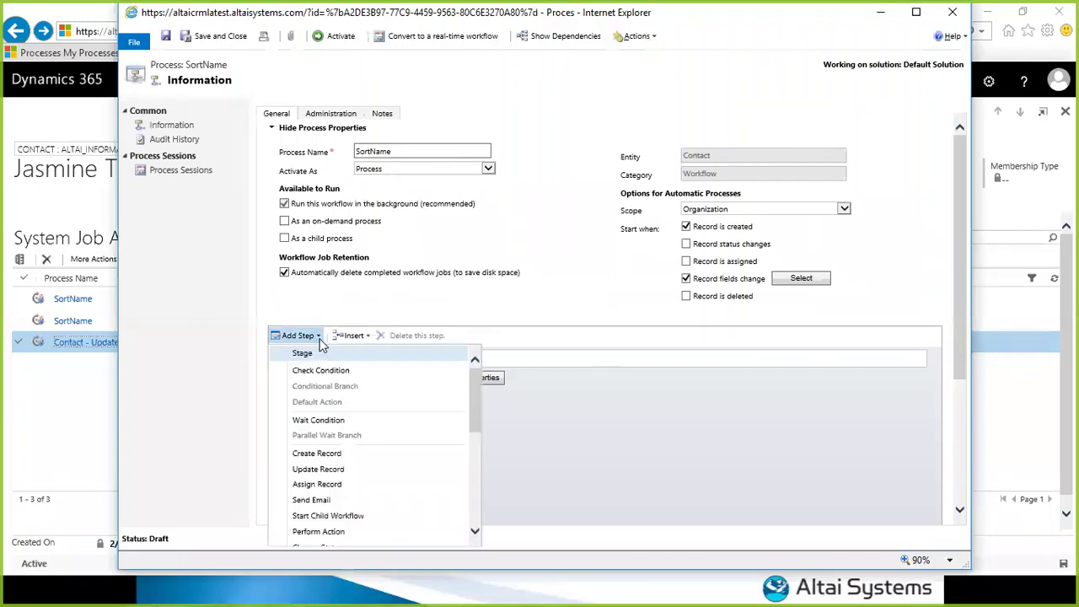
{"action": "left_click", "coordinate": [271, 128]}
{"action": "left_click", "coordinate": [299, 155]}
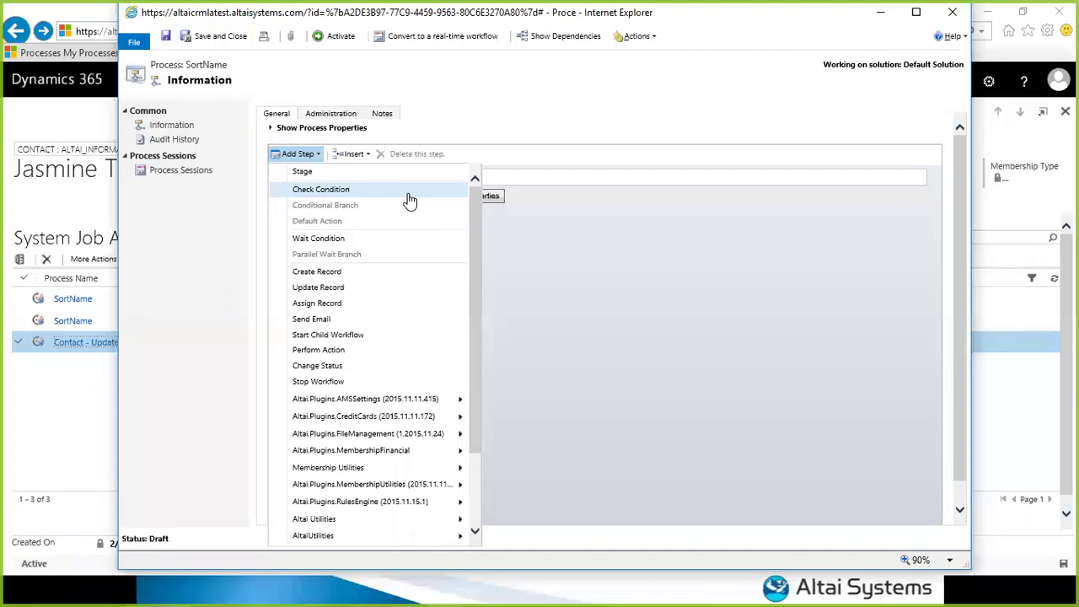
{"action": "left_click", "coordinate": [408, 199]}
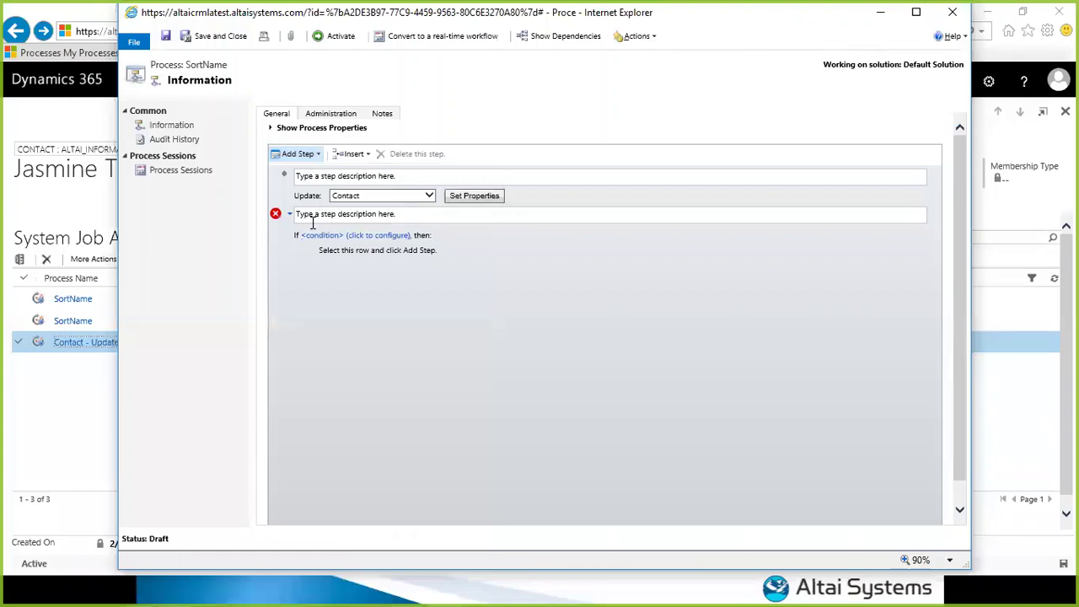
- Describe the check condition step as "Check if there's a first and last name first"
{"action": "left_click", "coordinate": [329, 216]}
{"action": "type", "text": "c"}
{"action": "type", "text": "if th"}
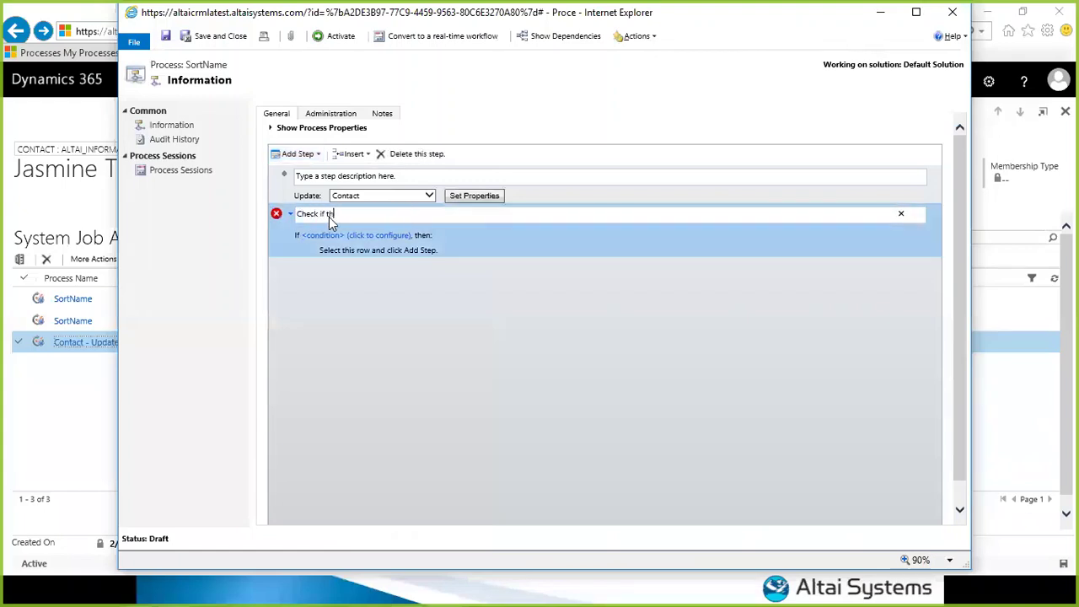
{"action": "type", "text": "ere's a first and last name first"}
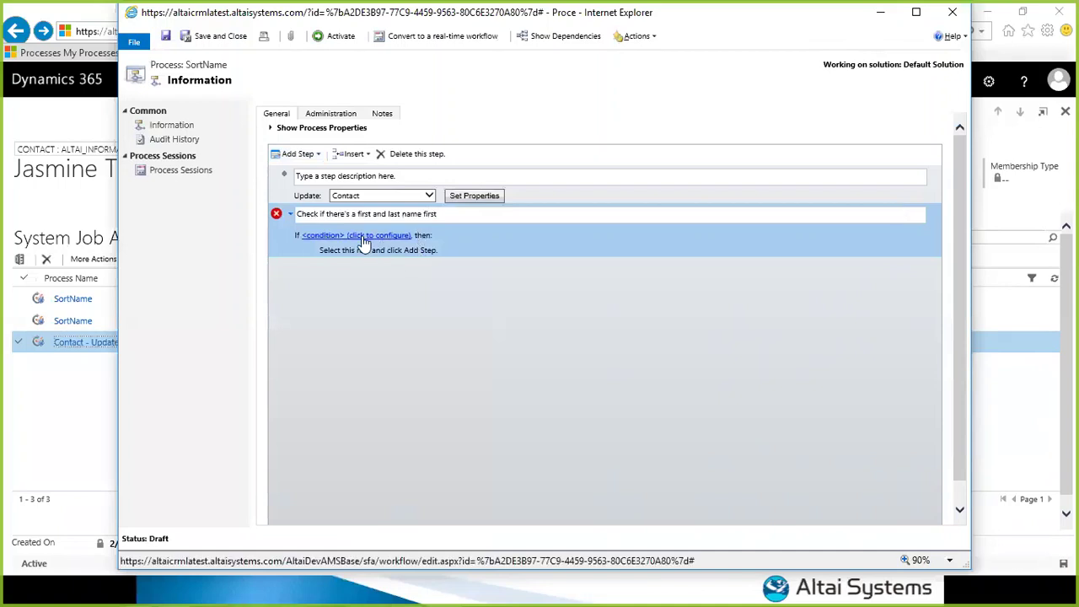
- Configure the condition's first clause to require that the Contact's First Name contains data
{"action": "left_click", "coordinate": [293, 240]}
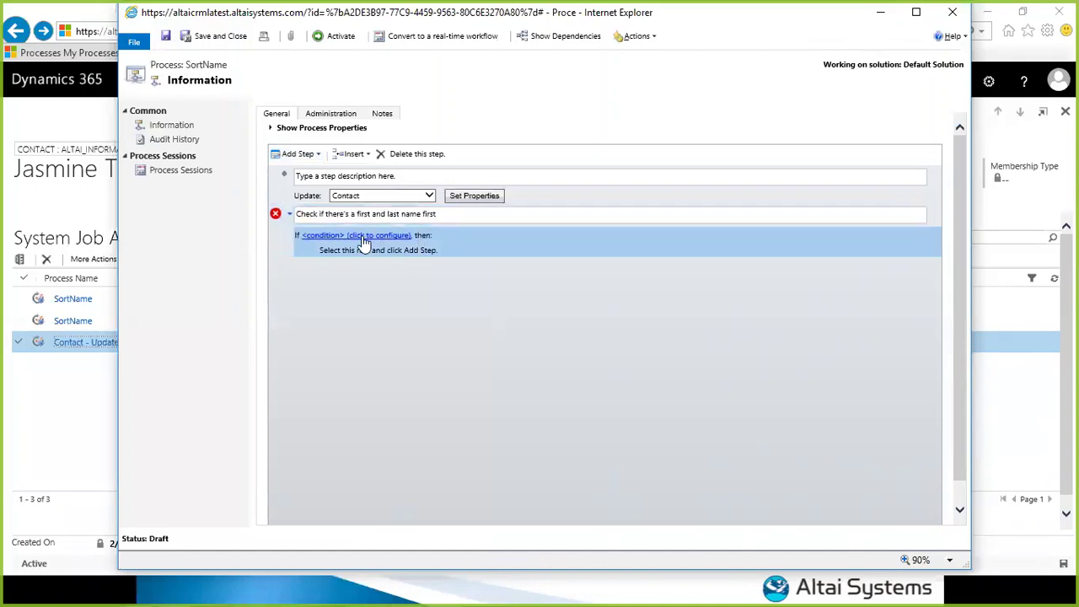
{"action": "left_click", "coordinate": [312, 236]}
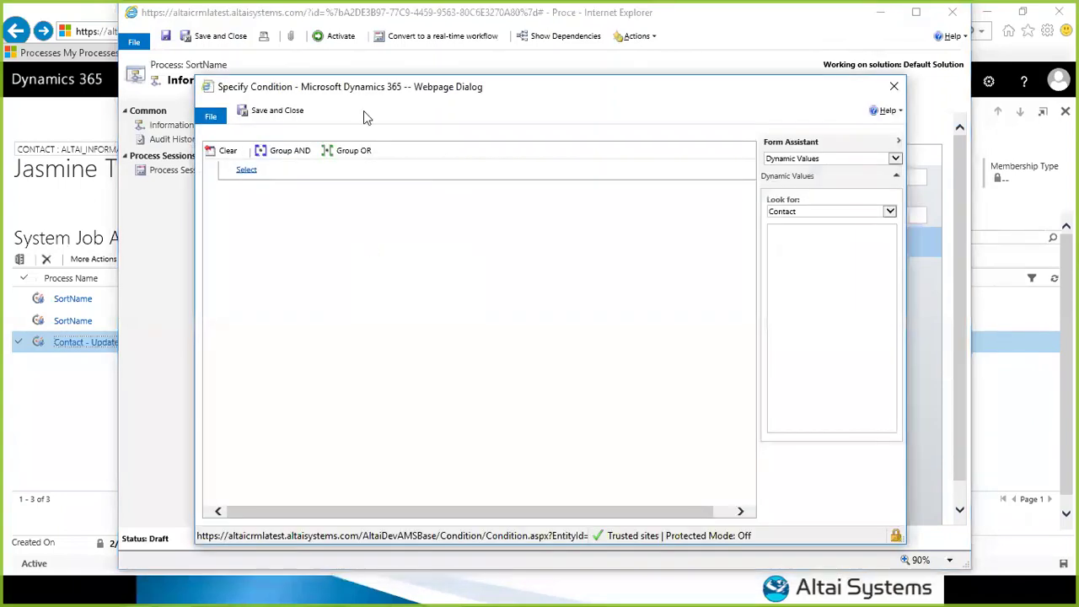
{"action": "left_click_drag", "start_coordinate": [424, 96], "coordinate": [524, 87]}
{"action": "left_click", "coordinate": [400, 162]}
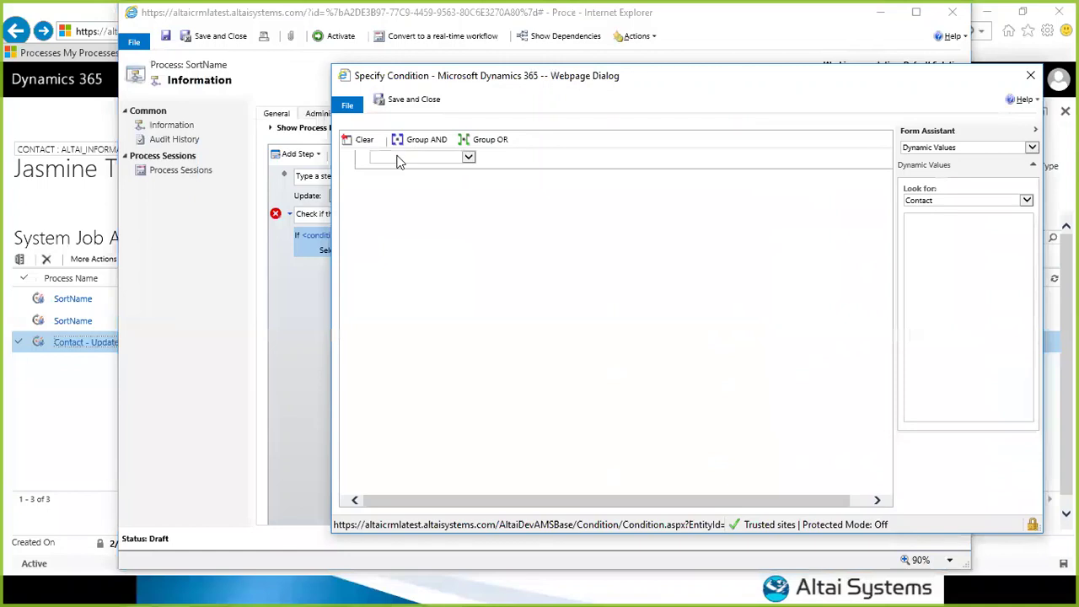
{"action": "left_click", "coordinate": [396, 160]}
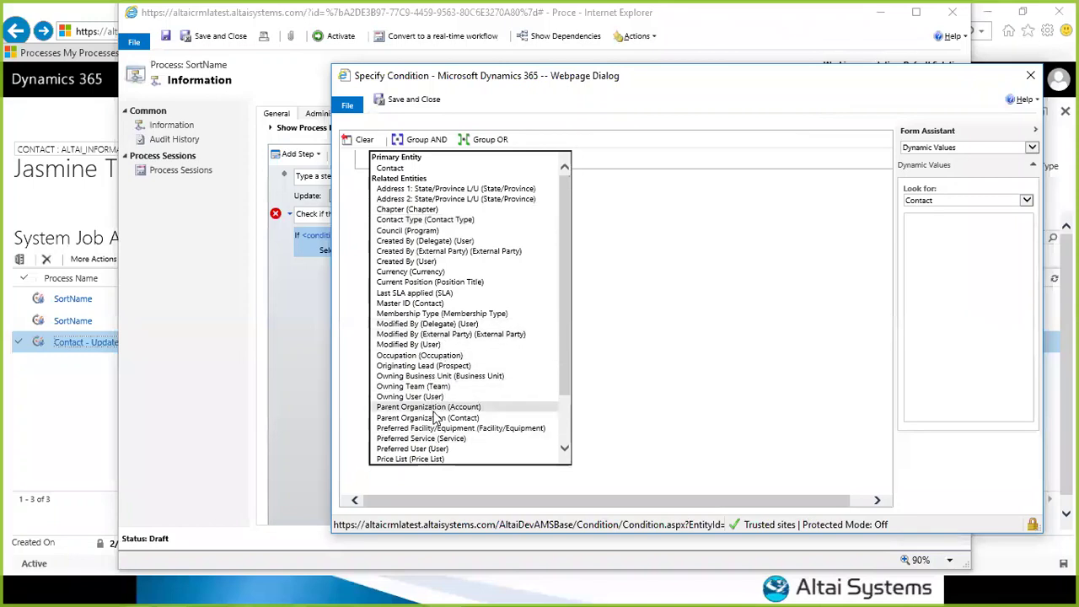
{"action": "left_click", "coordinate": [389, 167]}
{"action": "left_click", "coordinate": [497, 159]}
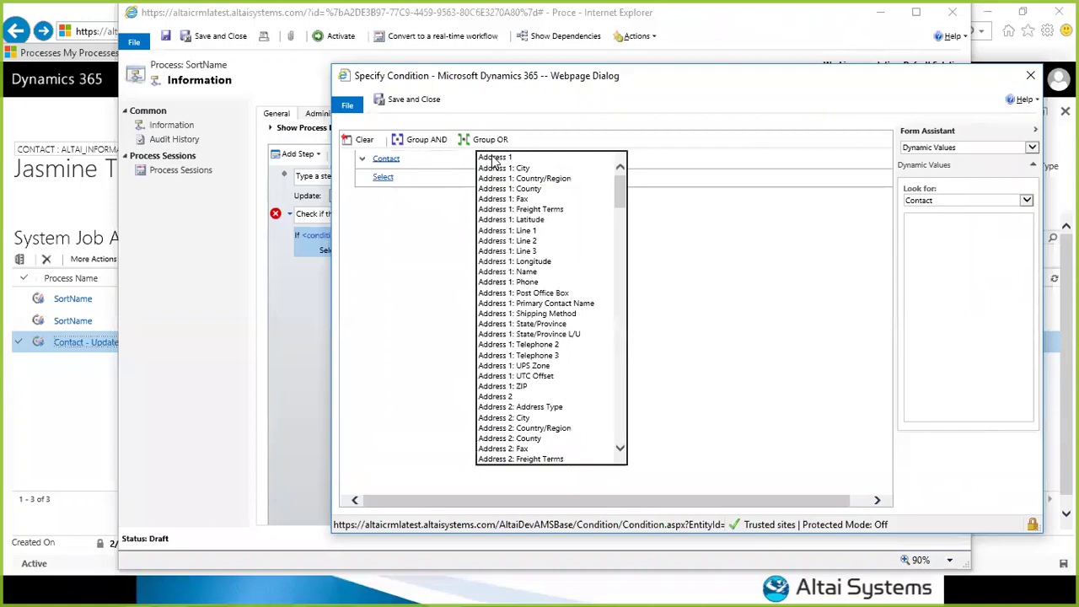
{"action": "key", "text": "f"}
{"action": "key", "text": "Return"}
{"action": "left_click", "coordinate": [583, 158]}
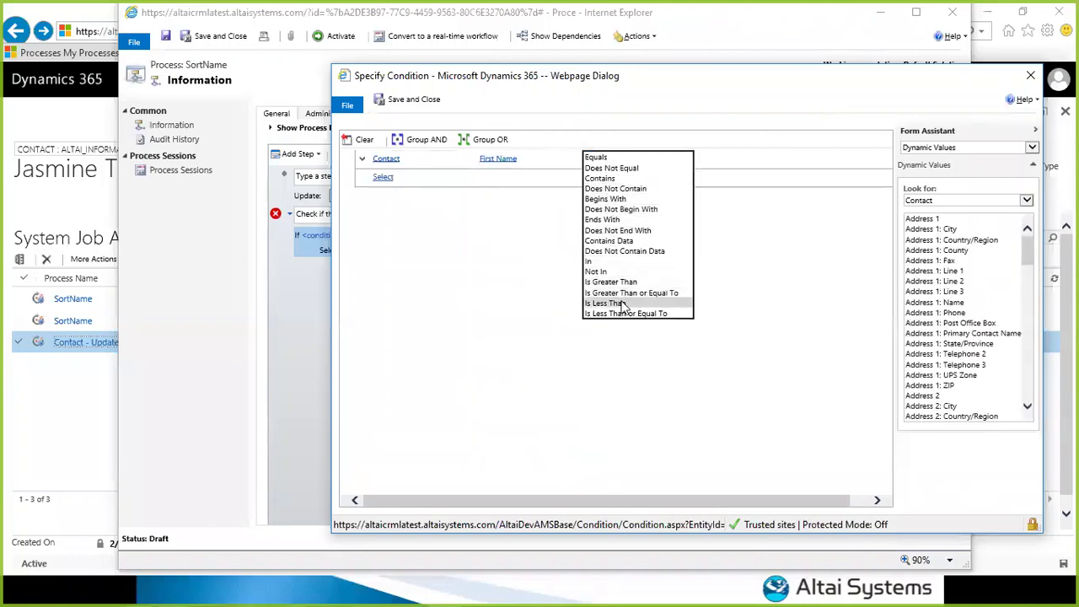
{"action": "left_click", "coordinate": [614, 242]}
- Add a second clause to the condition that is based on the primary Contact entity
{"action": "left_click", "coordinate": [413, 178]}
{"action": "key", "text": "l"}
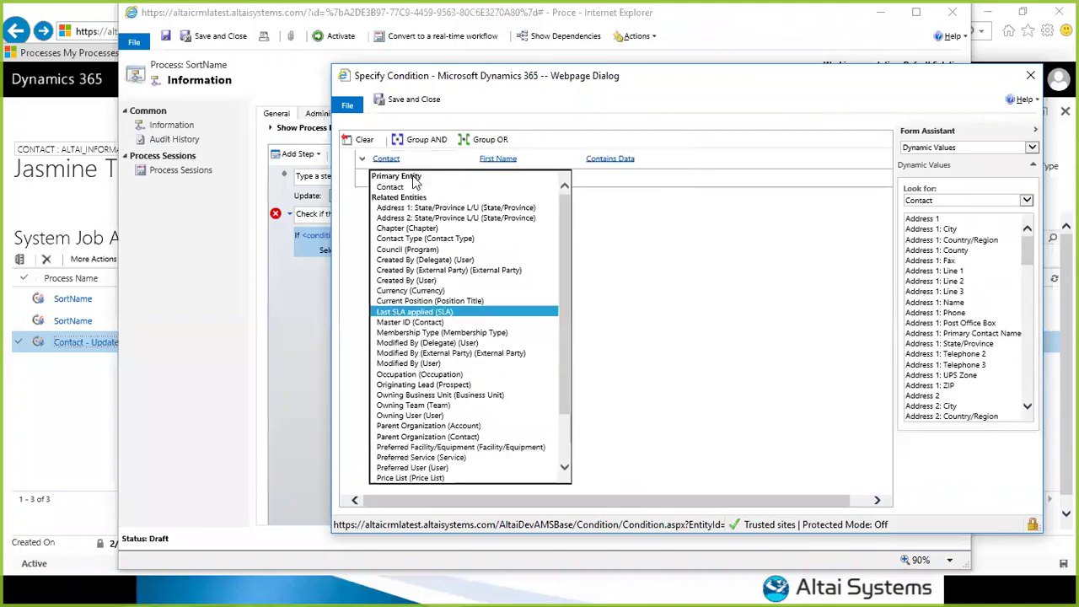
{"action": "key", "text": "Up"}
{"action": "key", "text": "Up"}
{"action": "key", "text": "Up"}
{"action": "key", "text": "Up"}
{"action": "key", "text": "Up"}
{"action": "key", "text": "Up"}
{"action": "key", "text": "Up"}
{"action": "key", "text": "Up"}
{"action": "key", "text": "Up"}
{"action": "key", "text": "Up"}
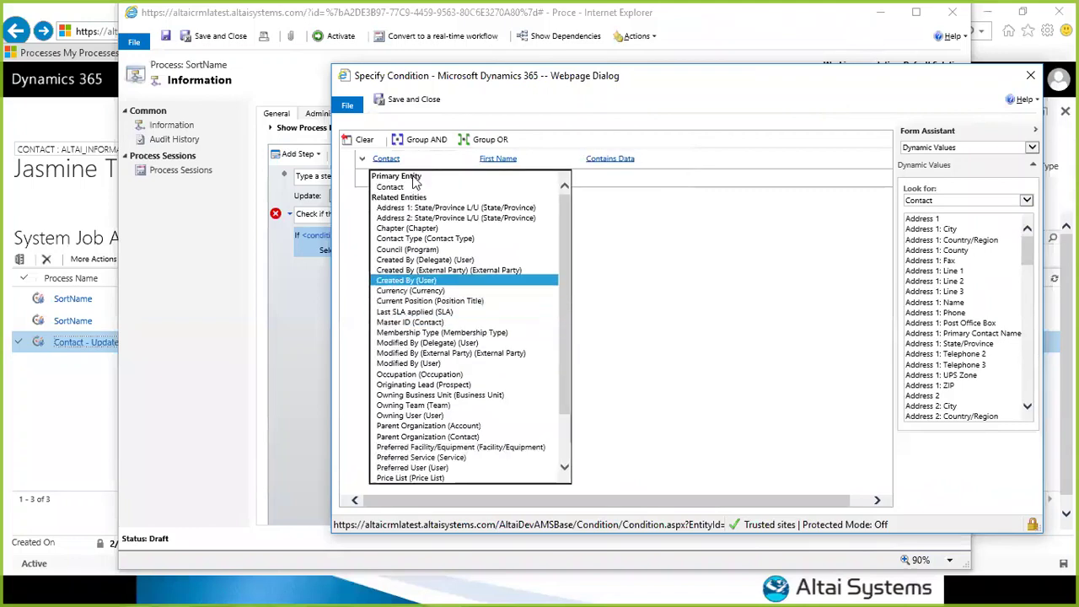
{"action": "key", "text": "Up"}
{"action": "key", "text": "Return"}
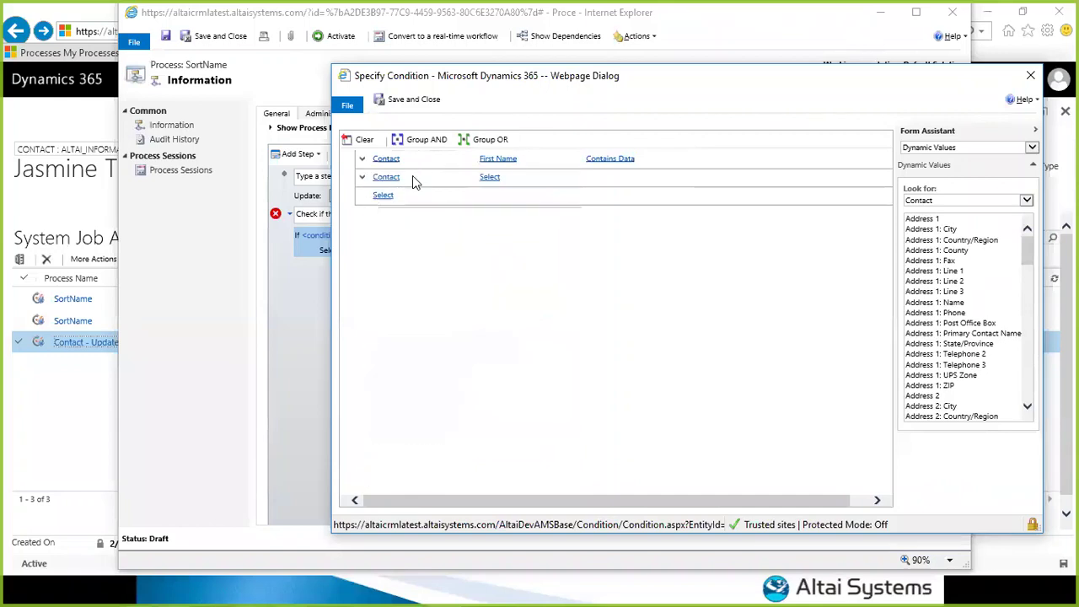
- Make the second clause require that Last Name contains data, and save and close the condition
{"action": "left_click", "coordinate": [493, 177]}
{"action": "key", "text": "l"}
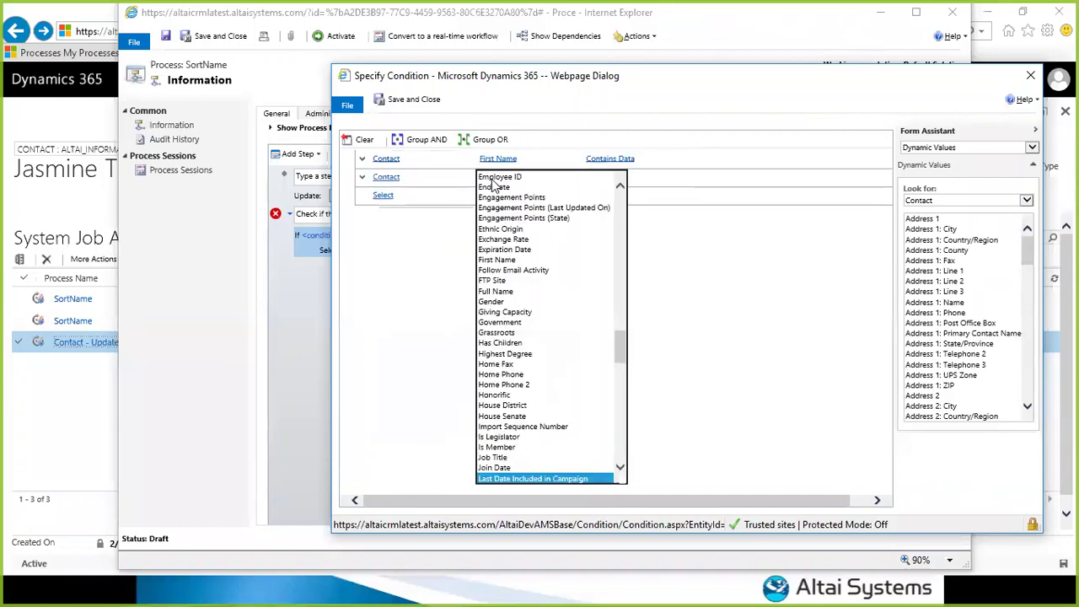
{"action": "key", "text": "Return"}
{"action": "left_click", "coordinate": [524, 180]}
{"action": "left_click", "coordinate": [506, 180]}
{"action": "left_click", "coordinate": [502, 181]}
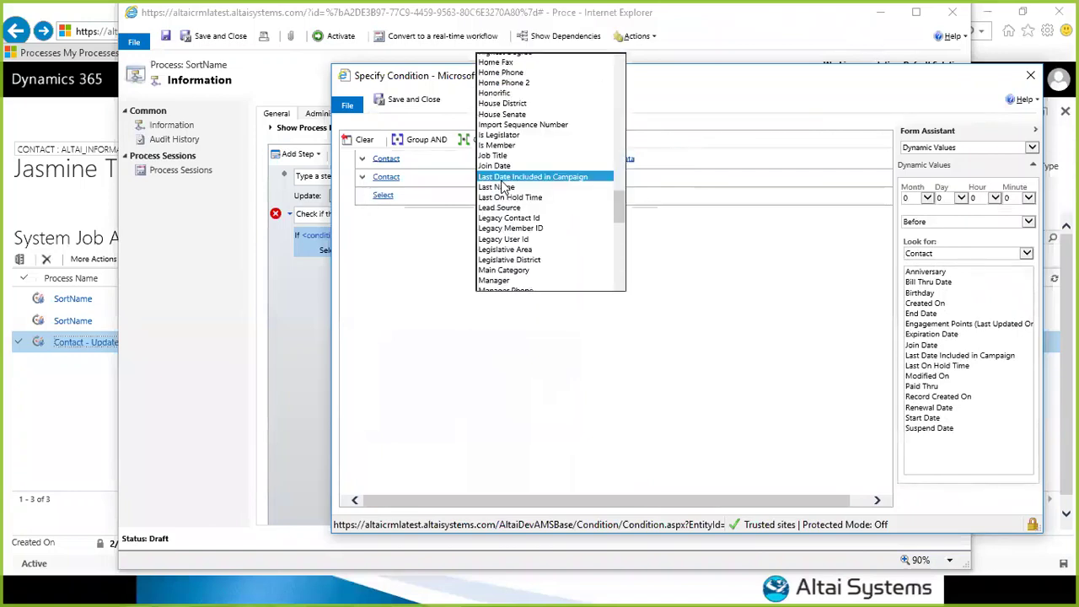
{"action": "left_click", "coordinate": [503, 186]}
{"action": "left_click", "coordinate": [622, 179]}
{"action": "left_click", "coordinate": [623, 187]}
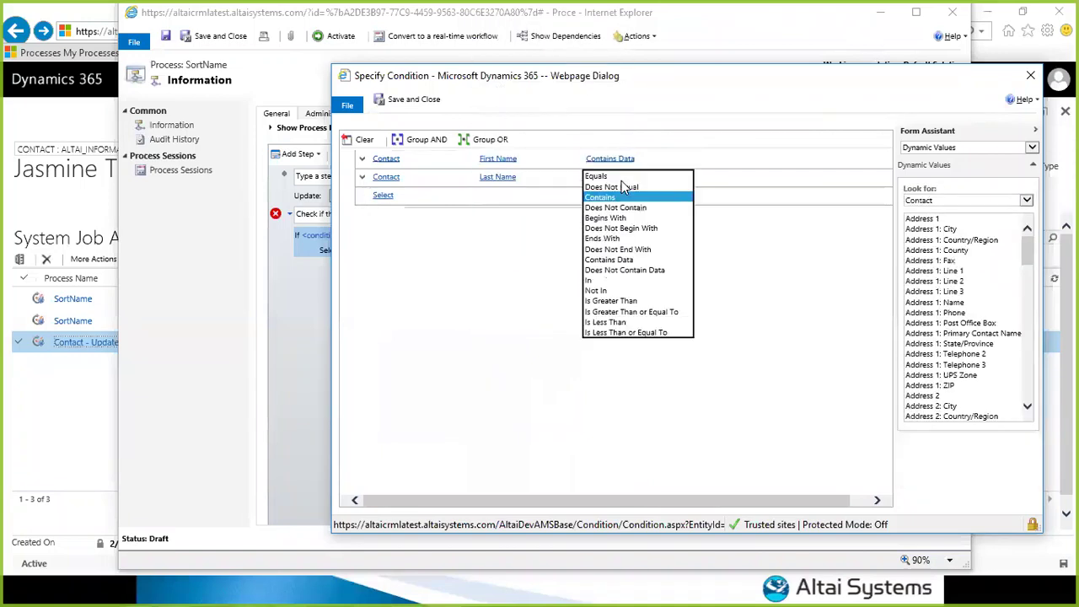
{"action": "left_click", "coordinate": [614, 260]}
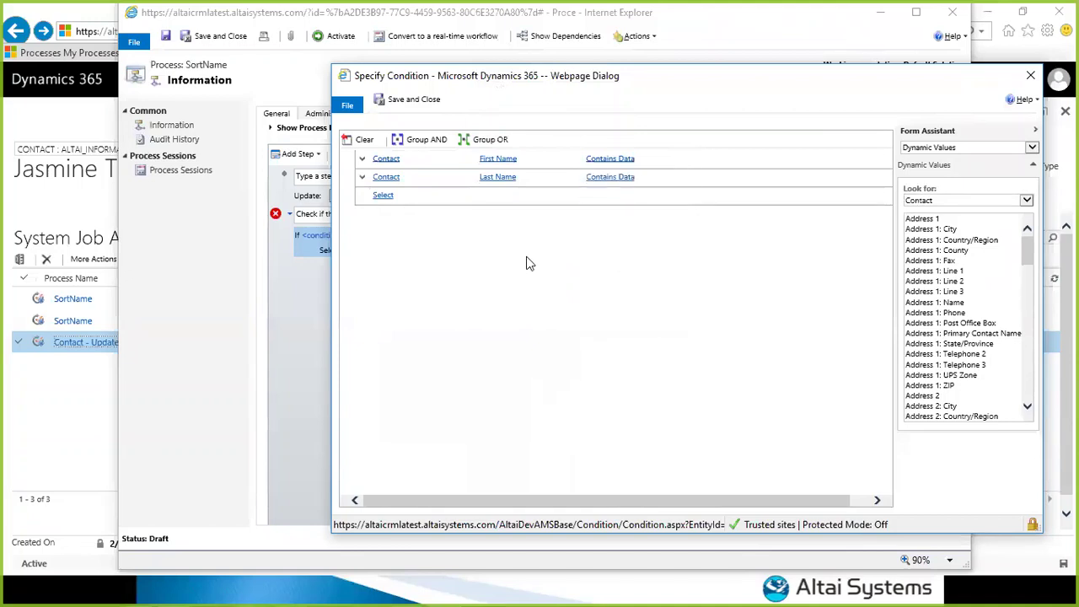
{"action": "left_click", "coordinate": [413, 99]}
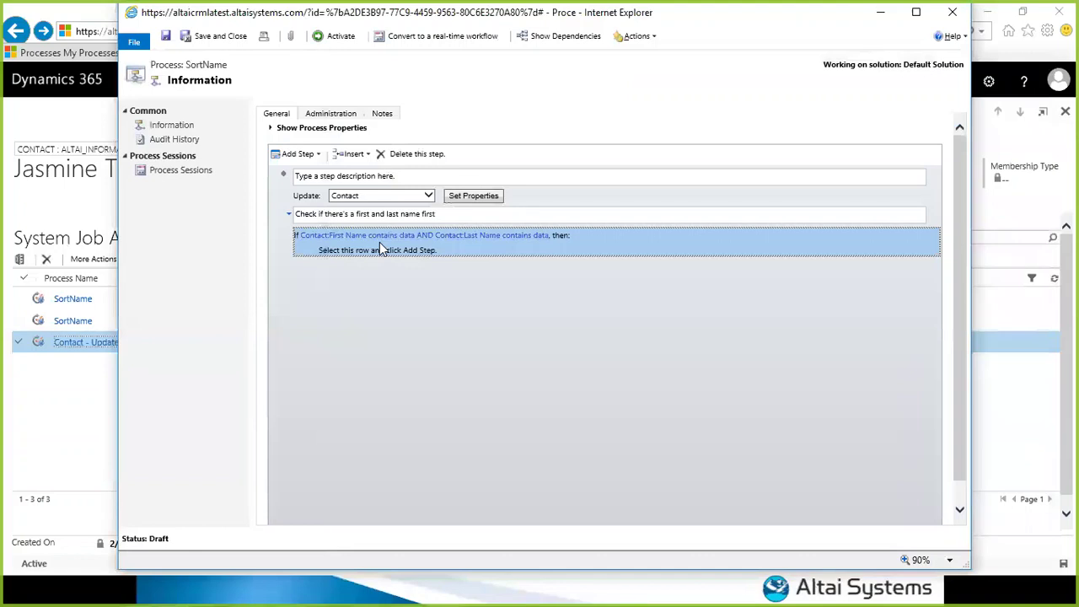
{"action": "left_click", "coordinate": [344, 251]}
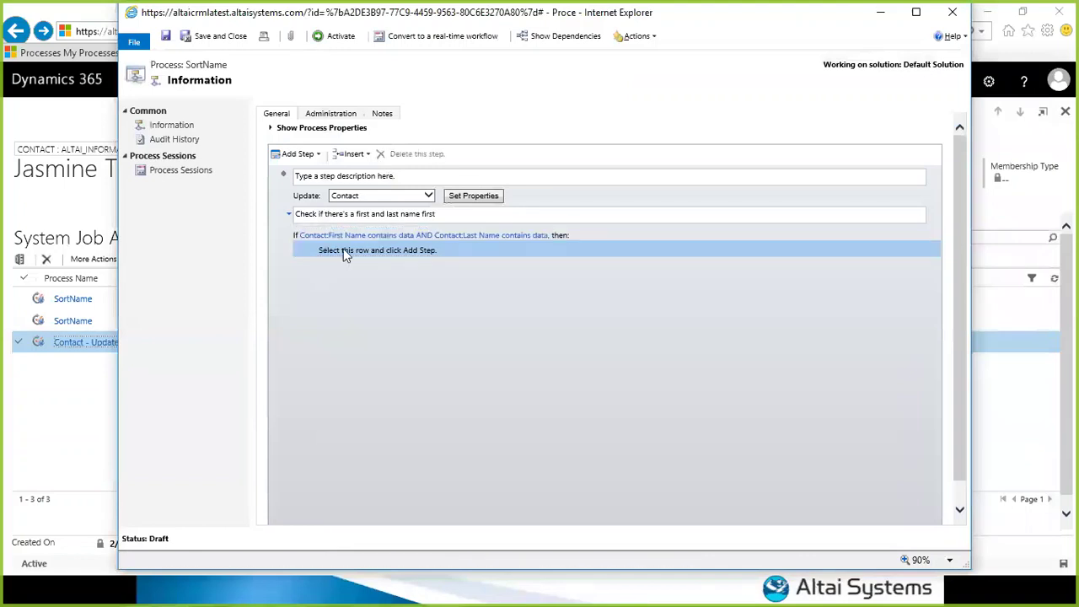
{"action": "left_click", "coordinate": [297, 244]}
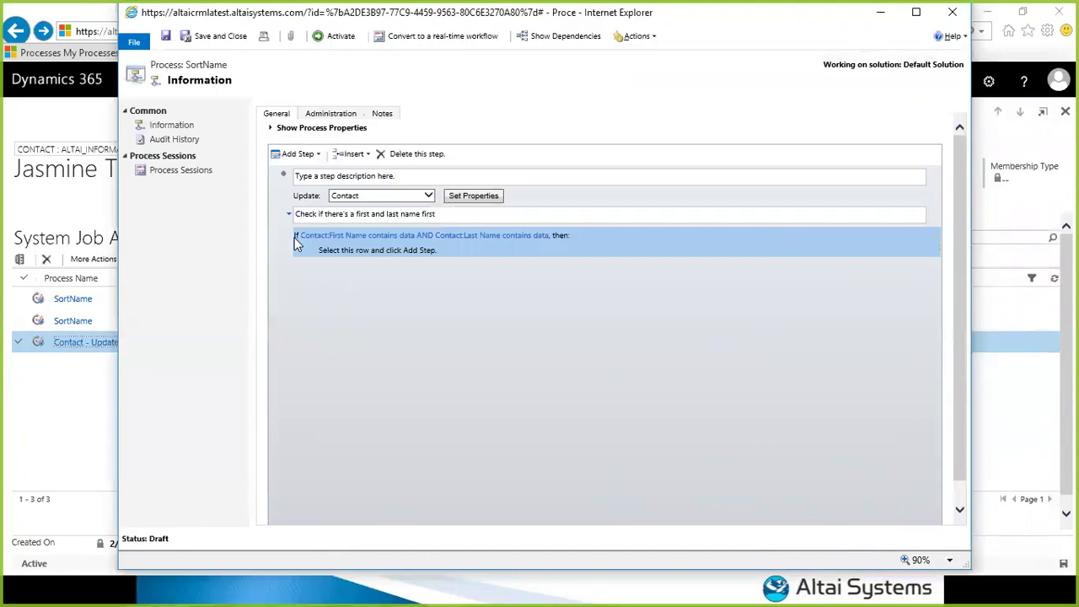
{"action": "left_click", "coordinate": [381, 251]}
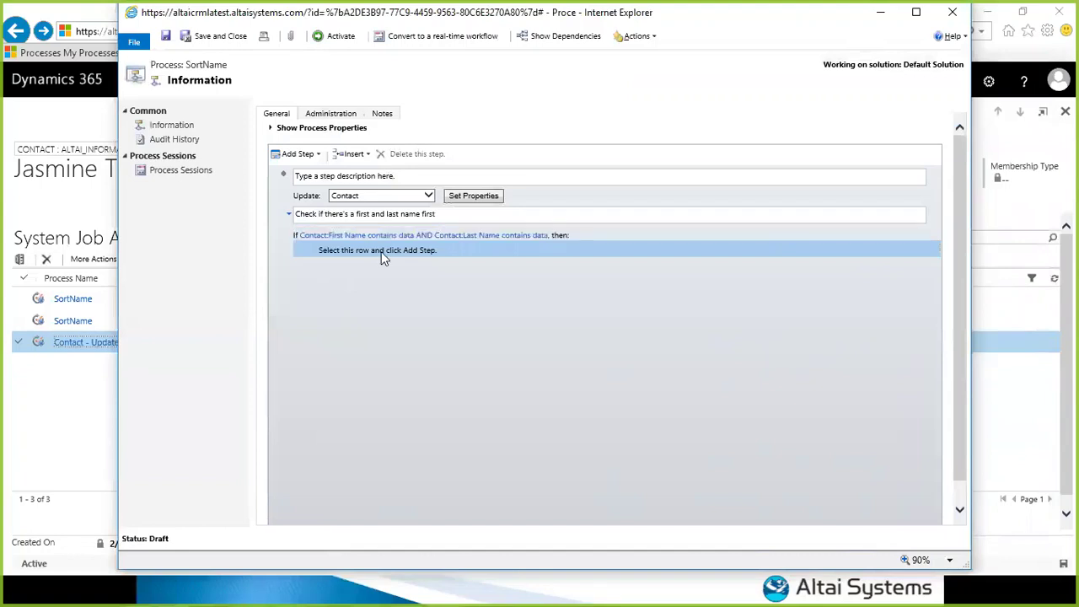
{"action": "left_click", "coordinate": [308, 159]}
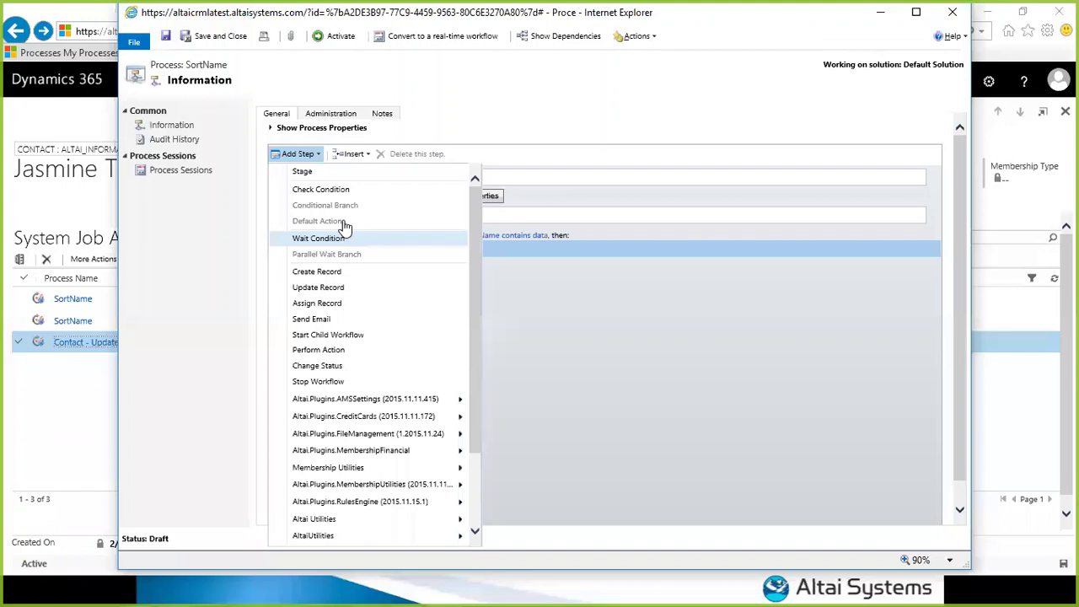
{"action": "left_click", "coordinate": [570, 310]}
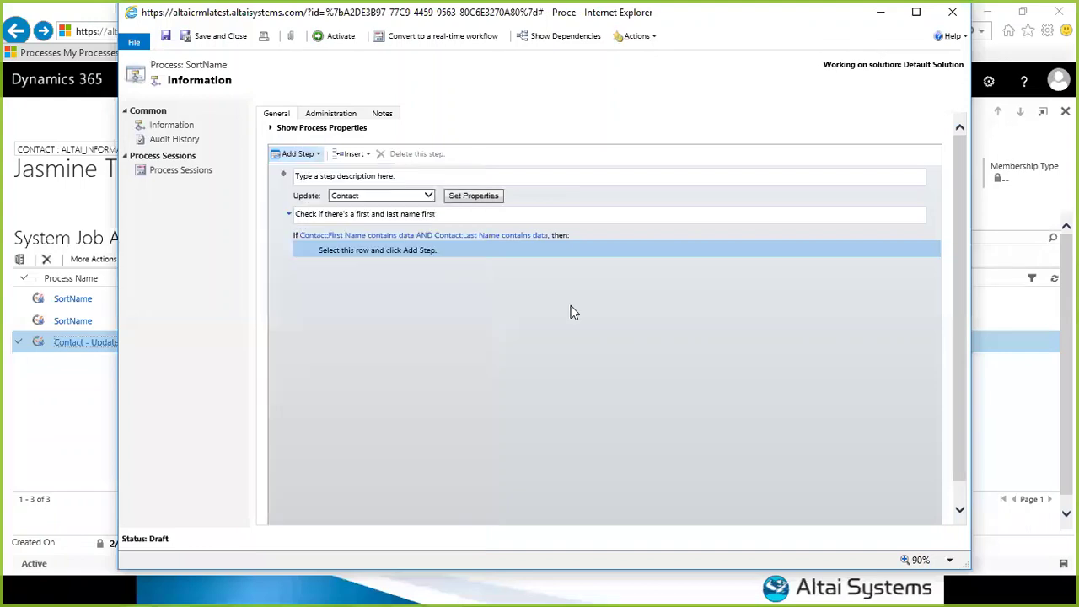
- Add a conditional branch to the first and last name check
{"action": "left_click", "coordinate": [349, 239]}
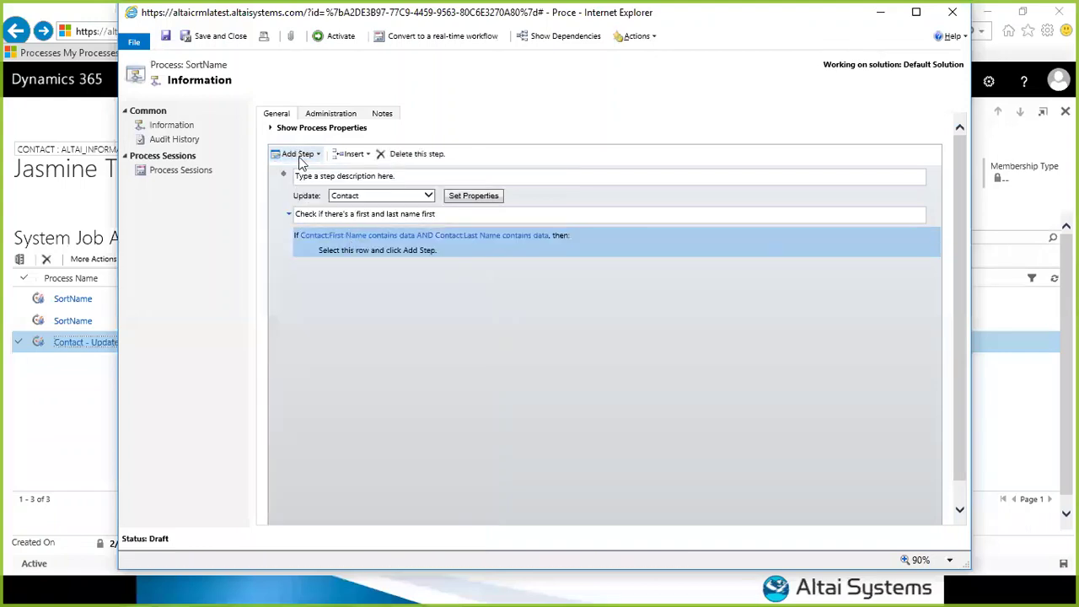
{"action": "left_click", "coordinate": [302, 155]}
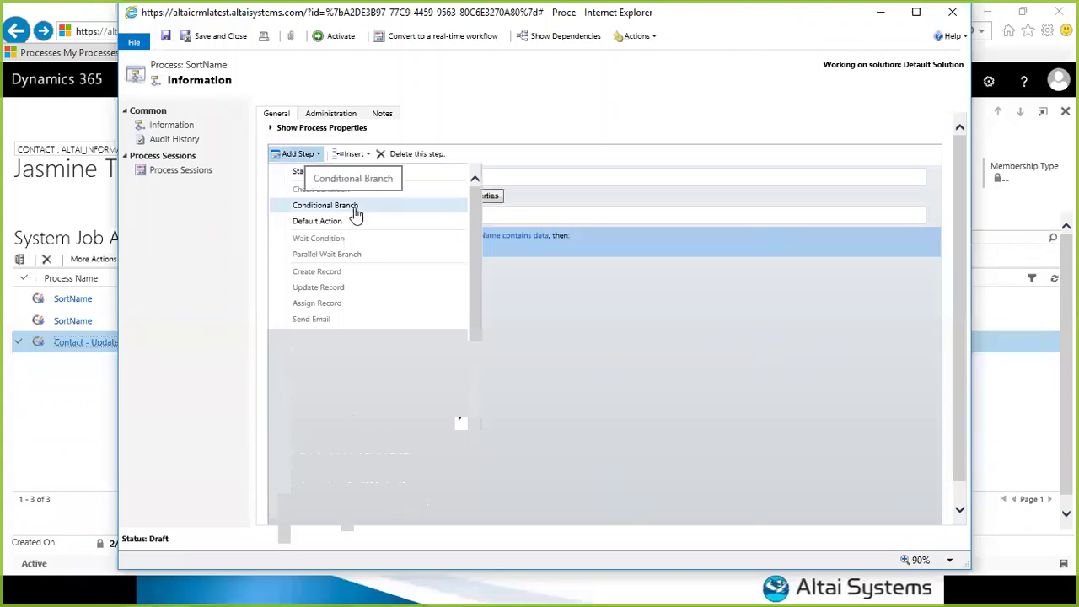
{"action": "left_click", "coordinate": [350, 206]}
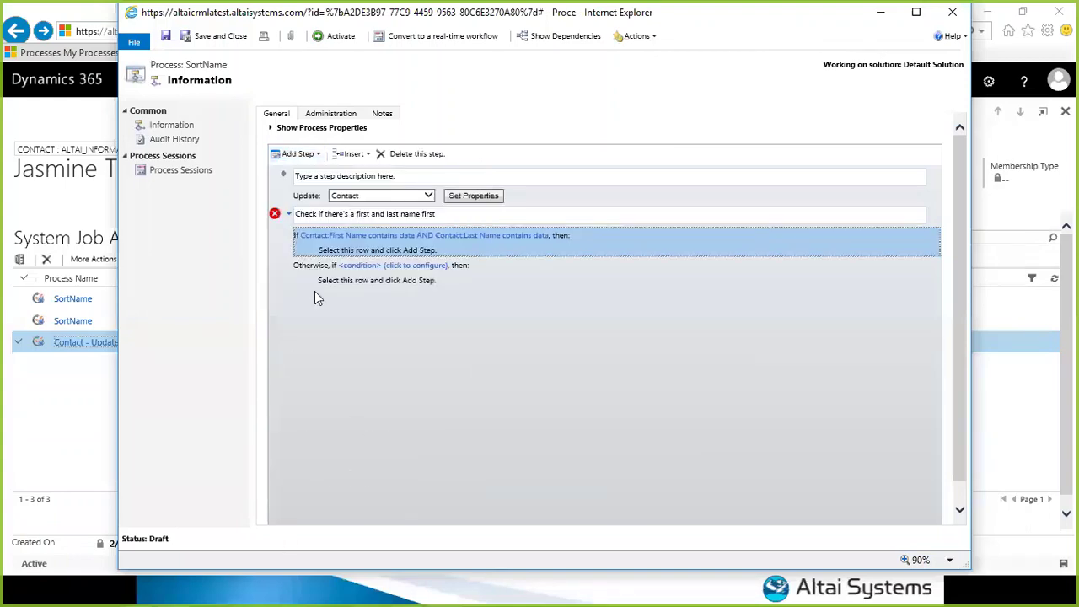
- Add a default action after the unconfigured conditional branch, giving the check an Otherwise path
{"action": "left_click", "coordinate": [300, 267]}
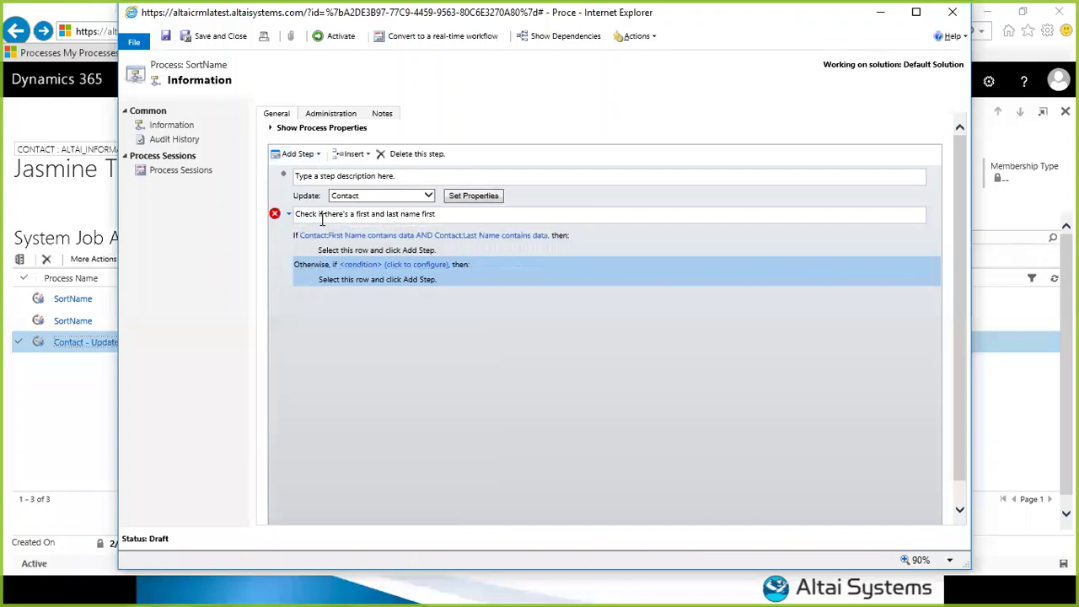
{"action": "left_click", "coordinate": [293, 155]}
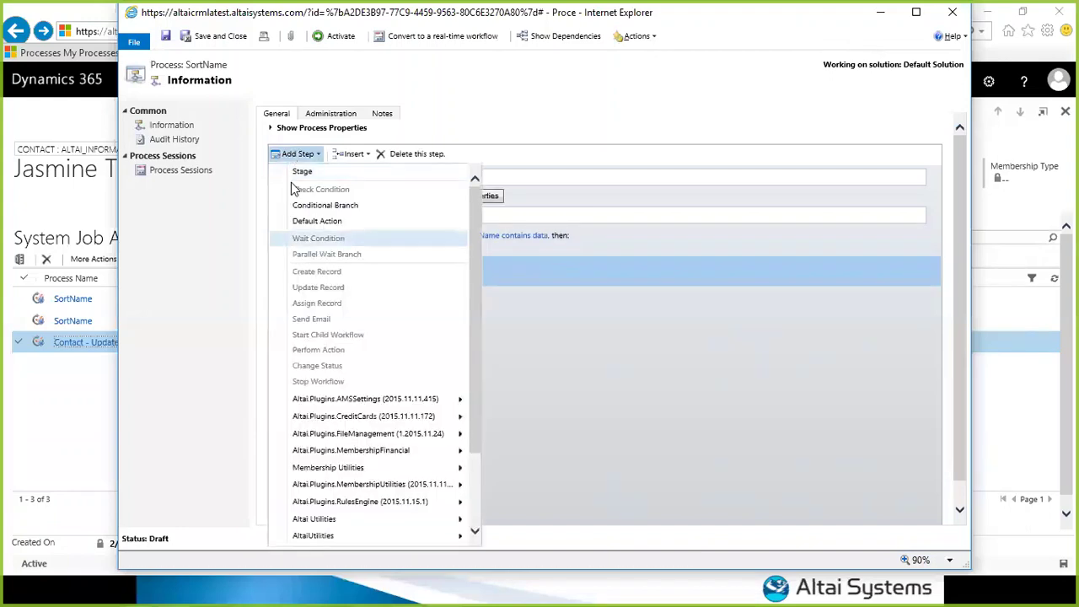
{"action": "left_click", "coordinate": [315, 224]}
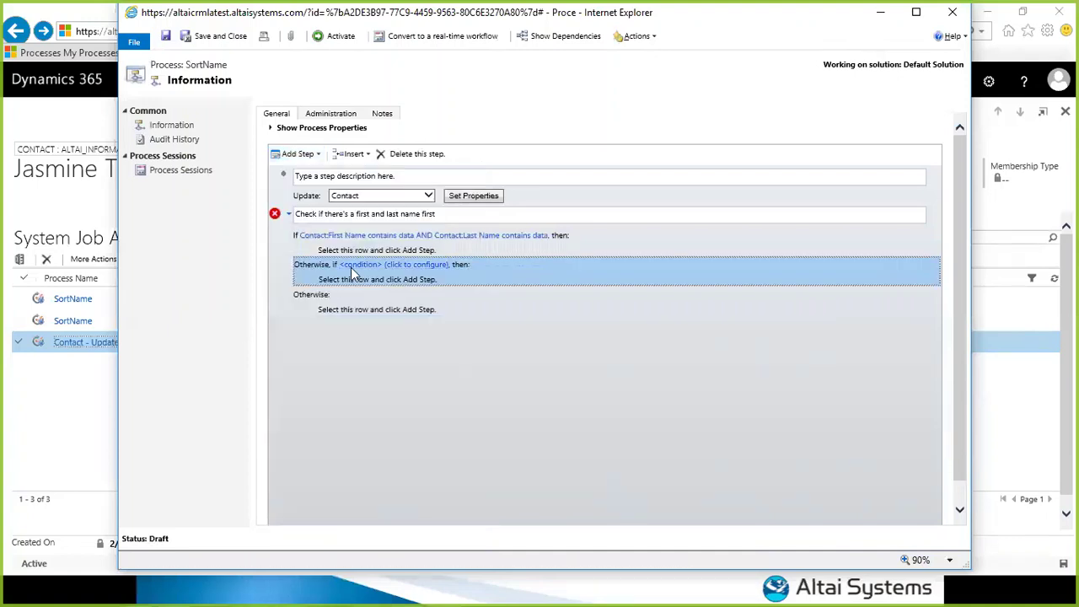
- Add a Create Record step inside the Otherwise branch of the condition
{"action": "left_click", "coordinate": [311, 301]}
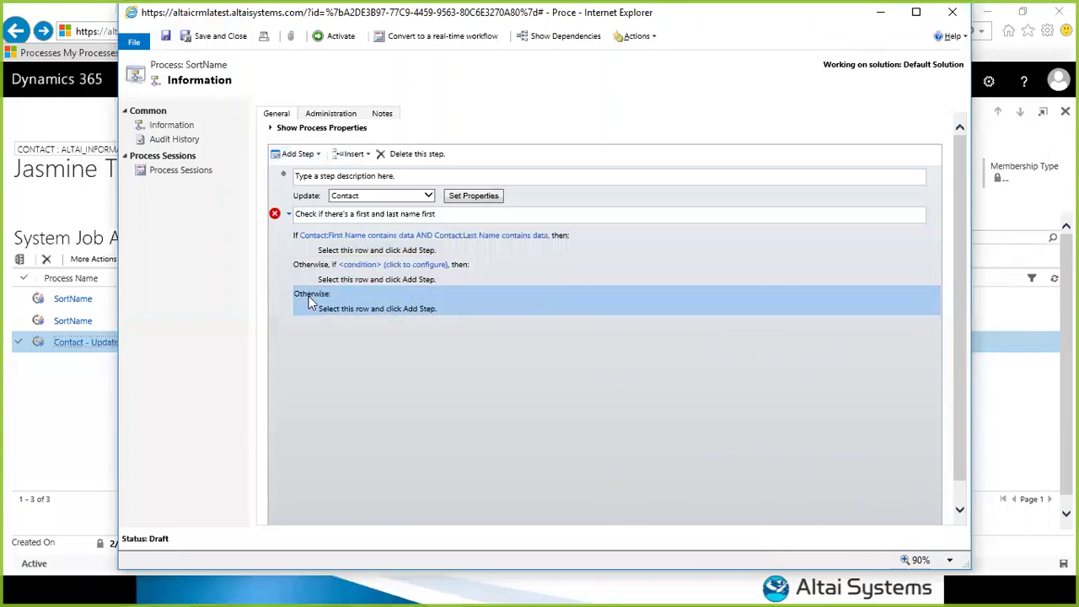
{"action": "left_click", "coordinate": [342, 310]}
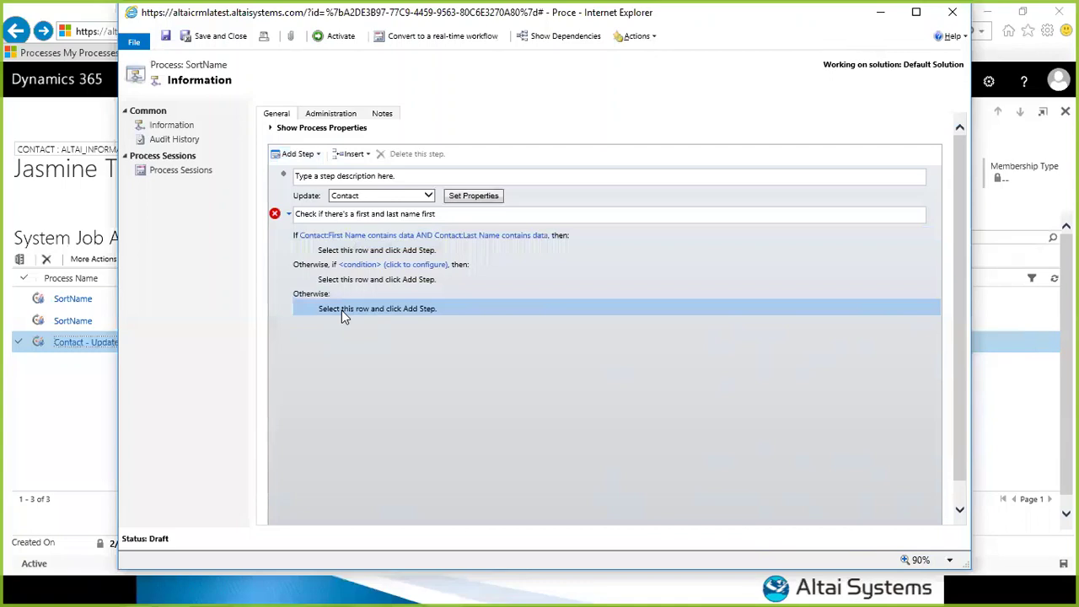
{"action": "left_click", "coordinate": [307, 156]}
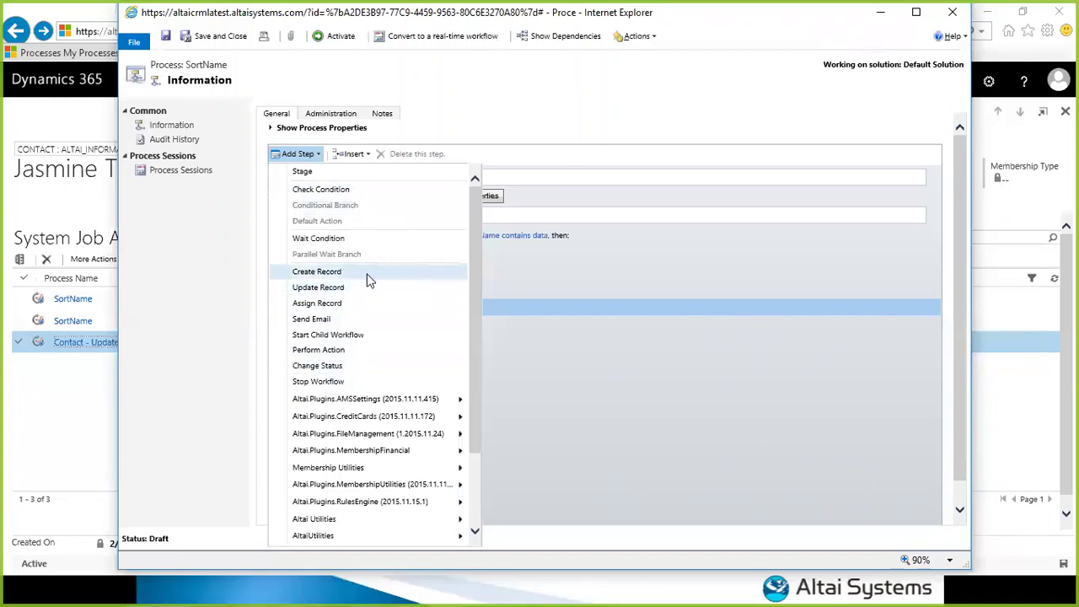
{"action": "left_click", "coordinate": [368, 280]}
- Browse the record types available for the Create step in the Otherwise branch
{"action": "left_click", "coordinate": [368, 331]}
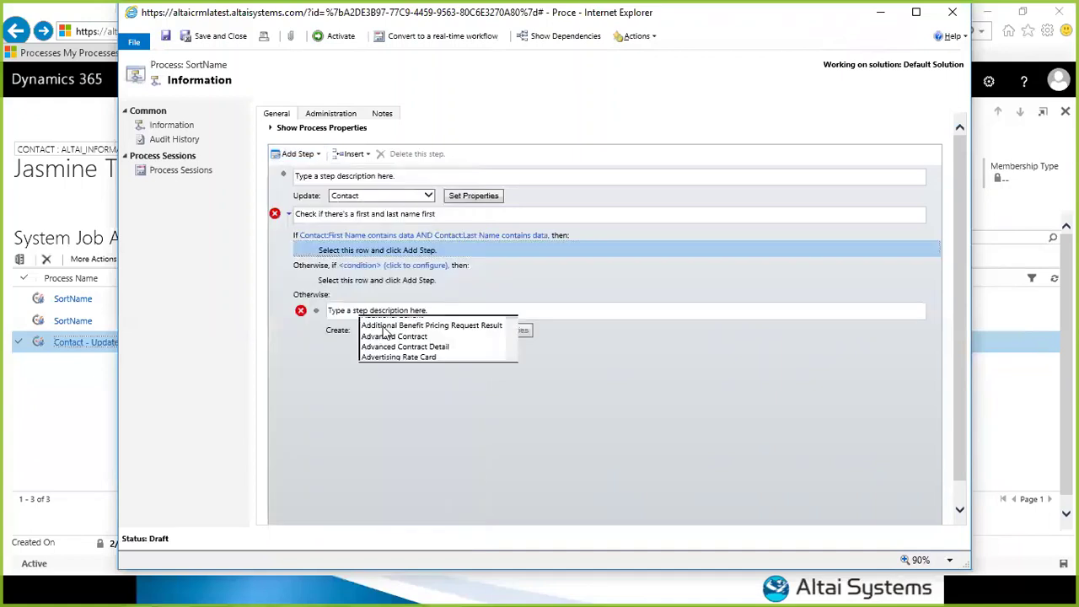
{"action": "scroll", "coordinate": [400, 371], "scroll_direction": "down", "scroll_amount": 20}
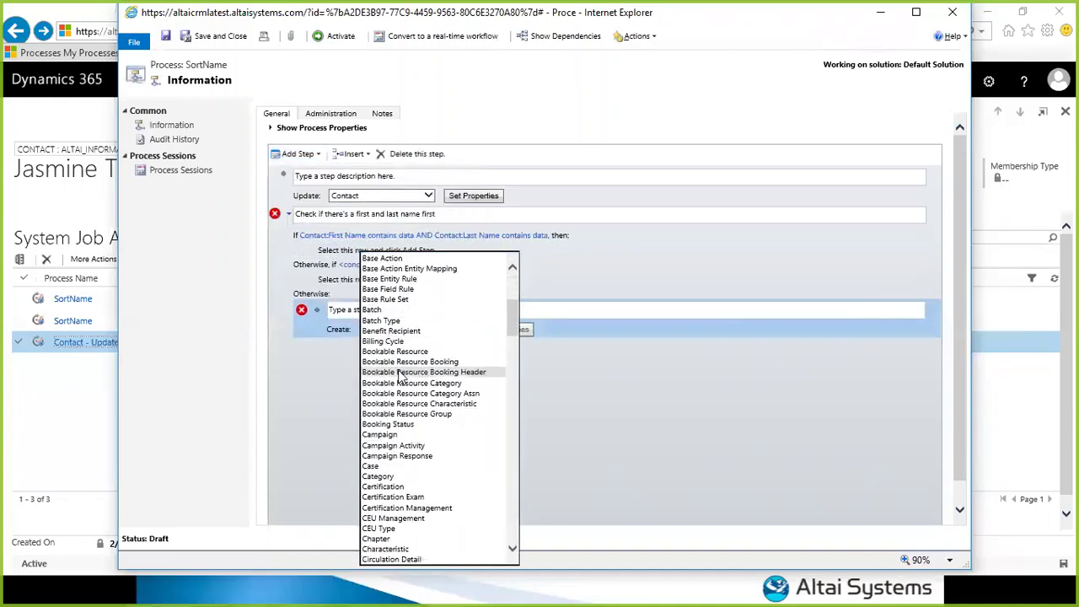
{"action": "scroll", "coordinate": [392, 379], "scroll_direction": "down", "scroll_amount": 20}
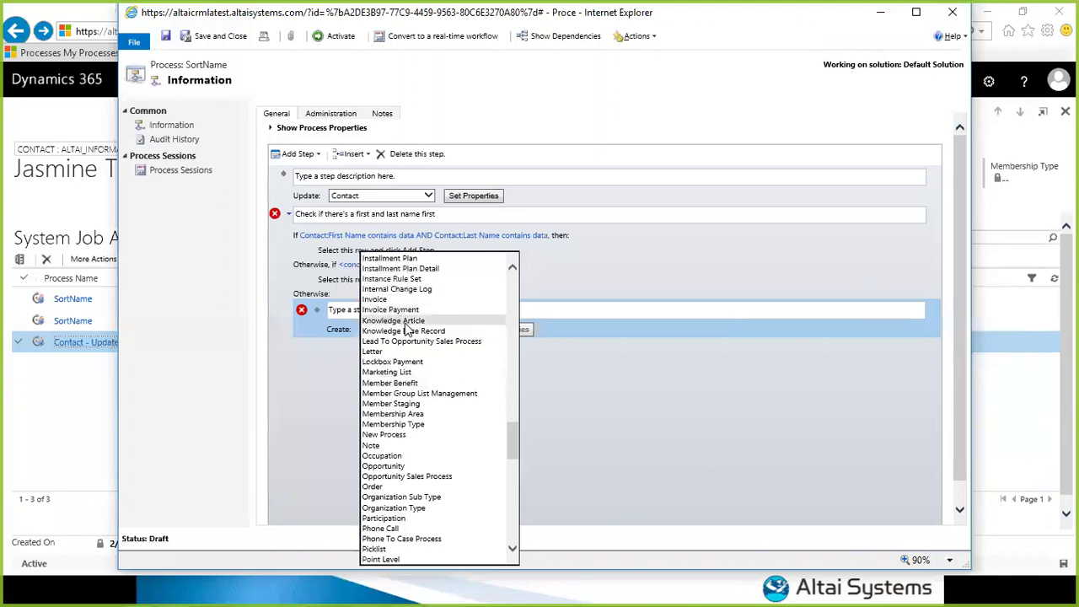
{"action": "scroll", "coordinate": [424, 424], "scroll_direction": "down", "scroll_amount": 12}
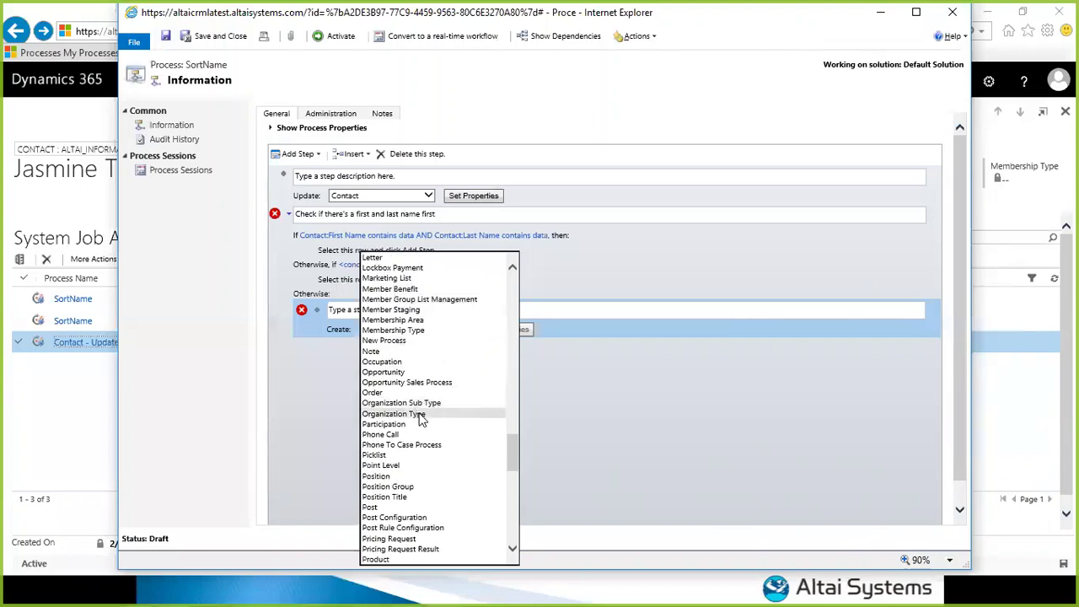
{"action": "scroll", "coordinate": [424, 426], "scroll_direction": "down", "scroll_amount": 5}
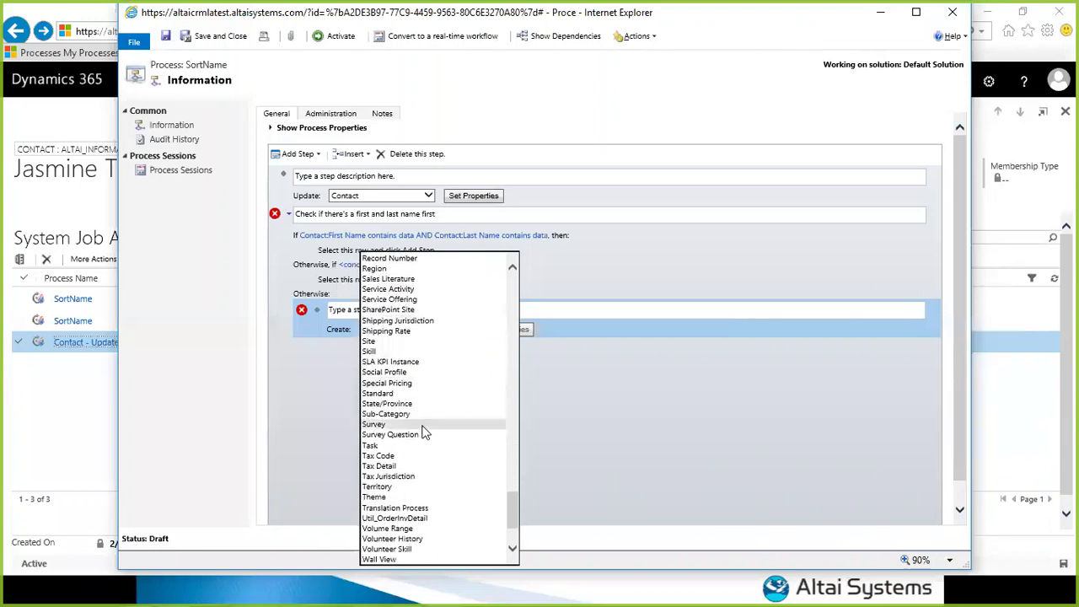
{"action": "scroll", "coordinate": [424, 432], "scroll_direction": "up", "scroll_amount": 8}
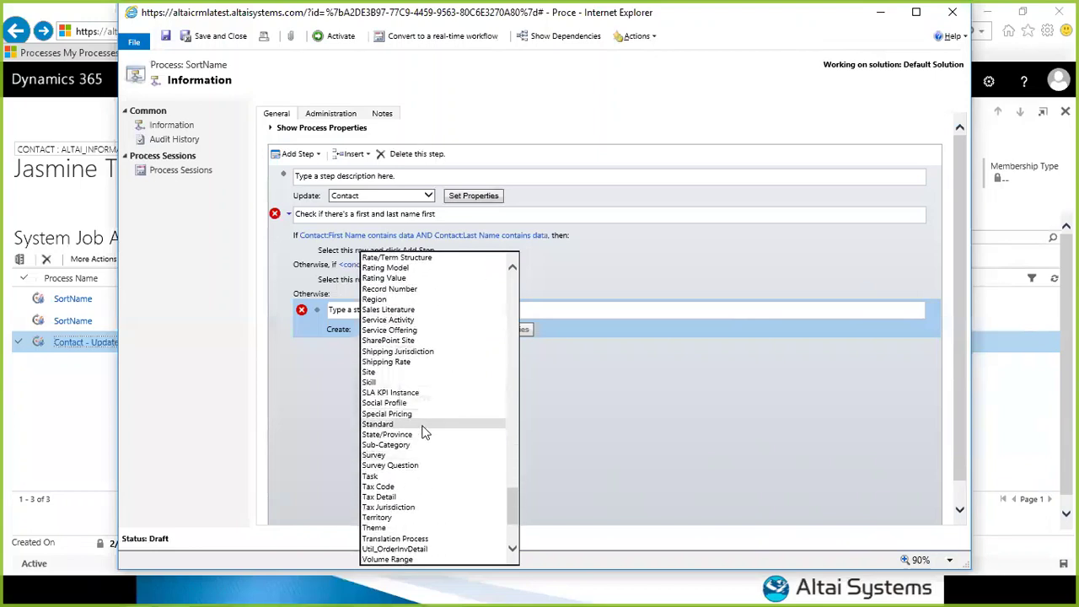
{"action": "left_click", "coordinate": [292, 414]}
- Set the Otherwise branch's Create step to Contact and view its properties form without filling anything in
{"action": "left_click", "coordinate": [371, 330]}
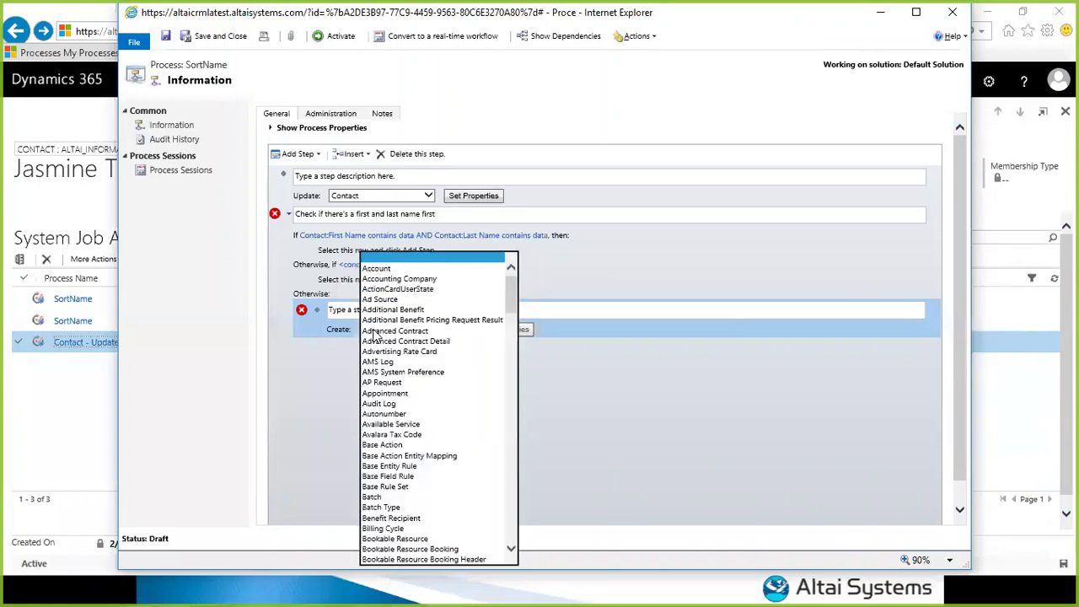
{"action": "type", "text": "contact"}
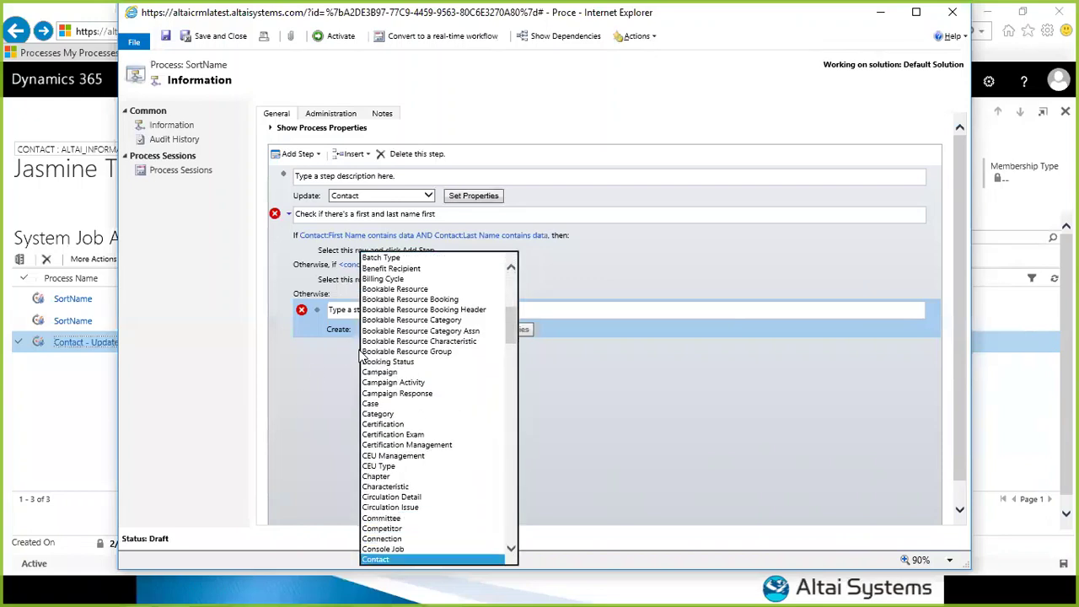
{"action": "key", "text": "Return"}
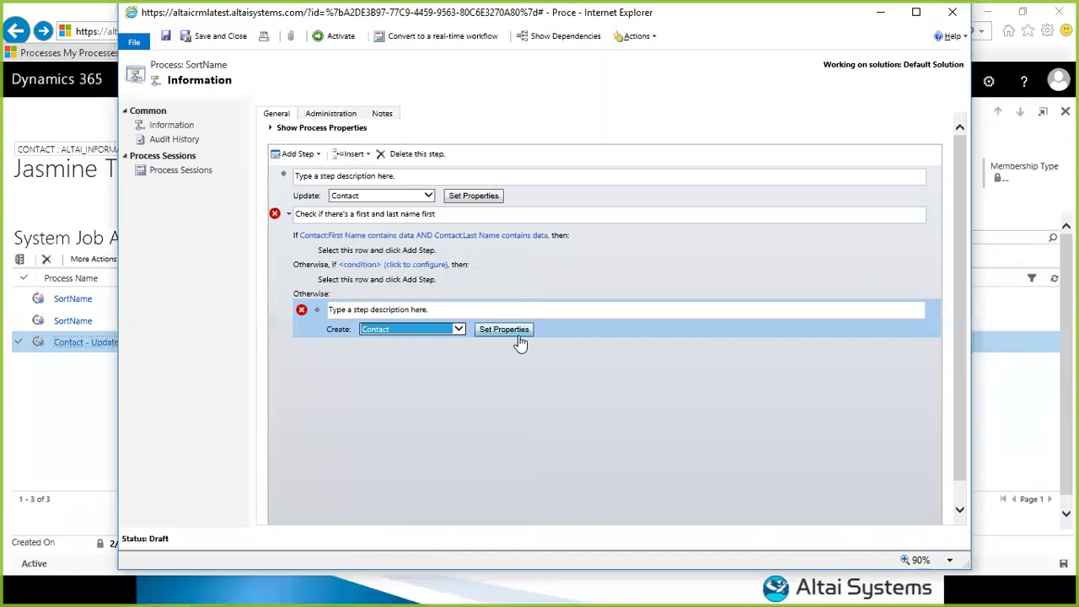
{"action": "left_click", "coordinate": [519, 333]}
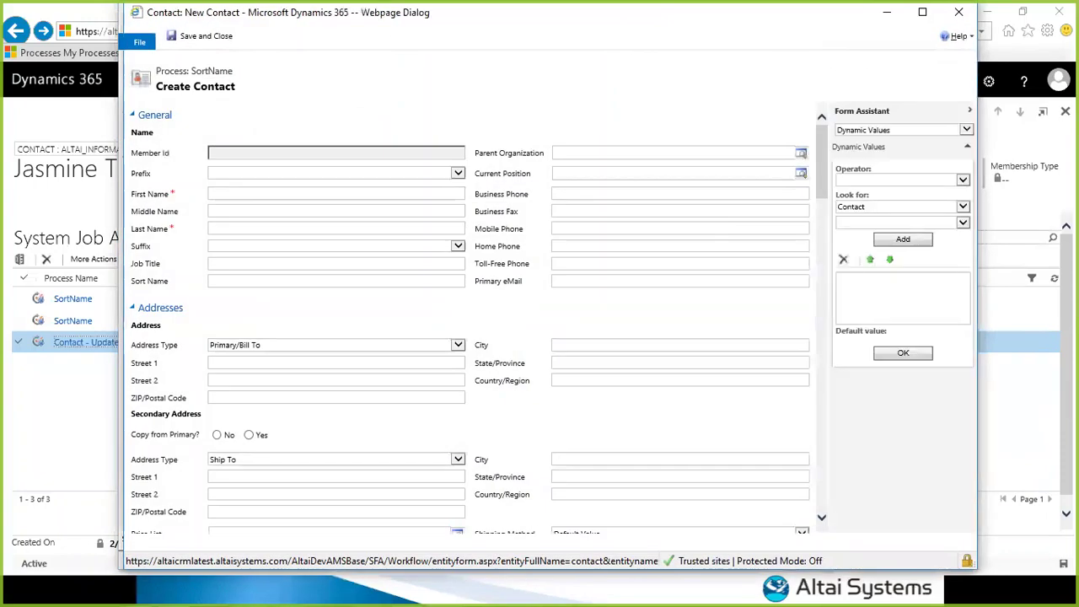
{"action": "left_click", "coordinate": [958, 11]}
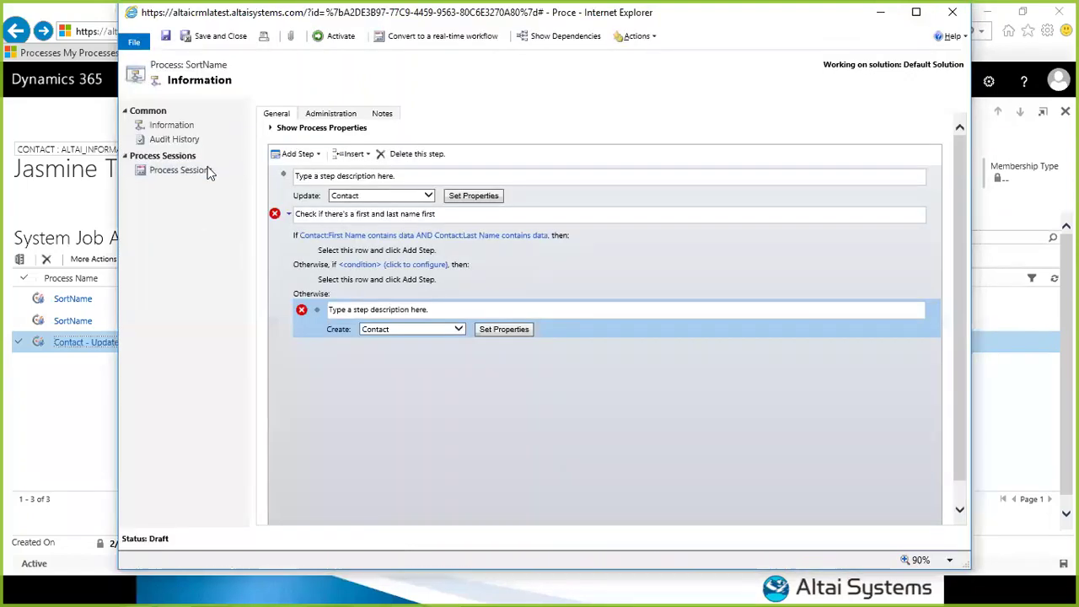
- Review the primary and related entities that the workflow's first Update step can target
{"action": "left_click", "coordinate": [301, 154]}
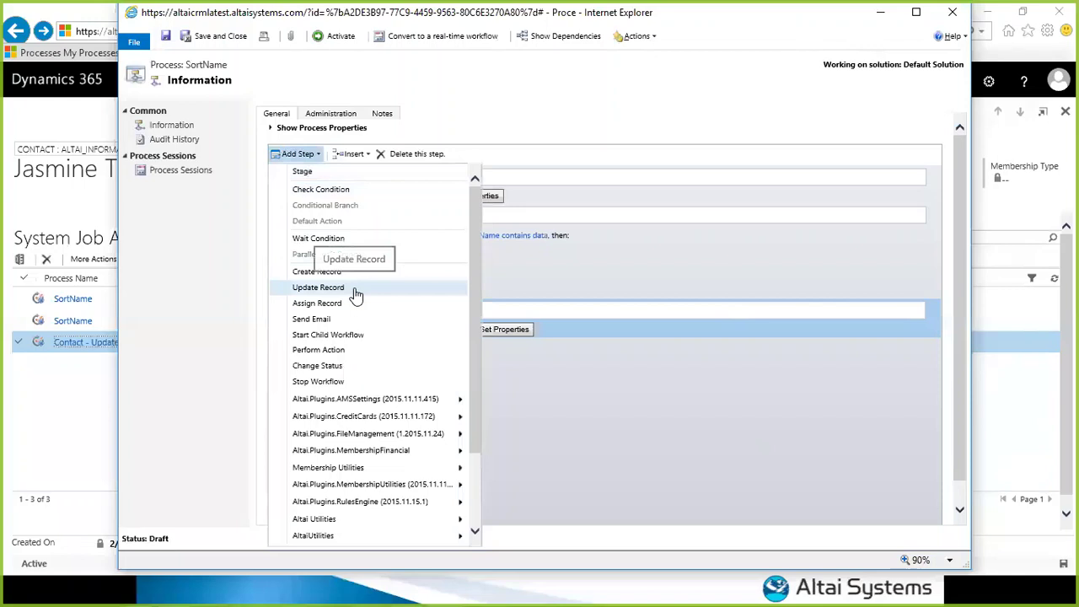
{"action": "left_click", "coordinate": [319, 288]}
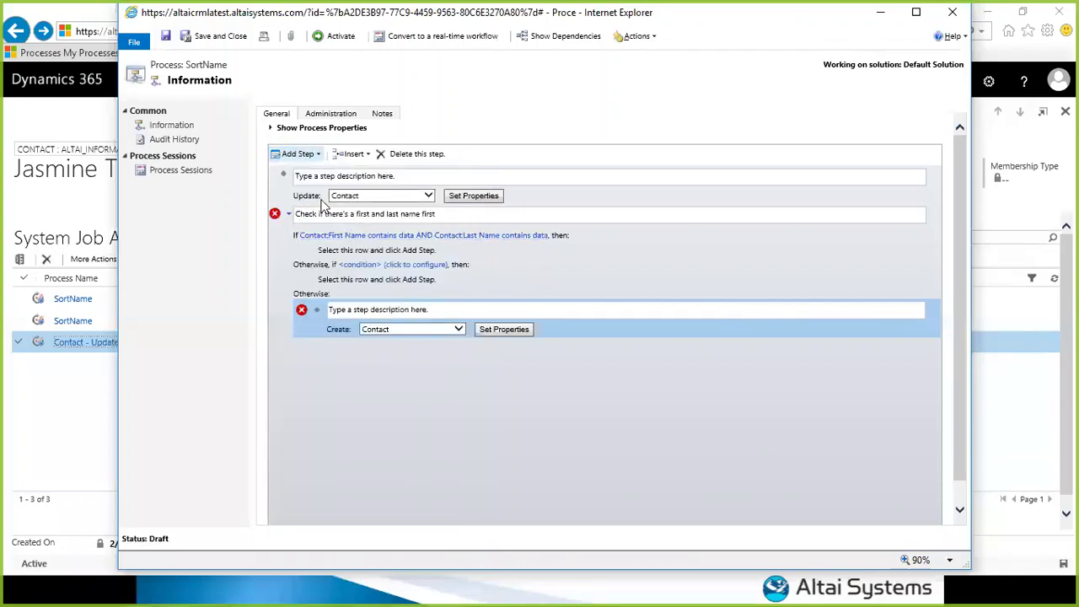
{"action": "left_click", "coordinate": [346, 196]}
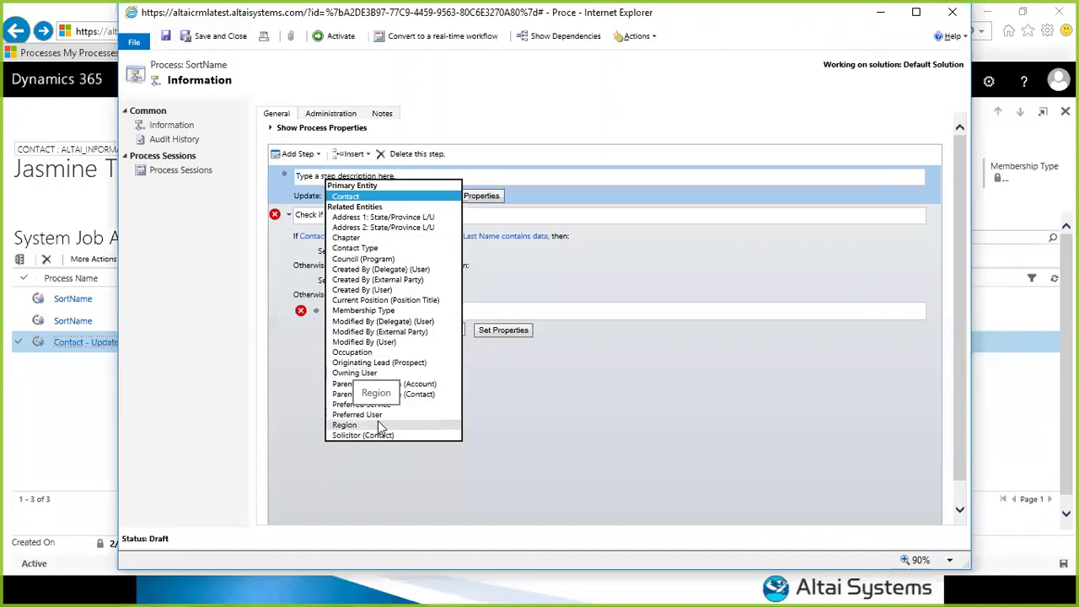
- Add a Send Email step directly after the Update Contact step
{"action": "left_click", "coordinate": [307, 156]}
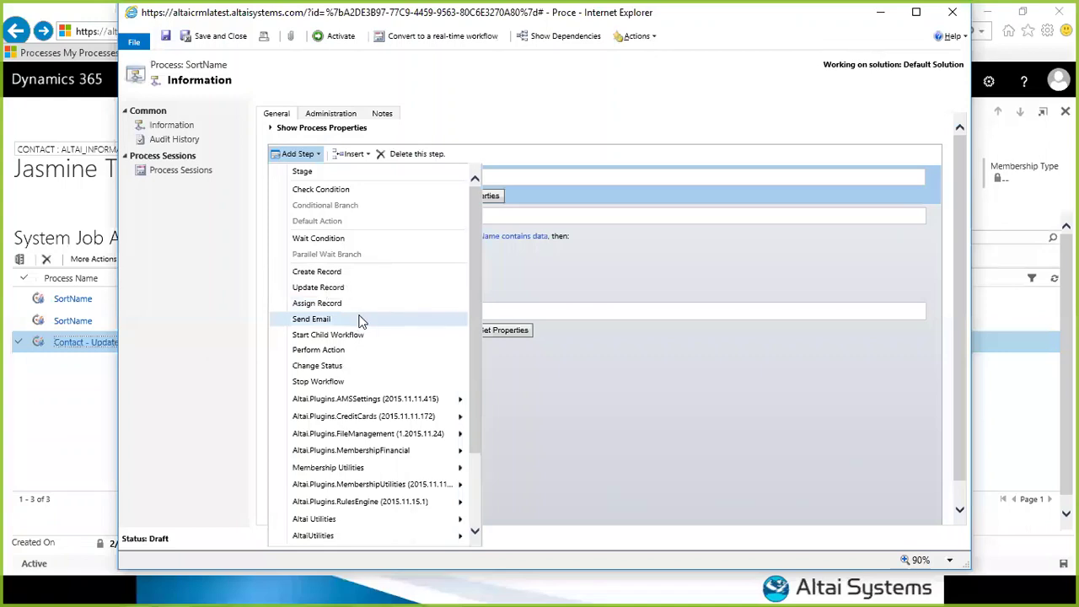
{"action": "left_click", "coordinate": [361, 321]}
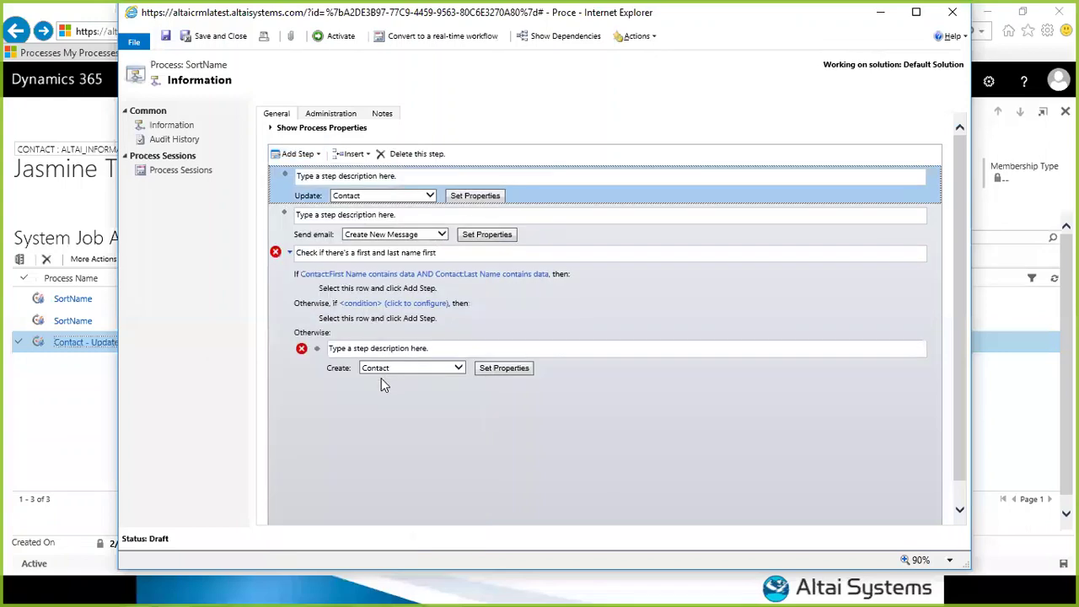
- Add a Create Record step after the Send Email step and set its record type to E-mail
{"action": "left_click", "coordinate": [318, 243]}
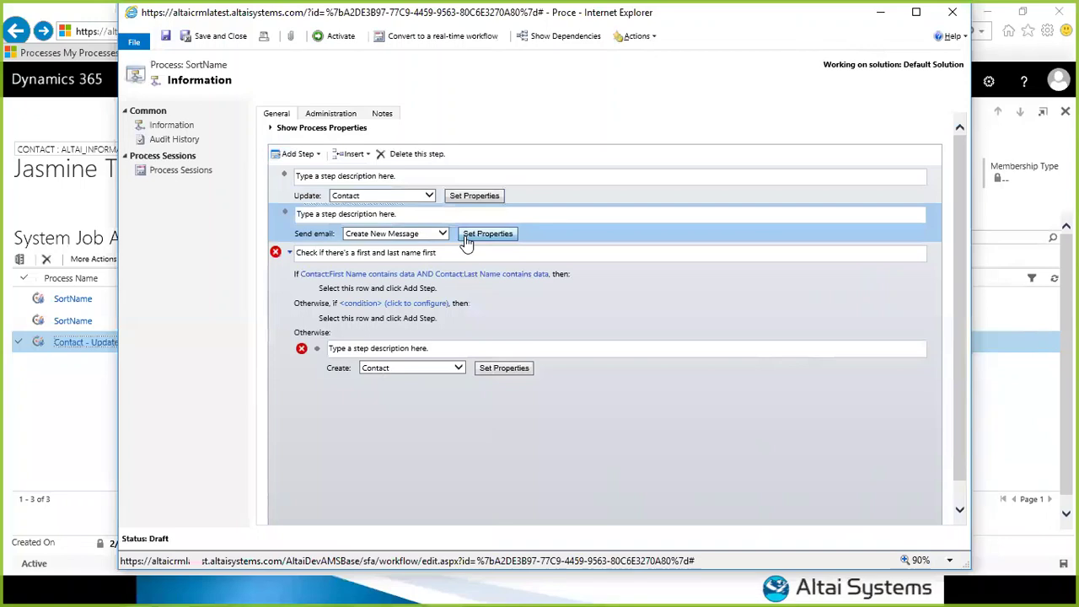
{"action": "left_click", "coordinate": [303, 155]}
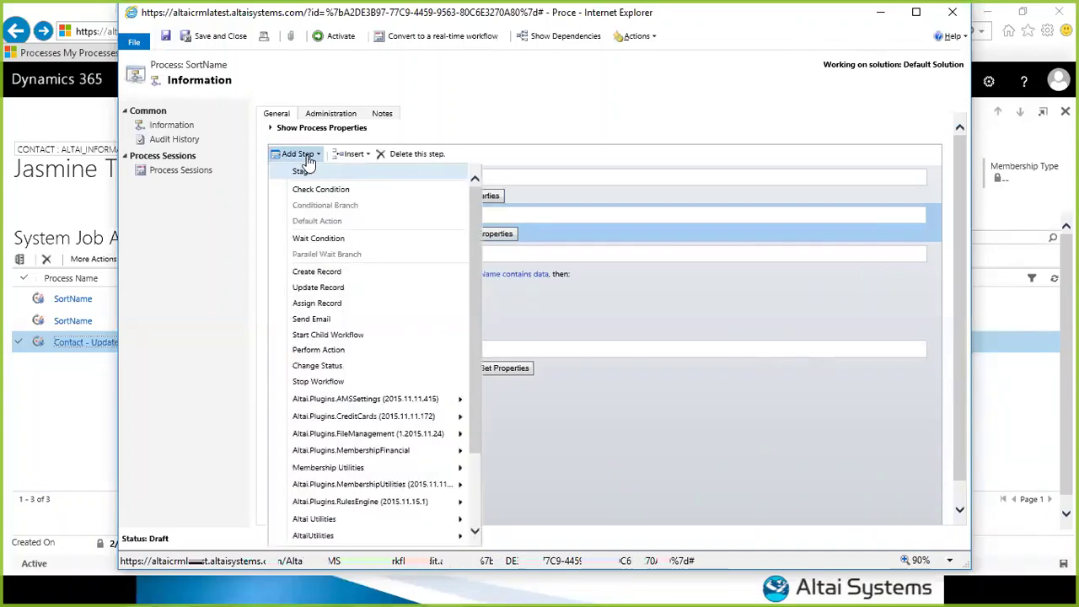
{"action": "left_click", "coordinate": [319, 272]}
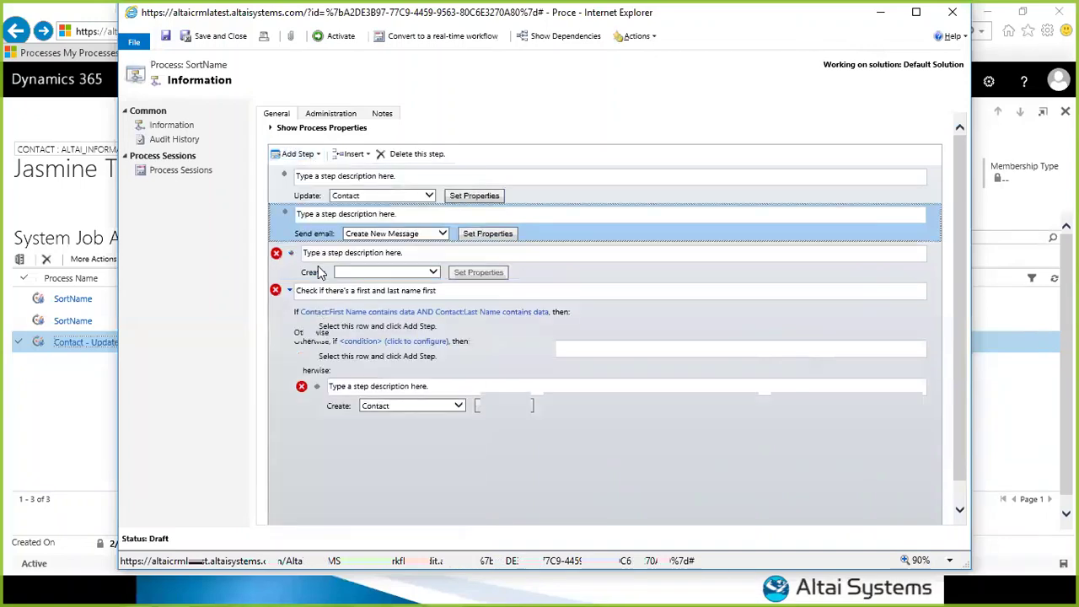
{"action": "left_click", "coordinate": [357, 274]}
{"action": "key", "text": "e"}
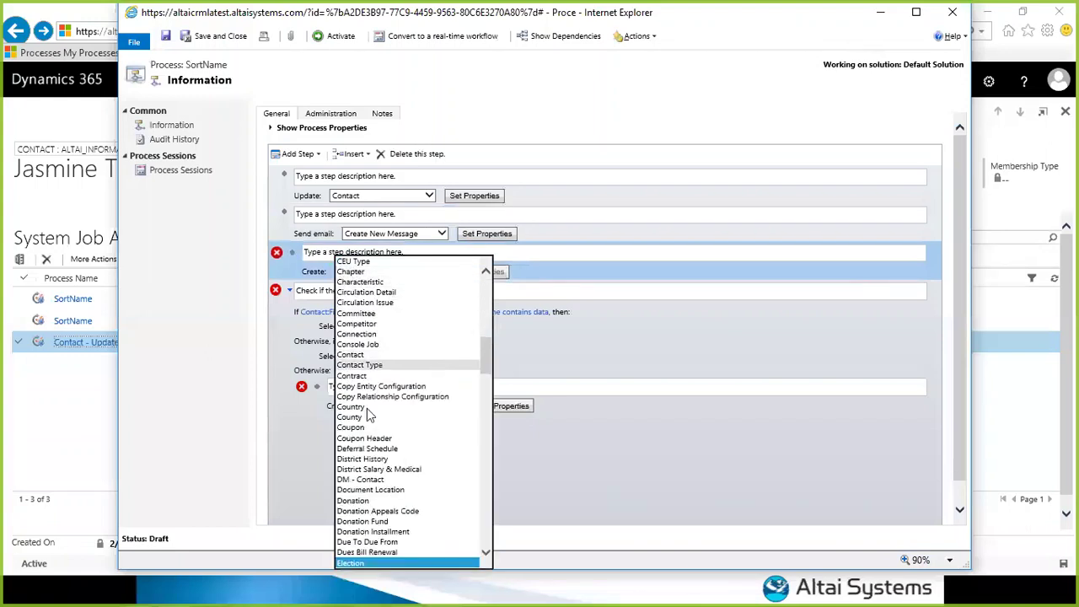
{"action": "scroll", "coordinate": [366, 407], "scroll_direction": "down", "scroll_amount": 1}
{"action": "left_click", "coordinate": [347, 542]}
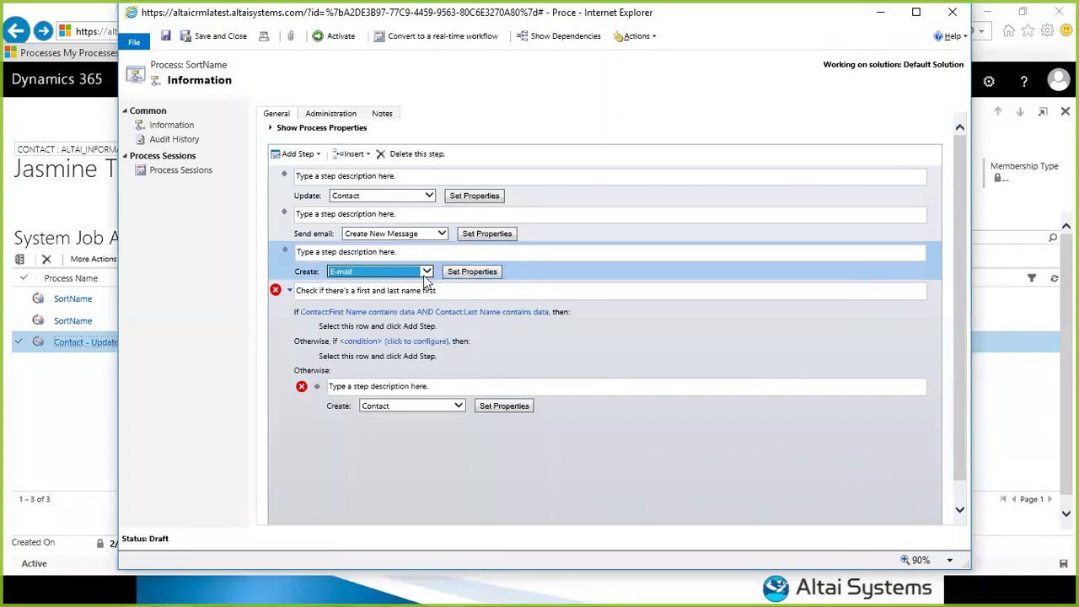
- Add a Perform Action step after the Create E-mail step and review the command actions it offers
{"action": "left_click", "coordinate": [299, 154]}
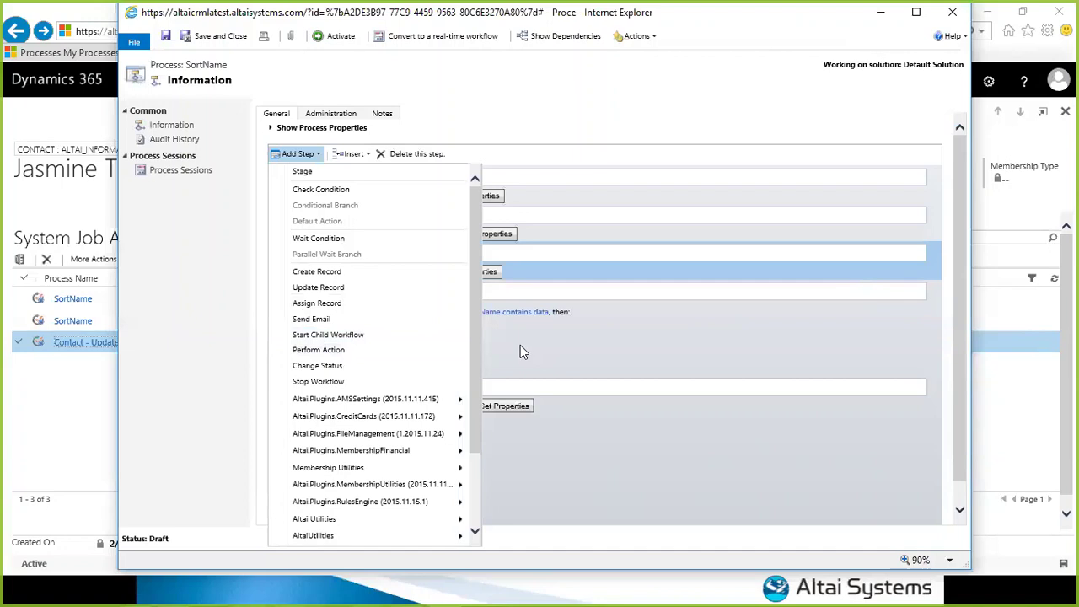
{"action": "left_click", "coordinate": [379, 352]}
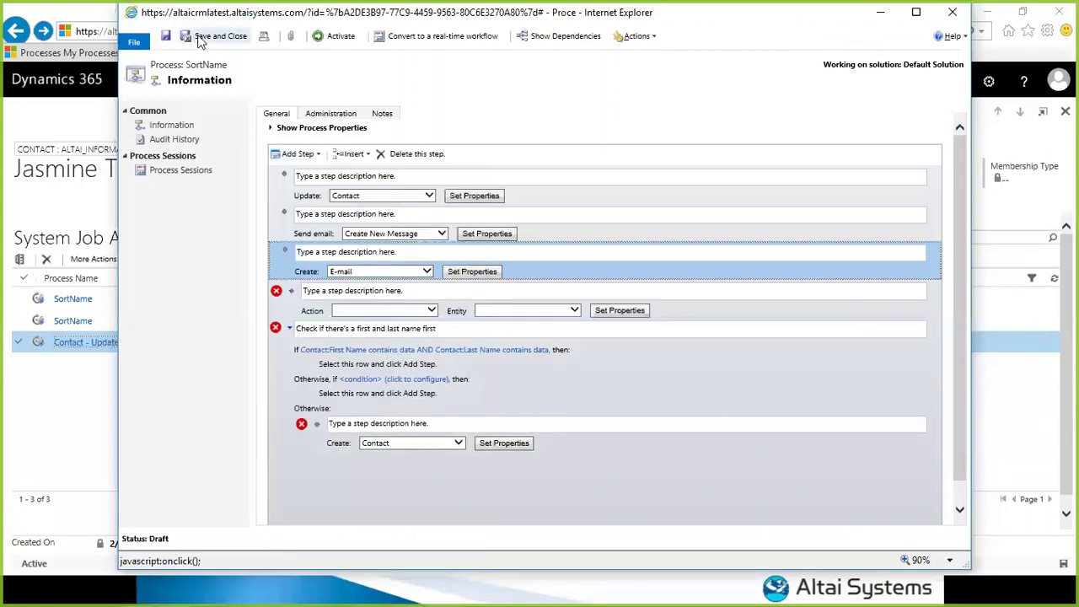
{"action": "left_click", "coordinate": [365, 312]}
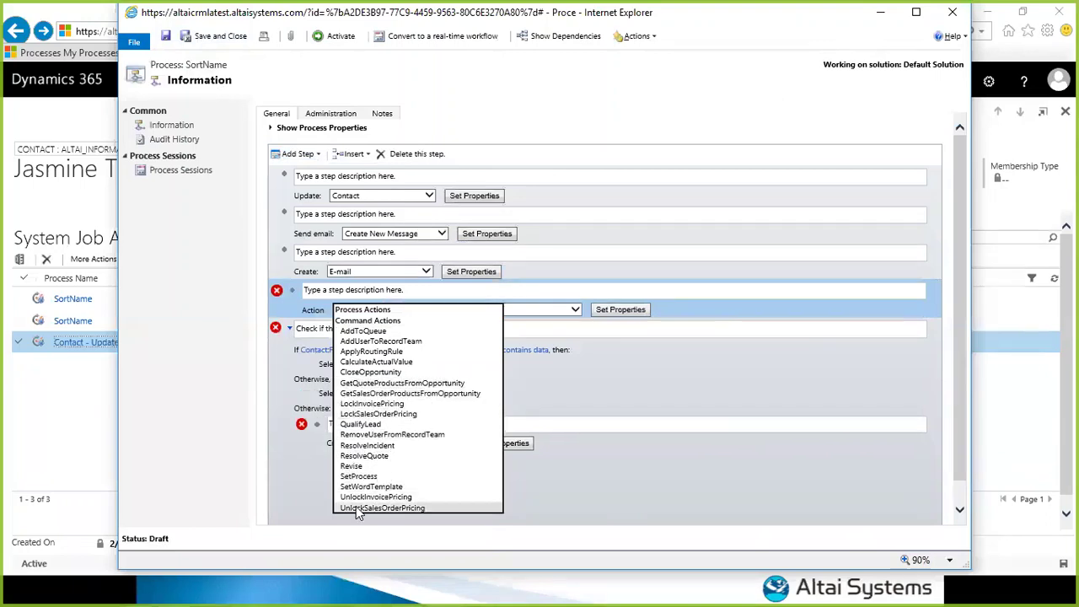
{"action": "left_click", "coordinate": [308, 508]}
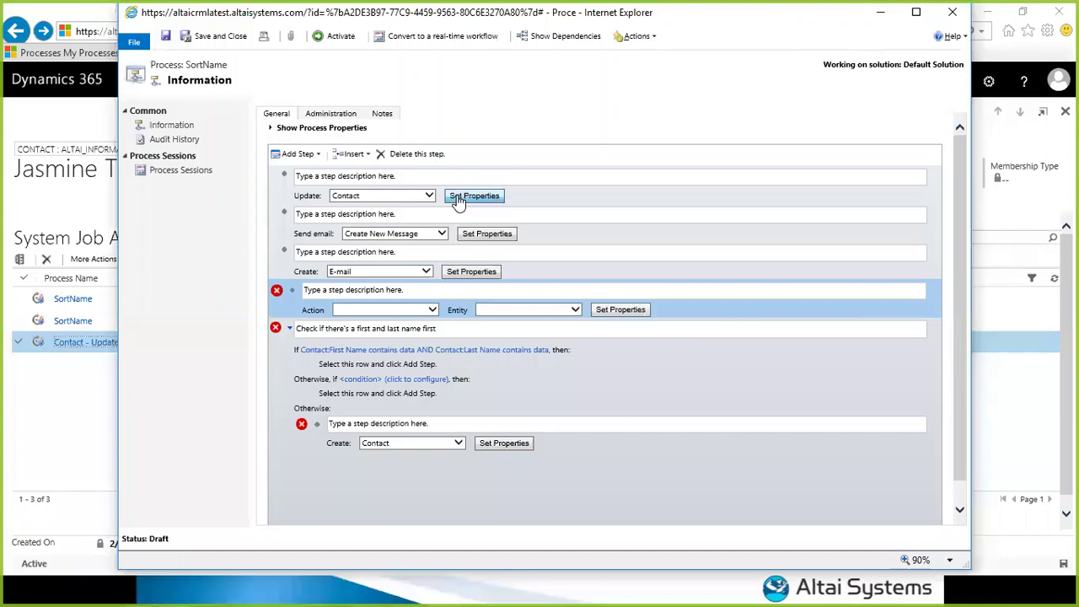
- Add a Change Status step for Contact after the Perform Action step and review its available status values
{"action": "left_click", "coordinate": [310, 158]}
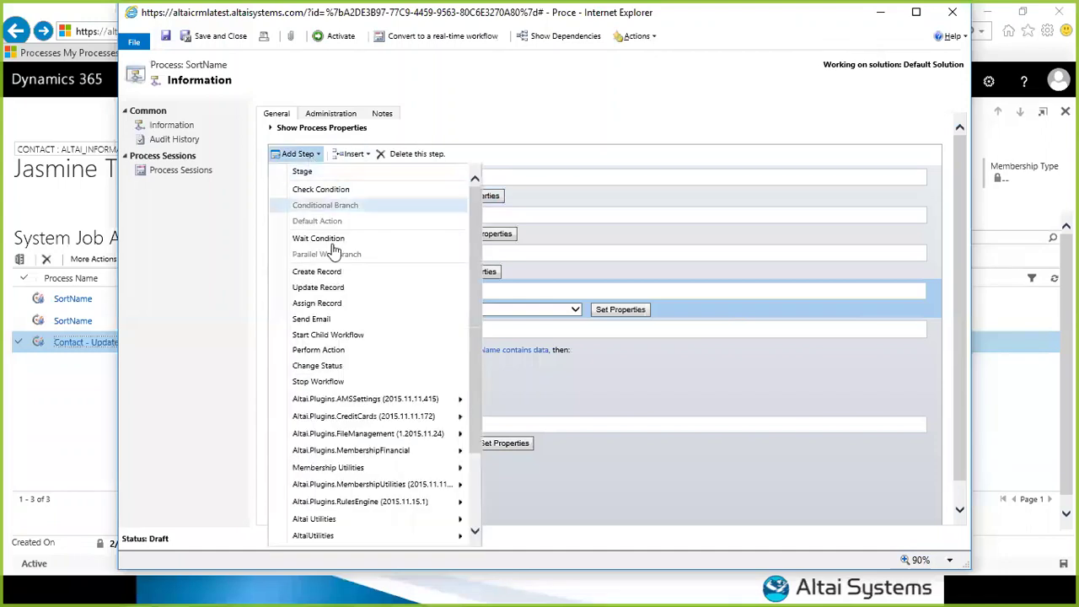
{"action": "left_click", "coordinate": [360, 369]}
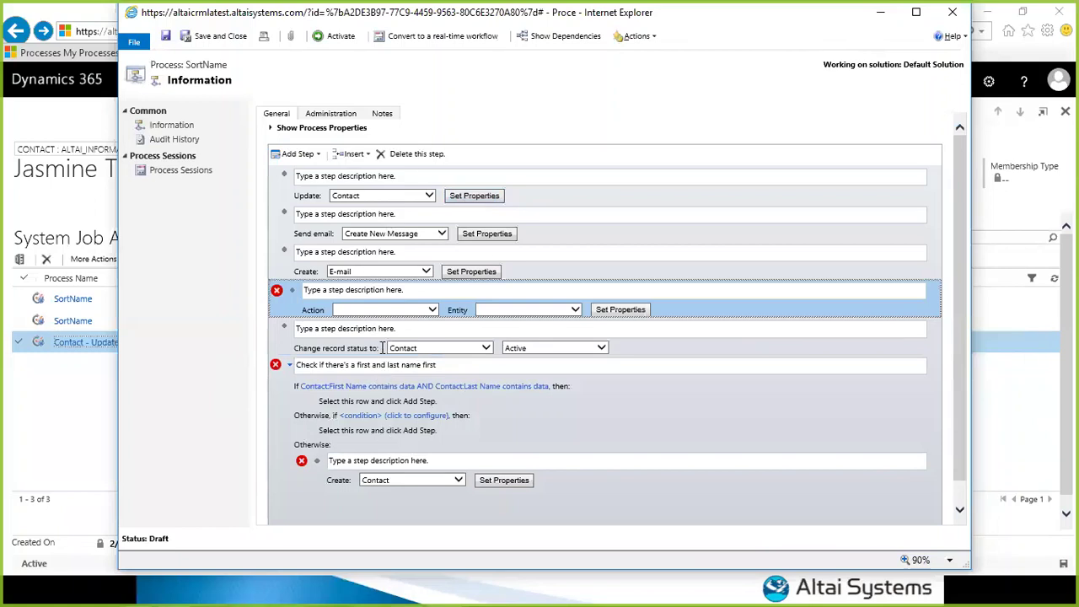
{"action": "left_click", "coordinate": [337, 312]}
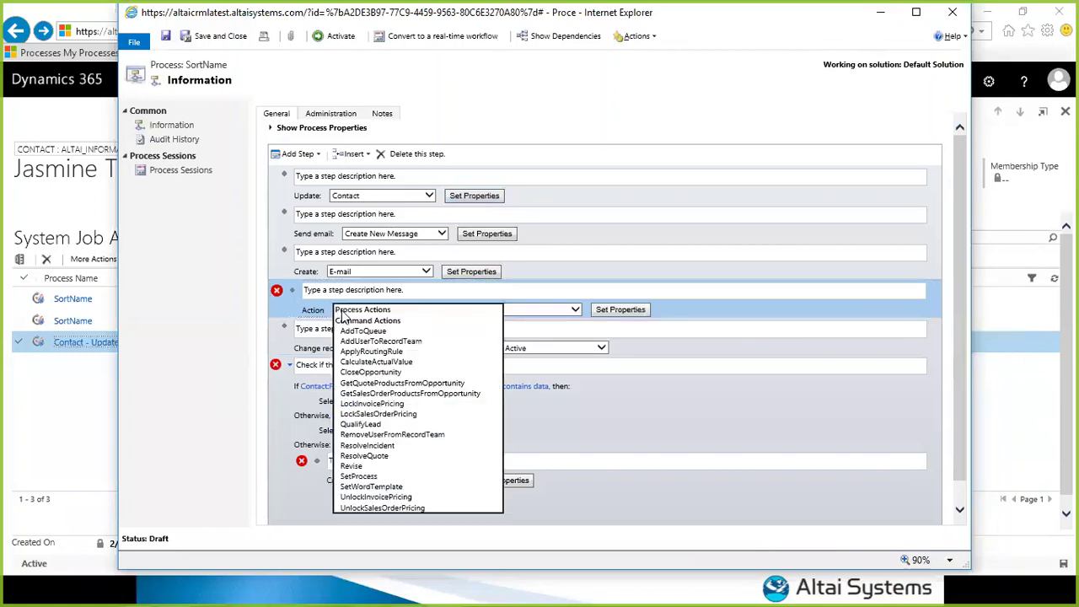
{"action": "left_click", "coordinate": [296, 334]}
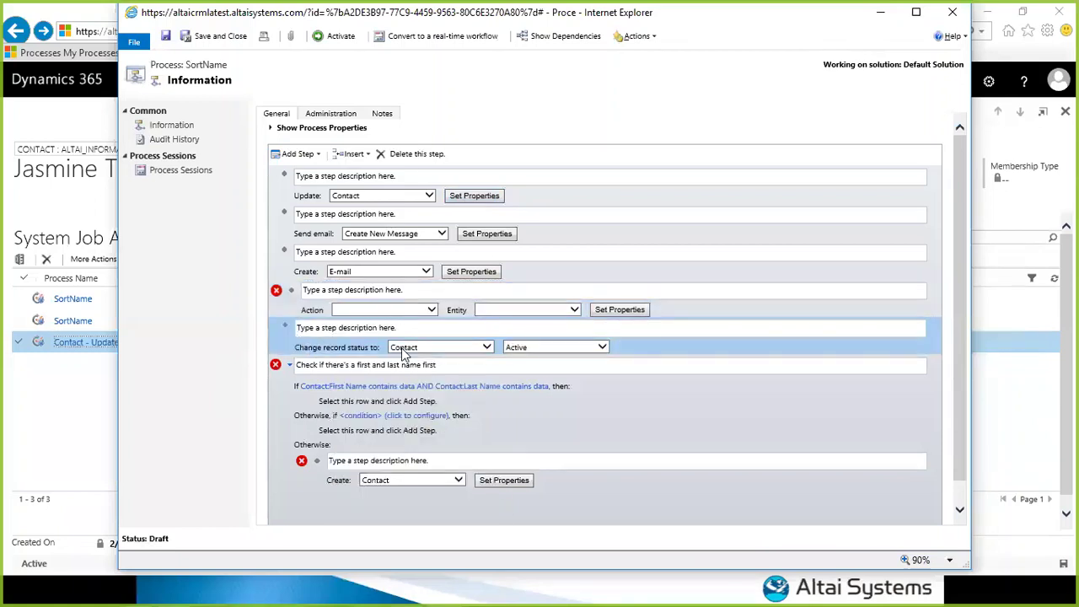
{"action": "left_click", "coordinate": [526, 351]}
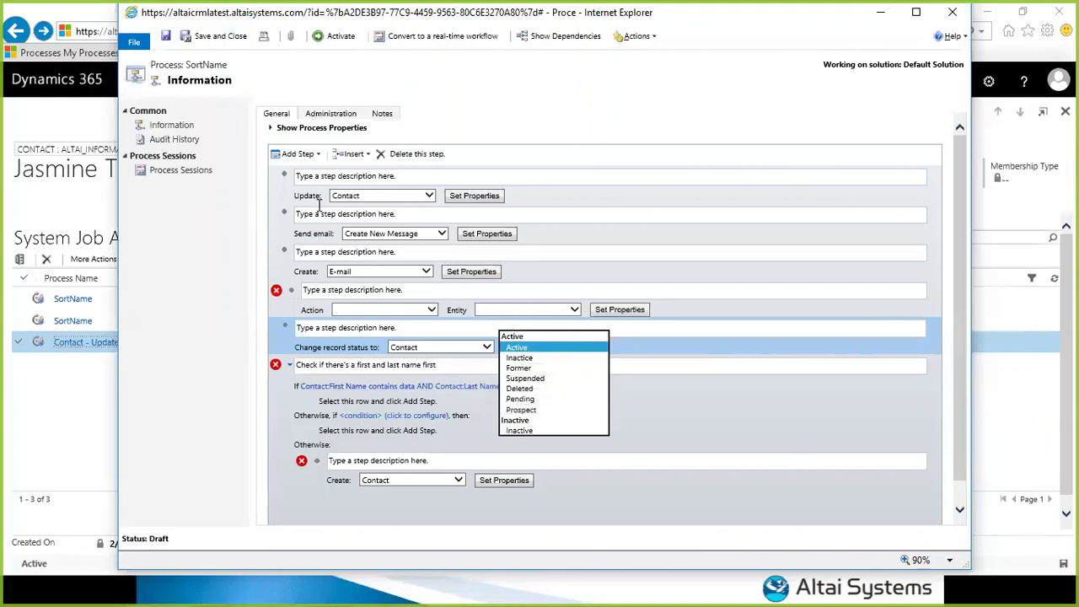
{"action": "left_click", "coordinate": [310, 157]}
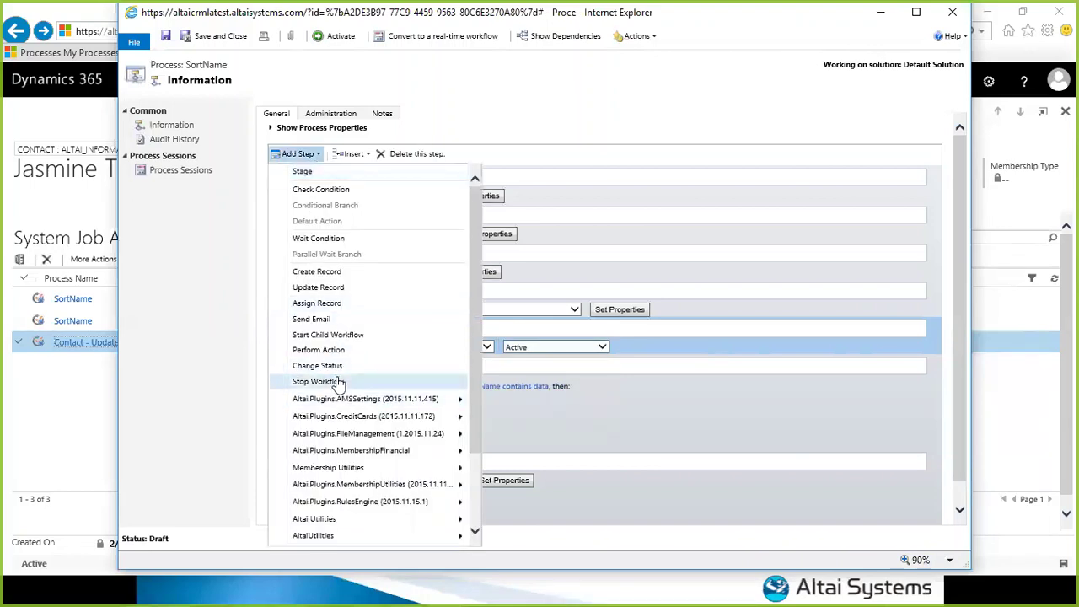
{"action": "left_click", "coordinate": [569, 414]}
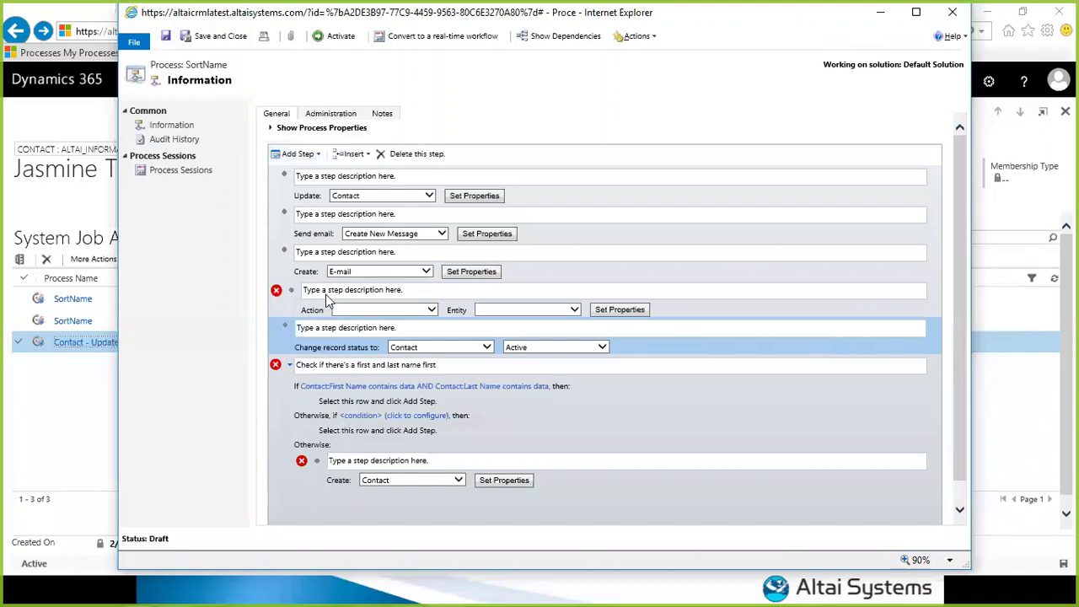
- Add a Stop Workflow step after the Change Status step and set its status to Canceled
{"action": "left_click", "coordinate": [295, 153]}
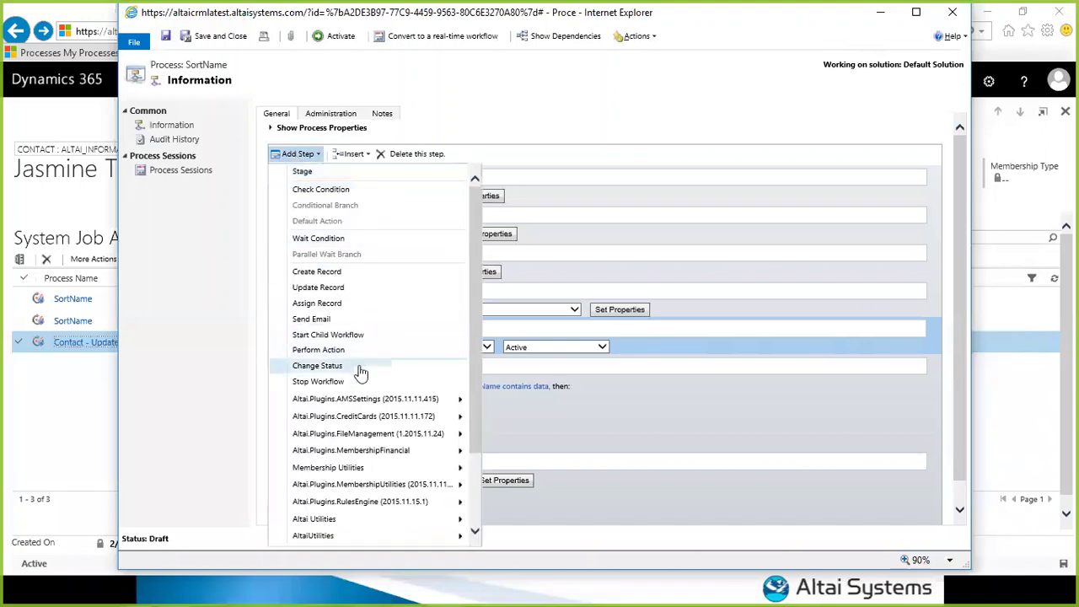
{"action": "left_click", "coordinate": [364, 382]}
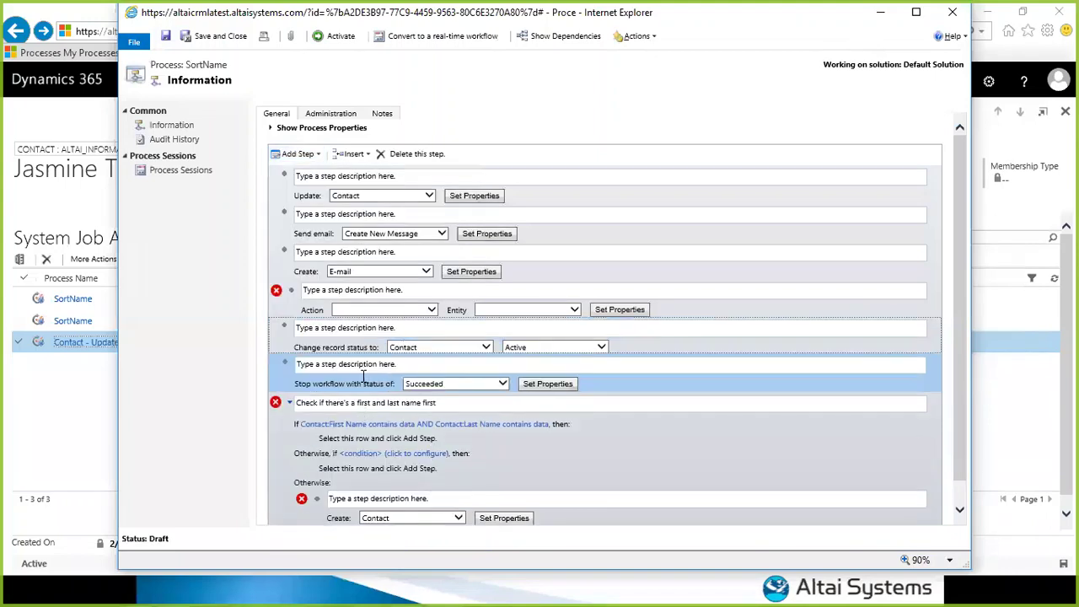
{"action": "left_click", "coordinate": [451, 389]}
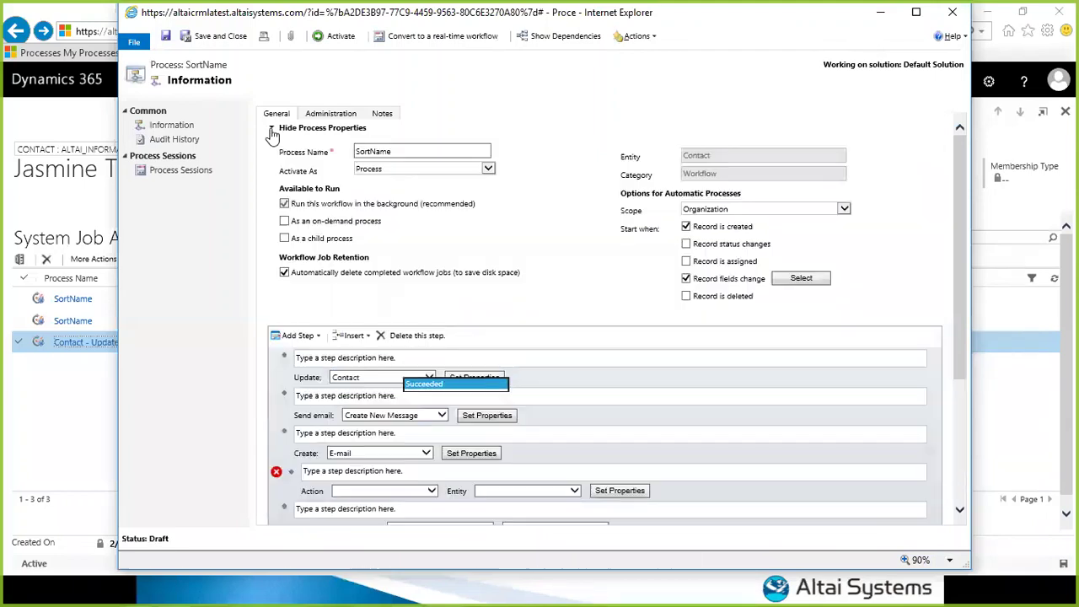
{"action": "left_click", "coordinate": [272, 129]}
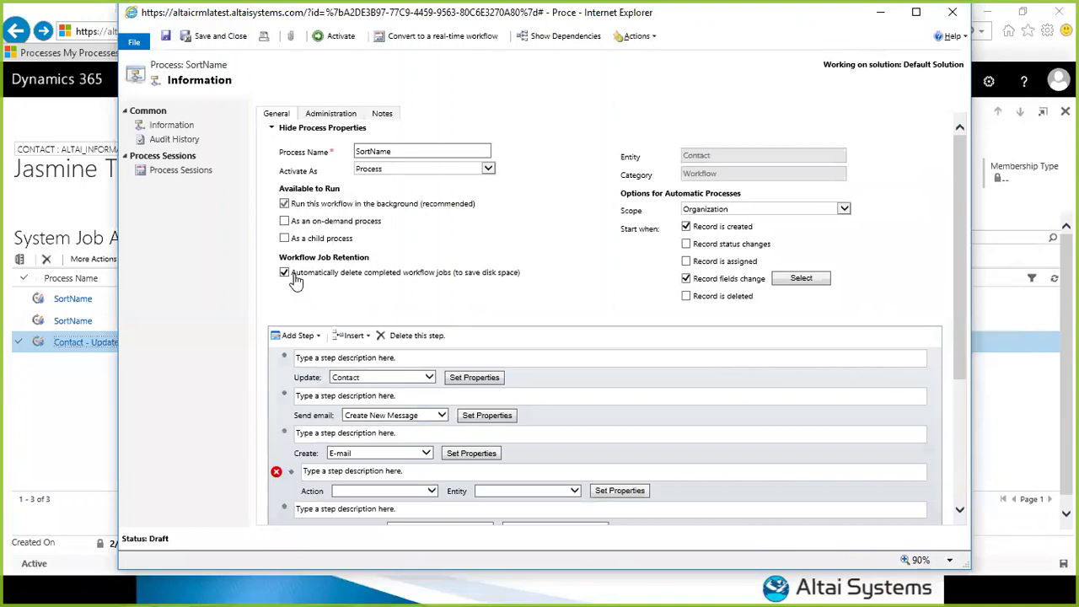
{"action": "scroll", "coordinate": [378, 290], "scroll_direction": "down", "scroll_amount": 1}
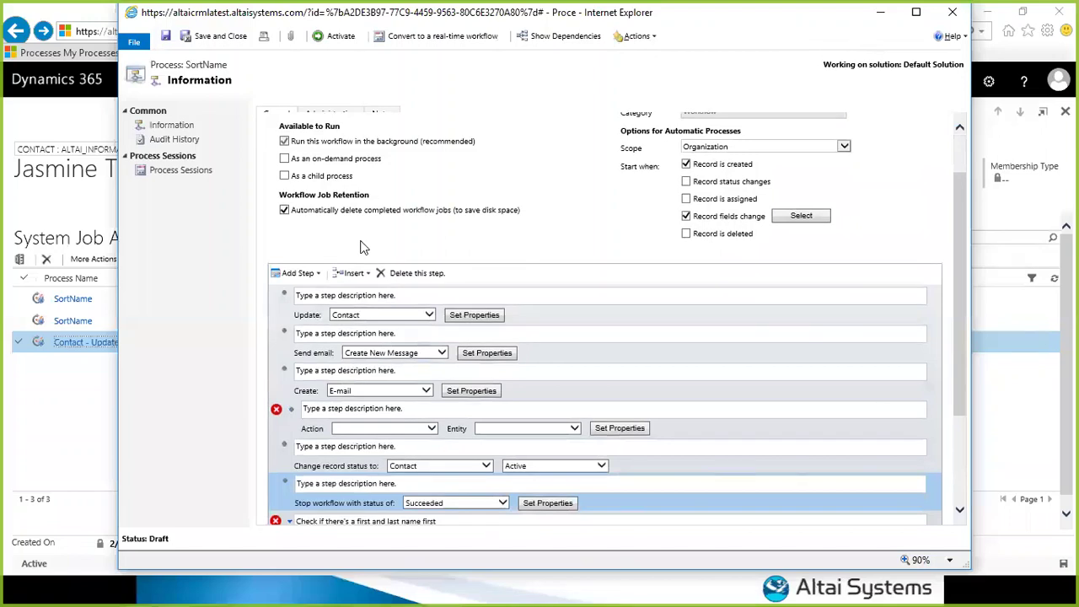
{"action": "left_click", "coordinate": [421, 504]}
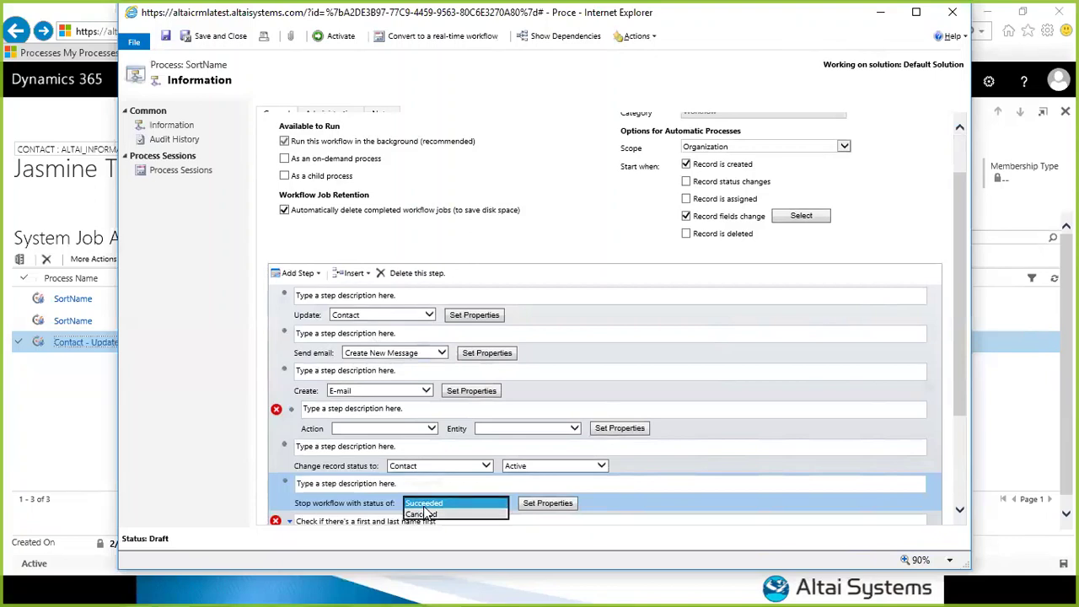
{"action": "left_click", "coordinate": [425, 513]}
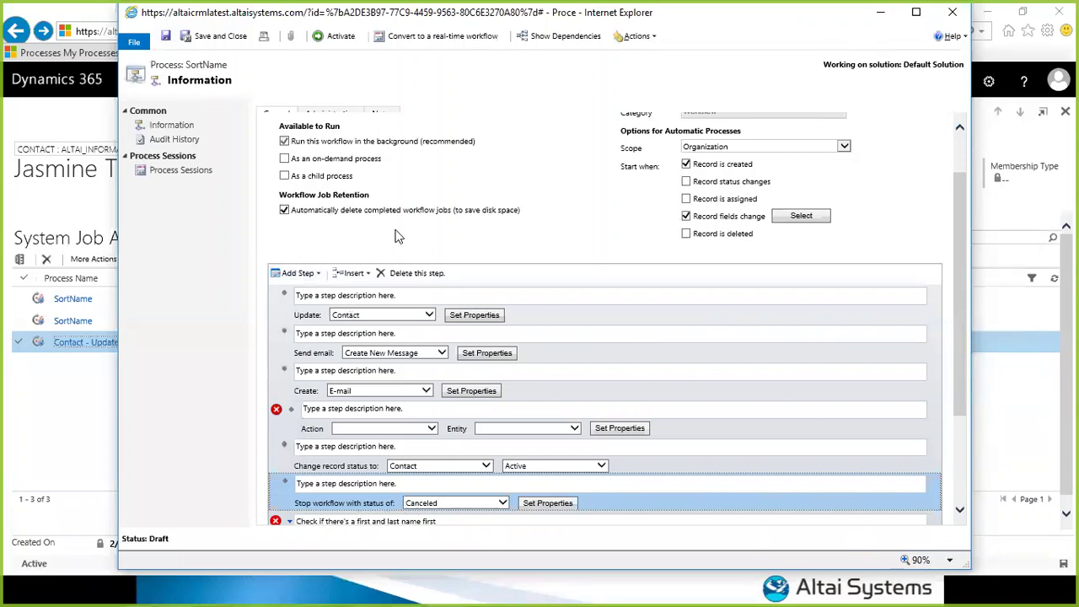
- Close the SortName workflow without saving and return to the My Processes list
{"action": "left_click", "coordinate": [951, 12]}
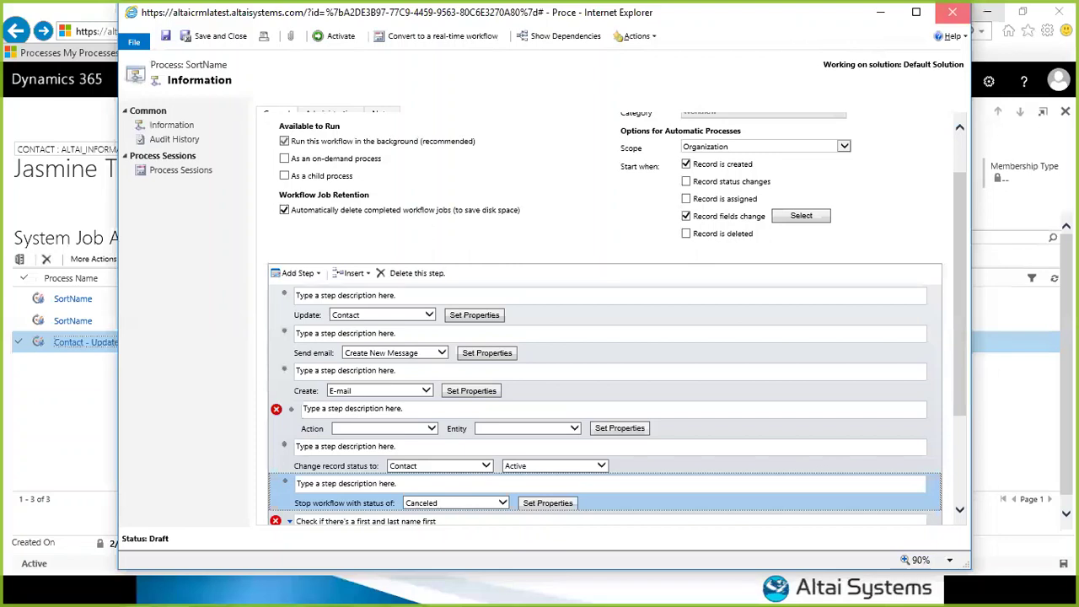
{"action": "left_click", "coordinate": [481, 301]}
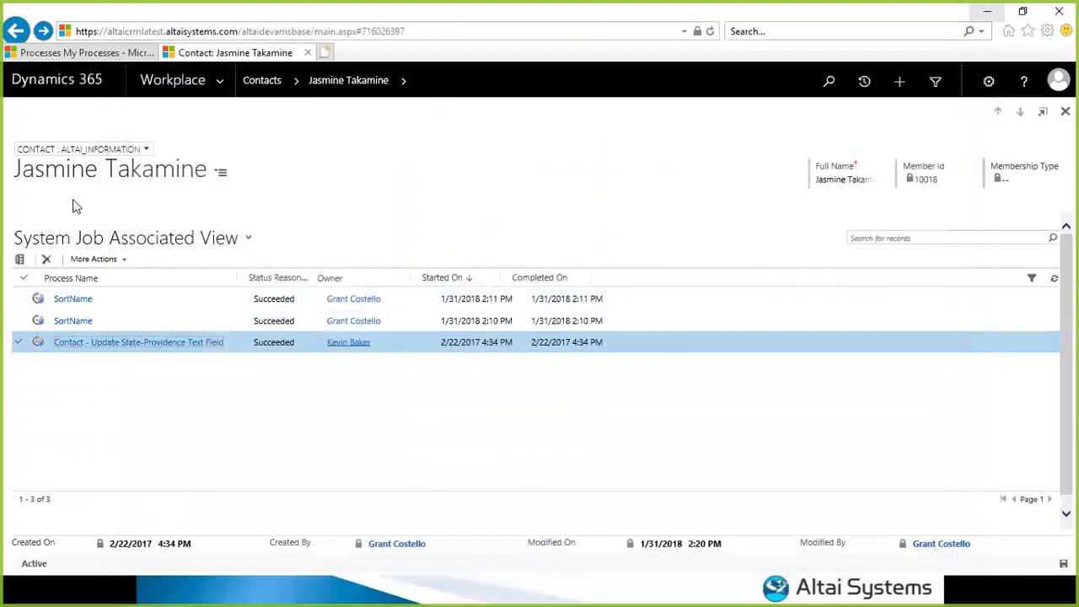
{"action": "left_click", "coordinate": [99, 52]}
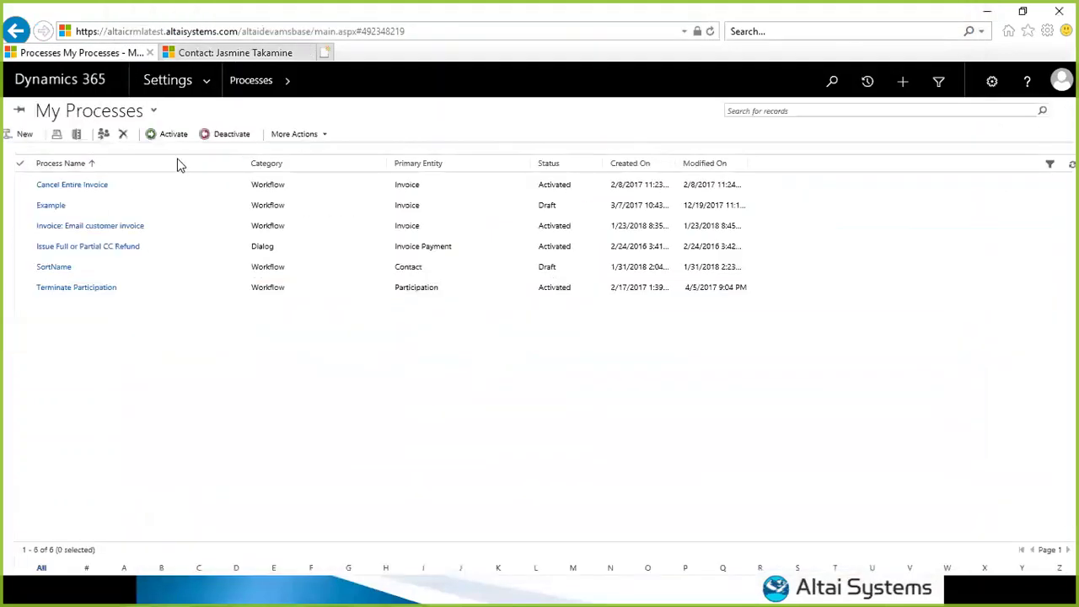
- Create a new blank background workflow named "How To WF: Invoice Example" for the Invoice entity
{"action": "left_click", "coordinate": [25, 134]}
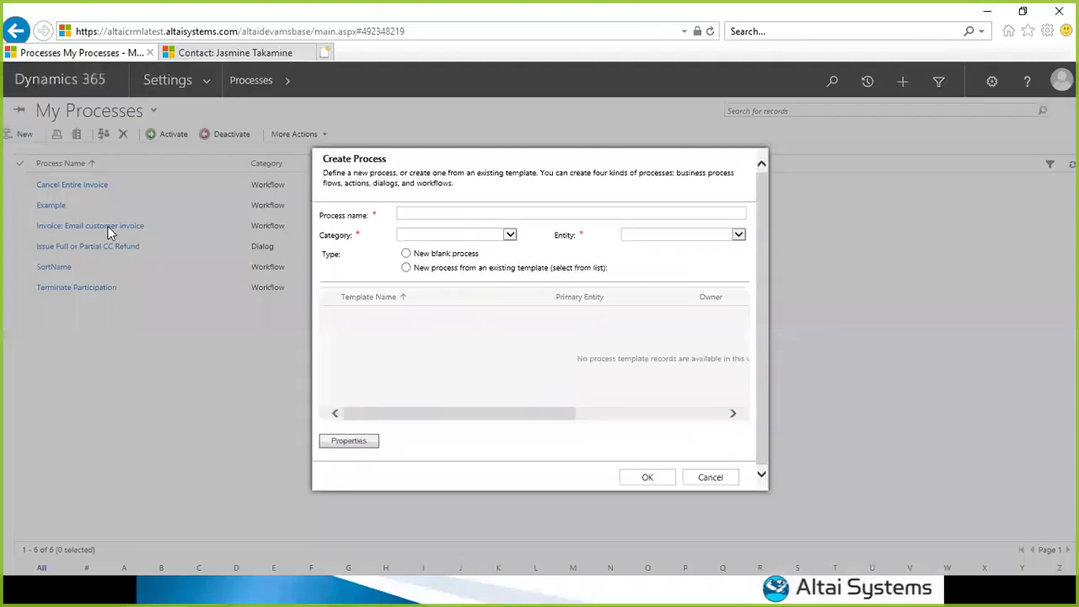
{"action": "type", "text": "H"}
{"action": "key", "text": "BackSpace"}
{"action": "type", "text": "How To WF: Invoice Example"}
{"action": "key", "text": "Tab"}
{"action": "key", "text": "w"}
{"action": "key", "text": "Tab"}
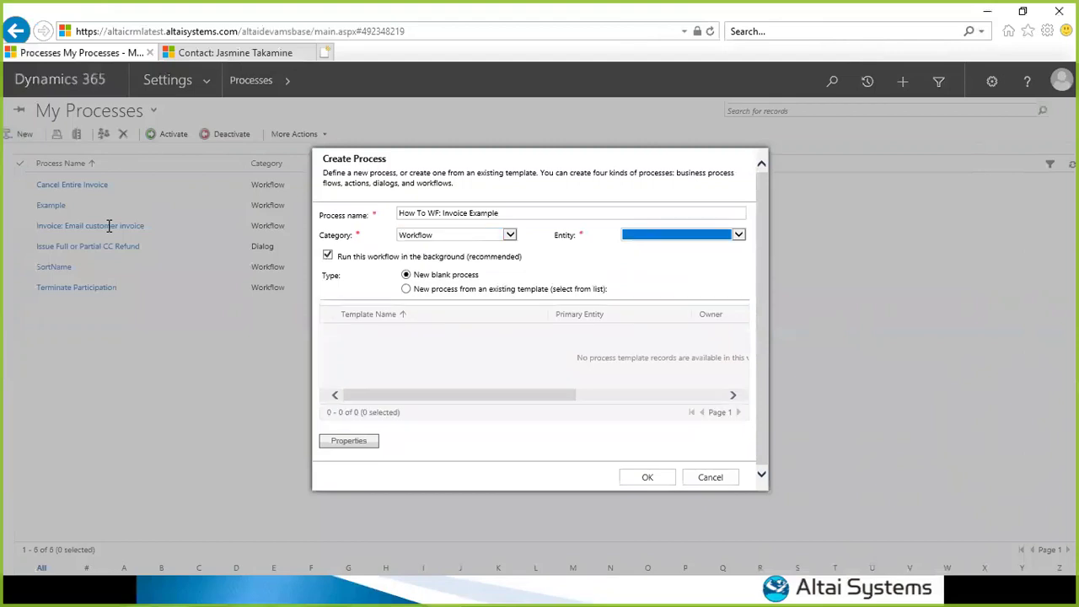
{"action": "key", "text": "i"}
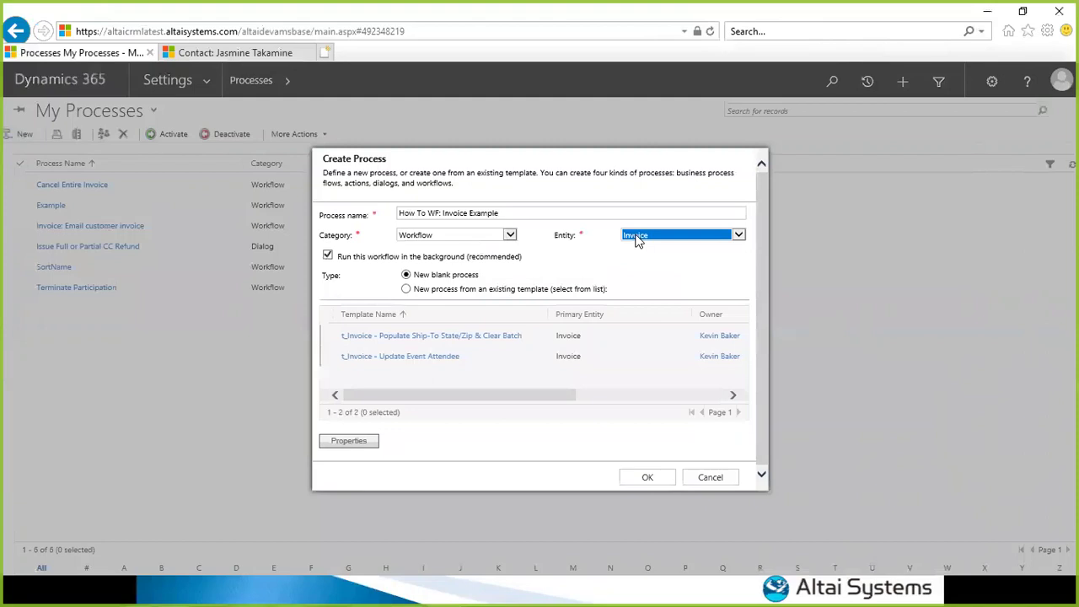
{"action": "left_click", "coordinate": [649, 479]}
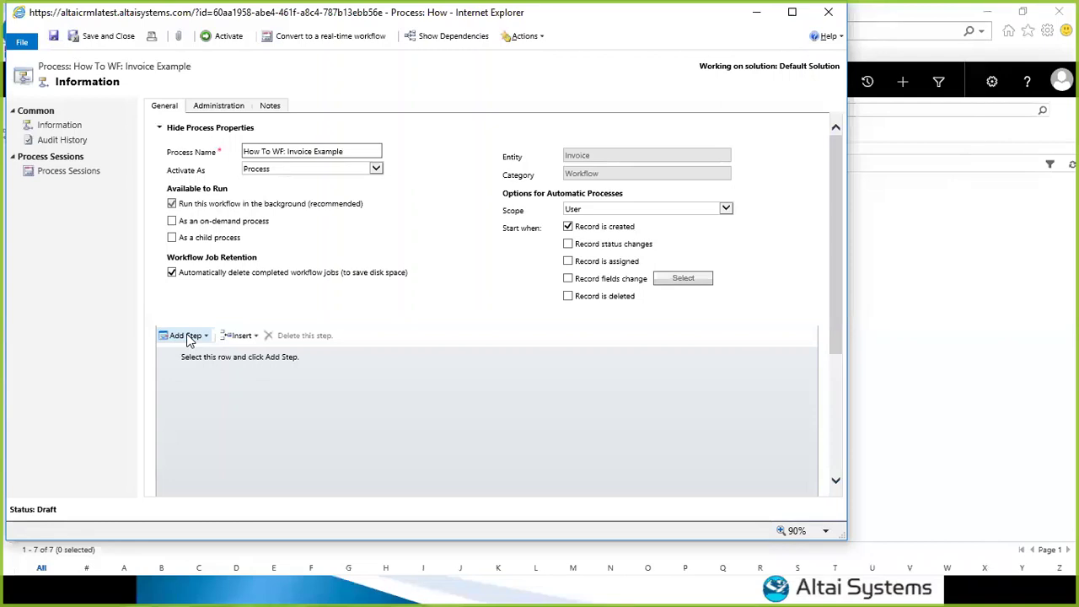
- Add a Check Condition as the first step of the invoice workflow
{"action": "left_click", "coordinate": [189, 339]}
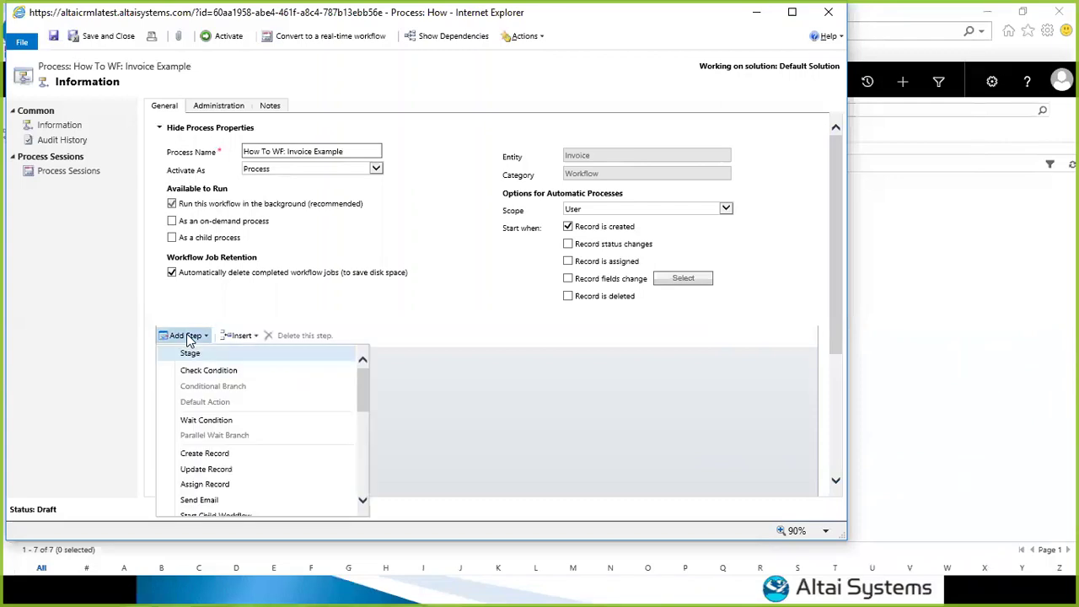
{"action": "left_click", "coordinate": [208, 372]}
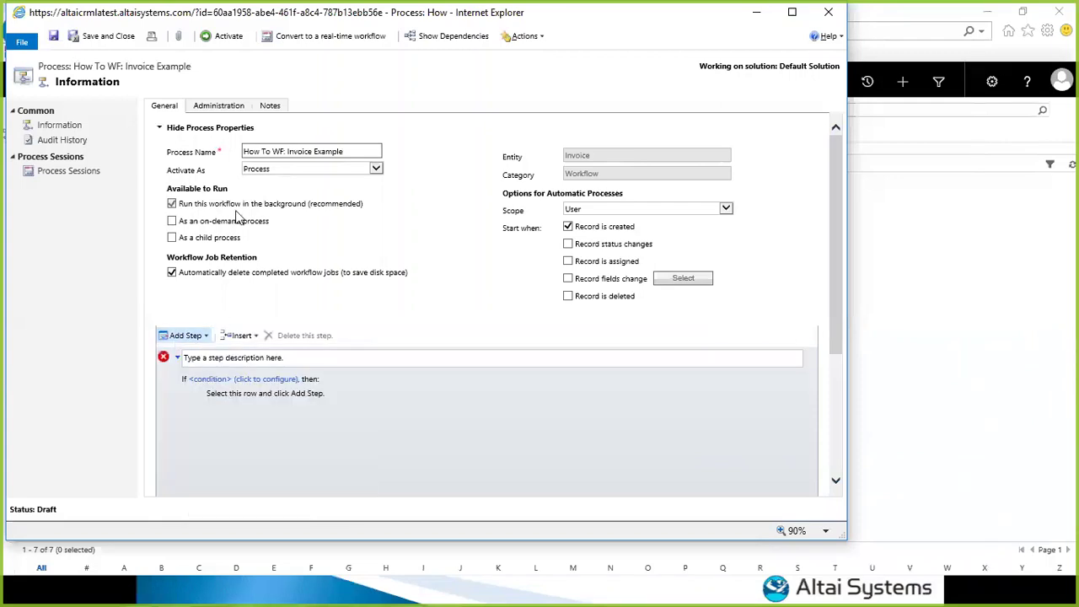
- Set the workflow's scope to Organization and turn off its start trigger for record creation
{"action": "left_click", "coordinate": [313, 150]}
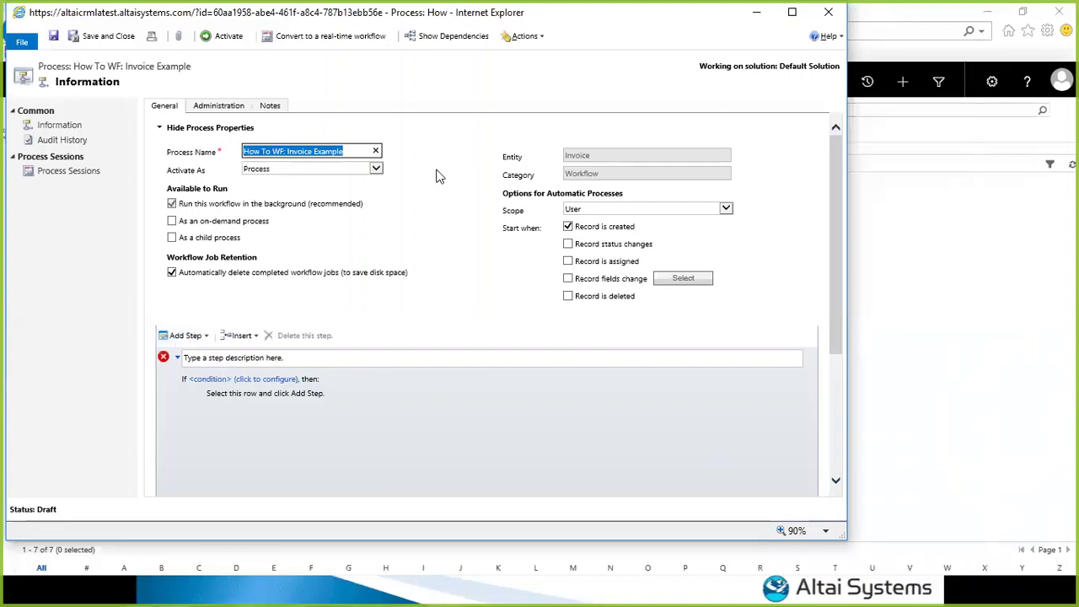
{"action": "left_click", "coordinate": [590, 210]}
{"action": "left_click", "coordinate": [587, 239]}
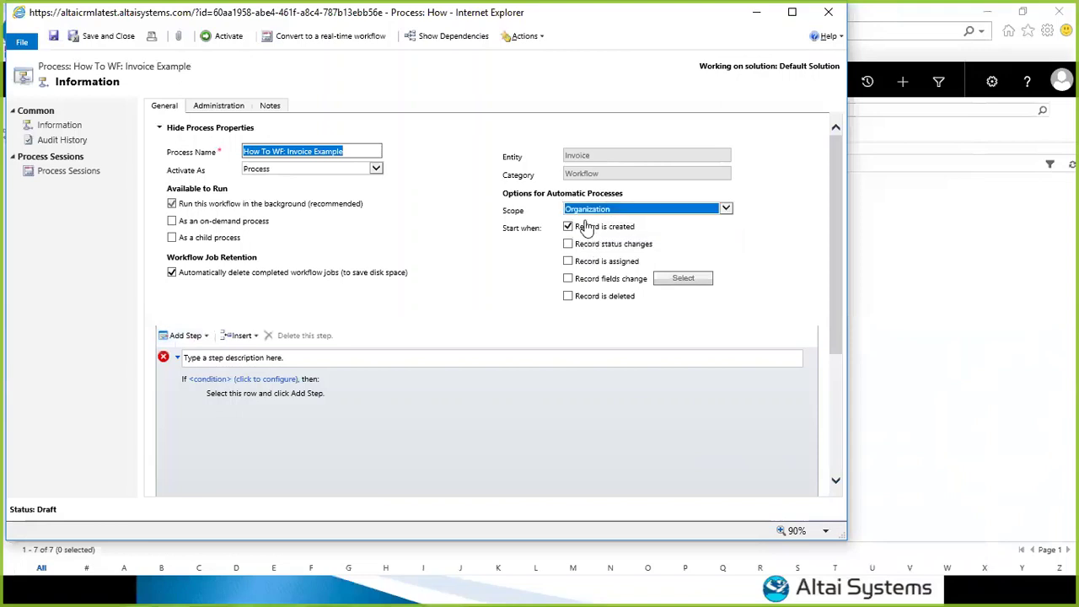
{"action": "left_click", "coordinate": [582, 230]}
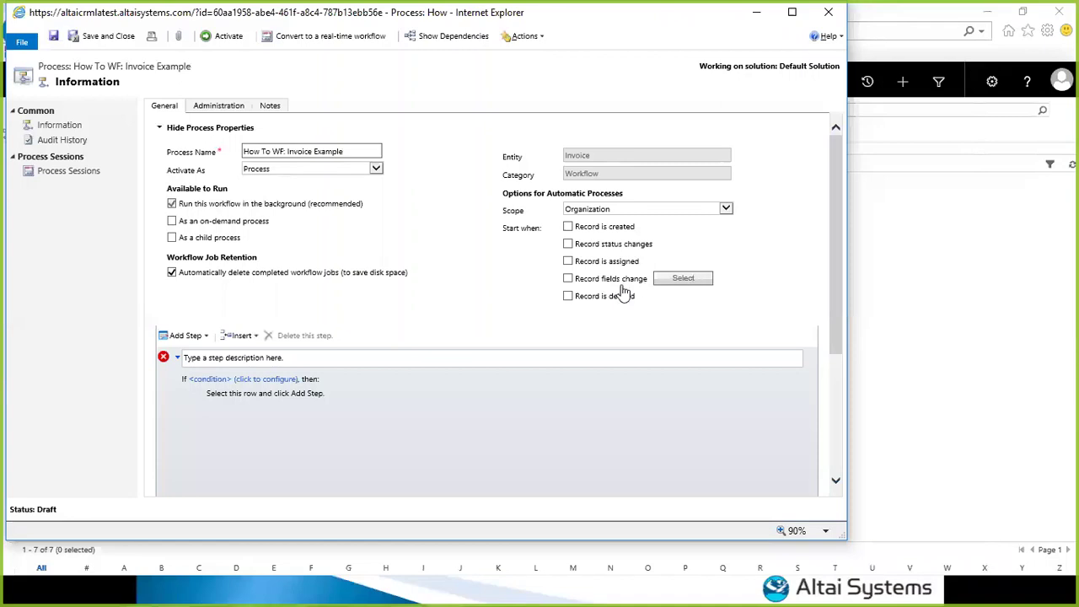
{"action": "left_click", "coordinate": [568, 278]}
{"action": "left_click", "coordinate": [683, 278]}
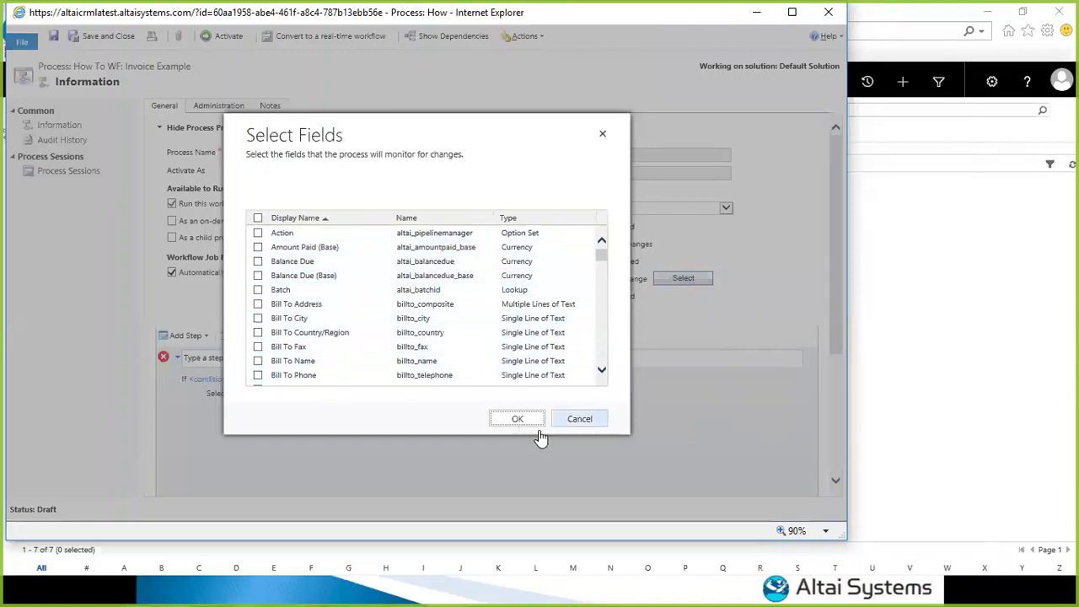
{"action": "left_click", "coordinate": [577, 419]}
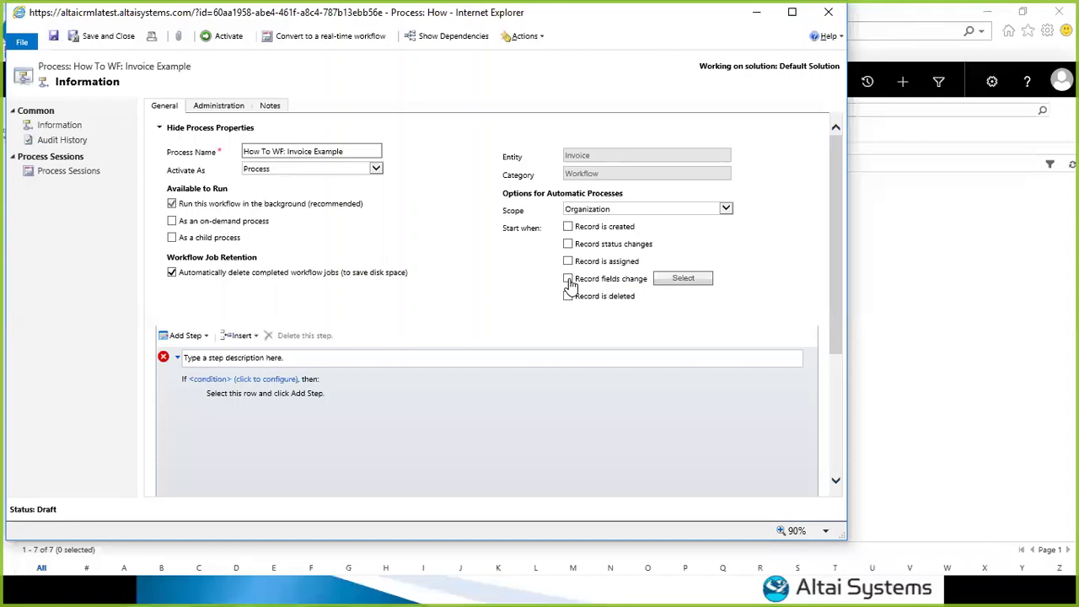
- Make the invoice workflow available to run as an on-demand process
{"action": "left_click", "coordinate": [172, 222]}
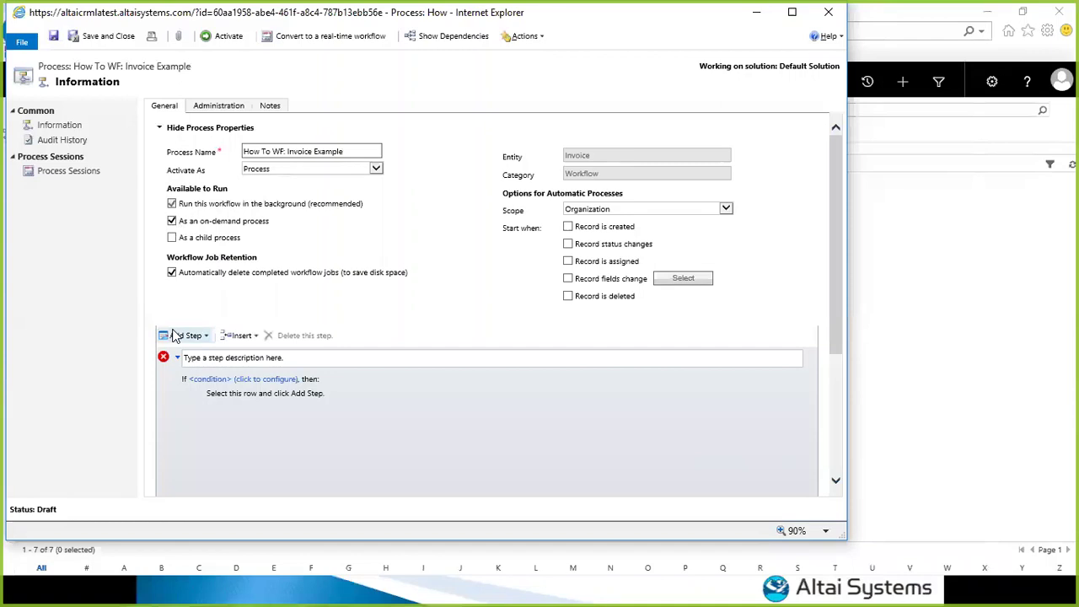
- Describe the check condition step as "If balance due > $0"
{"action": "left_click", "coordinate": [288, 357]}
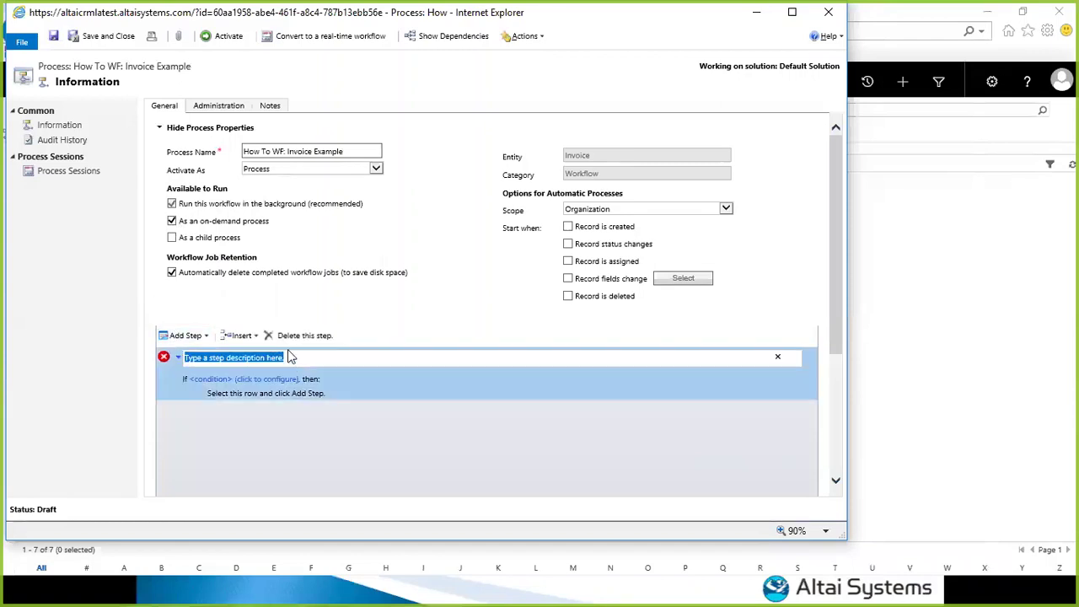
{"action": "type", "text": "I"}
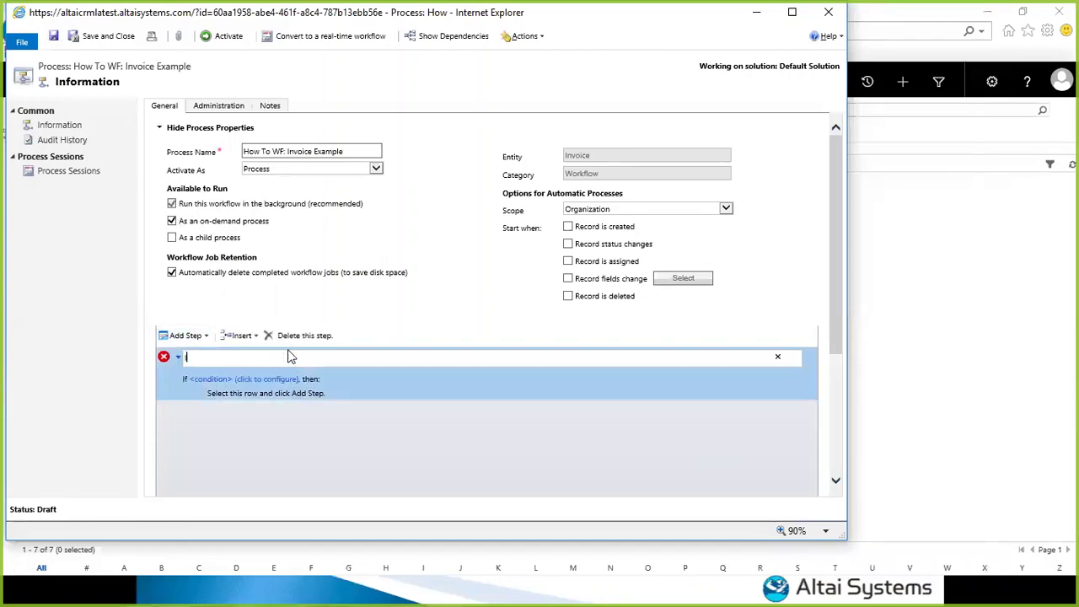
{"action": "type", "text": "f balance due > $0"}
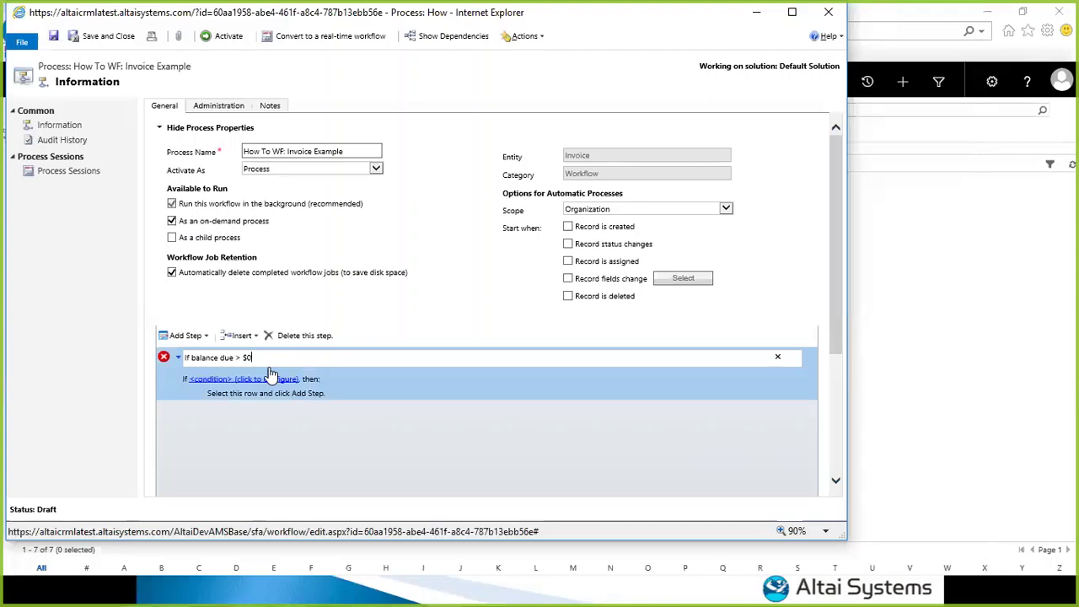
- Configure the check condition as Invoice Balance Due Is Greater Than 0.00 and save it
{"action": "left_click", "coordinate": [219, 381]}
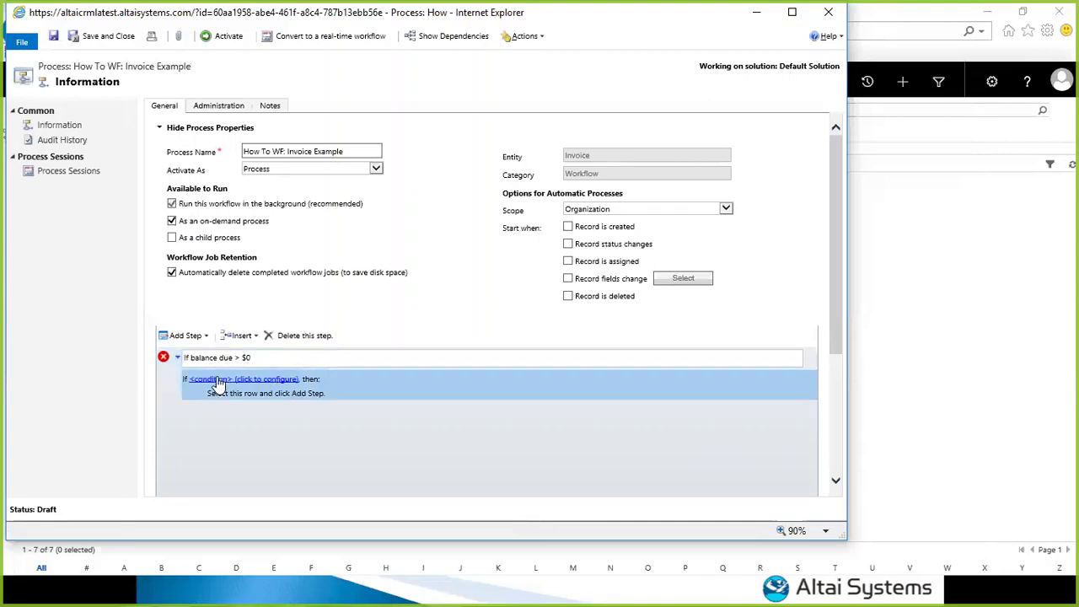
{"action": "left_click", "coordinate": [128, 154]}
{"action": "left_click", "coordinate": [147, 156]}
{"action": "left_click", "coordinate": [147, 165]}
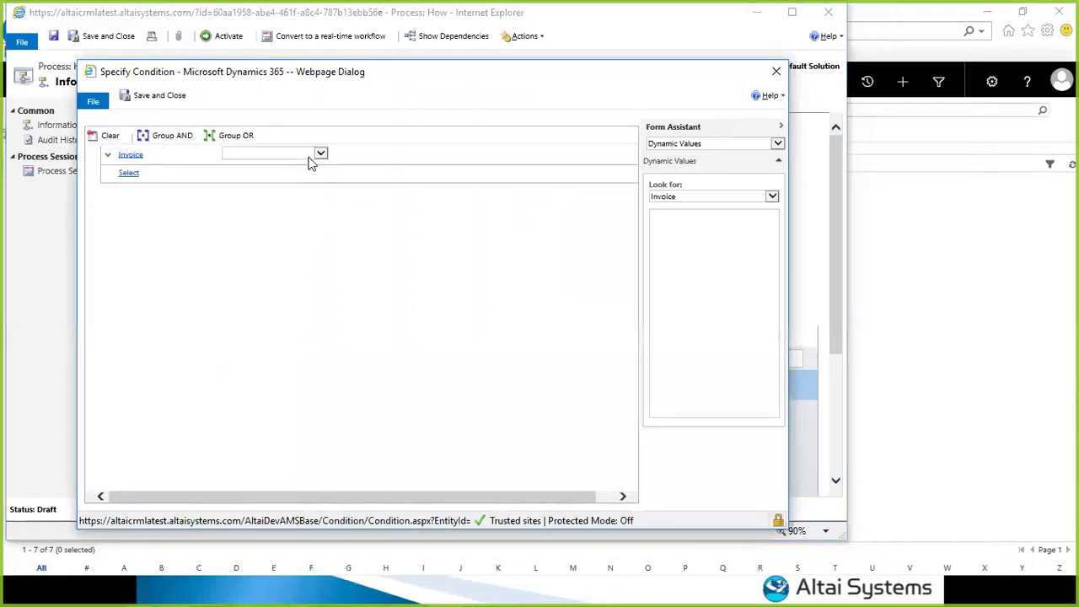
{"action": "left_click", "coordinate": [308, 160]}
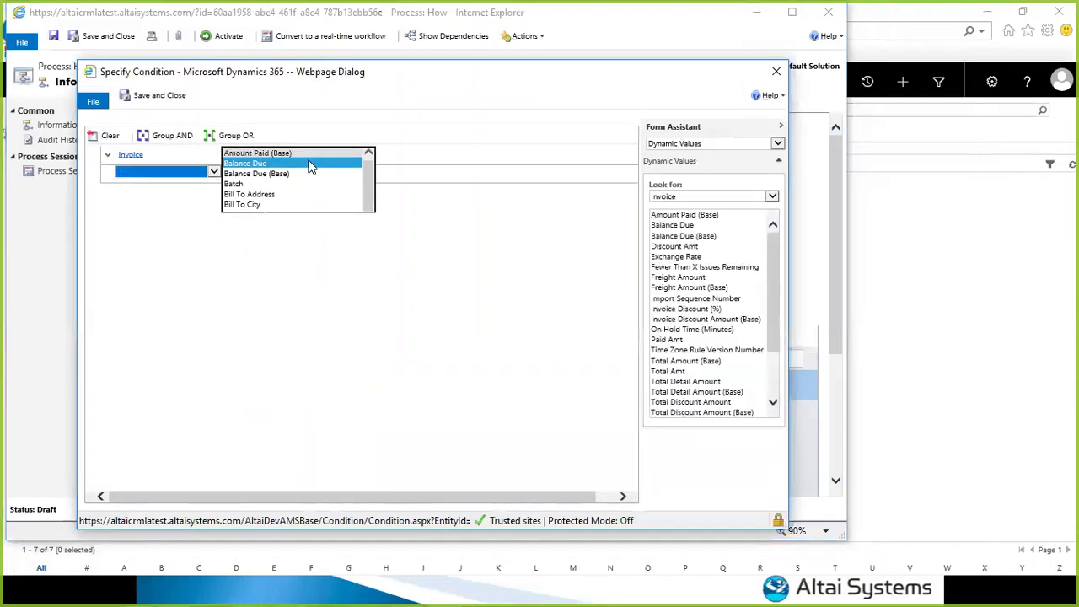
{"action": "left_click", "coordinate": [310, 168]}
{"action": "left_click", "coordinate": [336, 155]}
{"action": "left_click", "coordinate": [345, 159]}
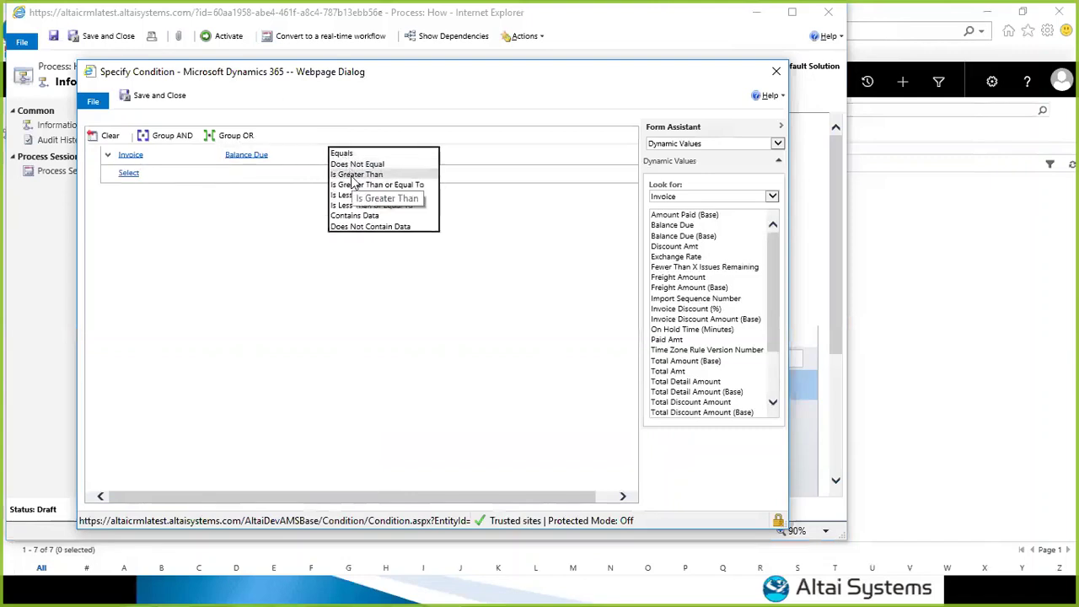
{"action": "left_click", "coordinate": [354, 175]}
{"action": "left_click", "coordinate": [430, 261]}
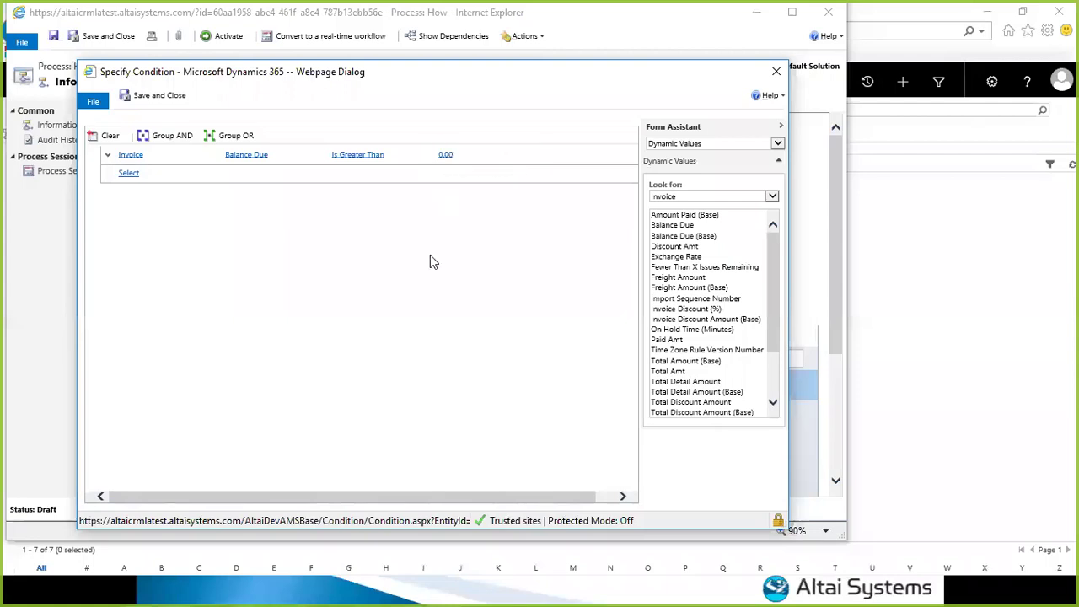
{"action": "left_click", "coordinate": [174, 102]}
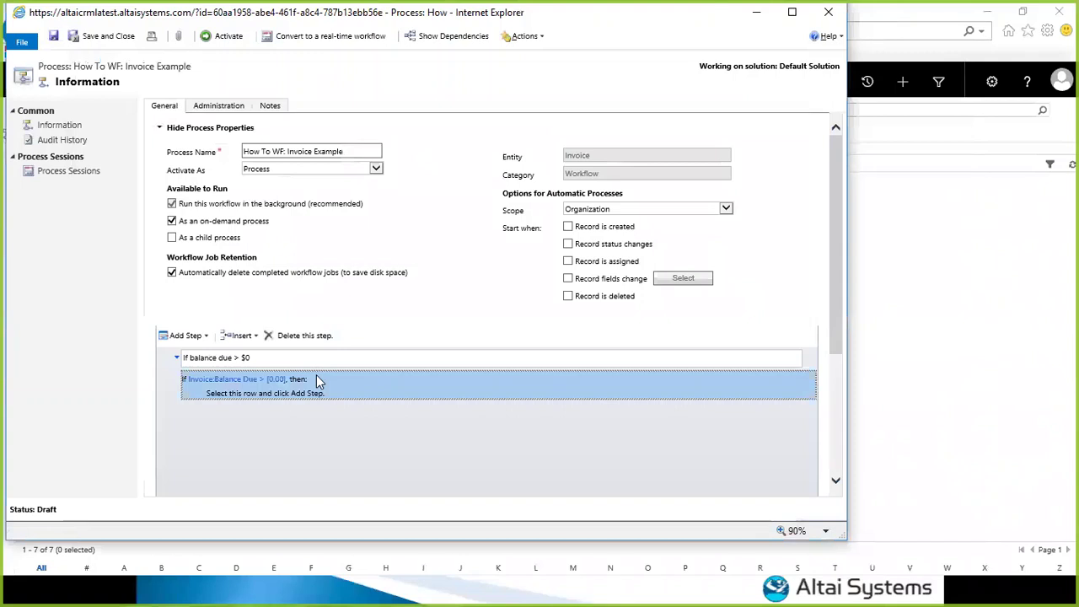
{"action": "left_click", "coordinate": [305, 397]}
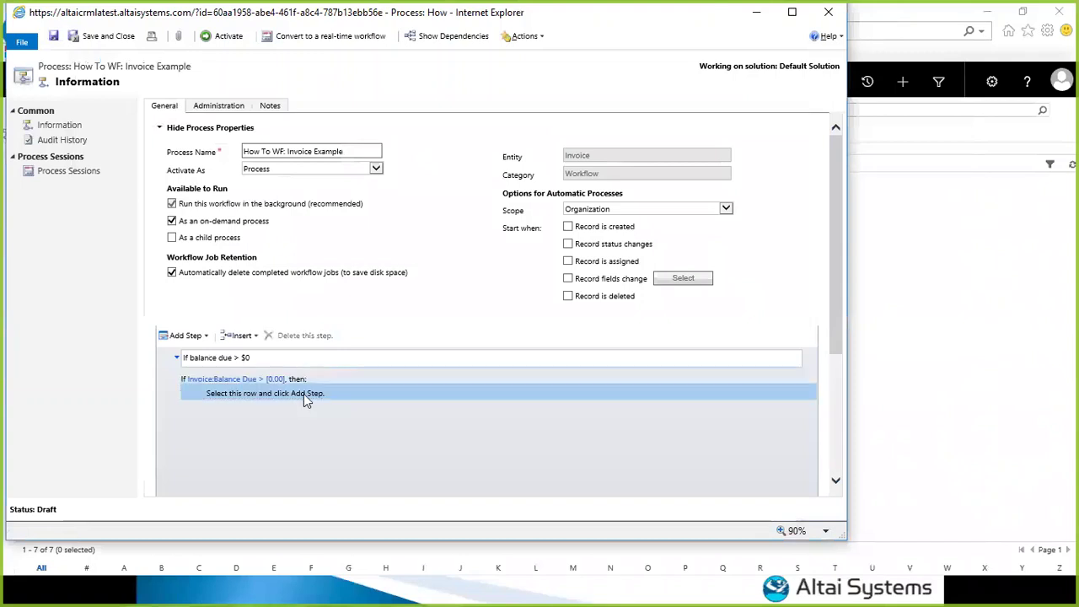
{"action": "left_click", "coordinate": [266, 359]}
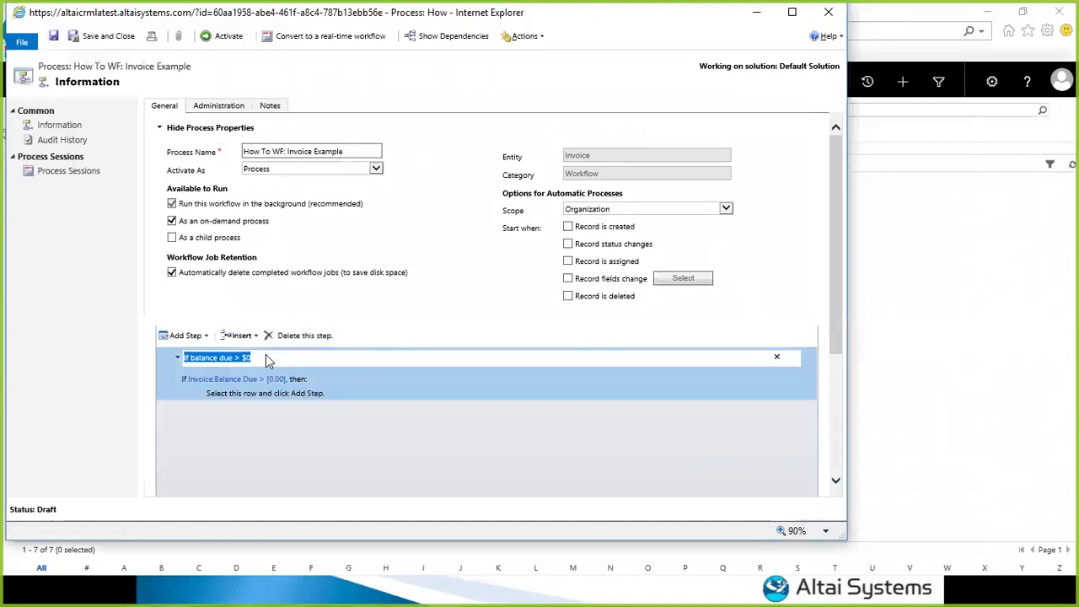
{"action": "left_click", "coordinate": [272, 359]}
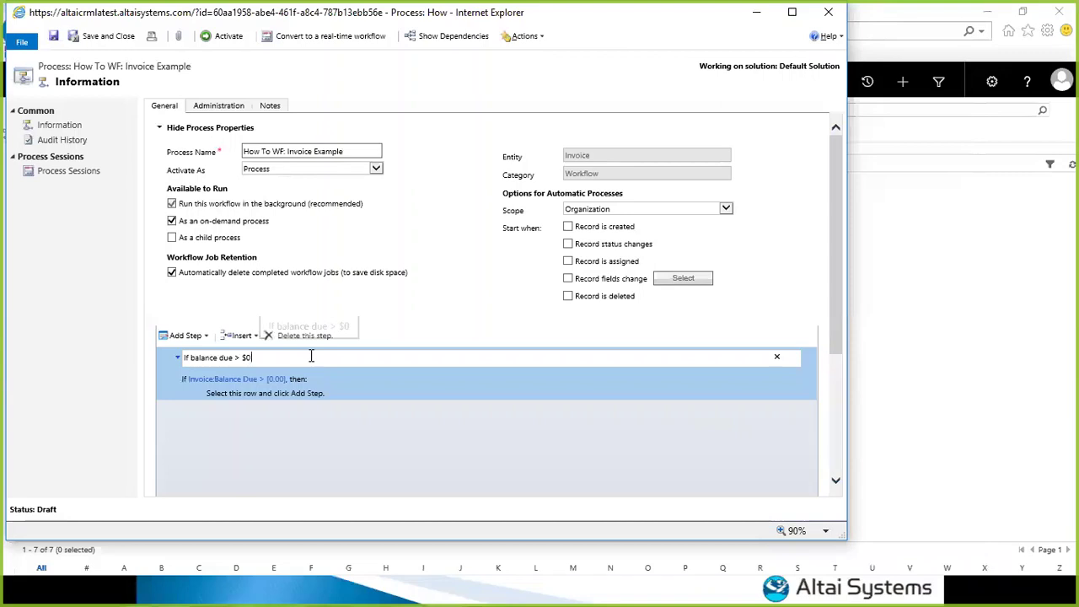
{"action": "left_click_drag", "start_coordinate": [310, 357], "coordinate": [182, 355]}
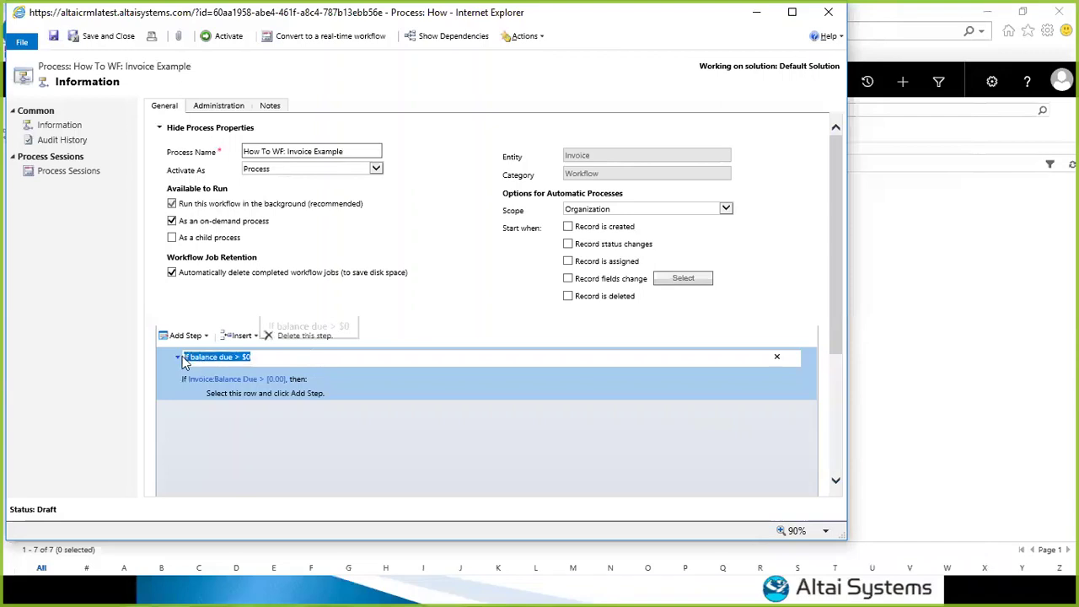
- Add the Altai.Plugins.MembershipFinancial HtmlTemplatebyName custom step inside the balance due condition
{"action": "left_click", "coordinate": [238, 398]}
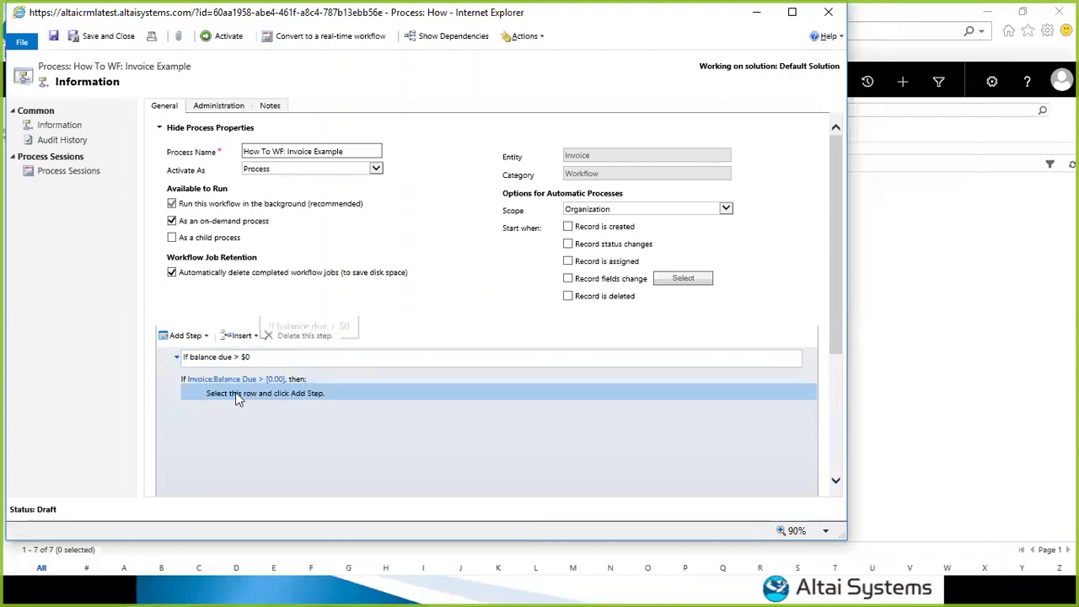
{"action": "left_click", "coordinate": [190, 337]}
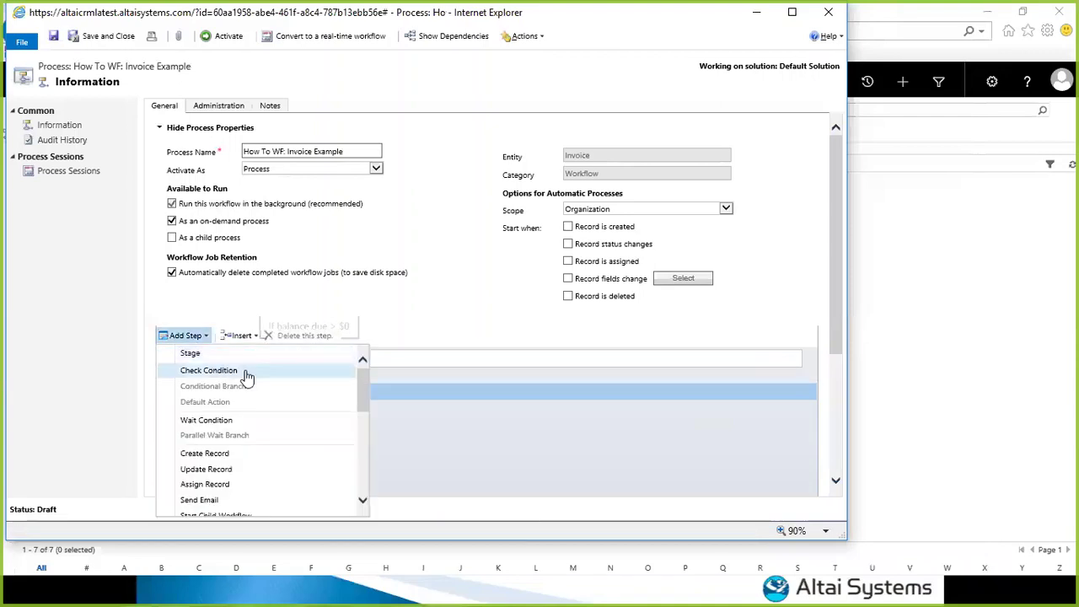
{"action": "scroll", "coordinate": [264, 458], "scroll_direction": "down", "scroll_amount": 1}
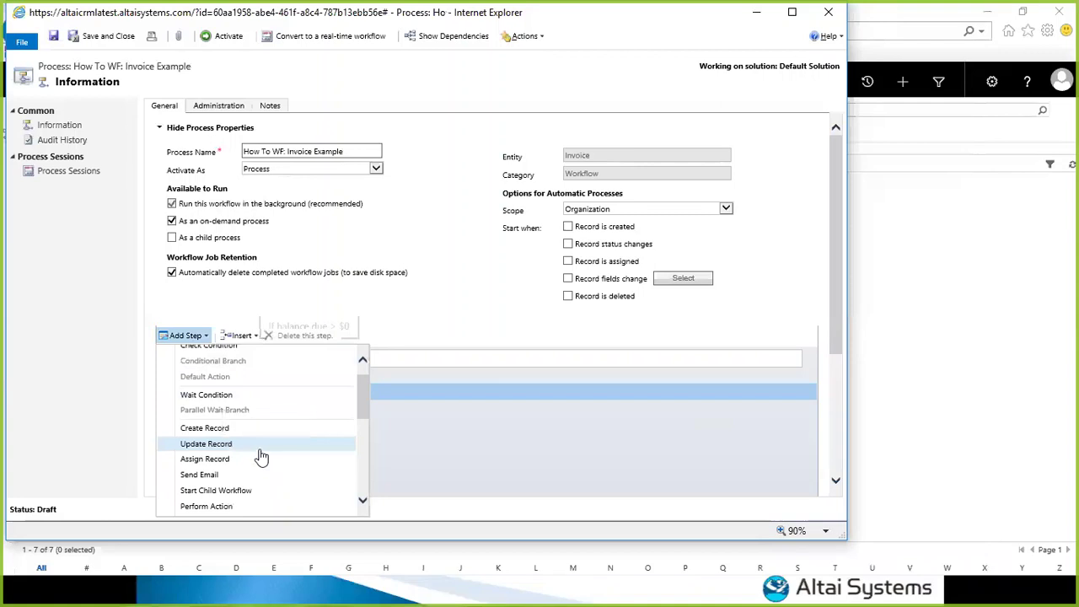
{"action": "scroll", "coordinate": [263, 458], "scroll_direction": "down", "scroll_amount": 4}
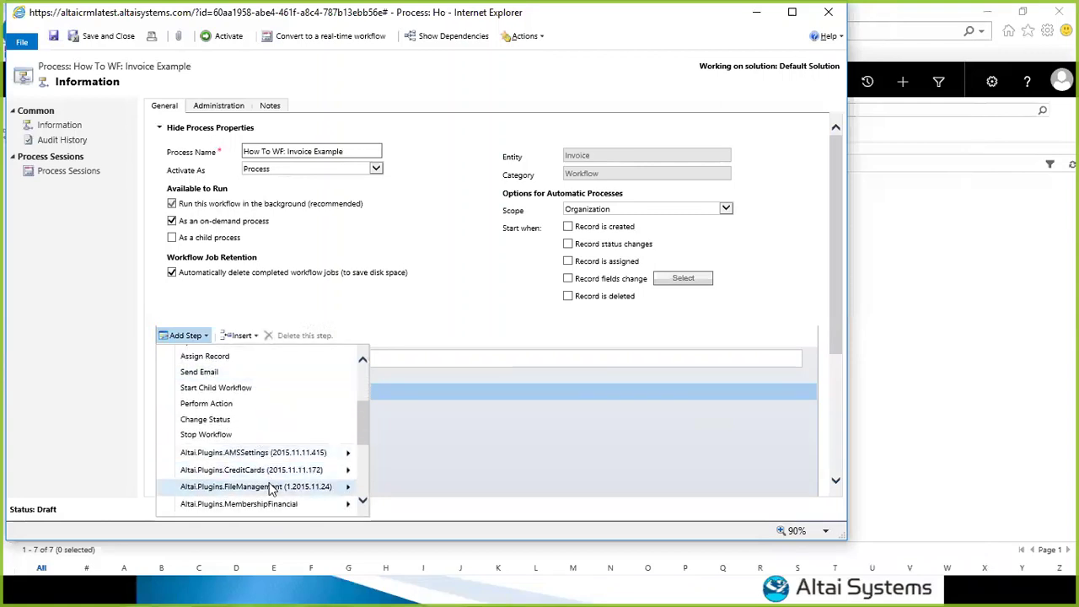
{"action": "scroll", "coordinate": [270, 482], "scroll_direction": "down", "scroll_amount": 1}
{"action": "mouse_move", "coordinate": [283, 481]}
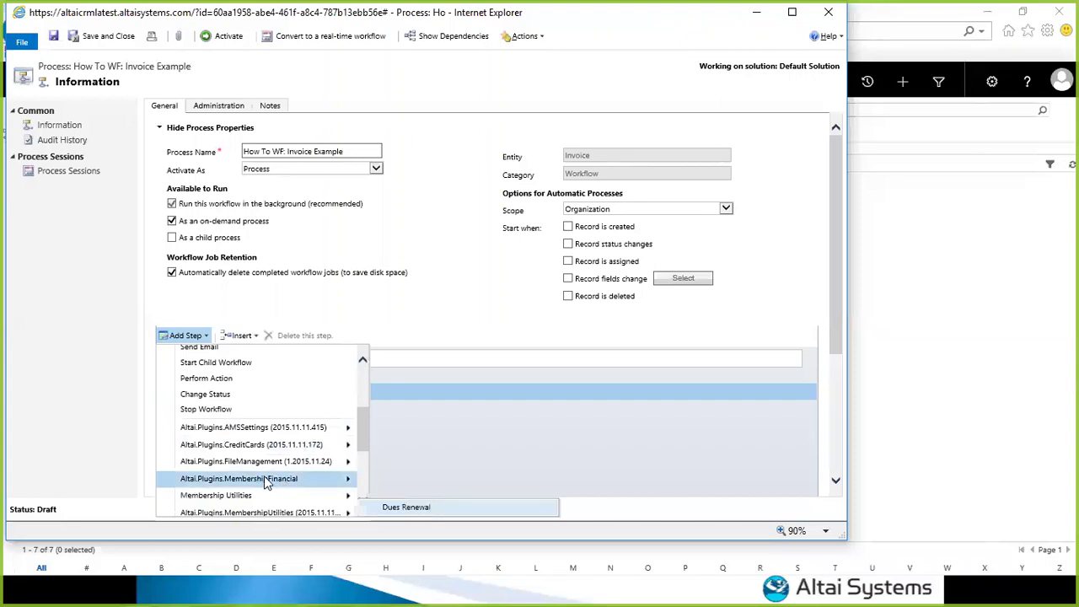
{"action": "left_click_drag", "start_coordinate": [363, 433], "coordinate": [365, 482]}
{"action": "mouse_move", "coordinate": [327, 478]}
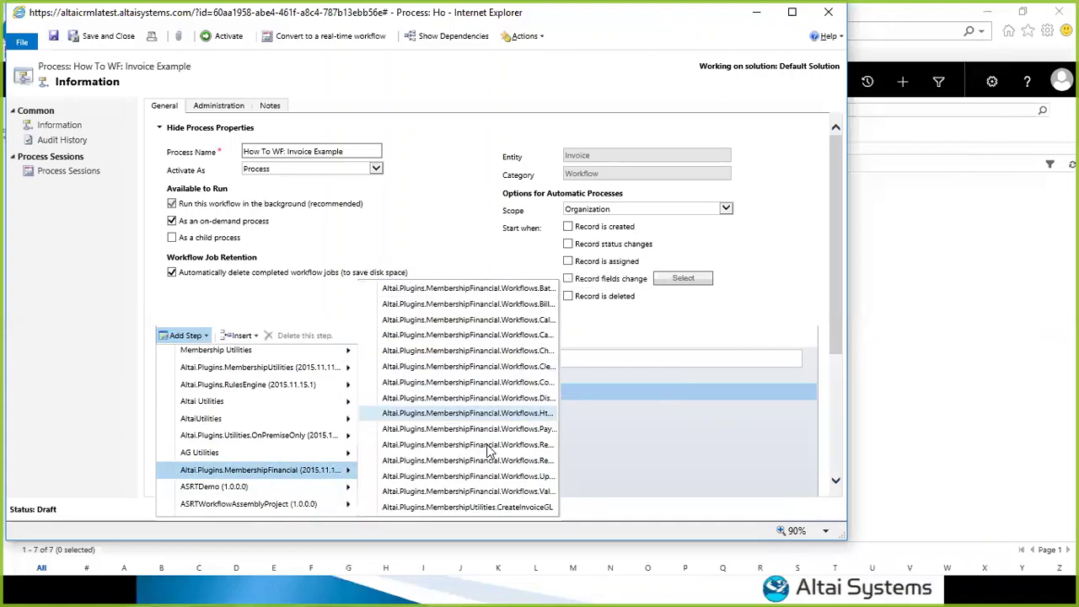
{"action": "left_click", "coordinate": [505, 413]}
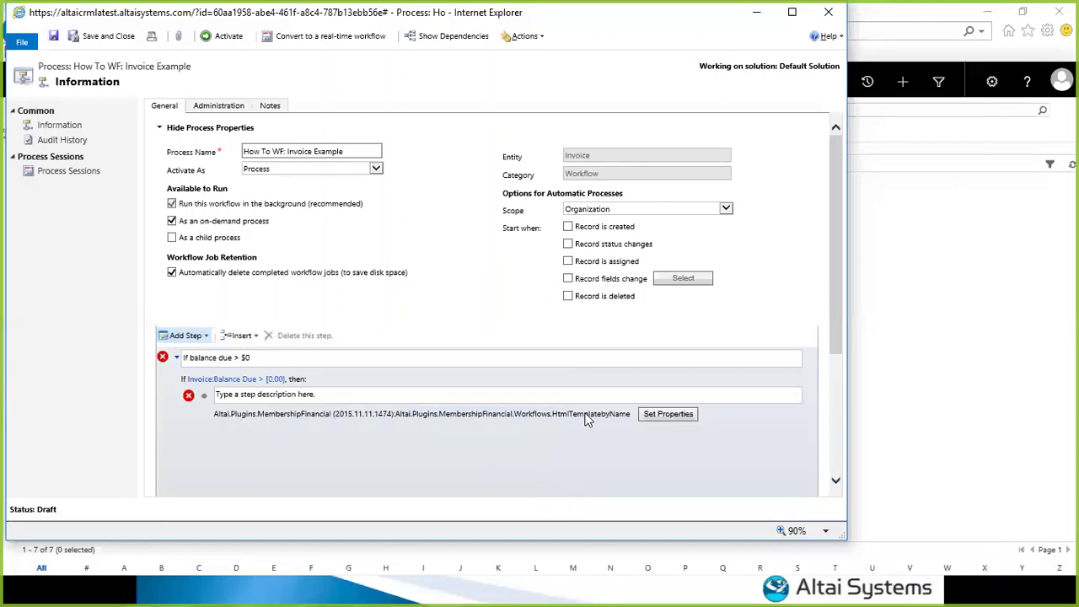
- Set the Invoice input property of the HtmlTemplatebyName step to the dynamic value Invoice ID(Invoice)
{"action": "left_click", "coordinate": [452, 396]}
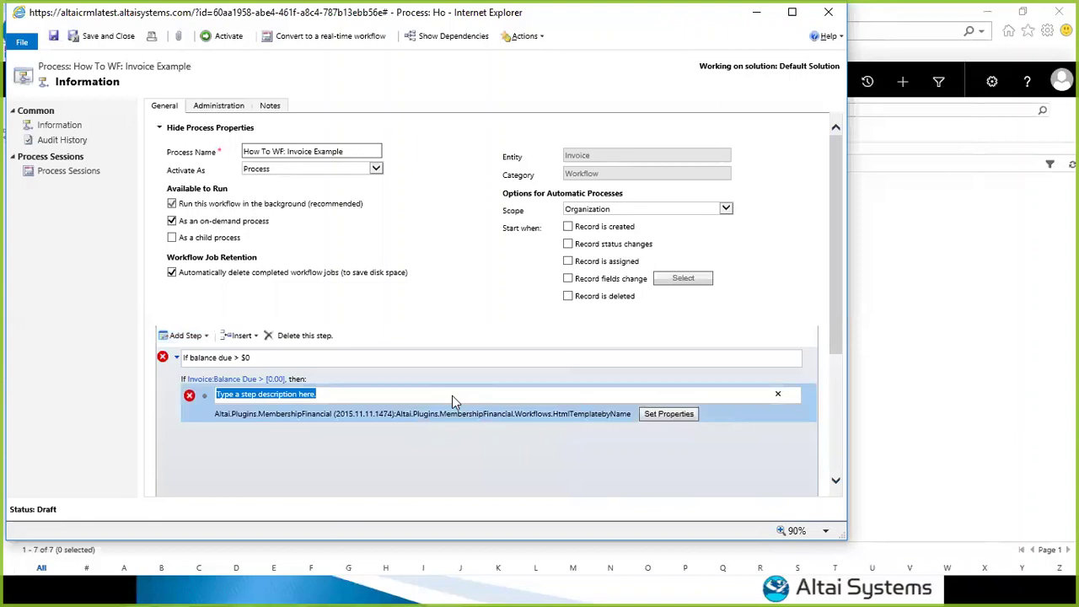
{"action": "left_click", "coordinate": [251, 416]}
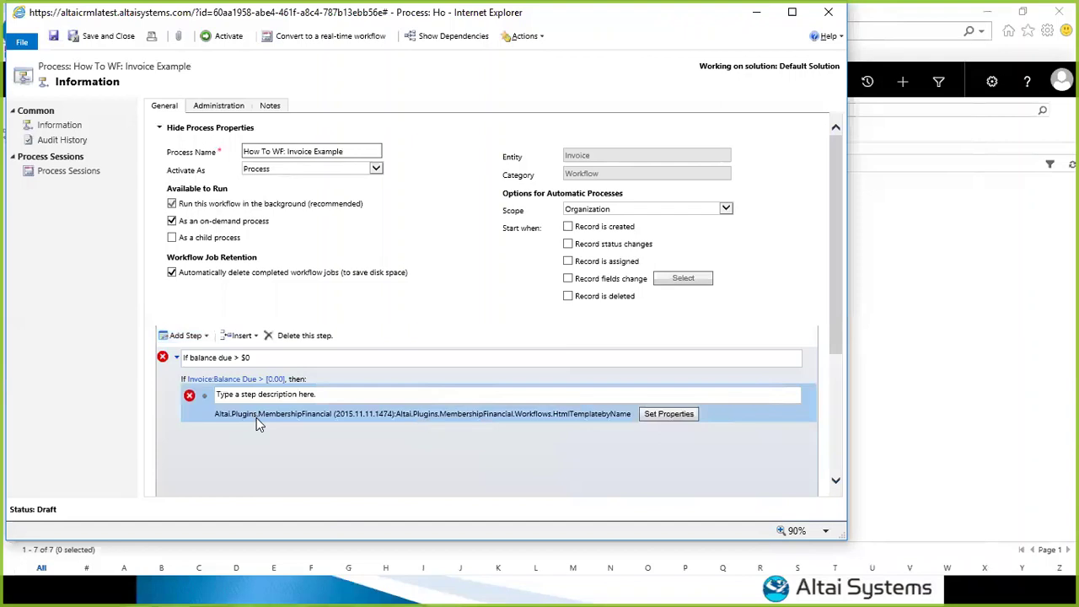
{"action": "left_click", "coordinate": [649, 420]}
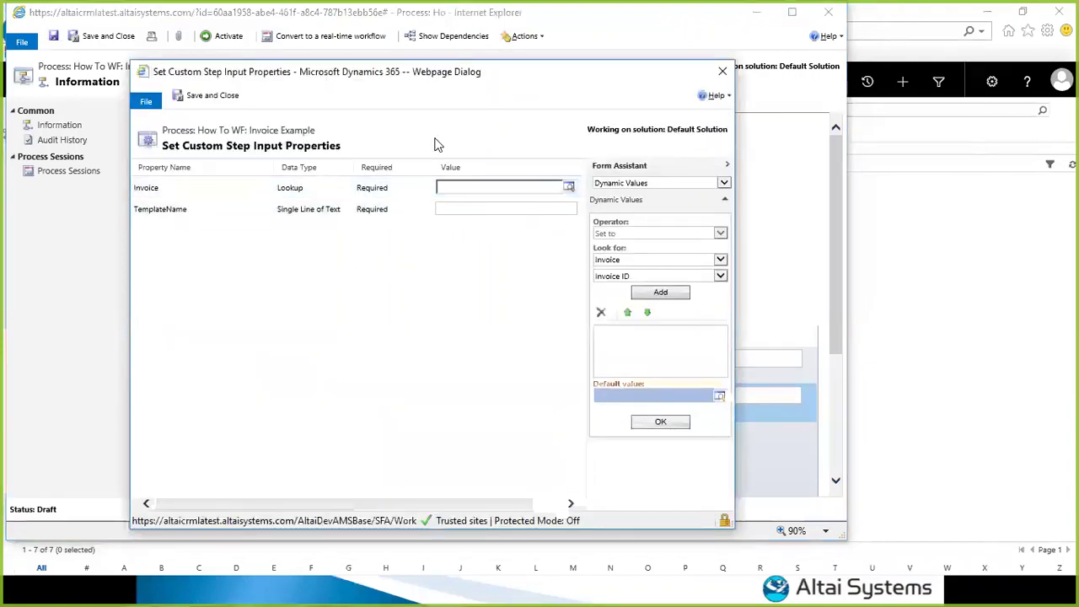
{"action": "left_click_drag", "start_coordinate": [446, 74], "coordinate": [587, 462]}
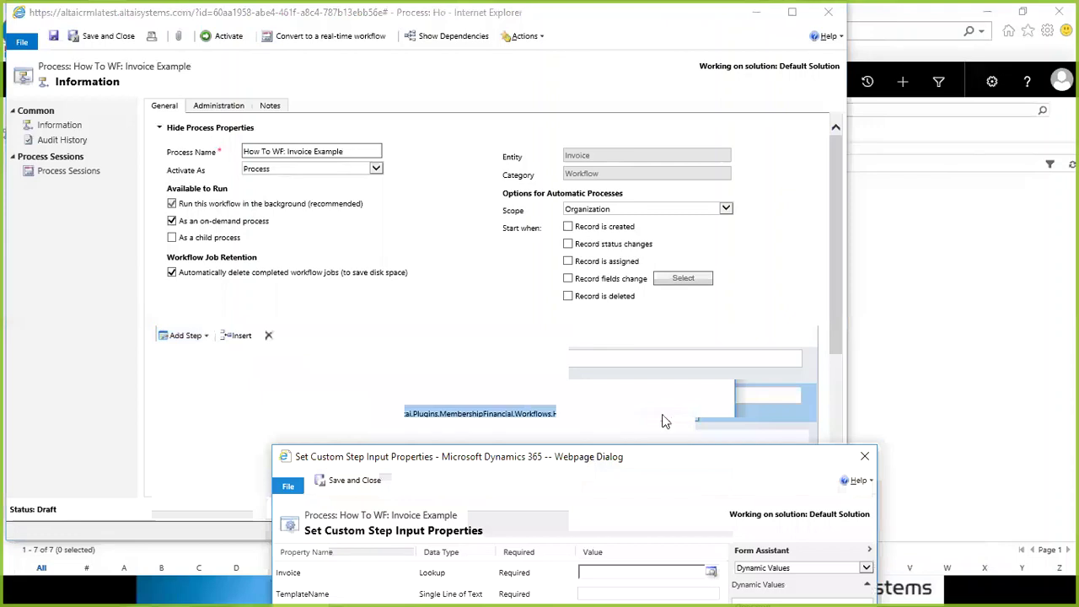
{"action": "left_click_drag", "start_coordinate": [666, 459], "coordinate": [592, 64]}
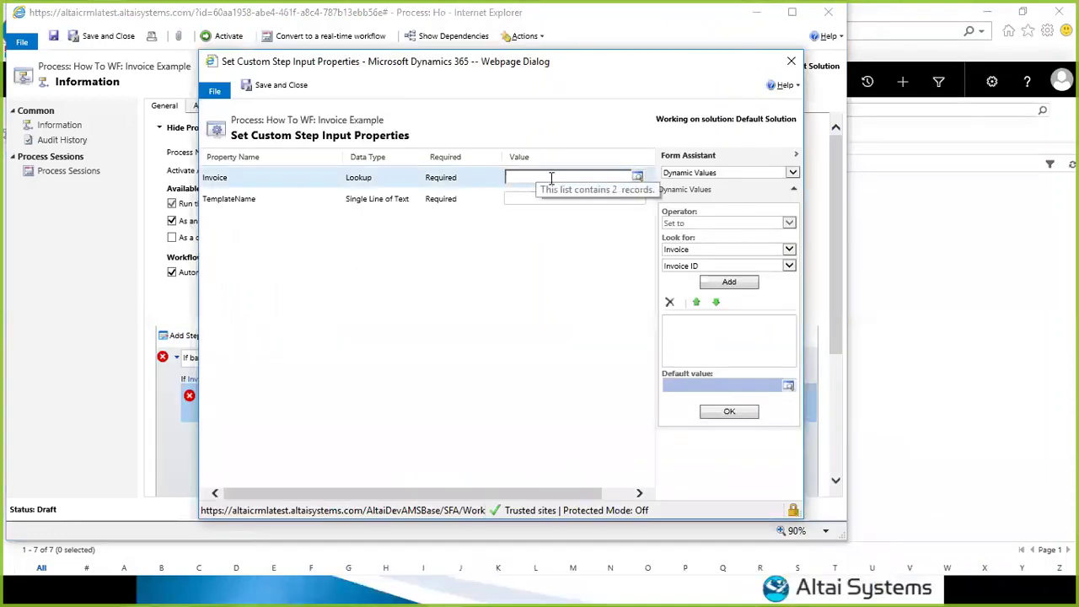
{"action": "left_click", "coordinate": [723, 283]}
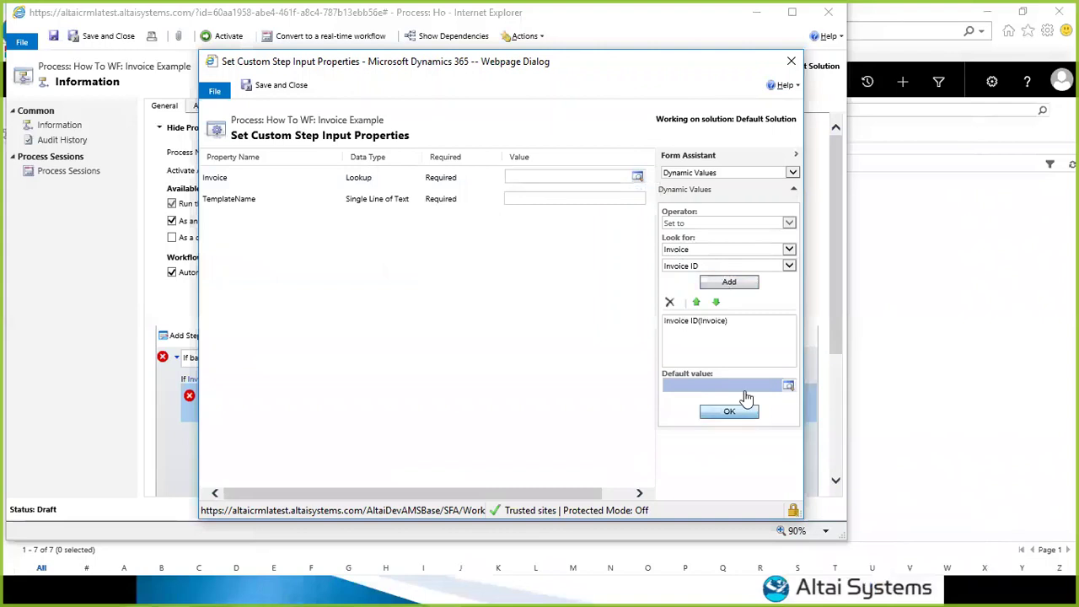
{"action": "left_click", "coordinate": [729, 411]}
- Set the custom step's TemplateName property to "InvoiceTemplate.A" and save the input properties
{"action": "left_click", "coordinate": [506, 199]}
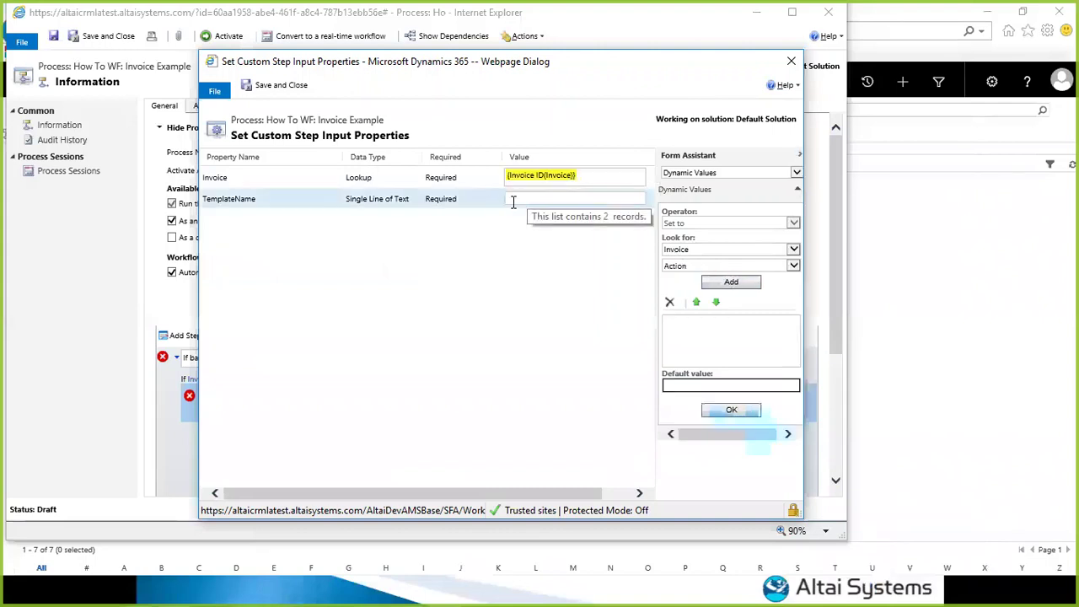
{"action": "type", "text": "Invoic"}
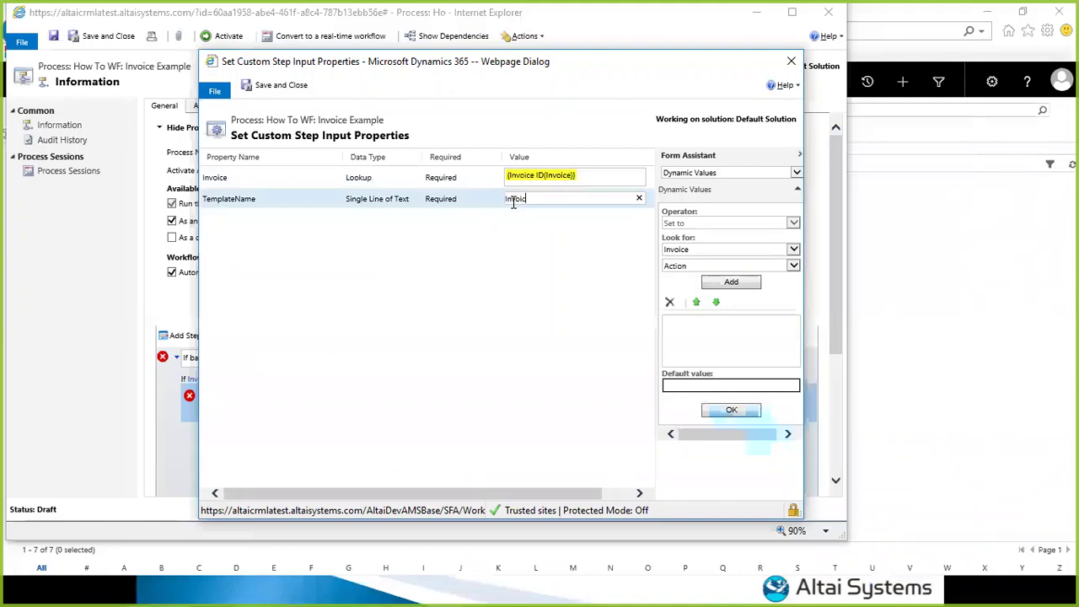
{"action": "type", "text": "eTemplate.A"}
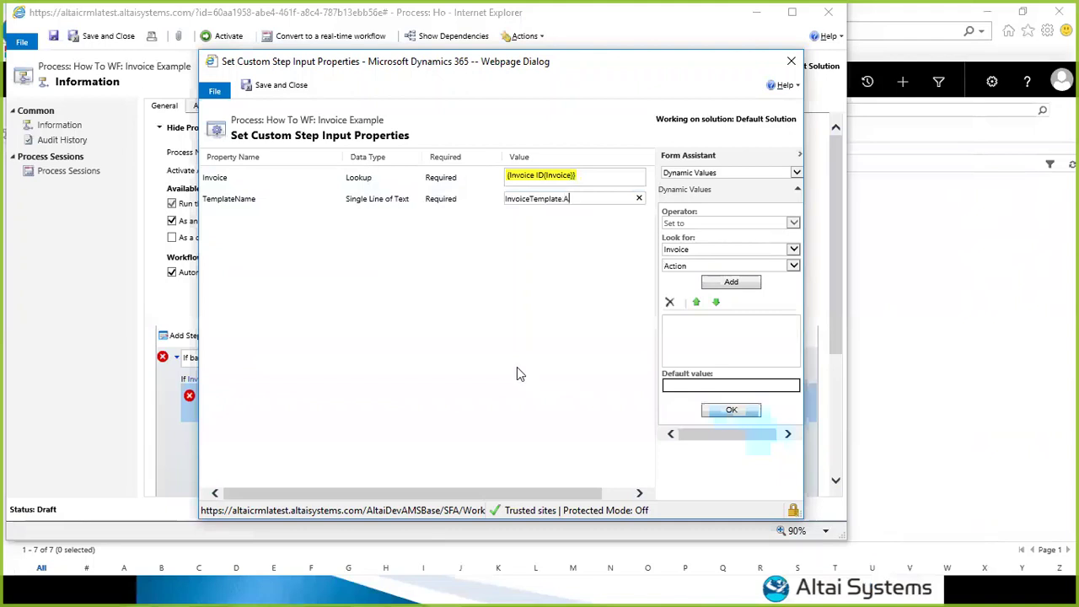
{"action": "left_click", "coordinate": [295, 87]}
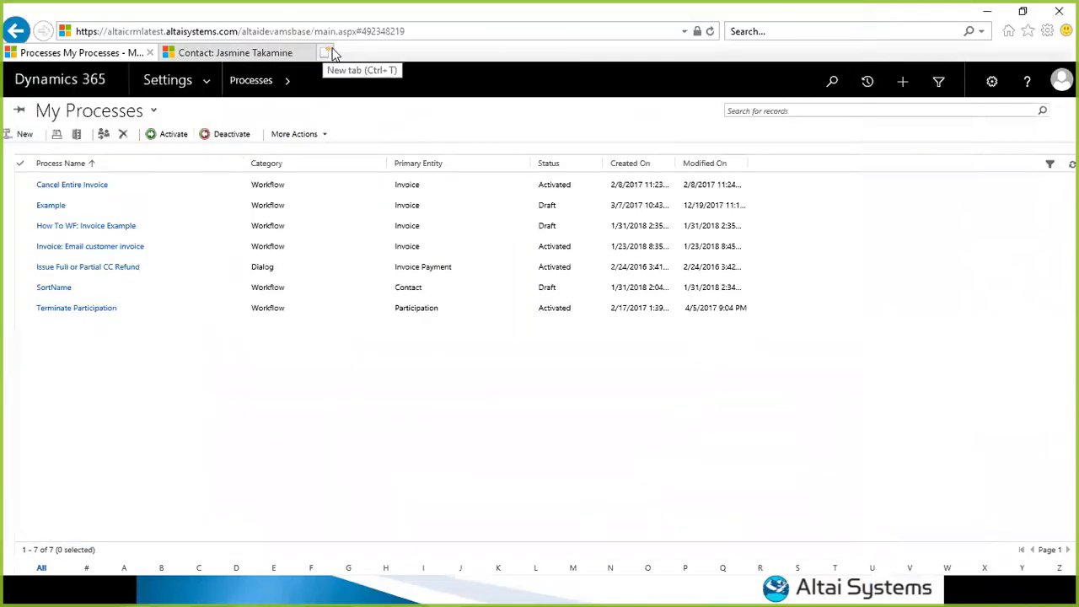
- Search the AMS System Preferences under AMS Settings for "InvoiceTemplate.A" and select the matching record
{"action": "left_click", "coordinate": [207, 80]}
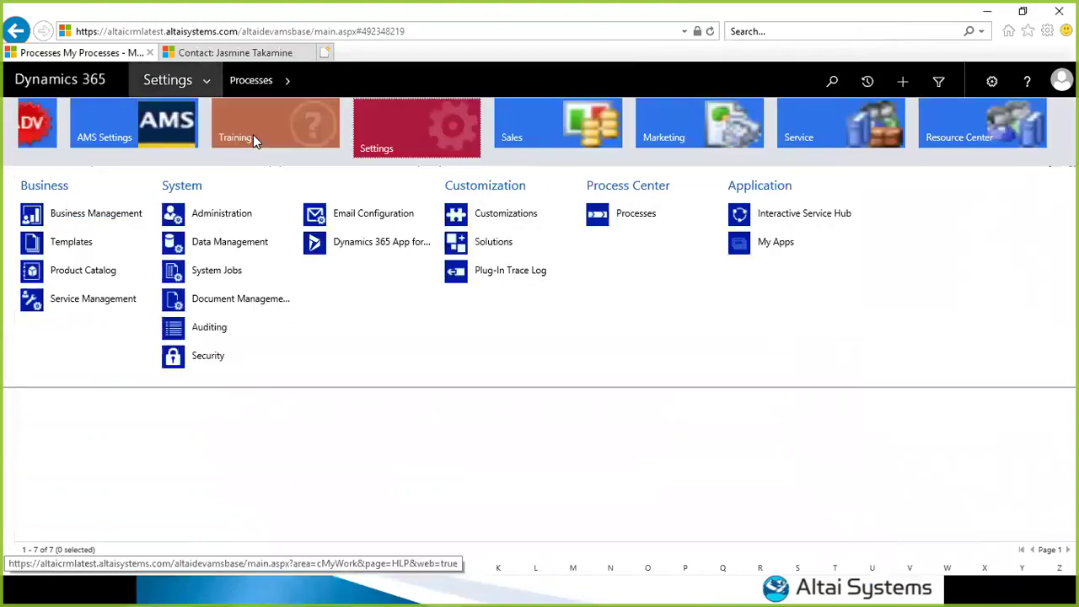
{"action": "left_click", "coordinate": [900, 133]}
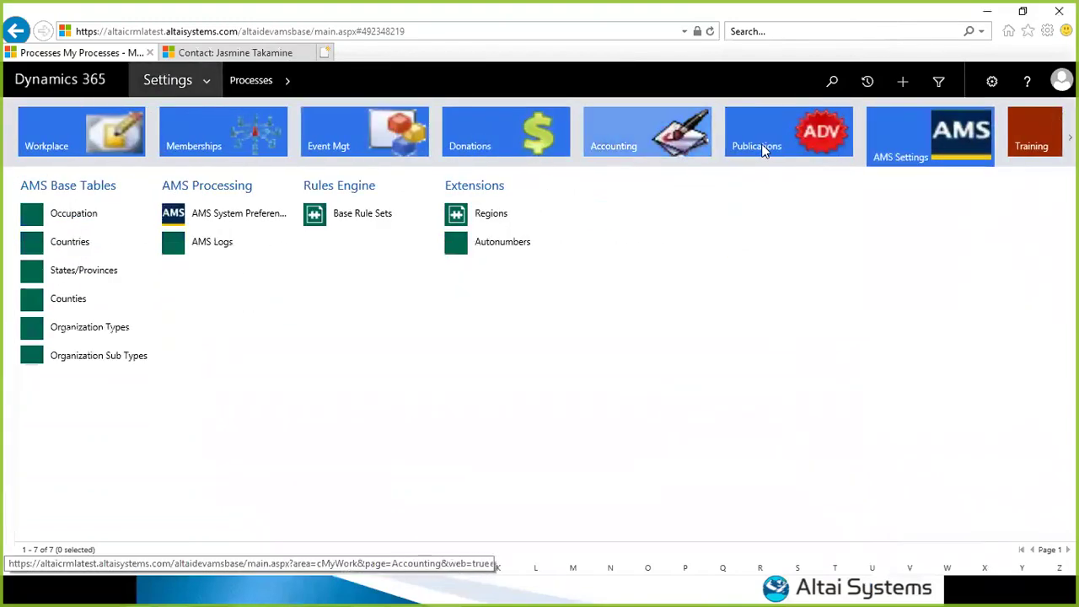
{"action": "left_click", "coordinate": [224, 211]}
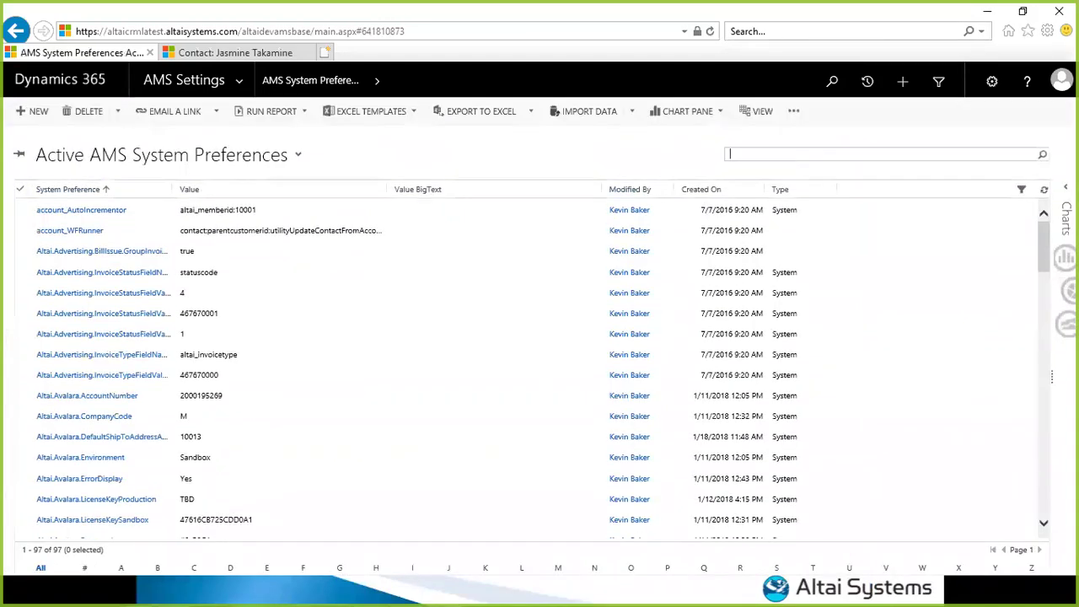
{"action": "type", "text": "InvoiceTemplate.A"}
{"action": "key", "text": "Return"}
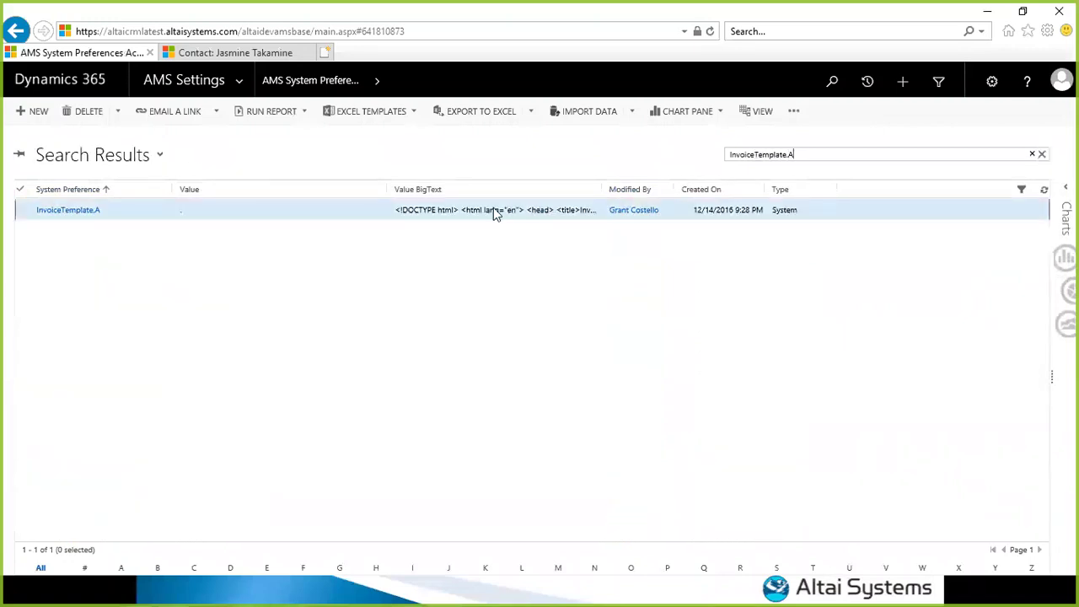
{"action": "left_click", "coordinate": [367, 215]}
{"action": "left_click_drag", "start_coordinate": [803, 155], "coordinate": [690, 167]}
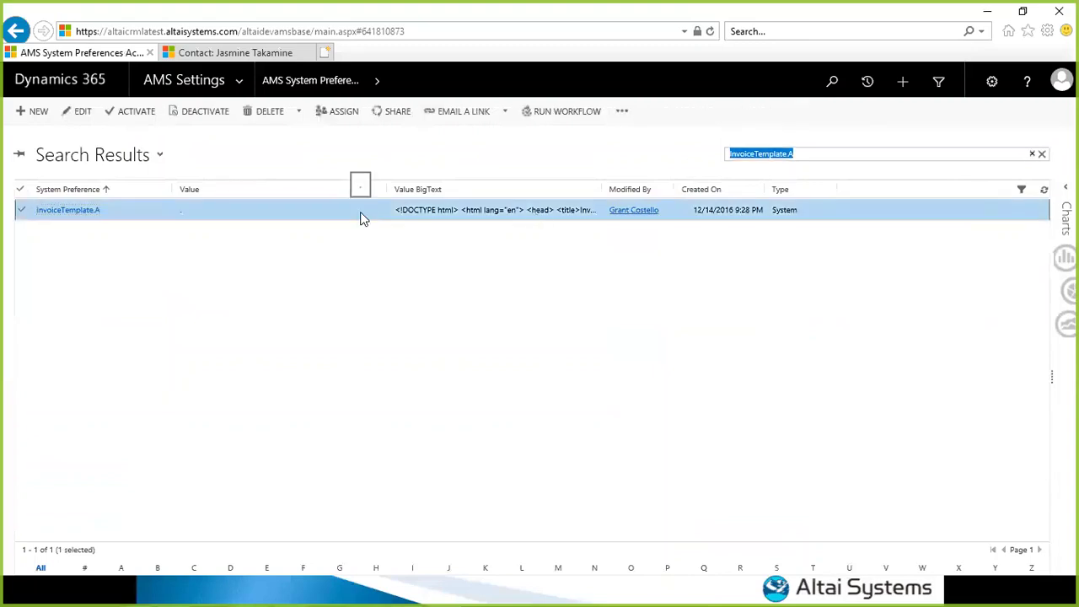
- Open the InvoiceTemplate.A system preference and examine the HTML and the invoice total amount placeholder in Value BigText
{"action": "double_click", "coordinate": [308, 225]}
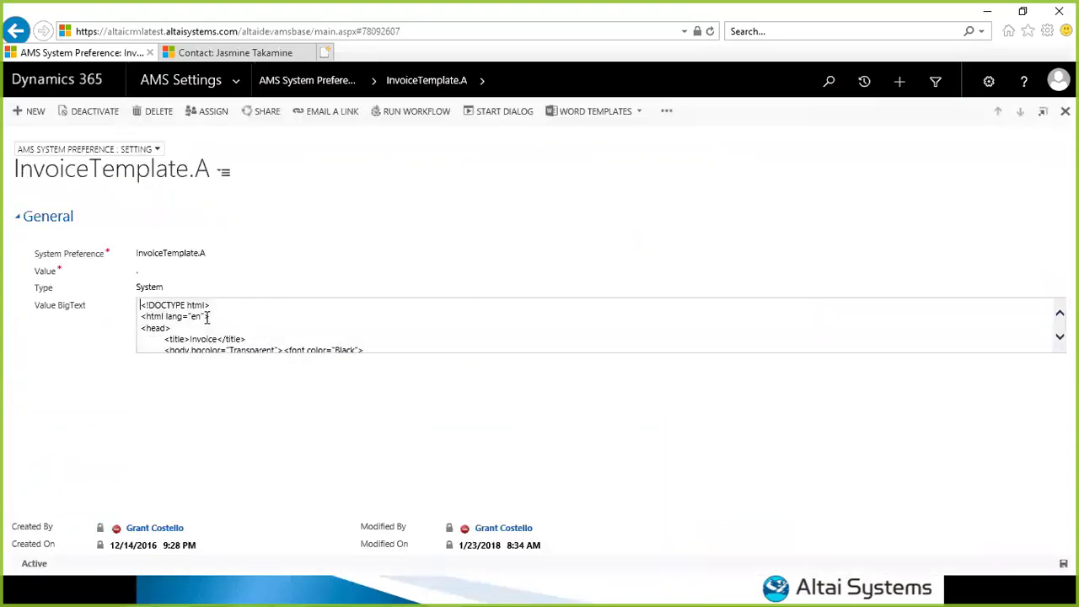
{"action": "scroll", "coordinate": [243, 316], "scroll_direction": "down", "scroll_amount": 1}
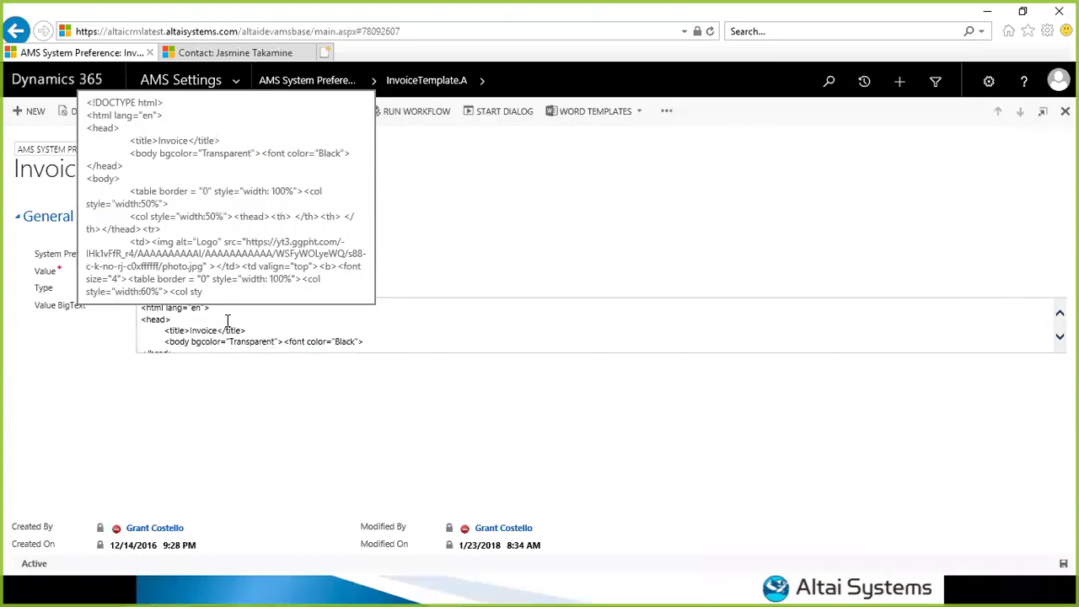
{"action": "scroll", "coordinate": [227, 321], "scroll_direction": "down", "scroll_amount": 8}
{"action": "scroll", "coordinate": [241, 321], "scroll_direction": "down", "scroll_amount": 10}
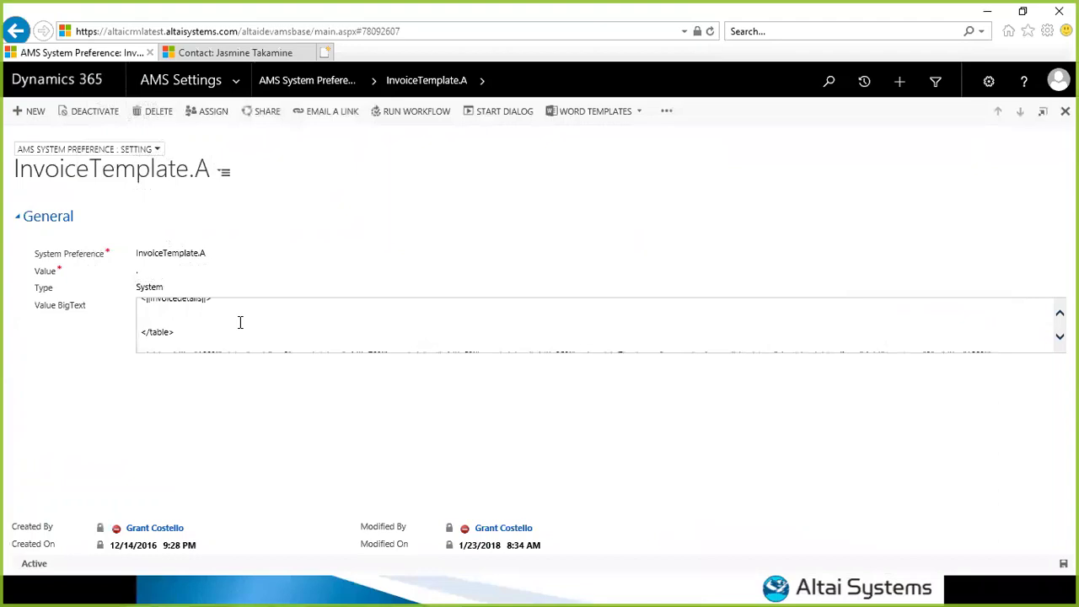
{"action": "left_click", "coordinate": [241, 322]}
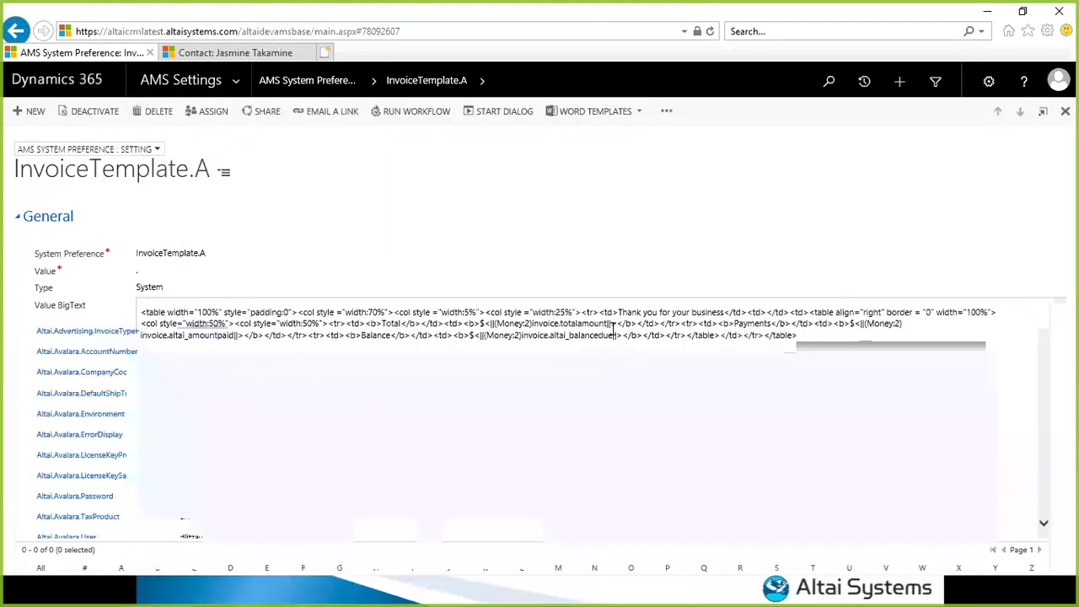
{"action": "left_click_drag", "start_coordinate": [479, 326], "coordinate": [570, 321]}
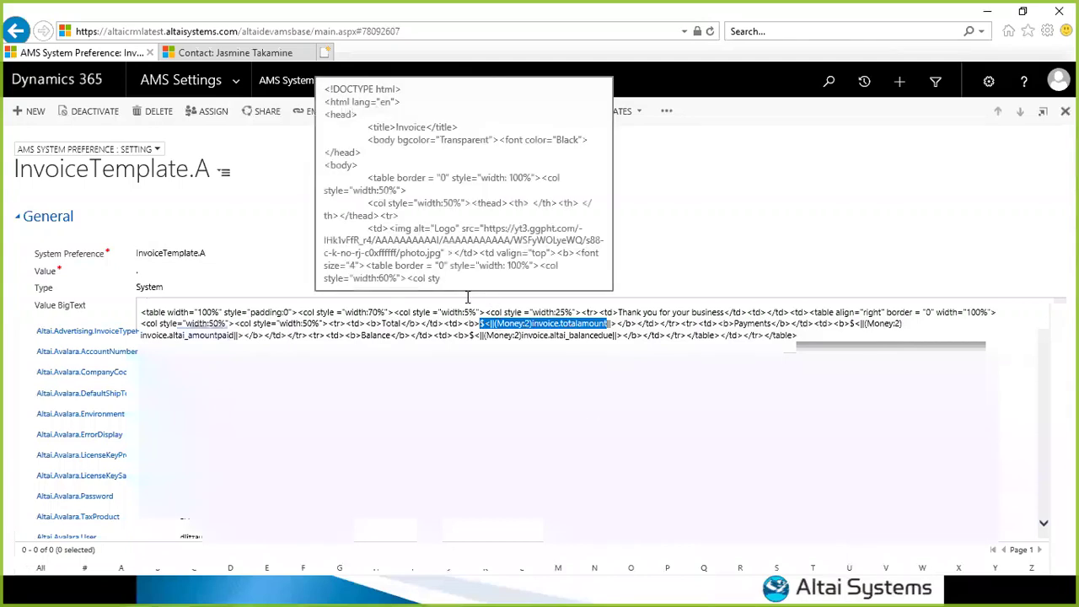
{"action": "left_click", "coordinate": [199, 323]}
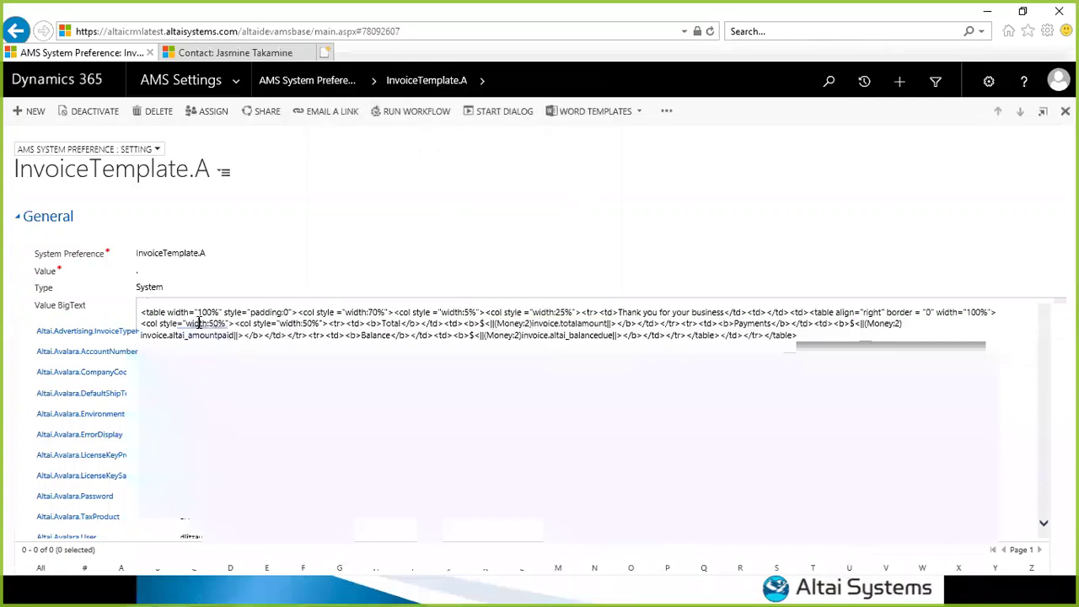
- Return to the workflow process window and review the HtmlTemplatebyName step's input properties, saving them on exit
{"action": "key", "text": "alt+Tab"}
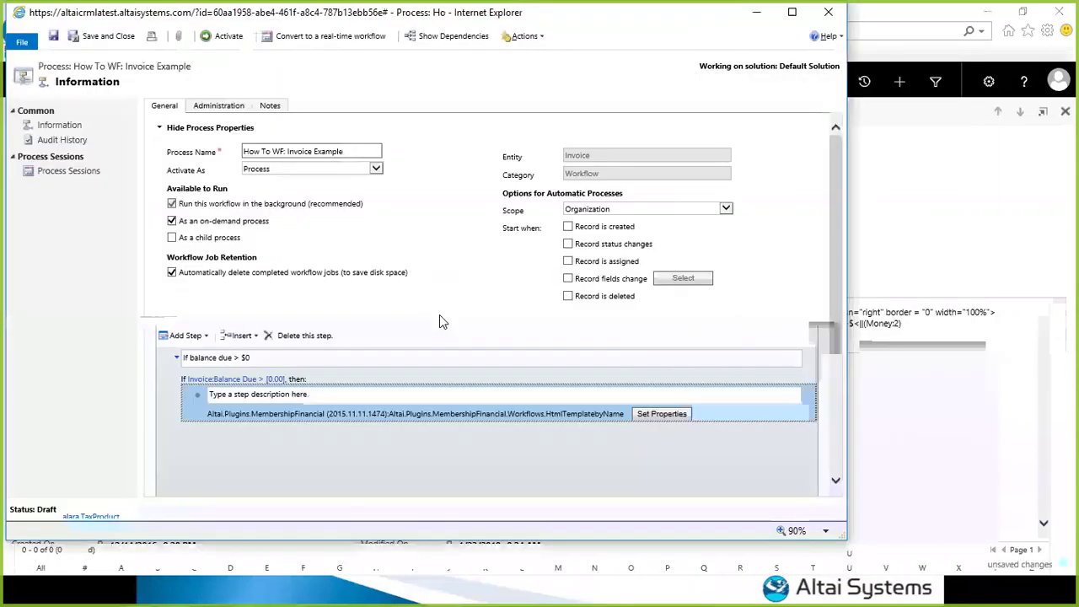
{"action": "left_click", "coordinate": [659, 415]}
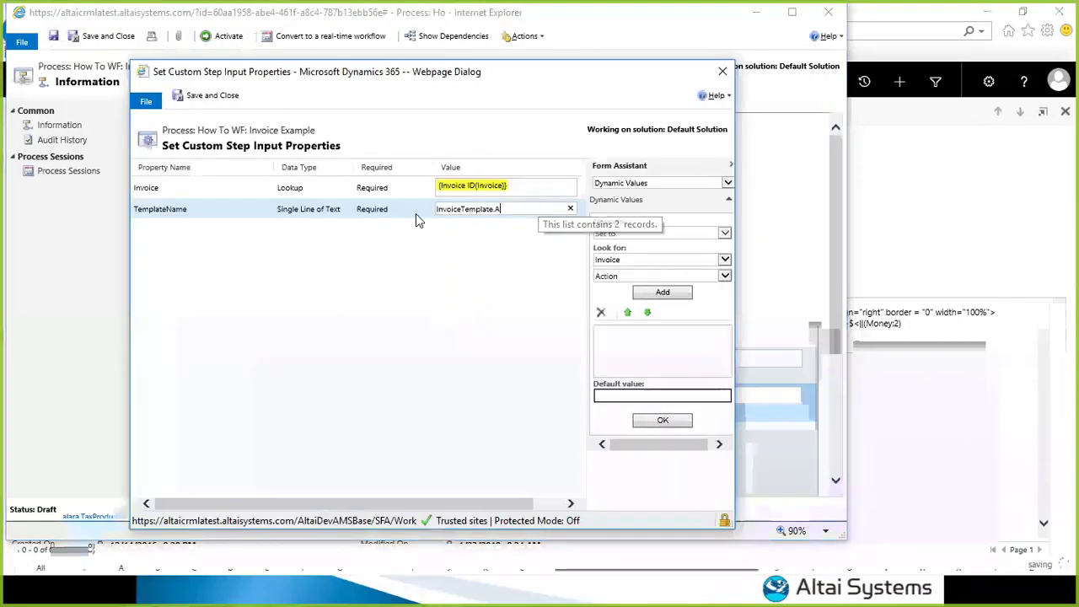
{"action": "left_click", "coordinate": [213, 97]}
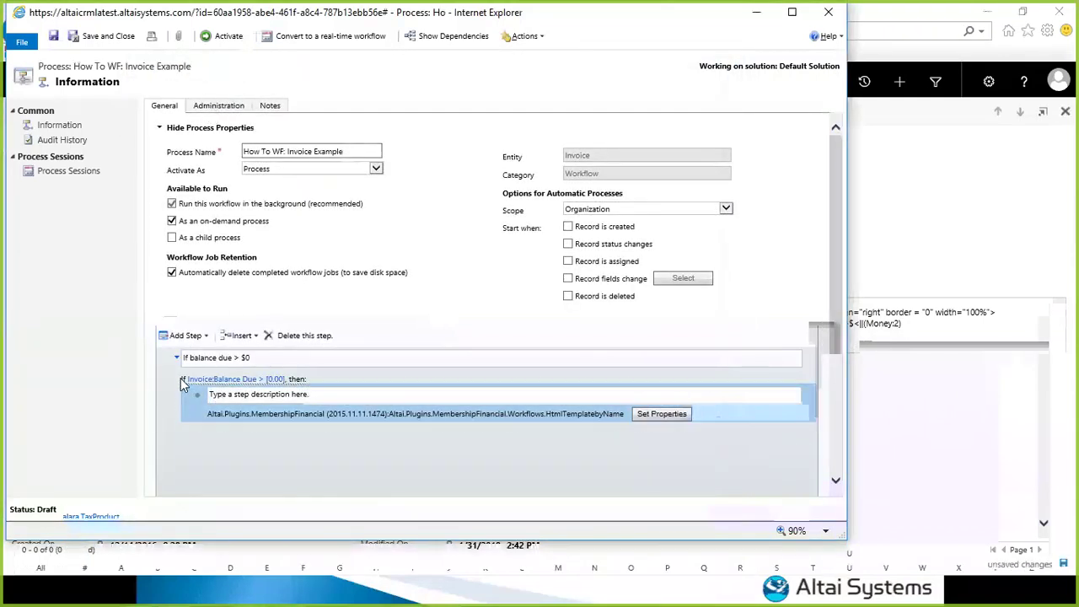
- Add a Stop Workflow step with status Succeeded after the HtmlTemplatebyName step inside the balance due condition
{"action": "left_click", "coordinate": [186, 336]}
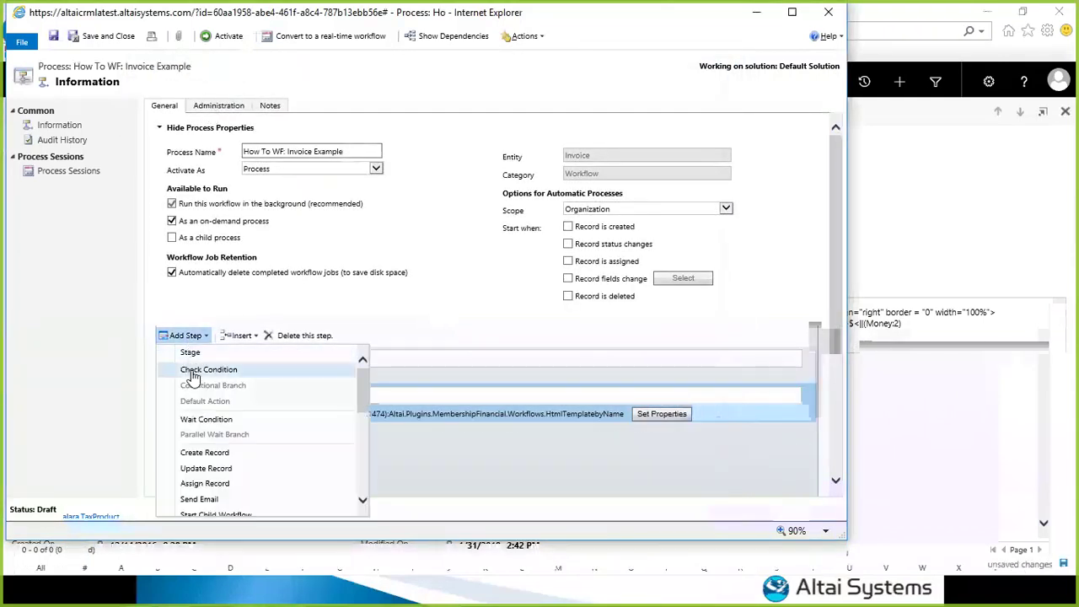
{"action": "scroll", "coordinate": [225, 493], "scroll_direction": "down", "scroll_amount": 1}
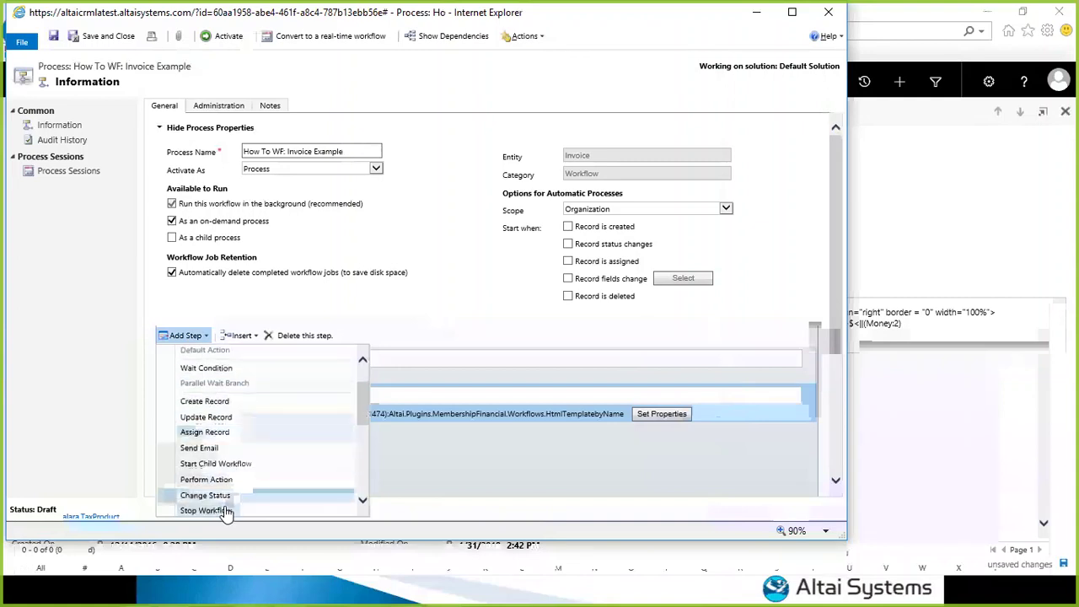
{"action": "left_click", "coordinate": [202, 509]}
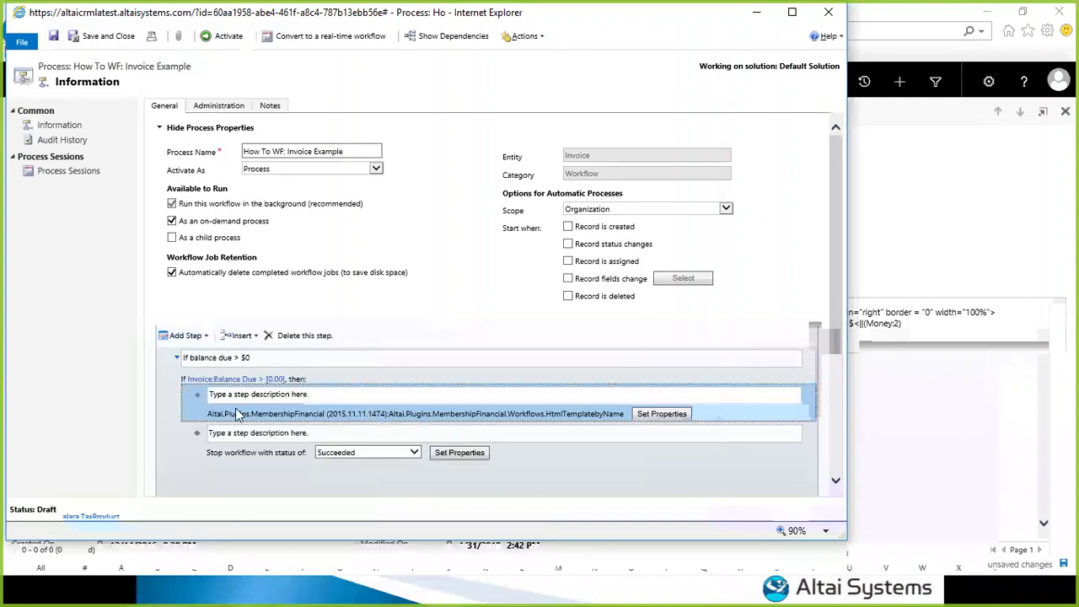
- Add a Default Action branch to the balance due condition, containing a Stop Workflow step with status Succeeded
{"action": "left_click", "coordinate": [185, 379]}
{"action": "left_click", "coordinate": [184, 335]}
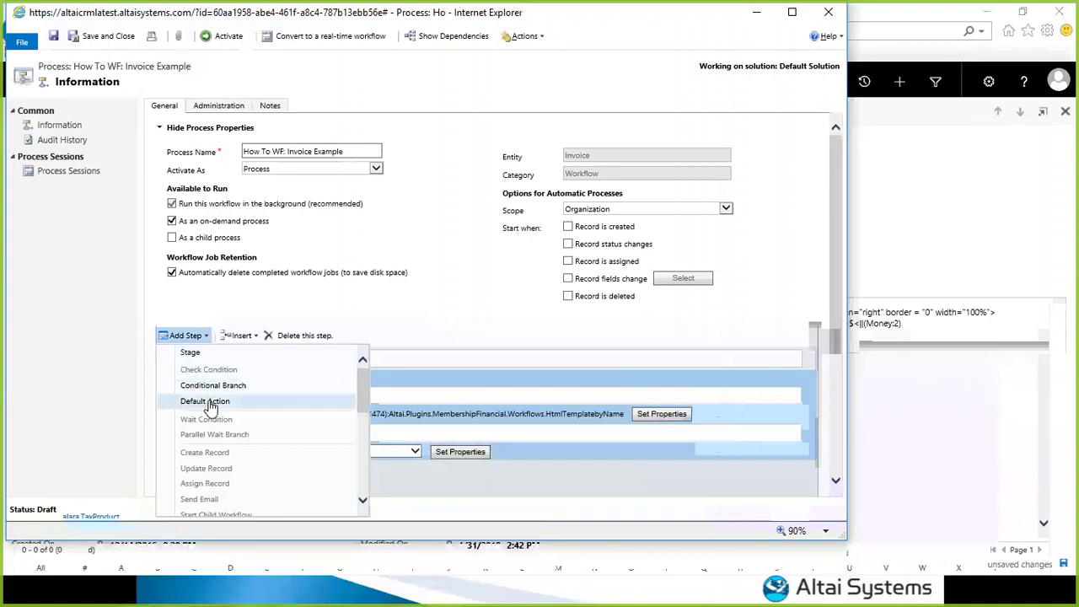
{"action": "left_click", "coordinate": [210, 403]}
{"action": "scroll", "coordinate": [224, 421], "scroll_direction": "down", "scroll_amount": 2}
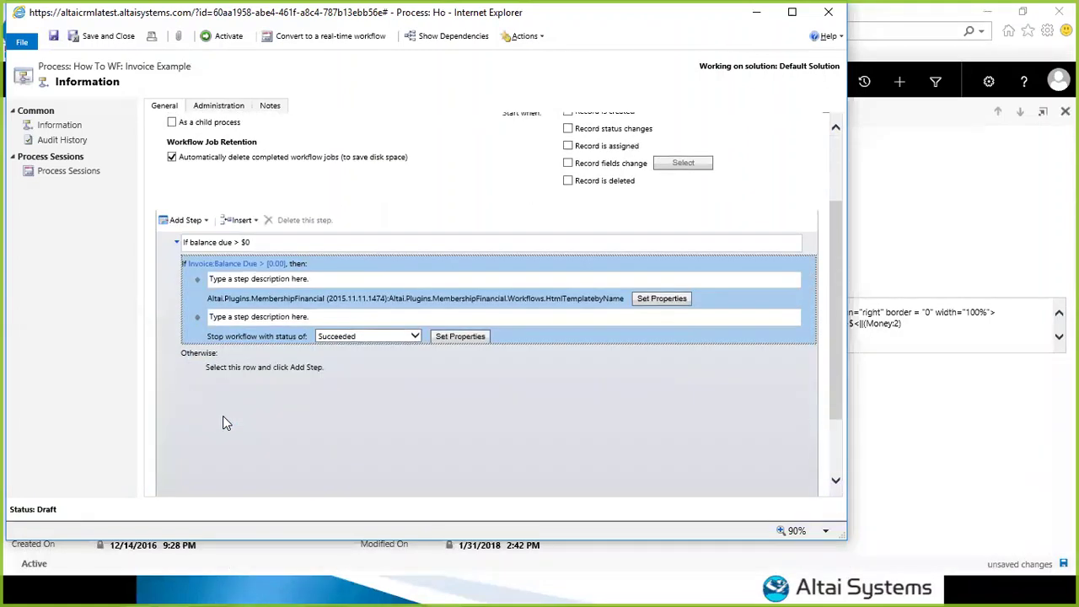
{"action": "left_click", "coordinate": [237, 371]}
{"action": "left_click", "coordinate": [185, 220]}
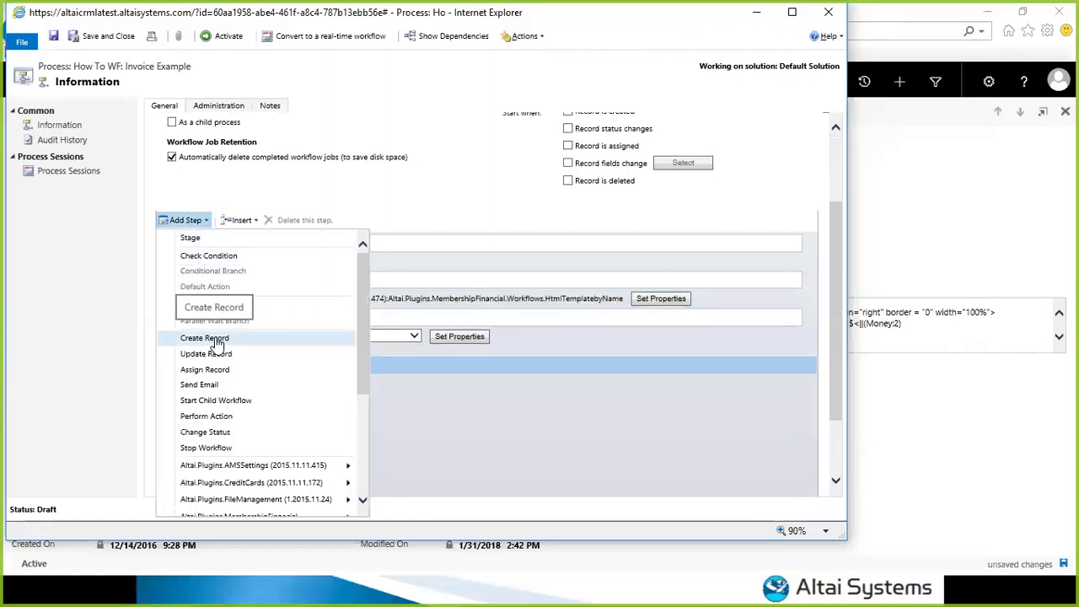
{"action": "left_click", "coordinate": [234, 449]}
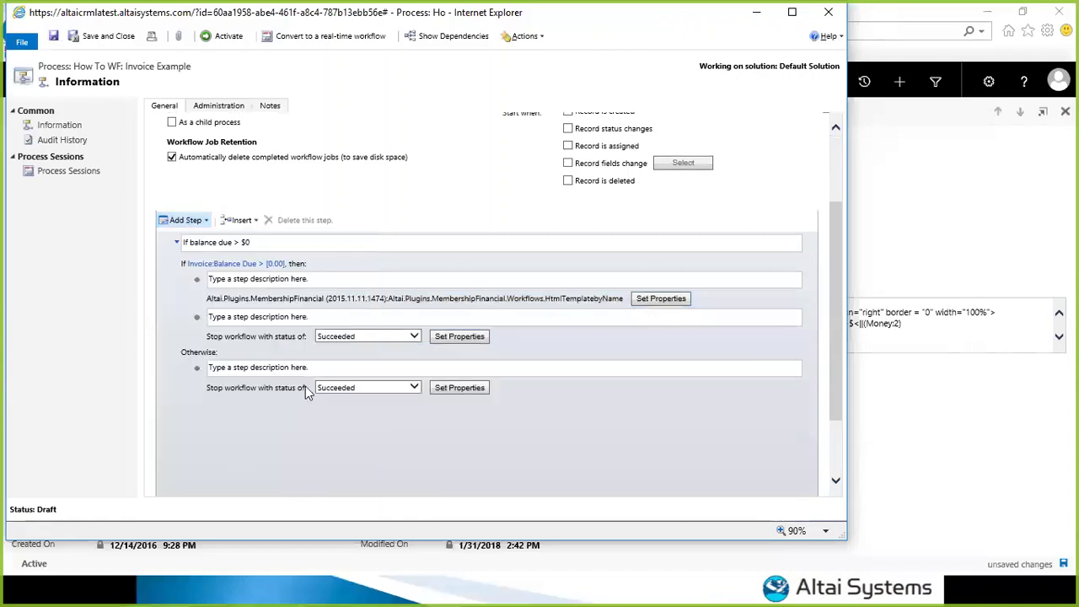
- Activate the How To WF: Invoice Example workflow and move its window aside
{"action": "left_click", "coordinate": [227, 42]}
{"action": "left_click", "coordinate": [509, 348]}
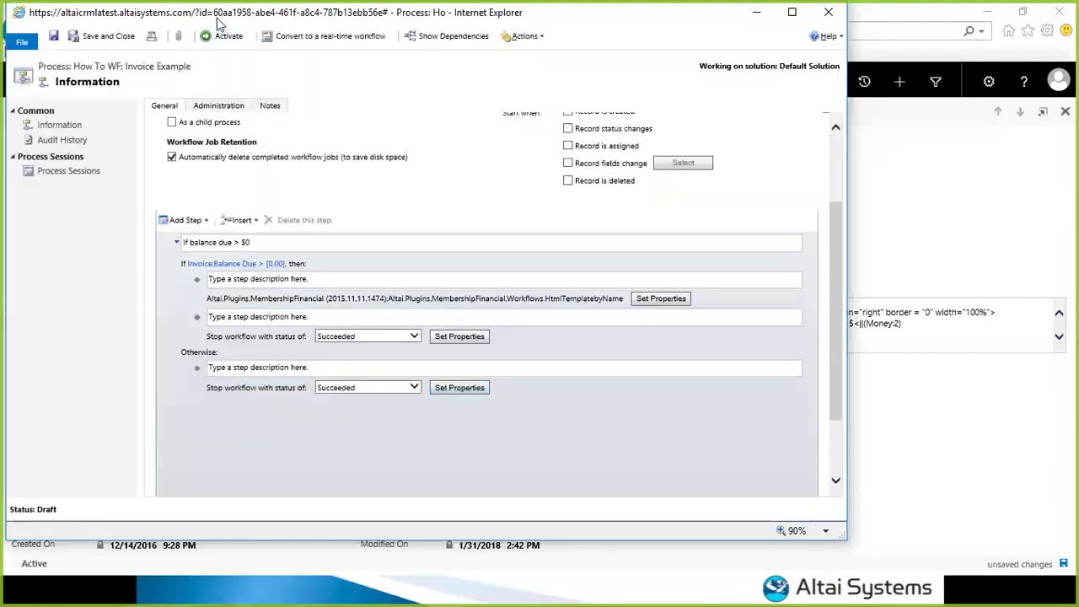
{"action": "left_click_drag", "start_coordinate": [217, 23], "coordinate": [325, 38]}
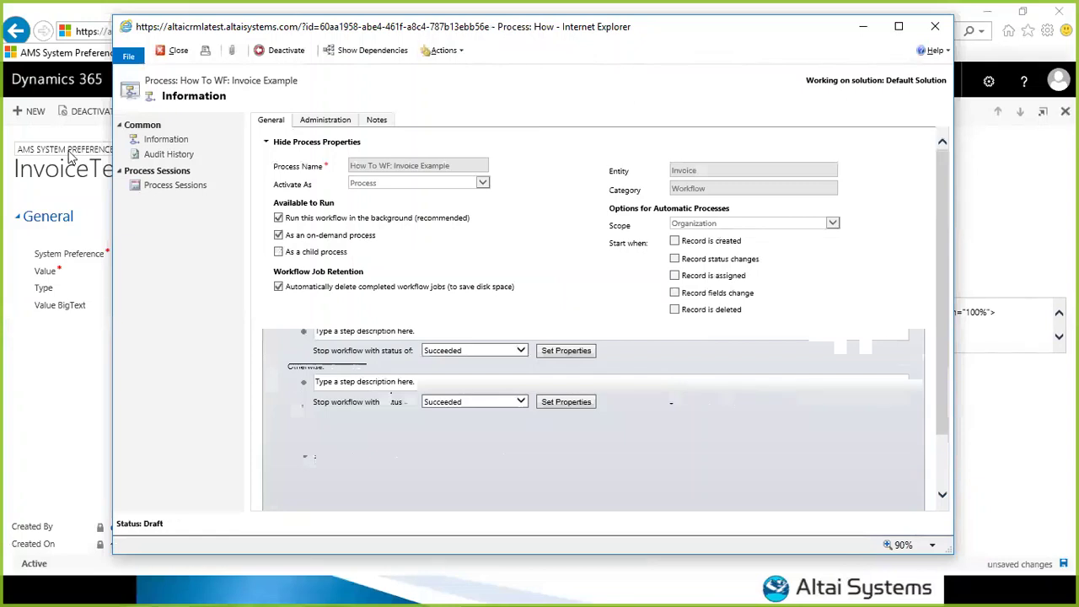
- Switch to the open contact record in the main browser window and show its related invoices
{"action": "left_click", "coordinate": [86, 14]}
{"action": "left_click", "coordinate": [256, 54]}
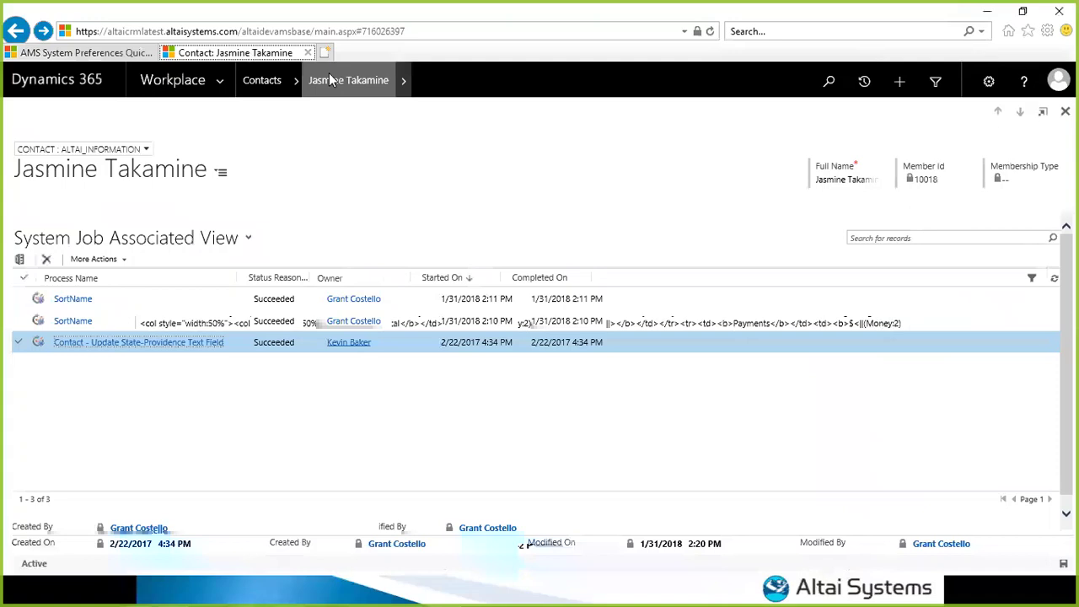
{"action": "left_click", "coordinate": [404, 82]}
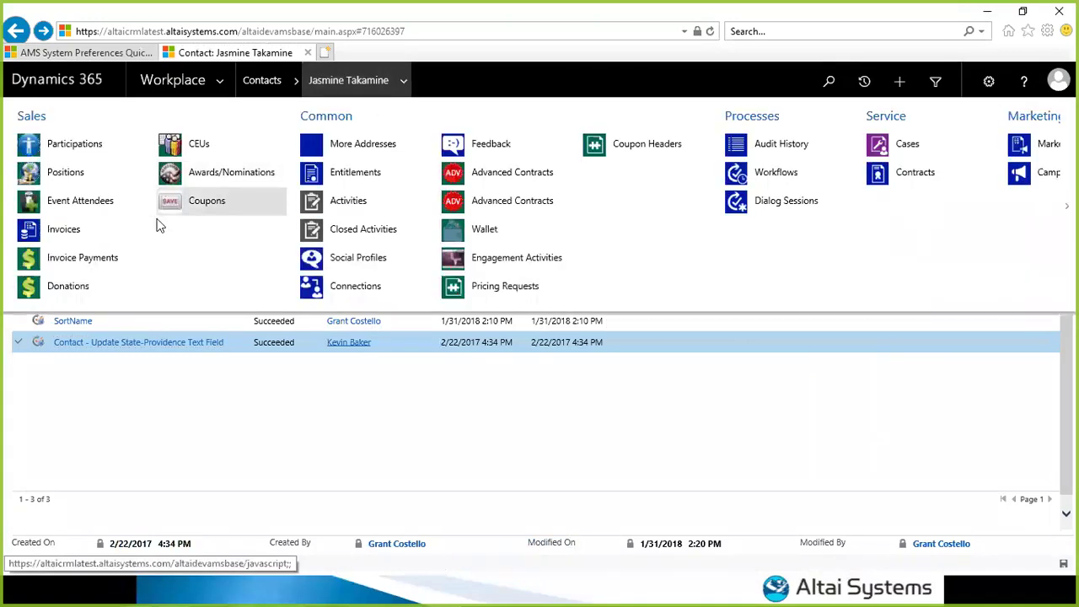
{"action": "left_click", "coordinate": [107, 232]}
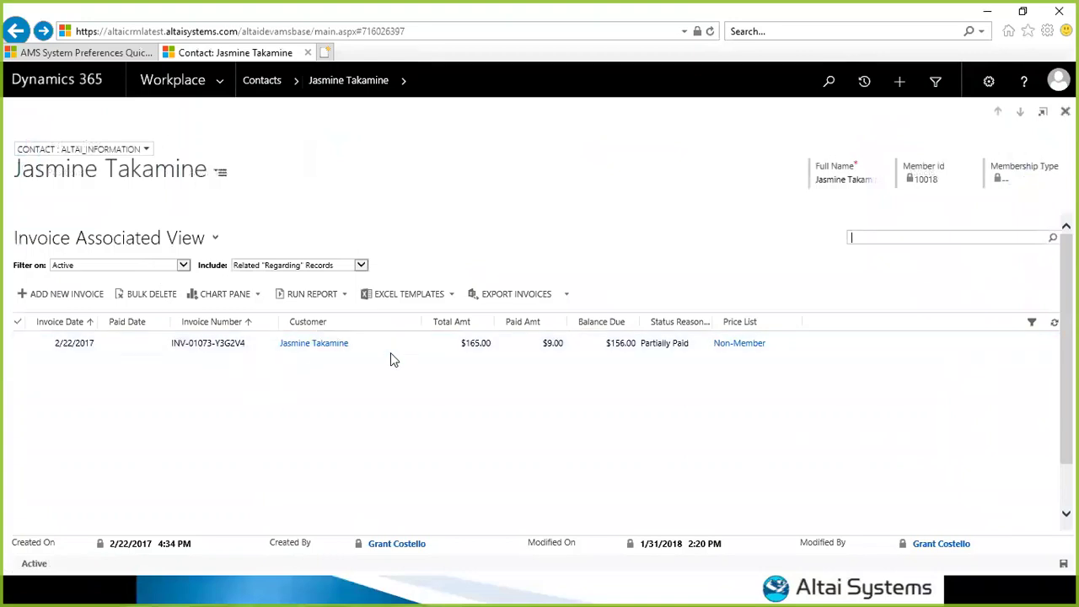
- Run the How To WF: Invoice Example on-demand workflow on the contact's partially paid invoice
{"action": "left_click", "coordinate": [398, 354]}
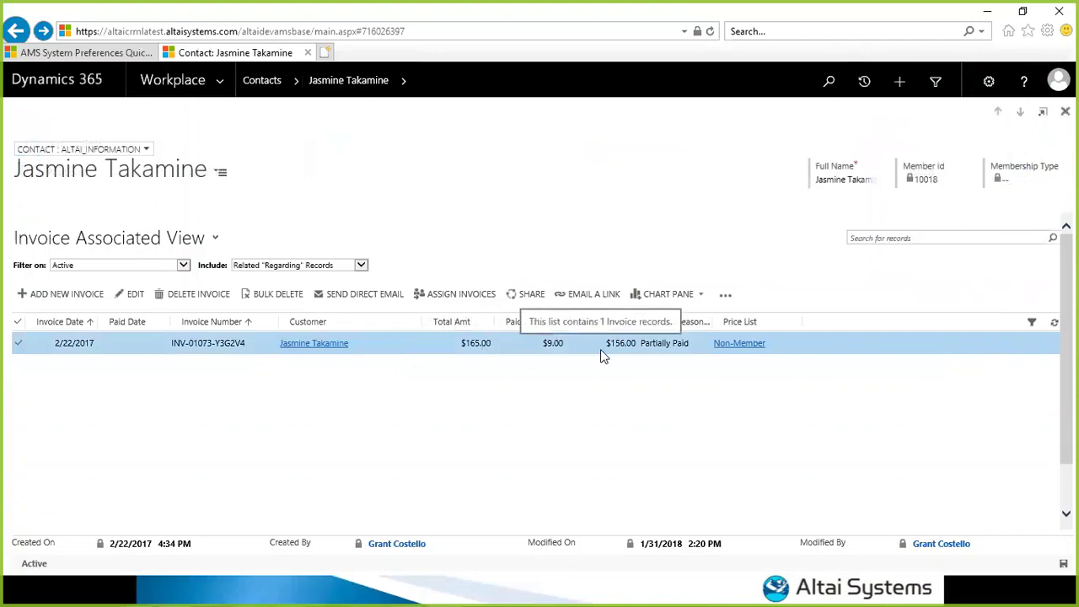
{"action": "left_click", "coordinate": [404, 81]}
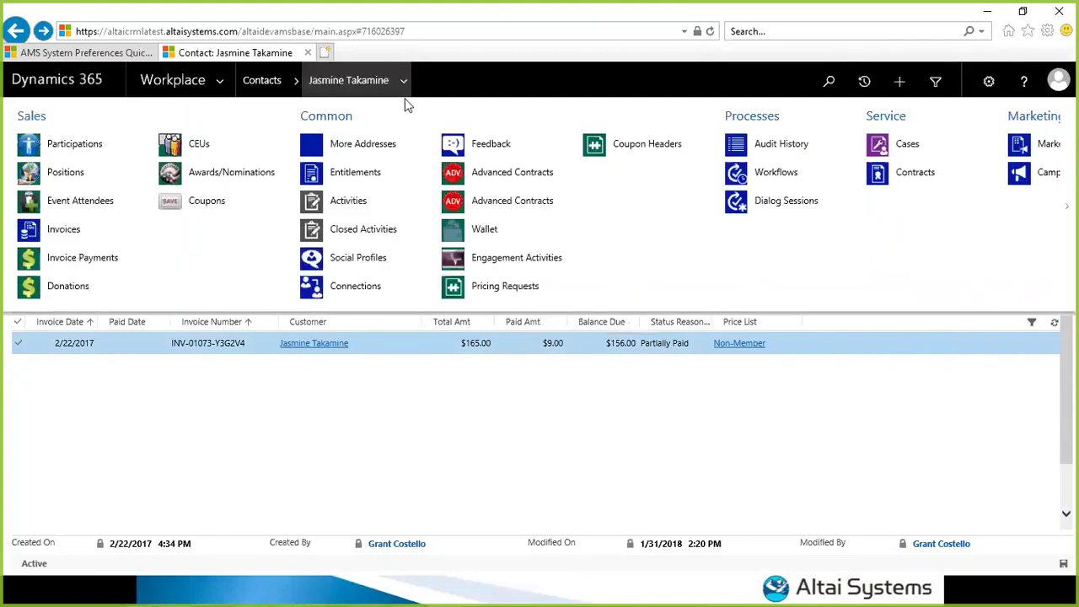
{"action": "left_click", "coordinate": [409, 352]}
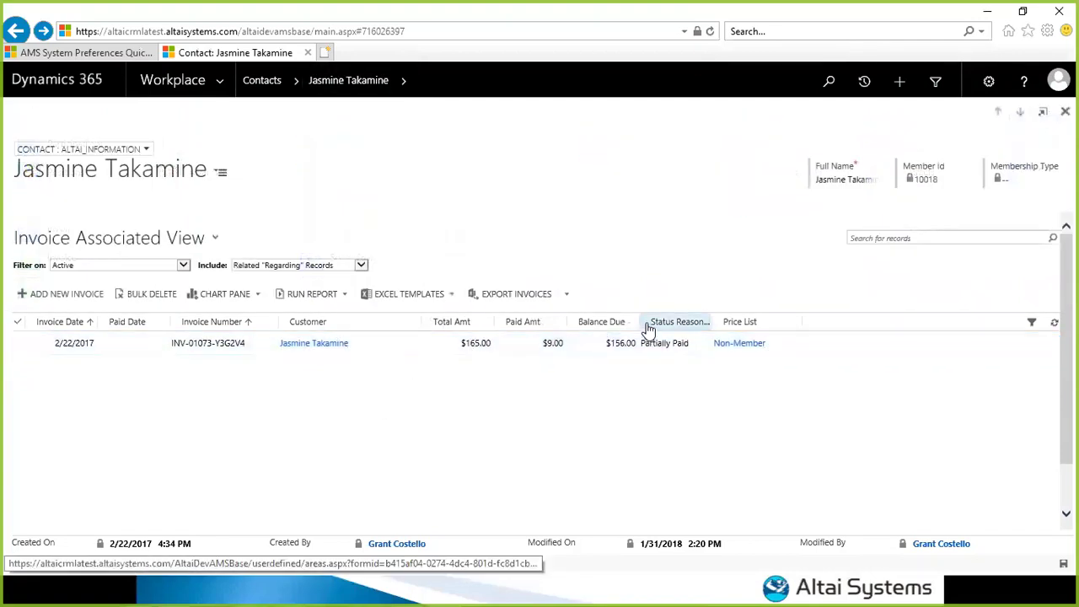
{"action": "left_click", "coordinate": [425, 348]}
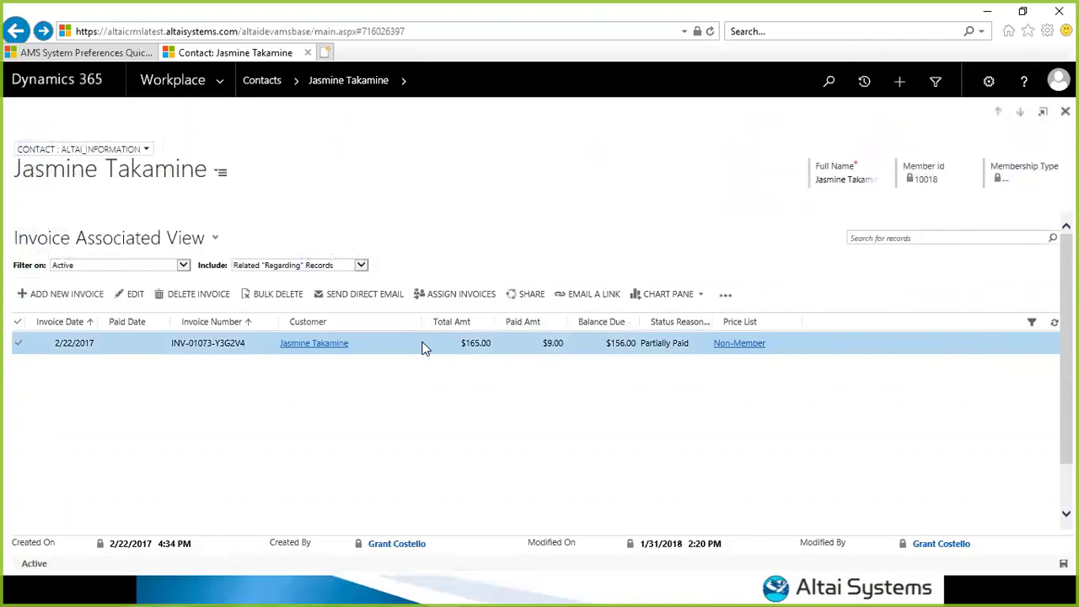
{"action": "left_click", "coordinate": [725, 295]}
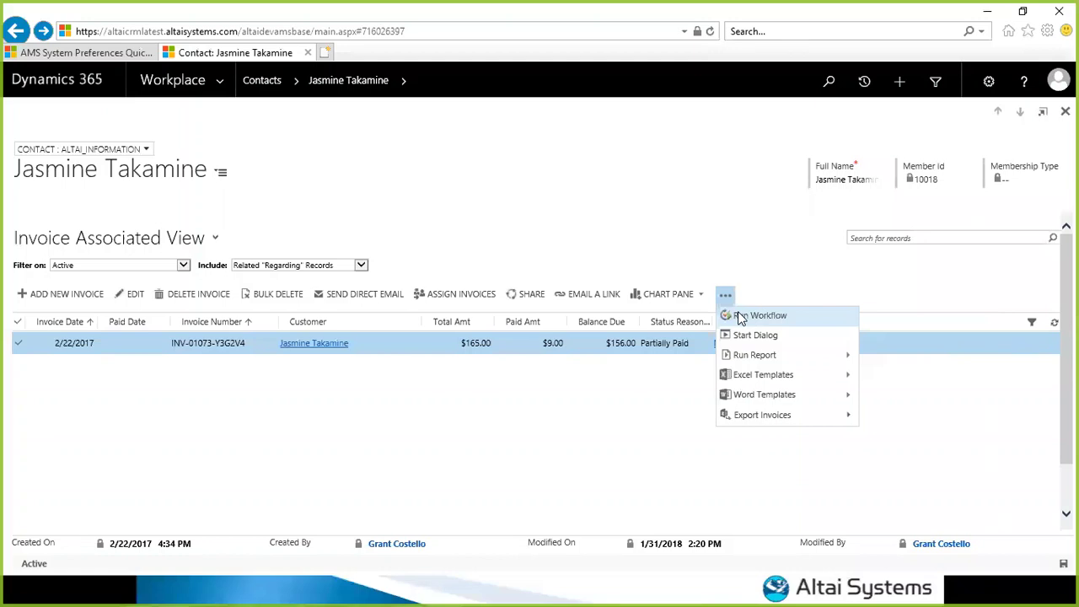
{"action": "left_click", "coordinate": [740, 316]}
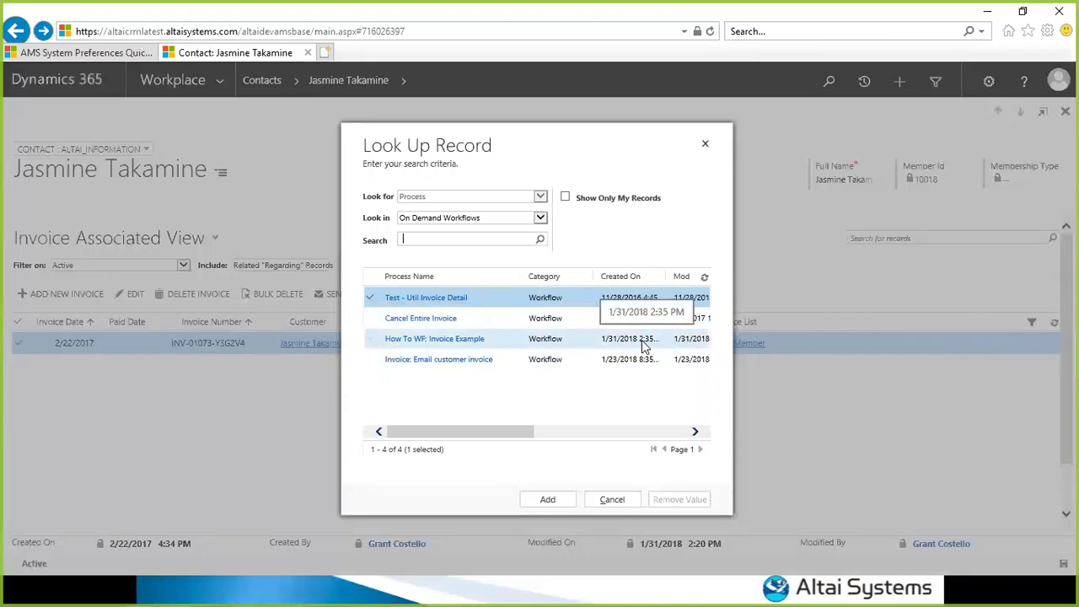
{"action": "double_click", "coordinate": [588, 338]}
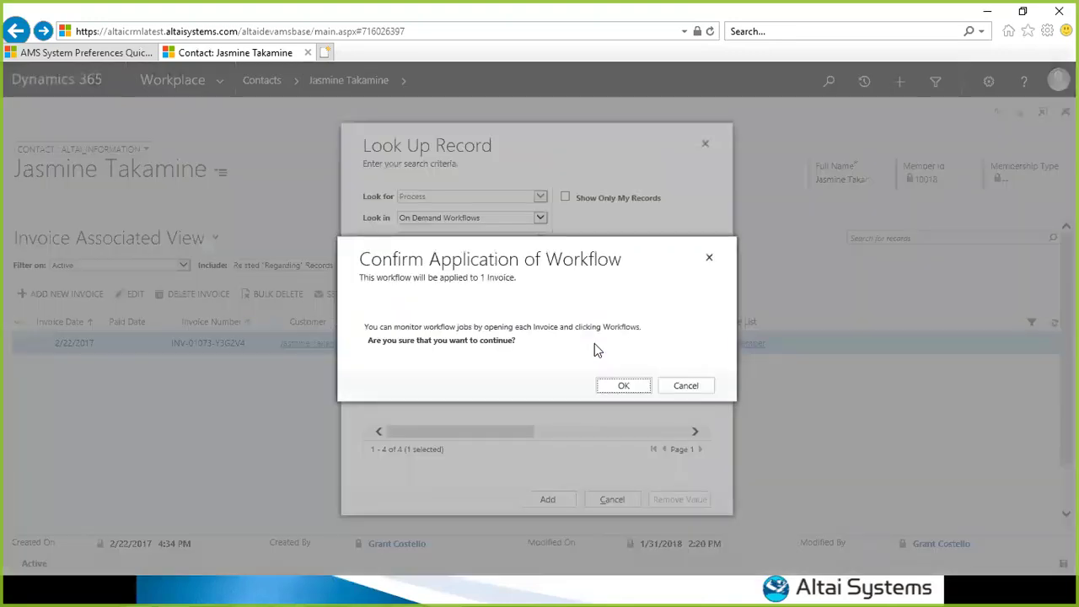
{"action": "left_click", "coordinate": [628, 388]}
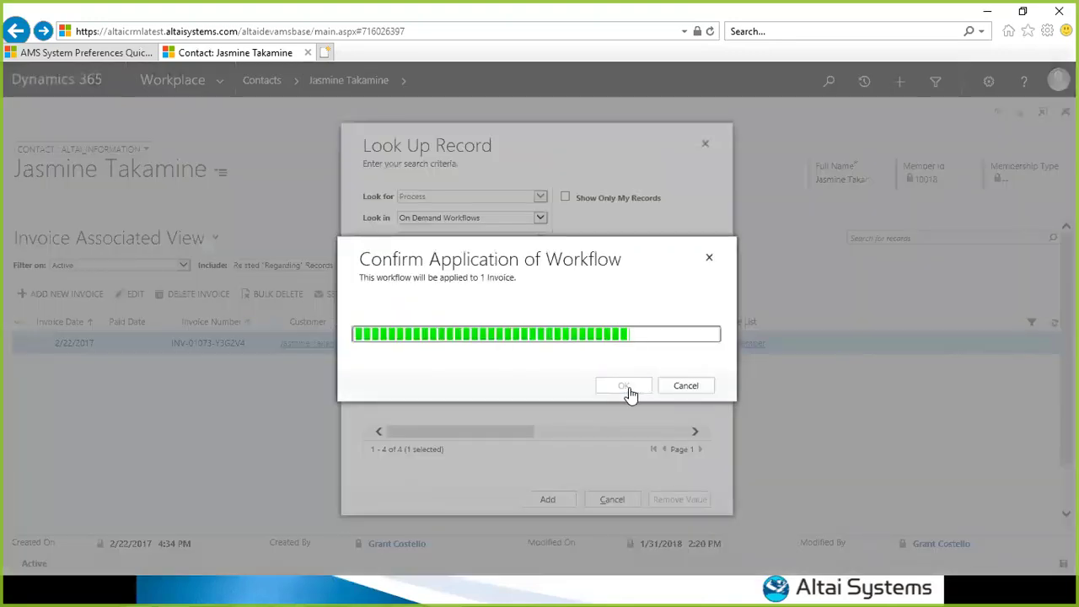
- Open the invoice record and view the on-demand workflows available to it, without running any
{"action": "double_click", "coordinate": [417, 350]}
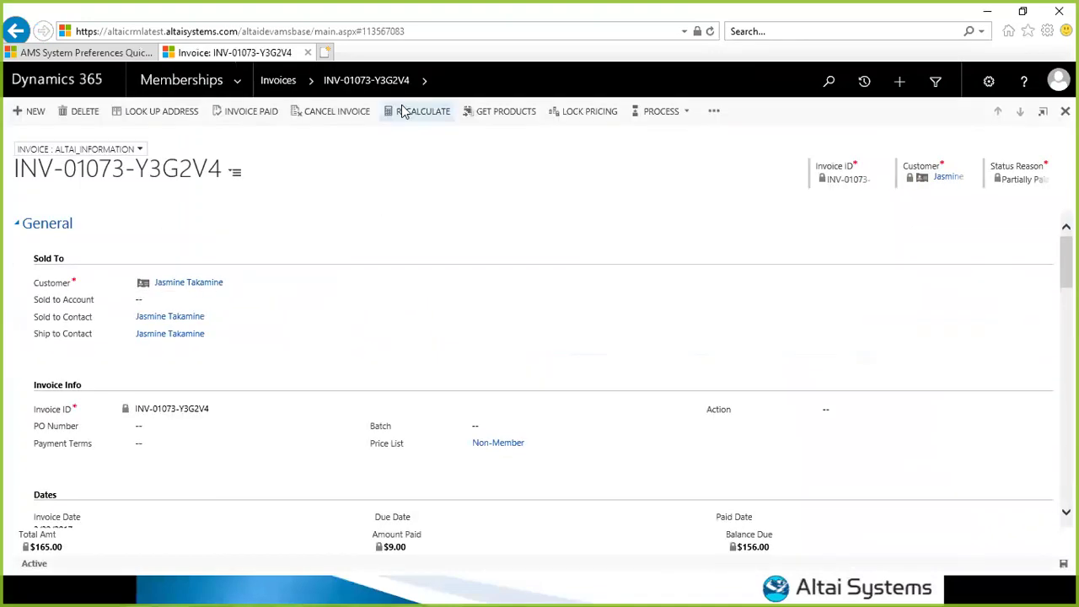
{"action": "left_click", "coordinate": [713, 111]}
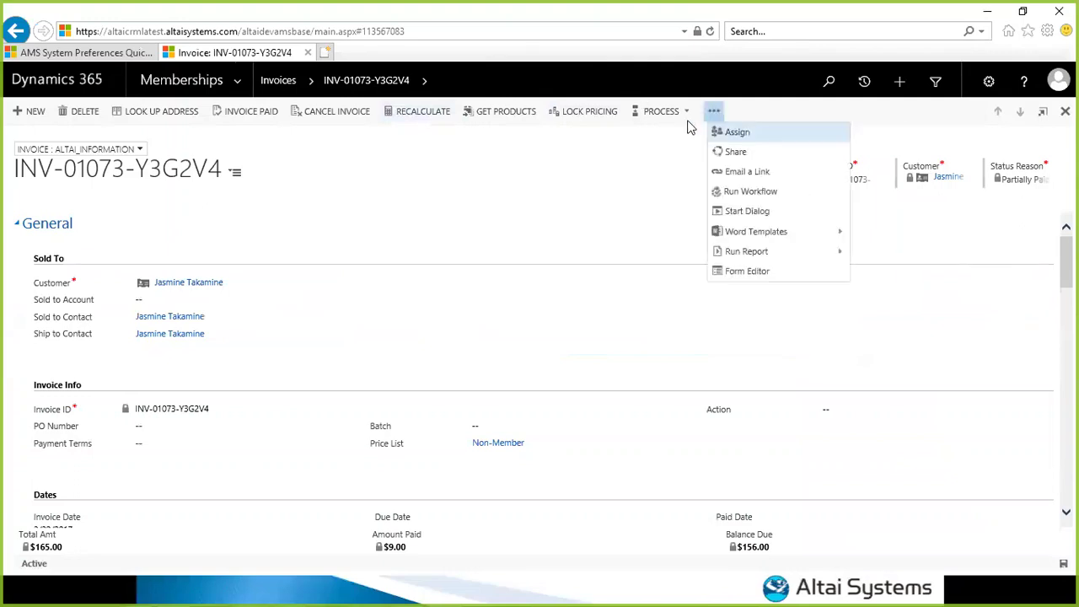
{"action": "left_click", "coordinate": [747, 192]}
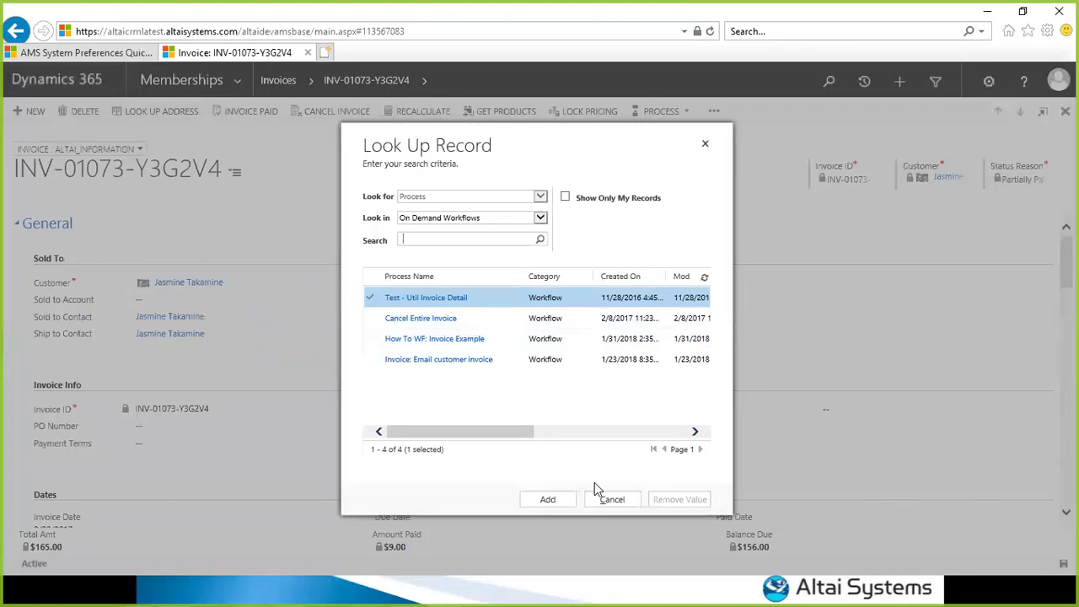
{"action": "left_click", "coordinate": [628, 498]}
- Go to the Open Invoices list and select the first twelve invoices together
{"action": "left_click", "coordinate": [300, 80]}
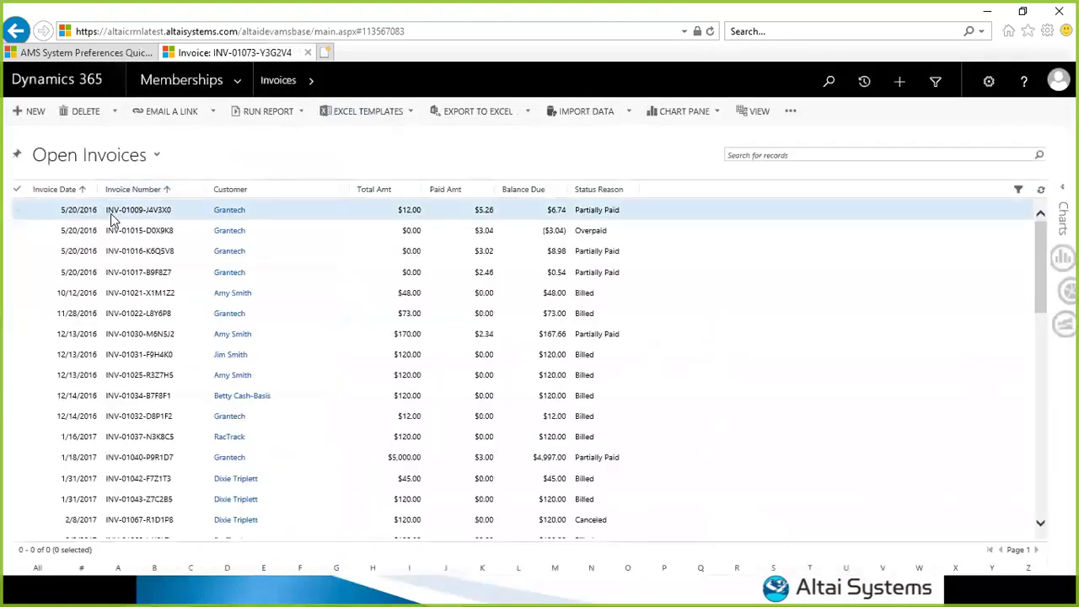
{"action": "left_click", "coordinate": [288, 212]}
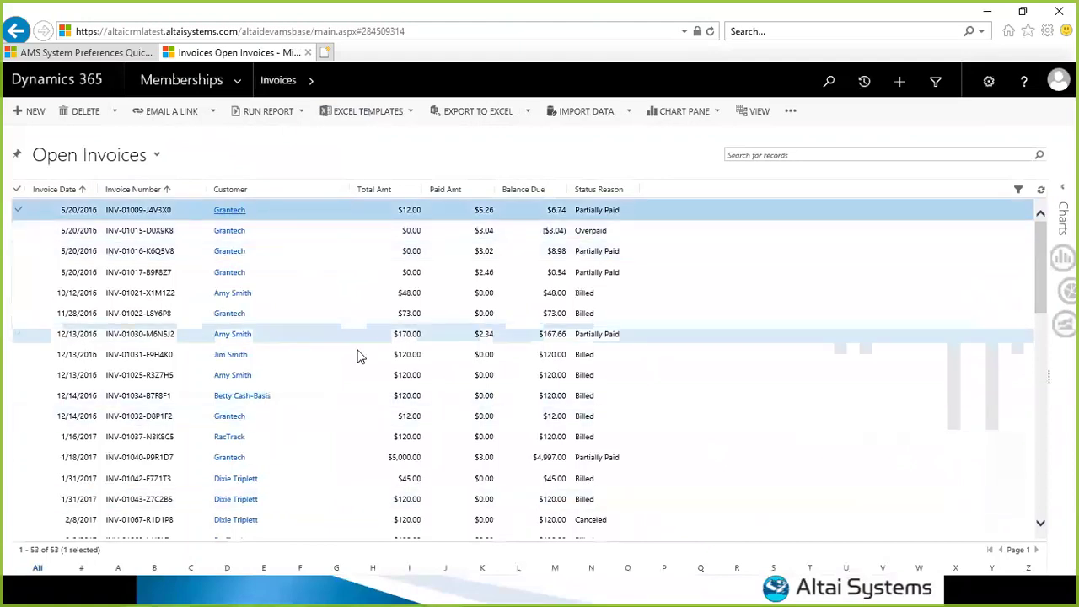
{"action": "left_click", "coordinate": [336, 435], "text": "shift"}
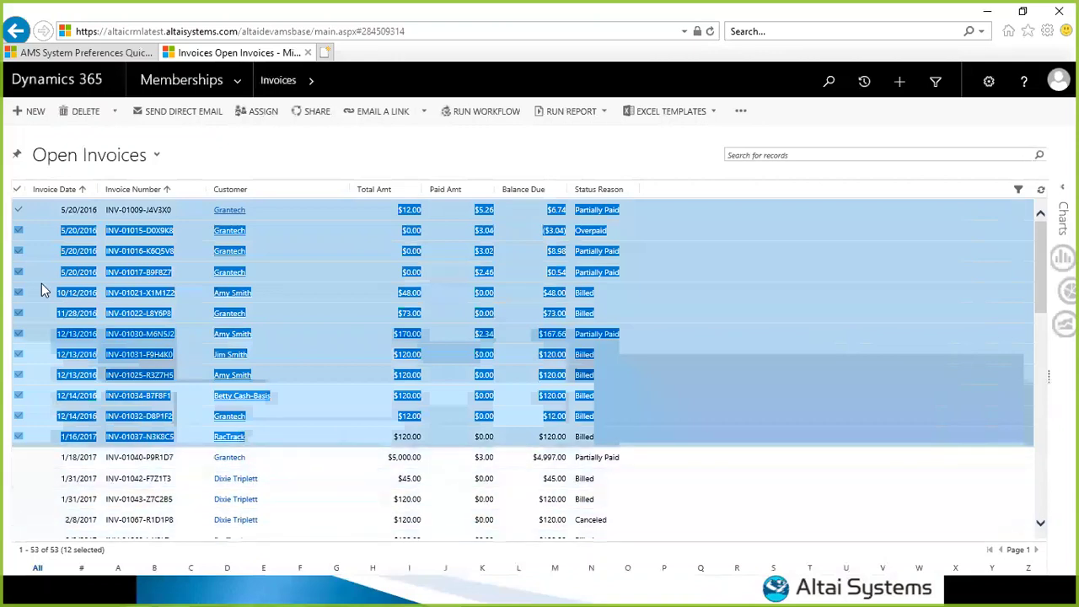
- Select all invoices on the page and view the on-demand workflows available for them, without running any
{"action": "key", "text": "ctrl+a"}
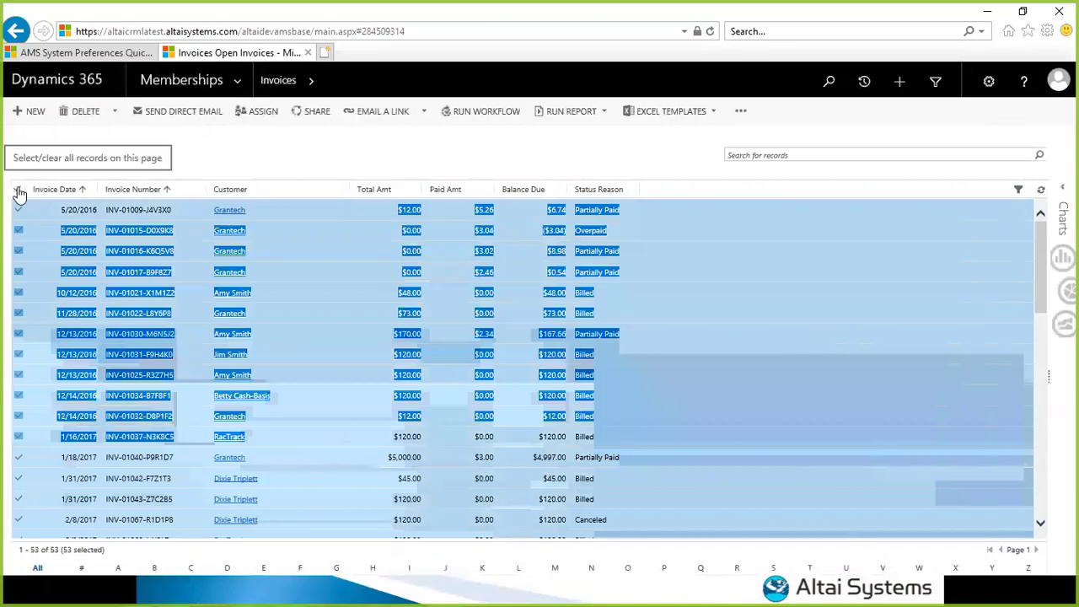
{"action": "left_click", "coordinate": [493, 115]}
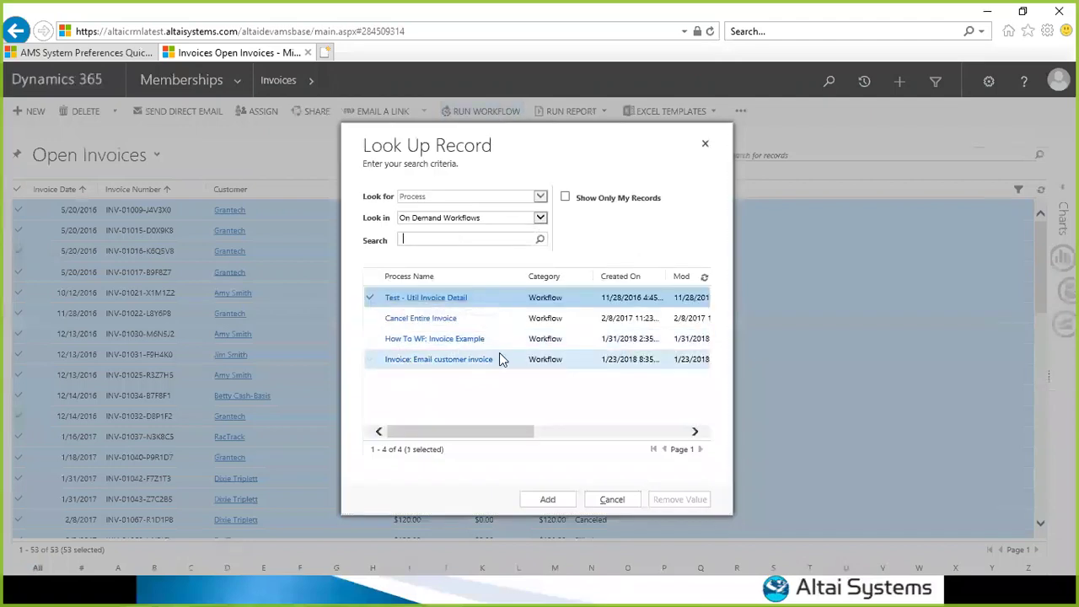
{"action": "left_click", "coordinate": [614, 503]}
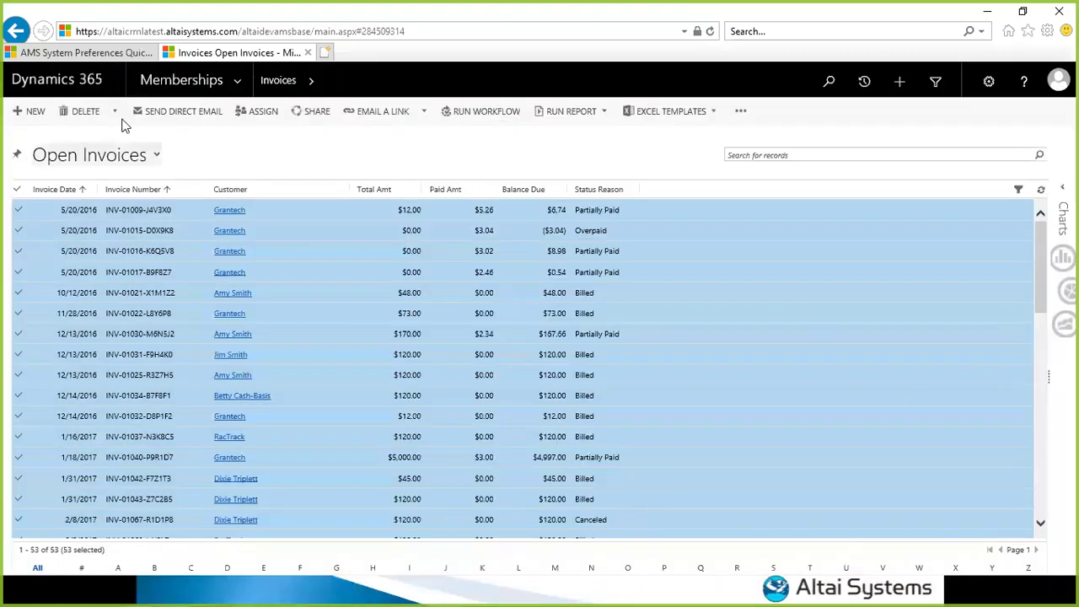
- Go back to the contact record and view its closed activities
{"action": "left_click", "coordinate": [14, 32]}
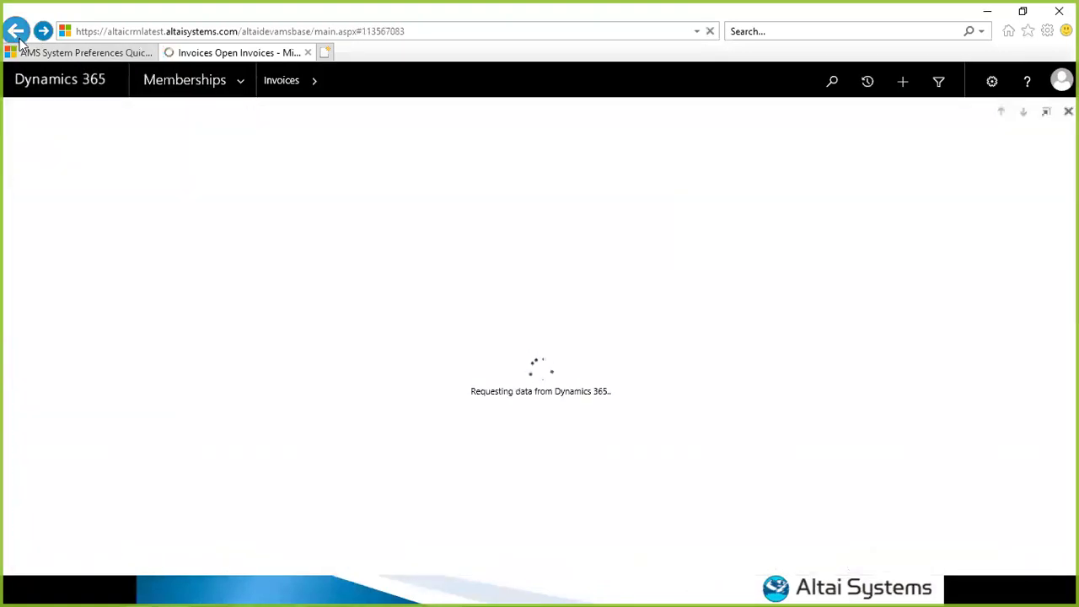
{"action": "left_click", "coordinate": [17, 35]}
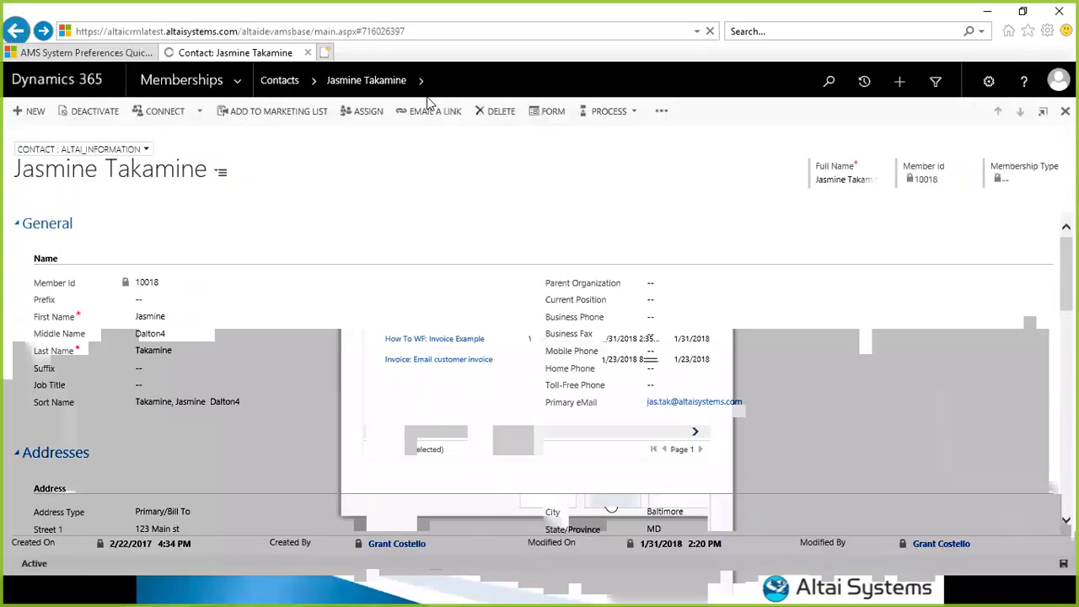
{"action": "left_click", "coordinate": [421, 85]}
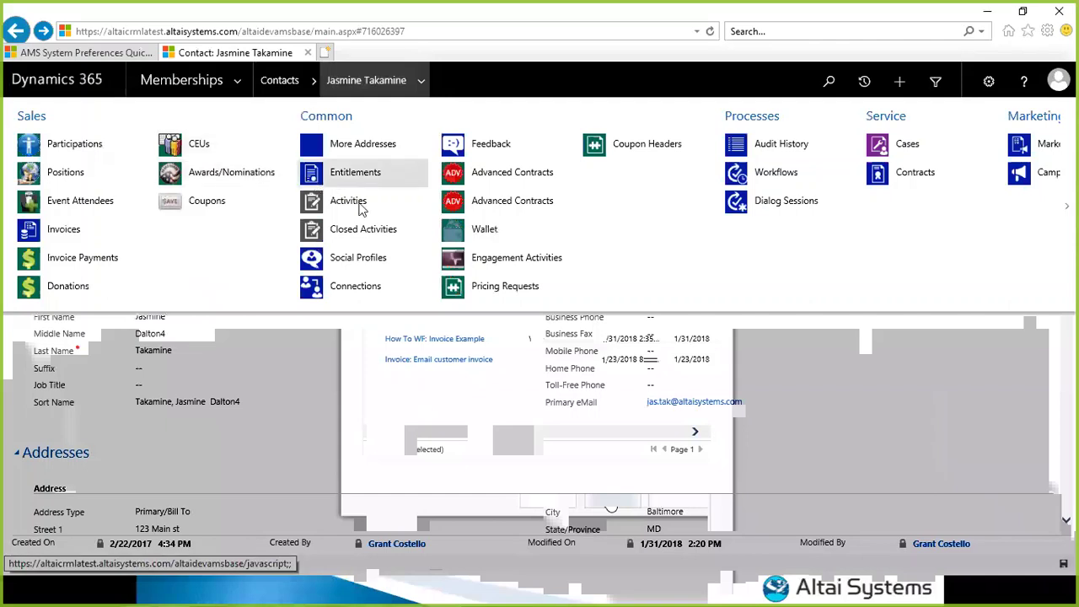
{"action": "left_click", "coordinate": [365, 229]}
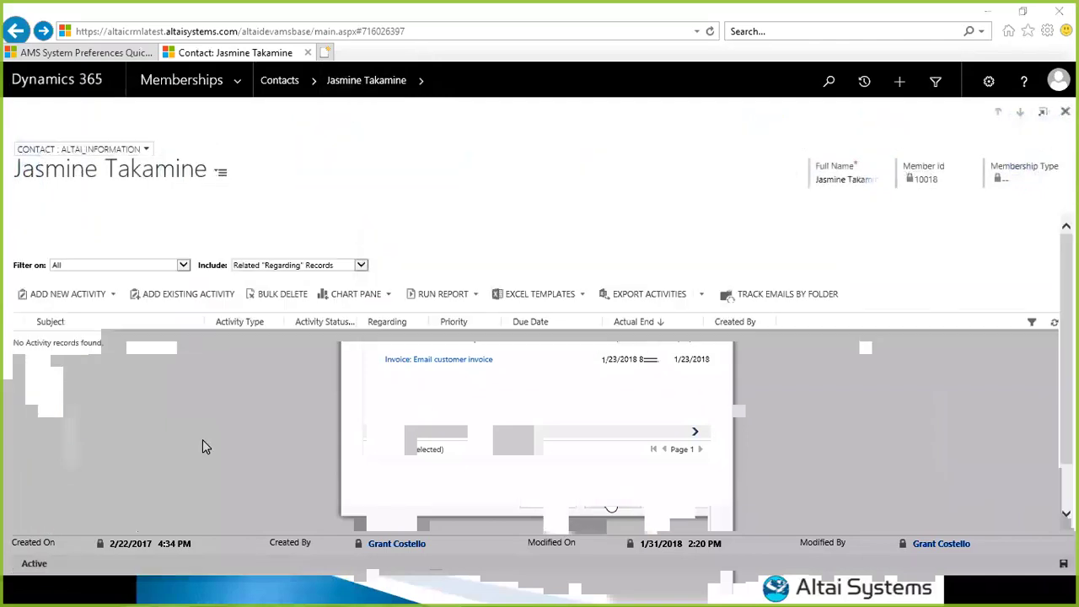
- Switch to the How To WF: Invoice Example process window and deactivate the workflow for editing
{"action": "key", "text": "alt+Tab"}
{"action": "left_click", "coordinate": [281, 52]}
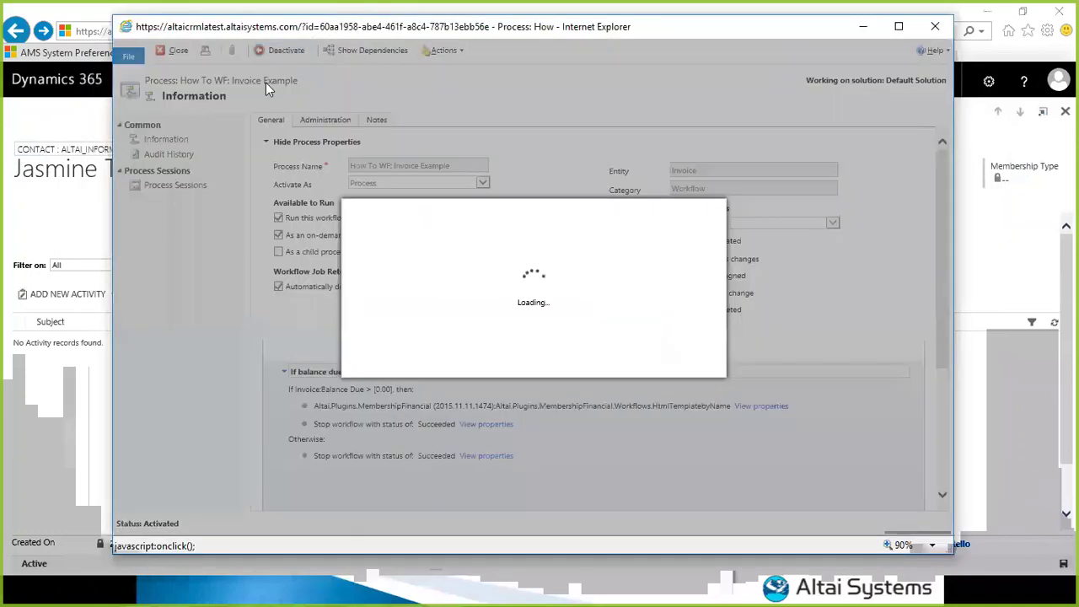
{"action": "left_click", "coordinate": [614, 366]}
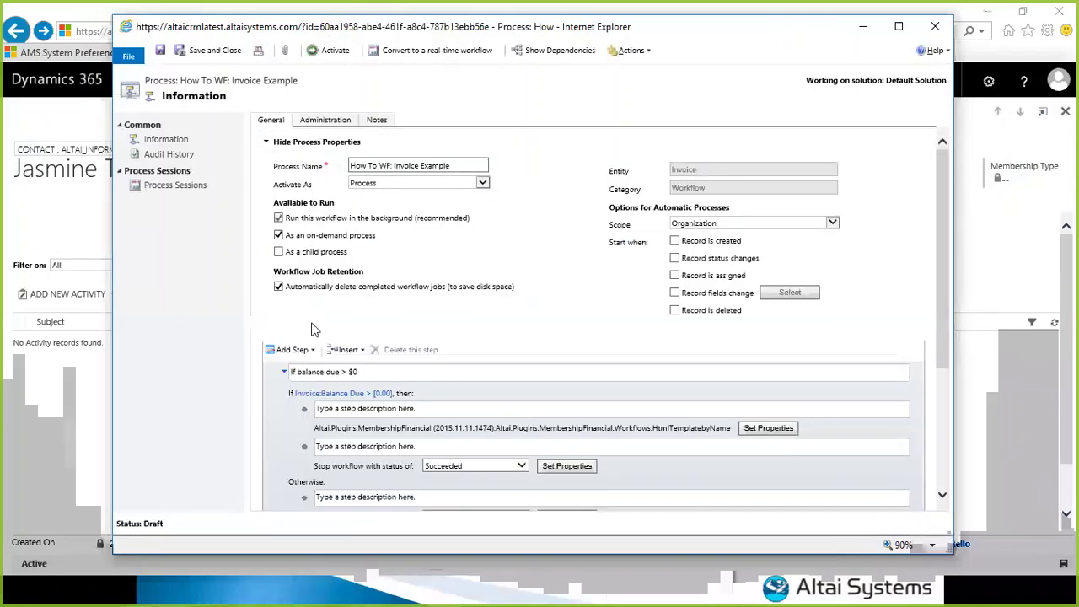
- Add a Send Email step directly after the HtmlTemplatebyName step in the balance due condition
{"action": "left_click", "coordinate": [320, 432]}
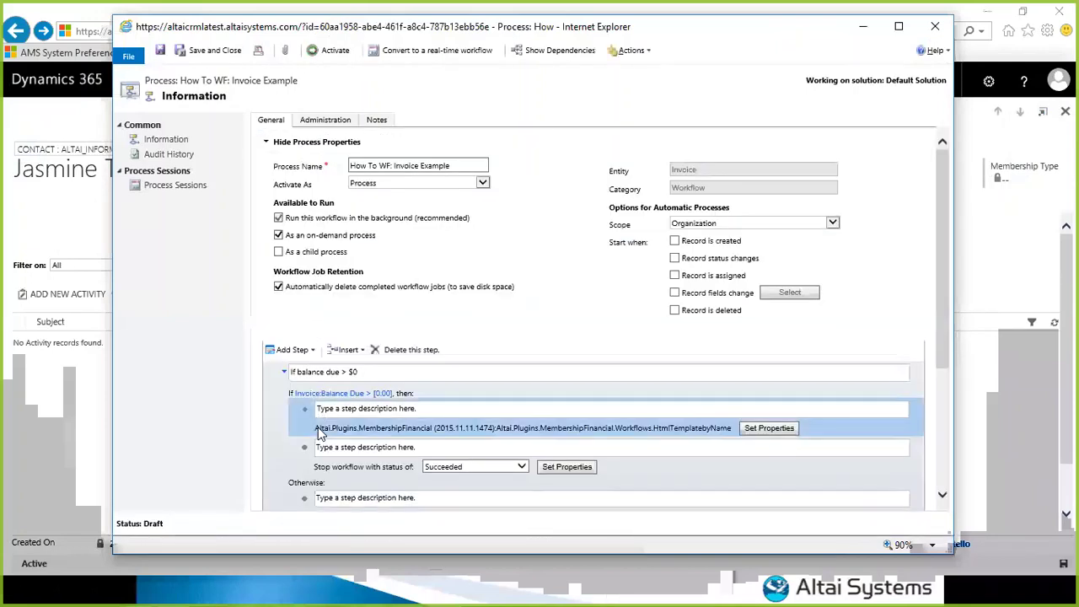
{"action": "left_click", "coordinate": [291, 349]}
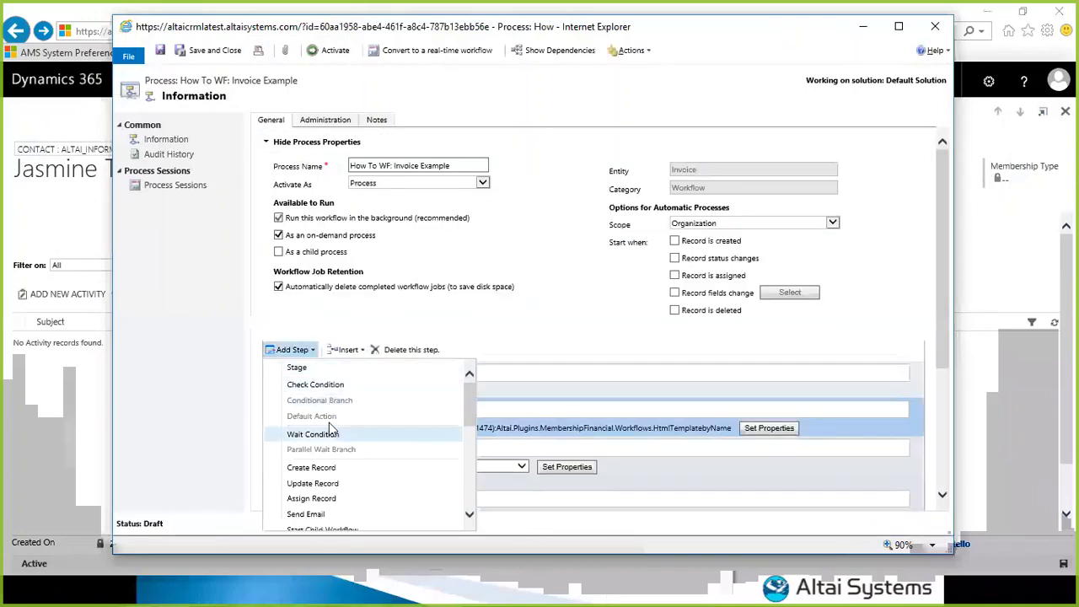
{"action": "scroll", "coordinate": [329, 480], "scroll_direction": "down", "scroll_amount": 1}
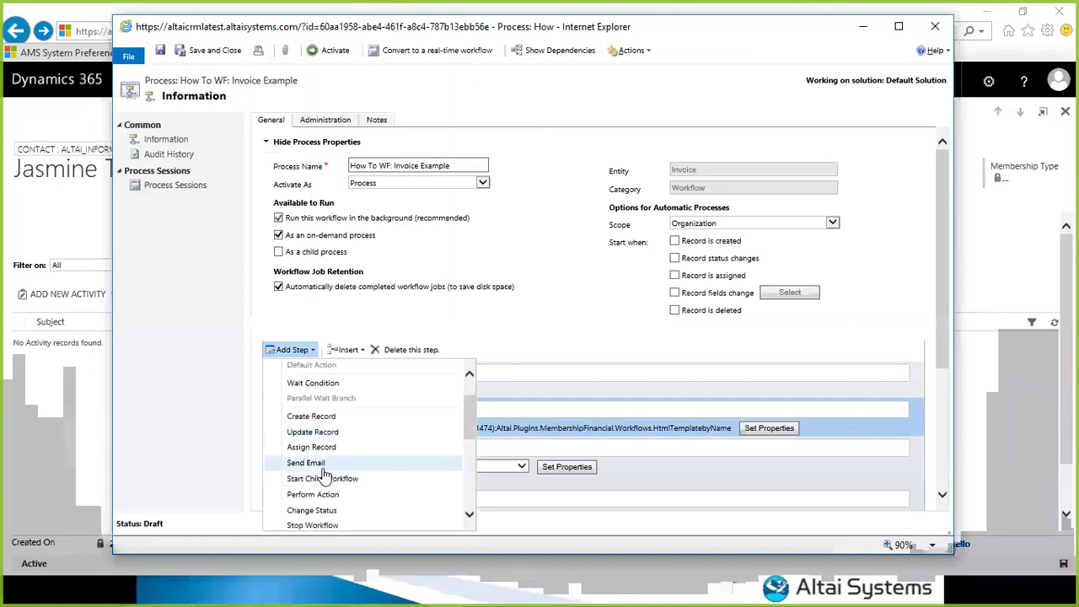
{"action": "left_click", "coordinate": [322, 469]}
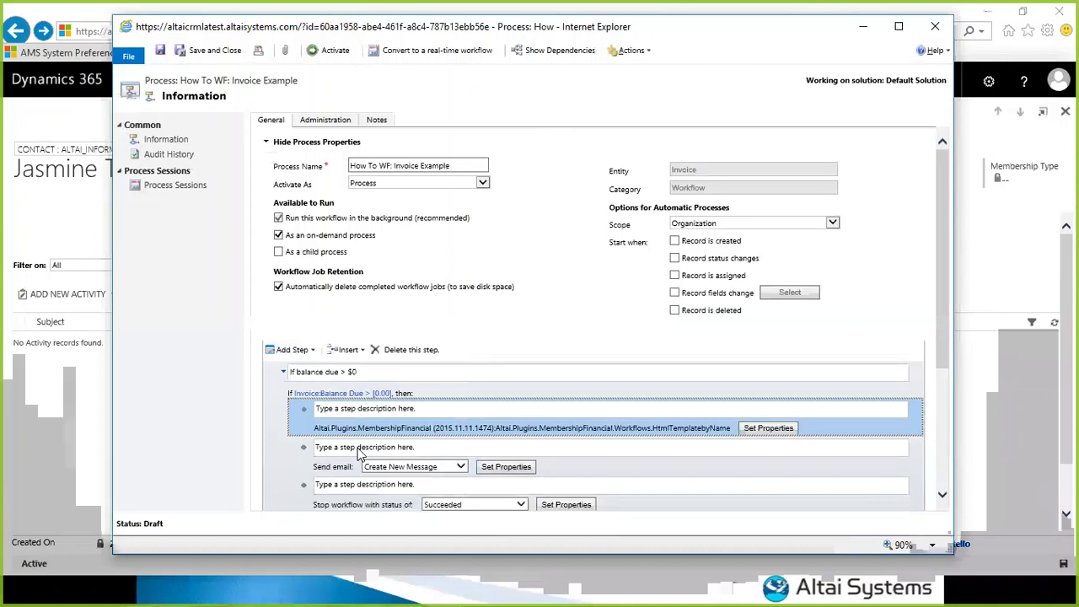
- Open the properties of the new Send Email step and enter the sender's name in the From field
{"action": "left_click", "coordinate": [497, 467]}
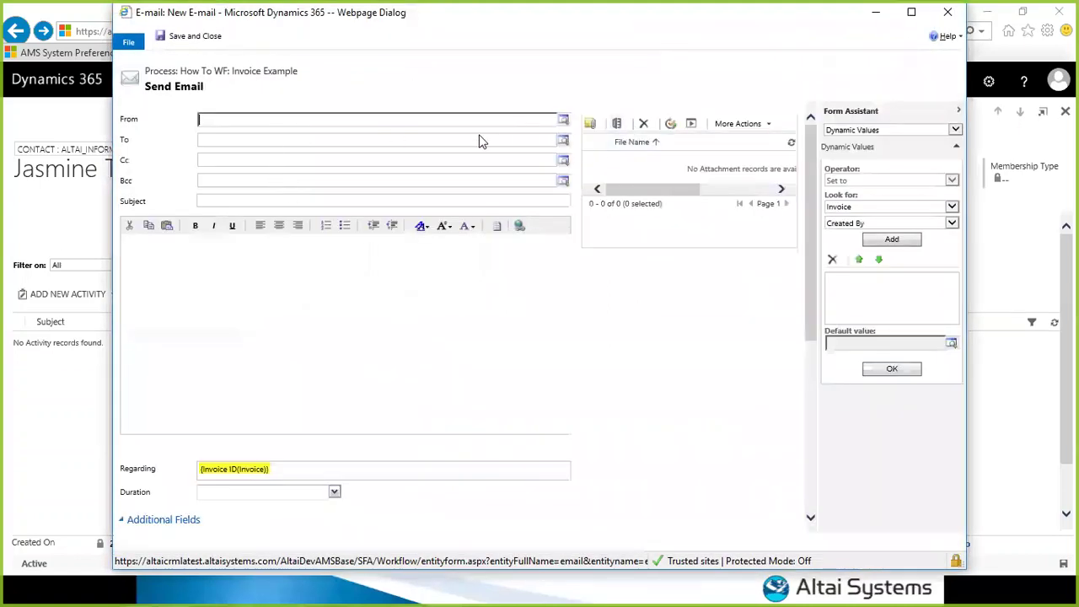
{"action": "type", "text": "grant co"}
{"action": "key", "text": "Return"}
- Set the email's To field to the invoice's Customer dynamic value
{"action": "left_click", "coordinate": [479, 141]}
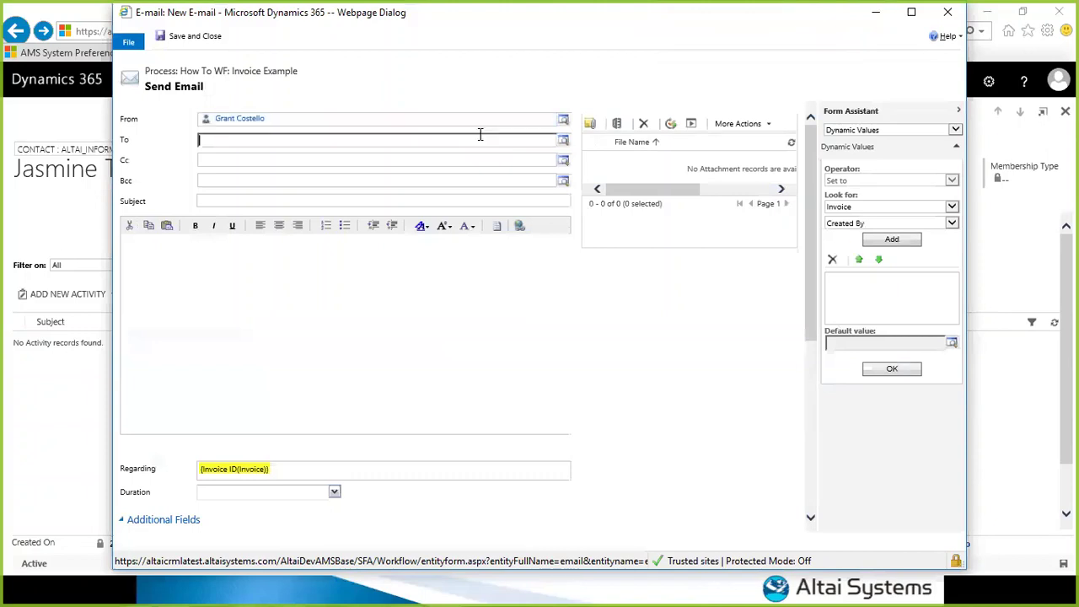
{"action": "left_click", "coordinate": [891, 223]}
{"action": "left_click", "coordinate": [891, 243]}
{"action": "left_click", "coordinate": [891, 223]}
{"action": "left_click", "coordinate": [851, 222]}
{"action": "left_click", "coordinate": [892, 239]}
{"action": "left_click", "coordinate": [891, 369]}
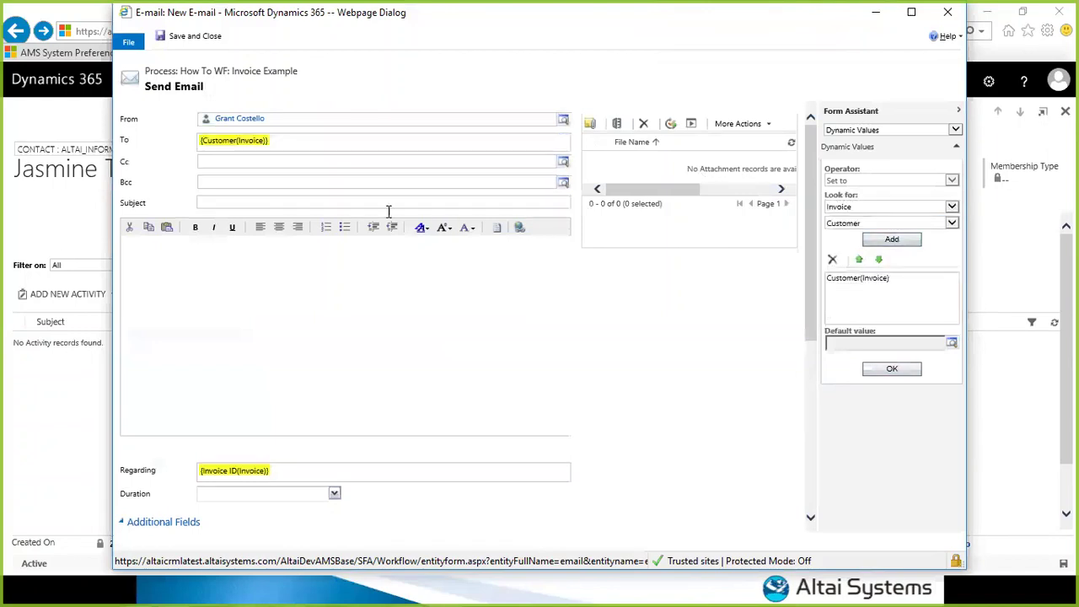
- Set the email subject to "Invoice {Invoice Number(Invoice)} enclosed", using the Invoice Number dynamic value
{"action": "left_click", "coordinate": [264, 201]}
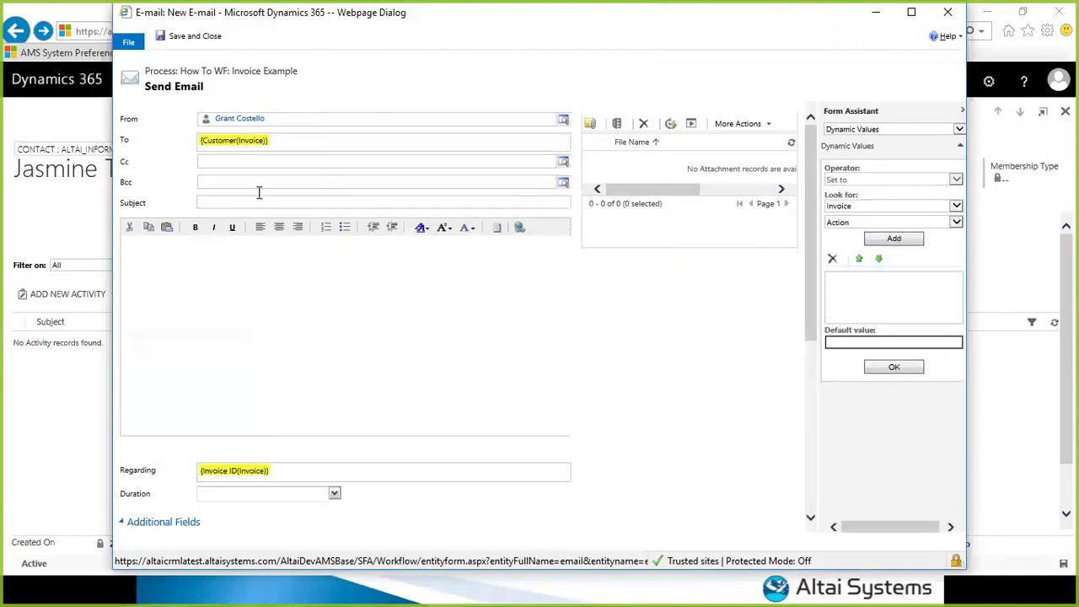
{"action": "type", "text": "Invoice"}
{"action": "left_click", "coordinate": [893, 222]}
{"action": "type", "text": "inv"}
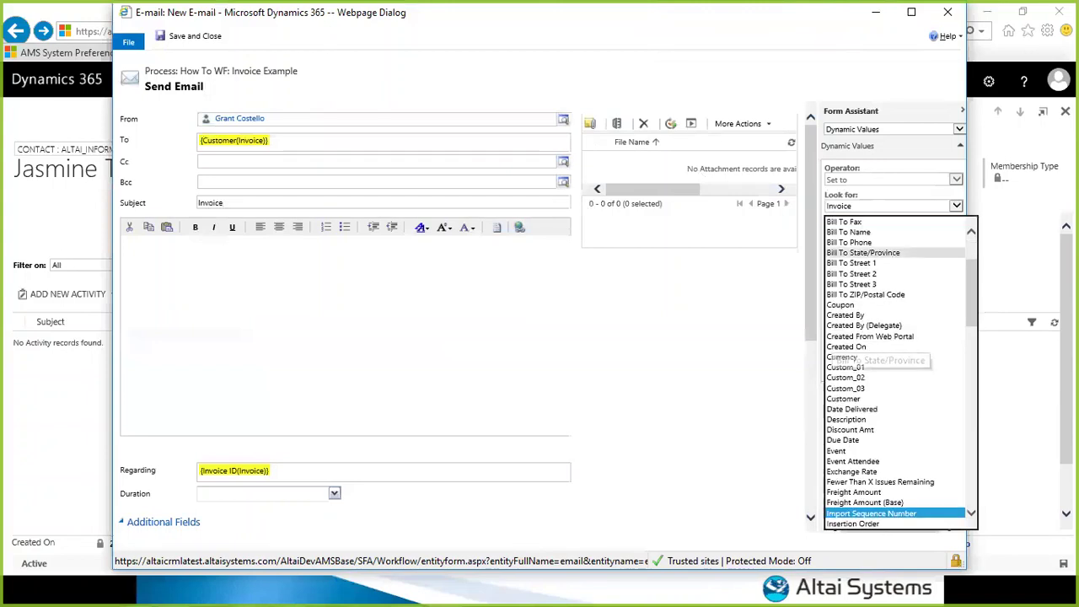
{"action": "key", "text": "Down"}
{"action": "key", "text": "Down"}
{"action": "key", "text": "Return"}
{"action": "left_click", "coordinate": [894, 238]}
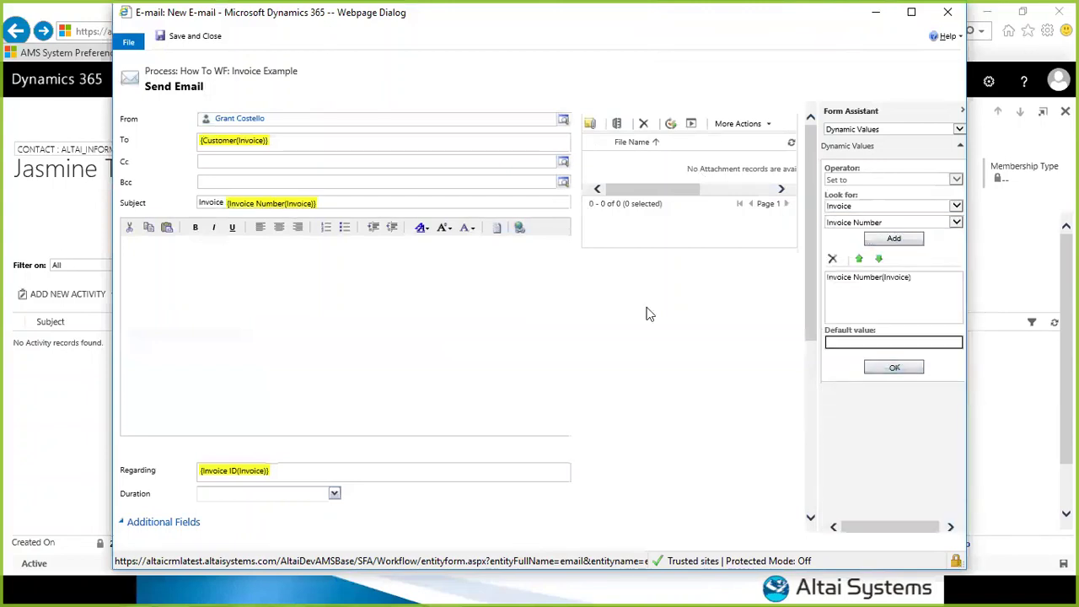
{"action": "left_click", "coordinate": [224, 313]}
{"action": "left_click", "coordinate": [328, 203]}
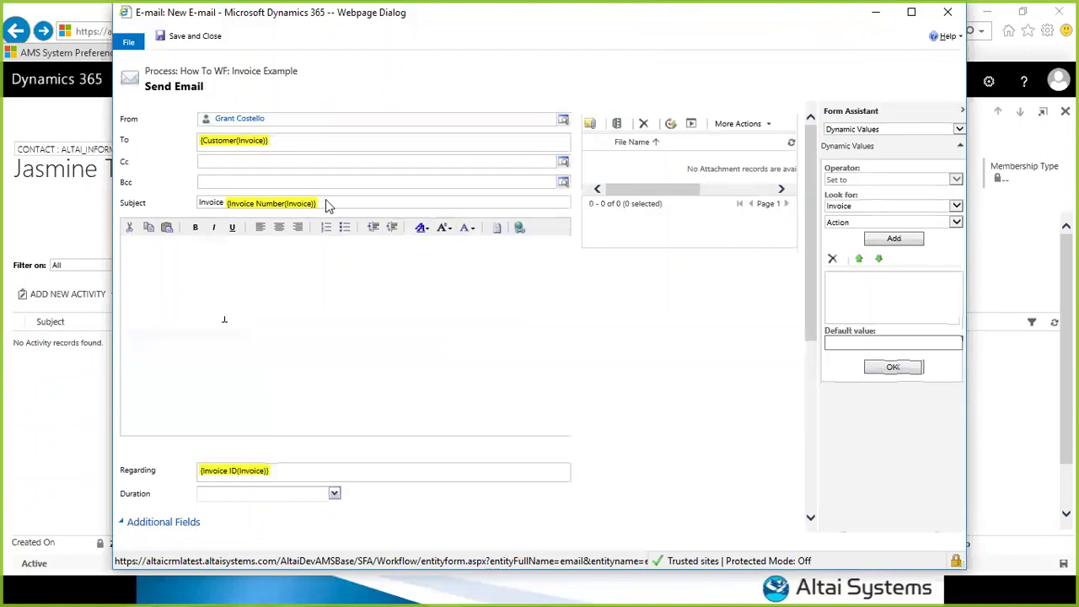
{"action": "type", "text": "and"}
{"action": "type", "text": "losed"}
- Write the email body greeting "Hi {Customer(Invoice)} ," with the Customer dynamic value, followed by the line "Please find your invoice below."
{"action": "left_click", "coordinate": [319, 261]}
{"action": "type", "text": "Hi"}
{"action": "left_click", "coordinate": [892, 222]}
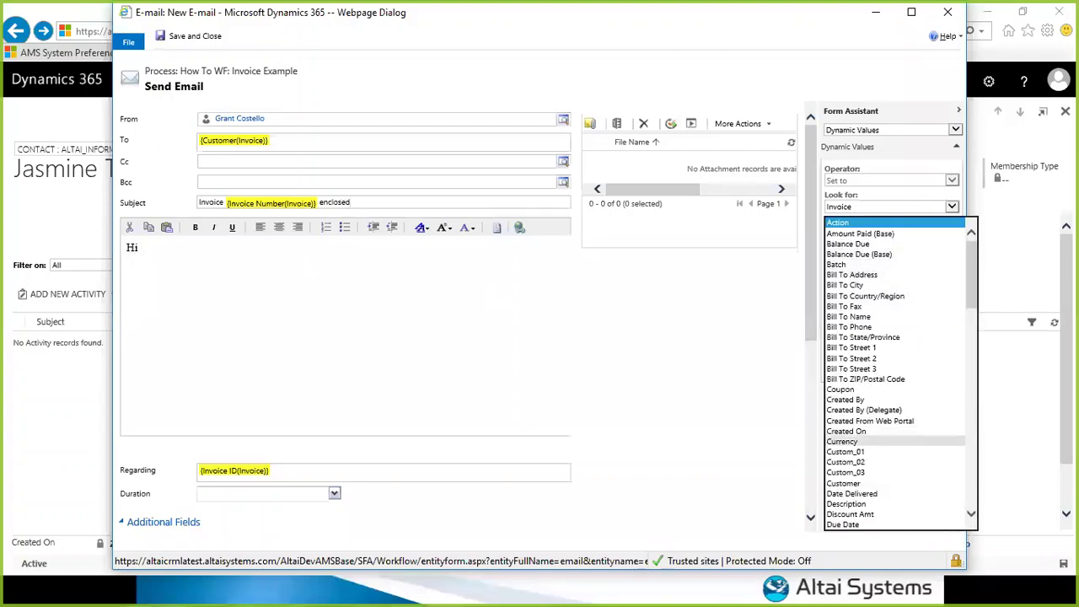
{"action": "left_click", "coordinate": [847, 483]}
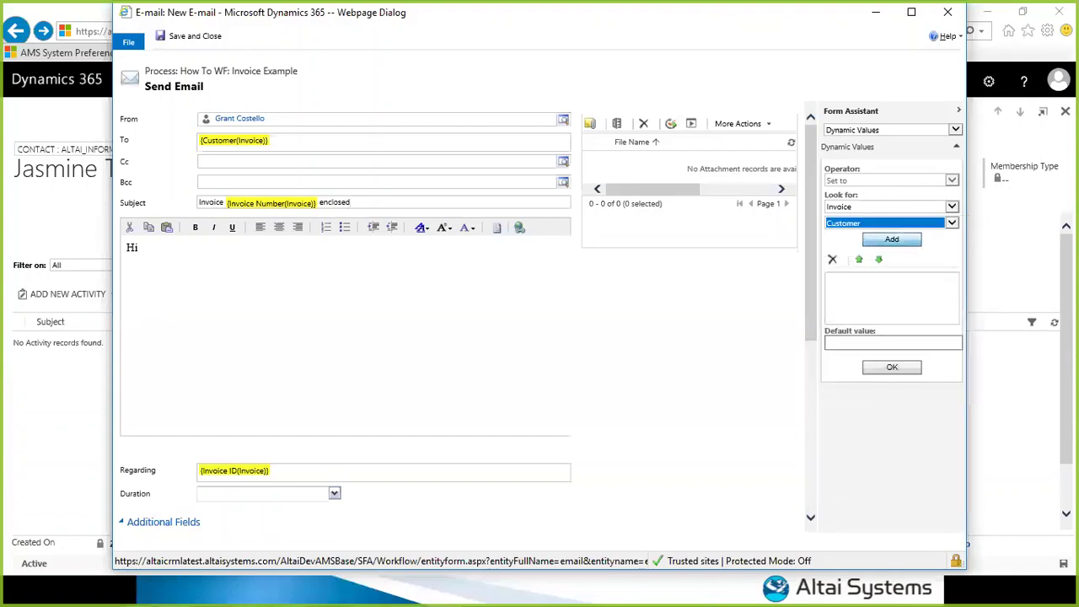
{"action": "left_click", "coordinate": [892, 239]}
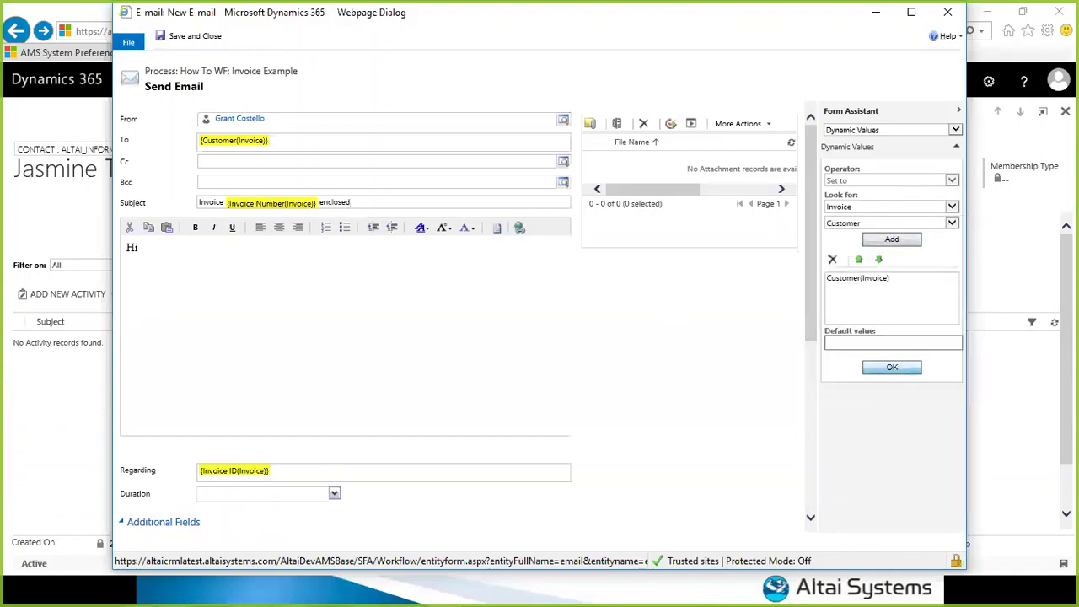
{"action": "left_click", "coordinate": [892, 367]}
{"action": "type", "text": ","}
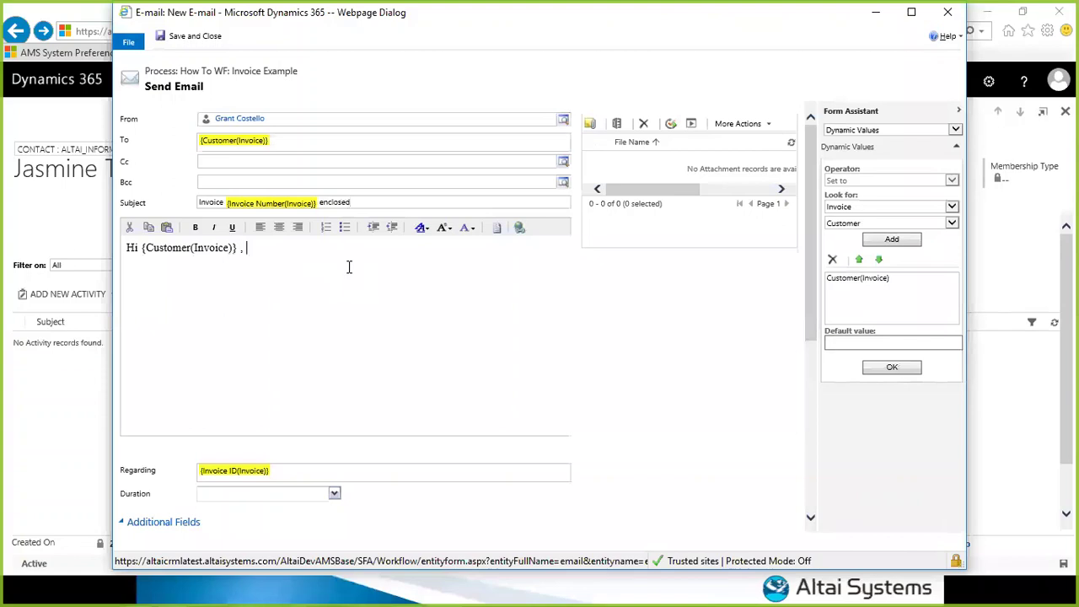
{"action": "key", "text": "Return"}
{"action": "type", "text": "Please find your invoice below."}
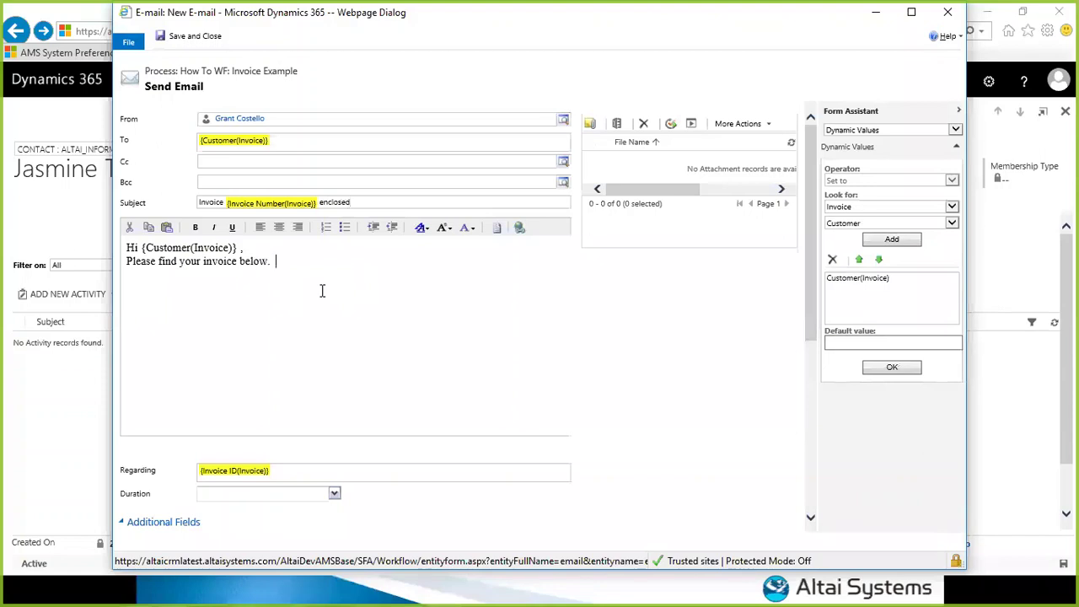
- Insert the Html dynamic value of the HtmlTemplatebyName step in the email body, one blank line below the text
{"action": "key", "text": "Return"}
{"action": "key", "text": "Return"}
{"action": "left_click", "coordinate": [951, 207]}
{"action": "scroll", "coordinate": [940, 321], "scroll_direction": "down", "scroll_amount": 2}
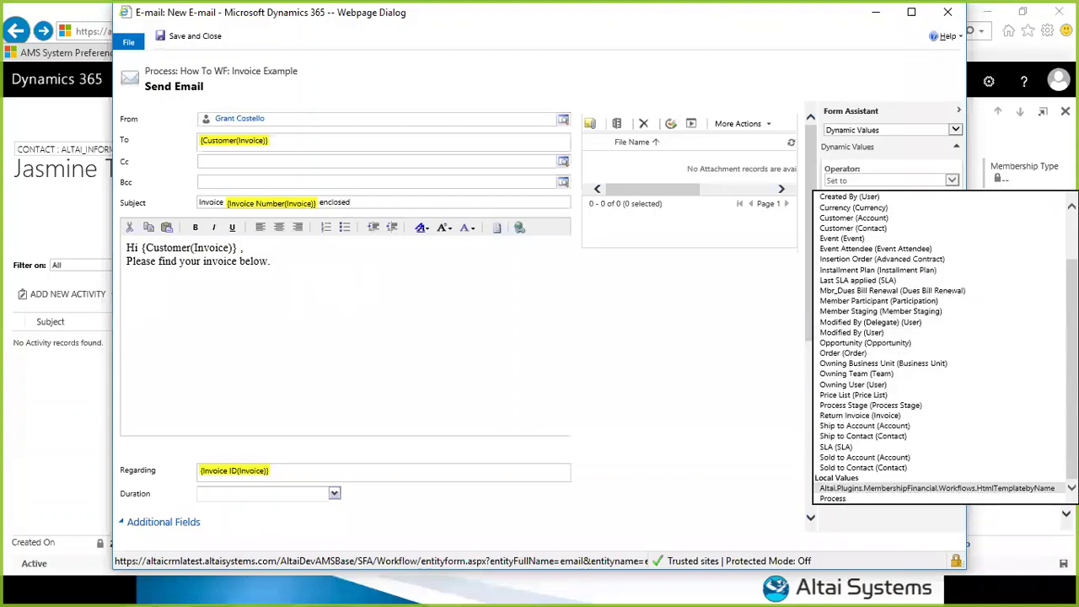
{"action": "left_click", "coordinate": [937, 488]}
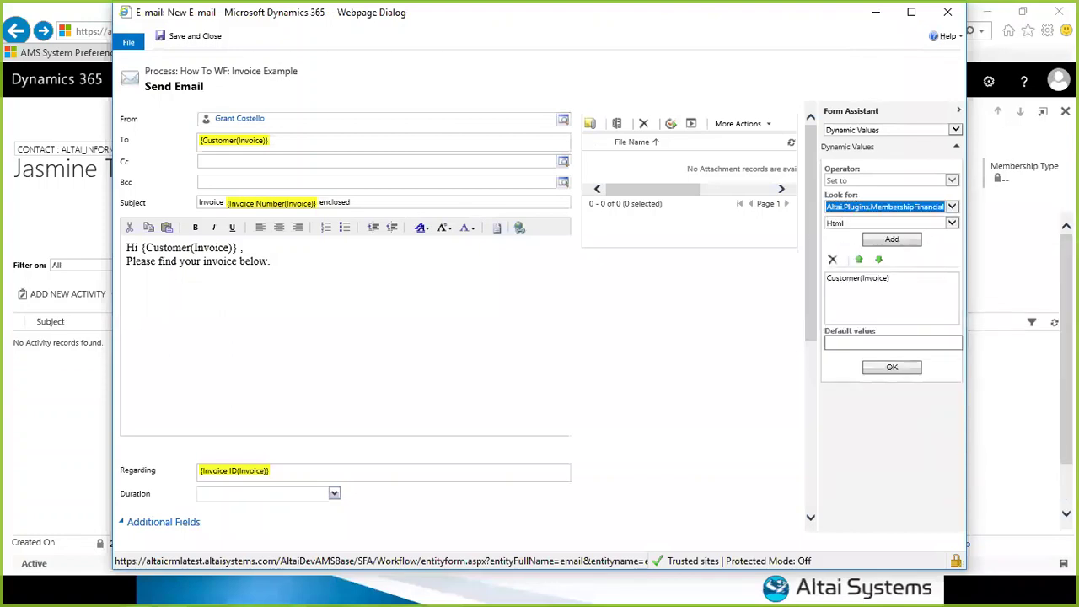
{"action": "left_click", "coordinate": [857, 278]}
{"action": "left_click", "coordinate": [832, 260]}
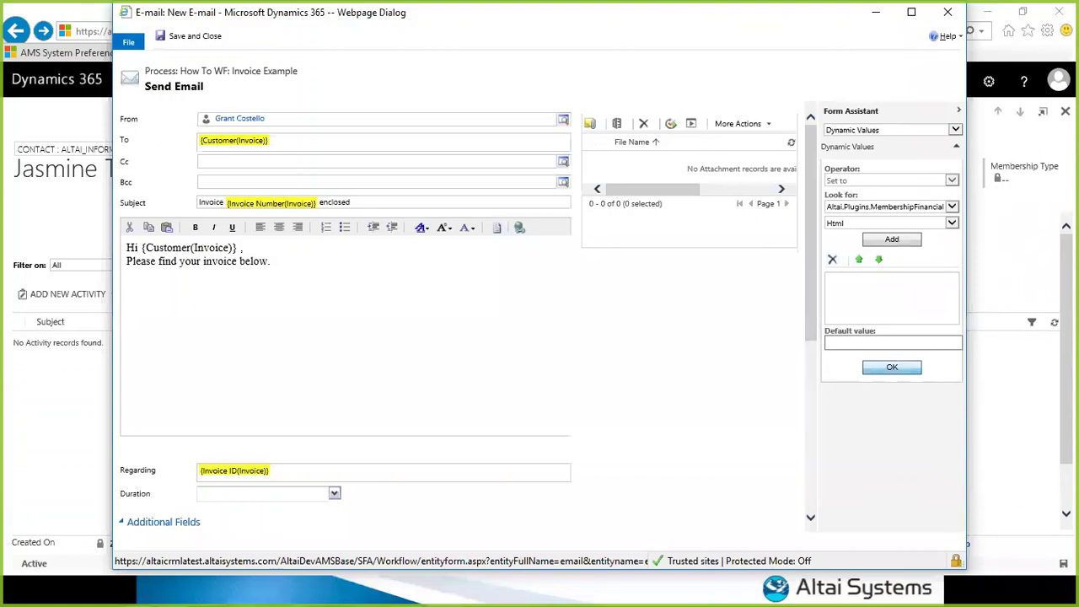
{"action": "left_click", "coordinate": [891, 240]}
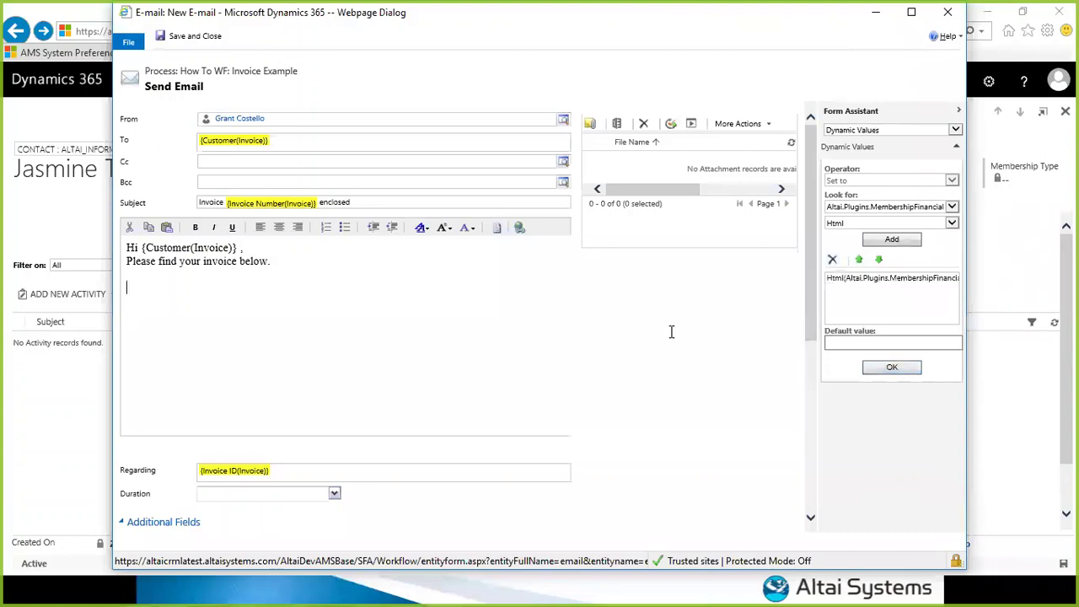
{"action": "left_click", "coordinate": [891, 367]}
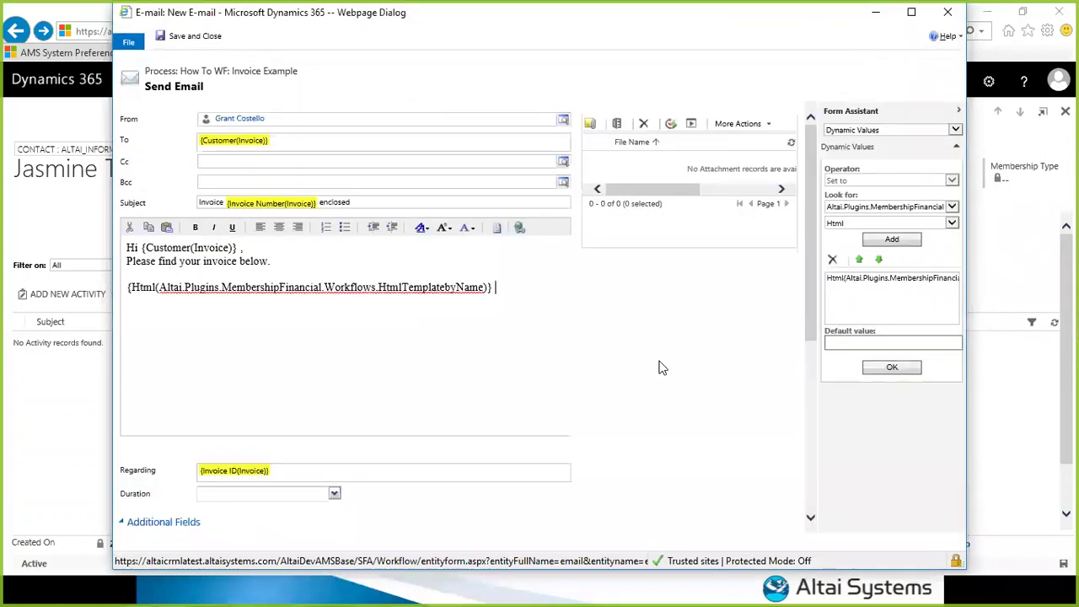
- Save and close the email message and activate the How To WF: Invoice Example workflow again
{"action": "left_click", "coordinate": [193, 41]}
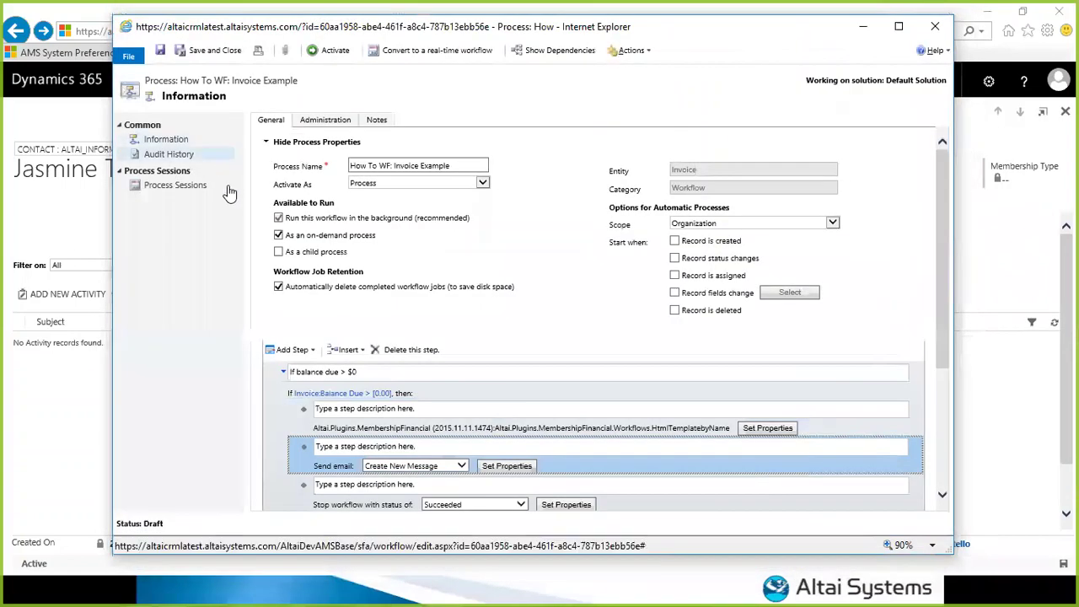
{"action": "left_click", "coordinate": [344, 52]}
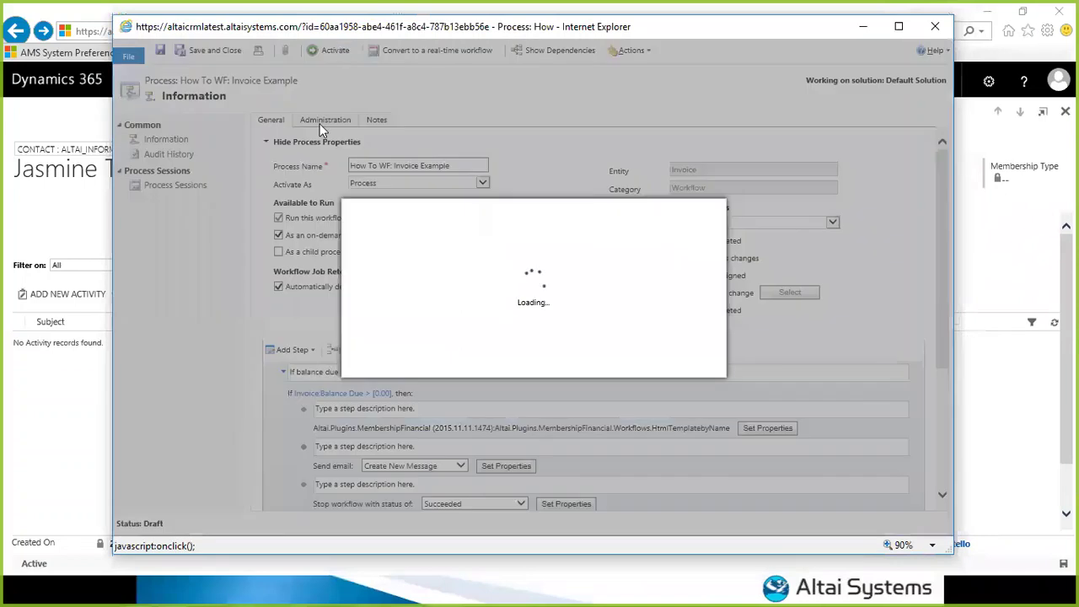
{"action": "key", "text": "Return"}
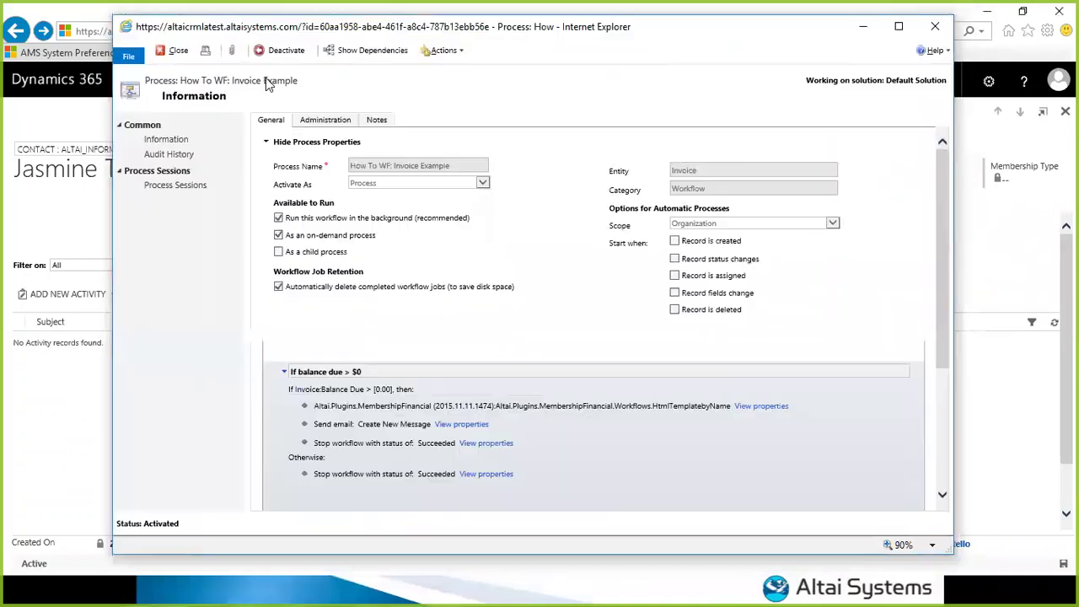
- Return to the contact record in the main browser window and show its related invoices
{"action": "left_click", "coordinate": [58, 206]}
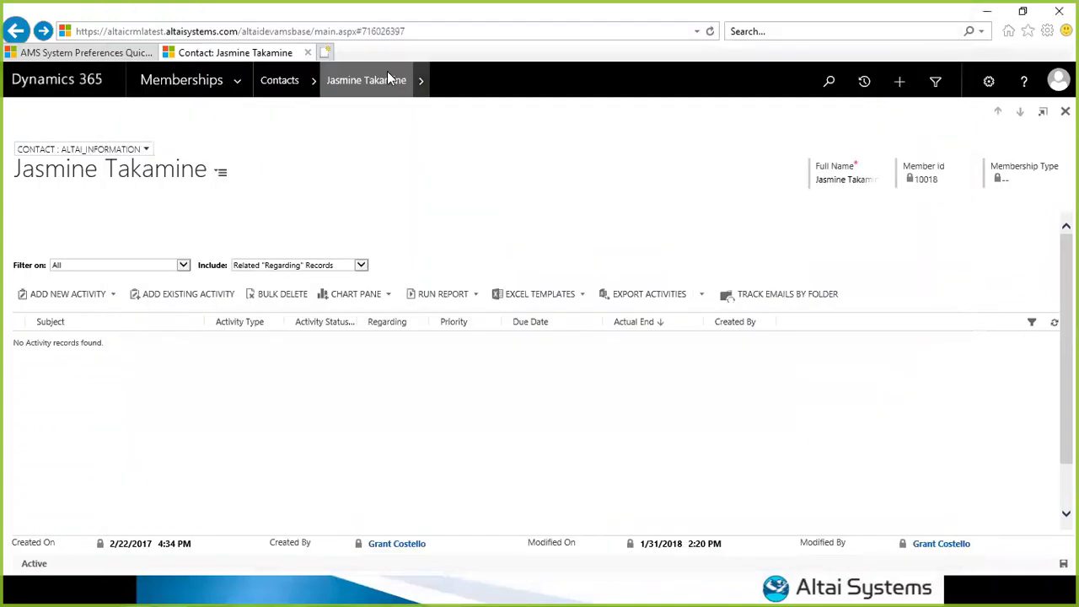
{"action": "left_click", "coordinate": [418, 80]}
{"action": "left_click", "coordinate": [92, 233]}
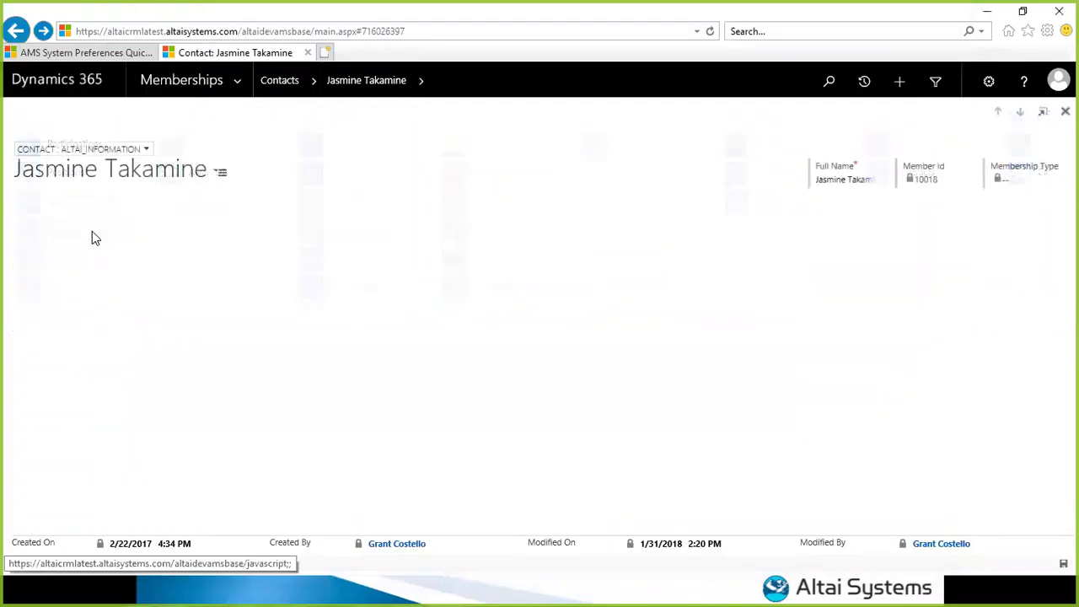
- Run the on-demand workflow How To WF: Invoice Example on the contact's listed invoice and confirm it
{"action": "left_click", "coordinate": [378, 343]}
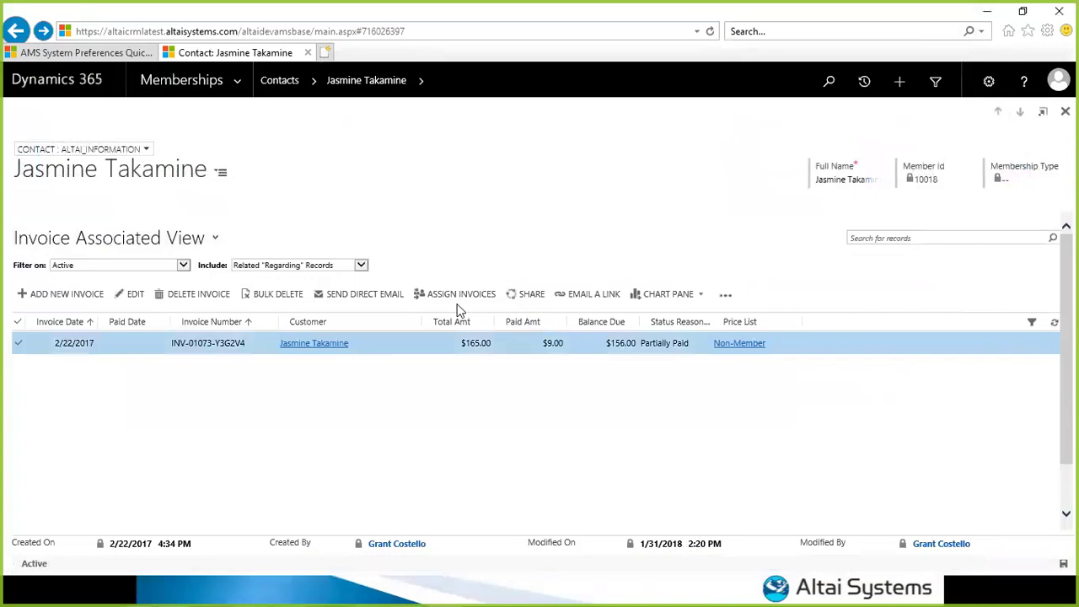
{"action": "left_click", "coordinate": [724, 295]}
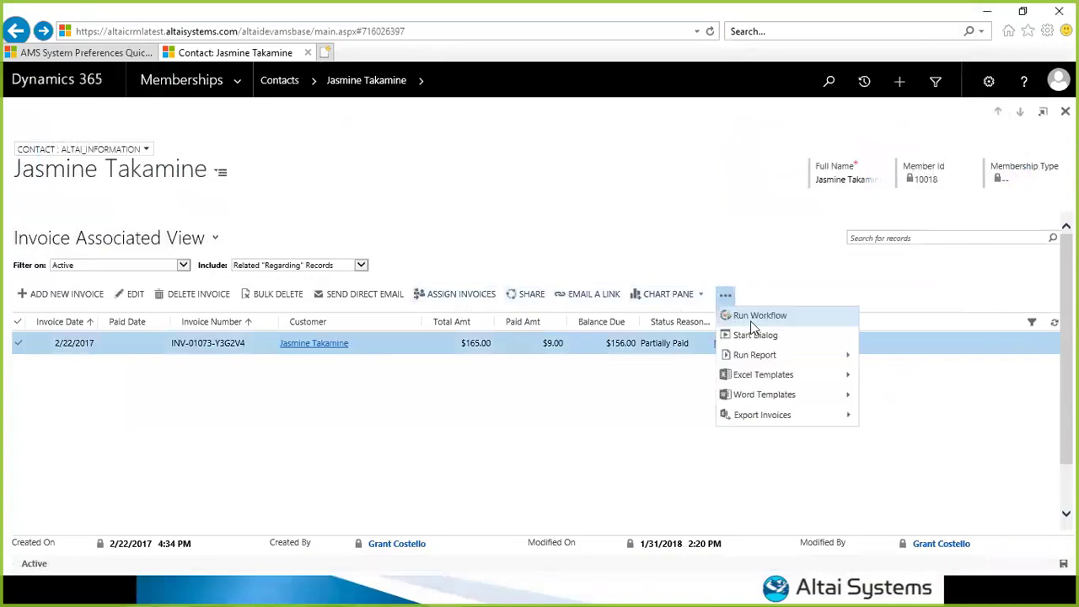
{"action": "left_click", "coordinate": [751, 318]}
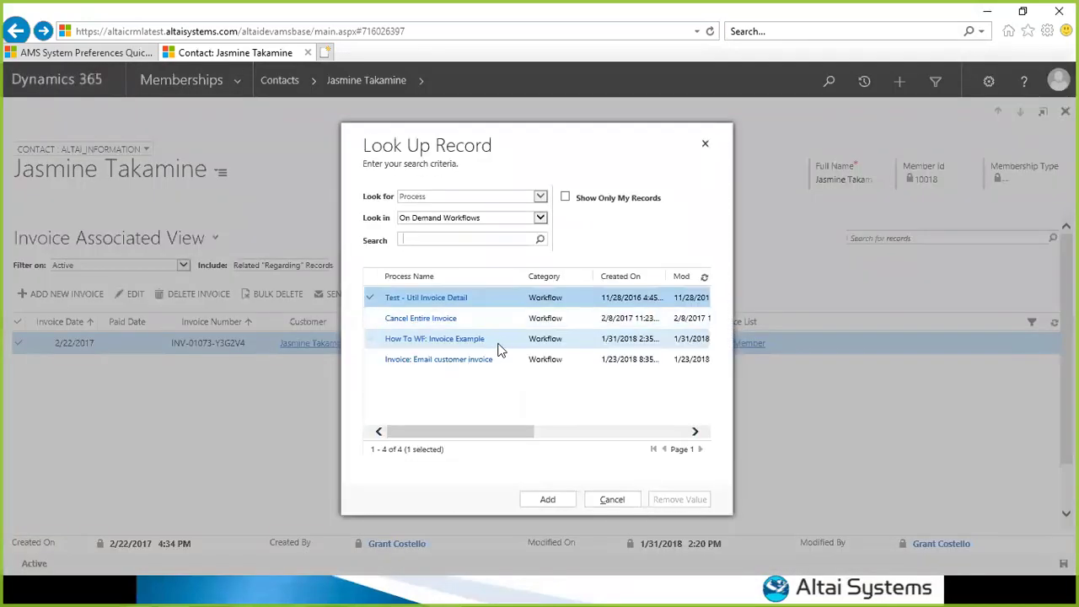
{"action": "double_click", "coordinate": [498, 342]}
{"action": "left_click", "coordinate": [621, 388]}
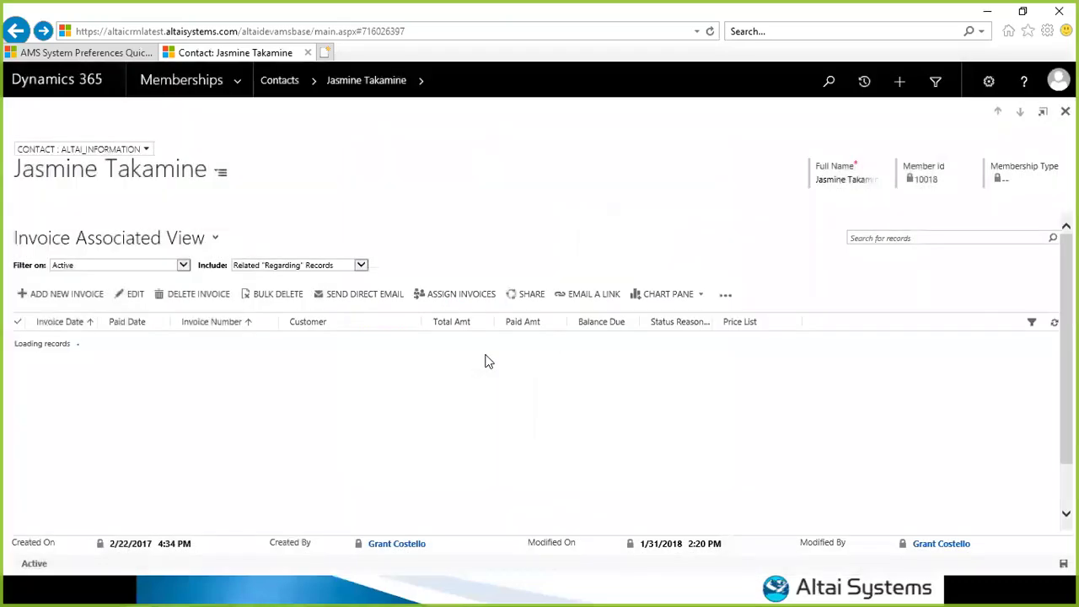
- Check the How To WF: Invoice Example process sessions, refreshing the list and opening the newest session, and return to the workflow's information page
{"action": "key", "text": "alt+Tab"}
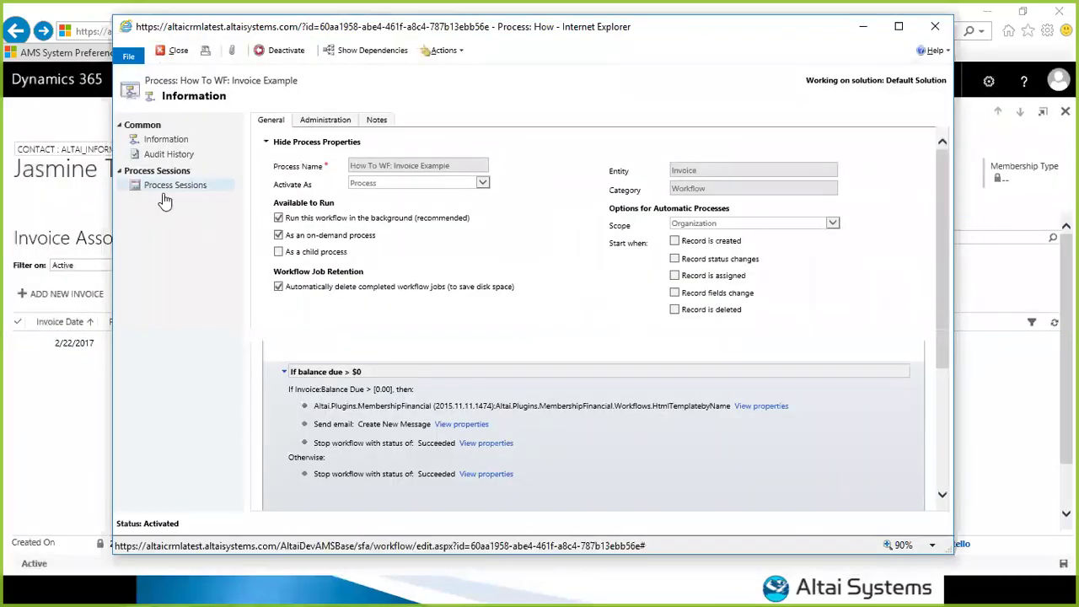
{"action": "left_click", "coordinate": [167, 190]}
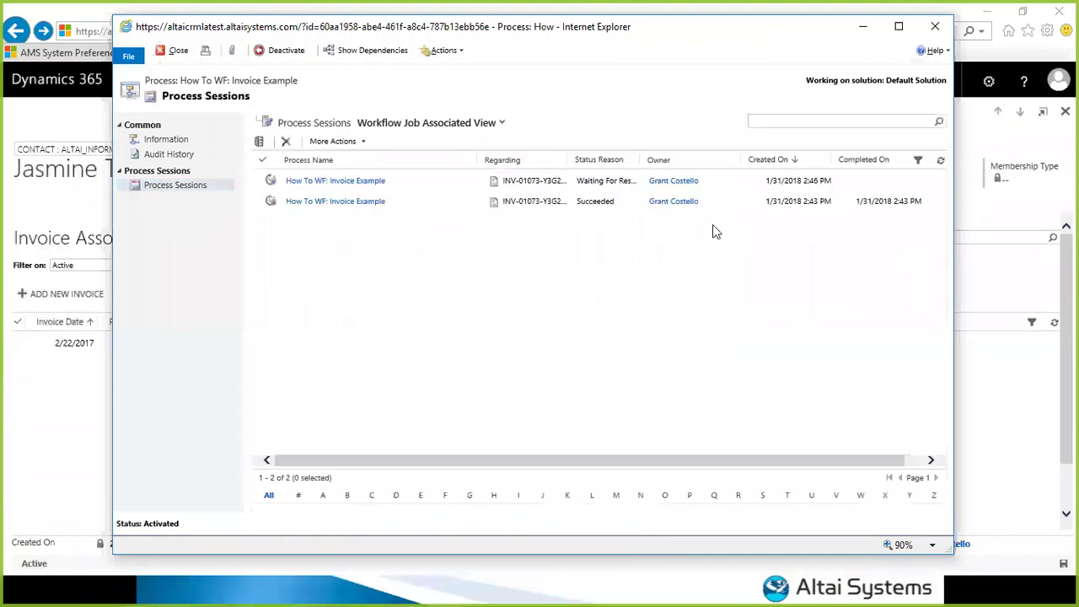
{"action": "left_click", "coordinate": [749, 209]}
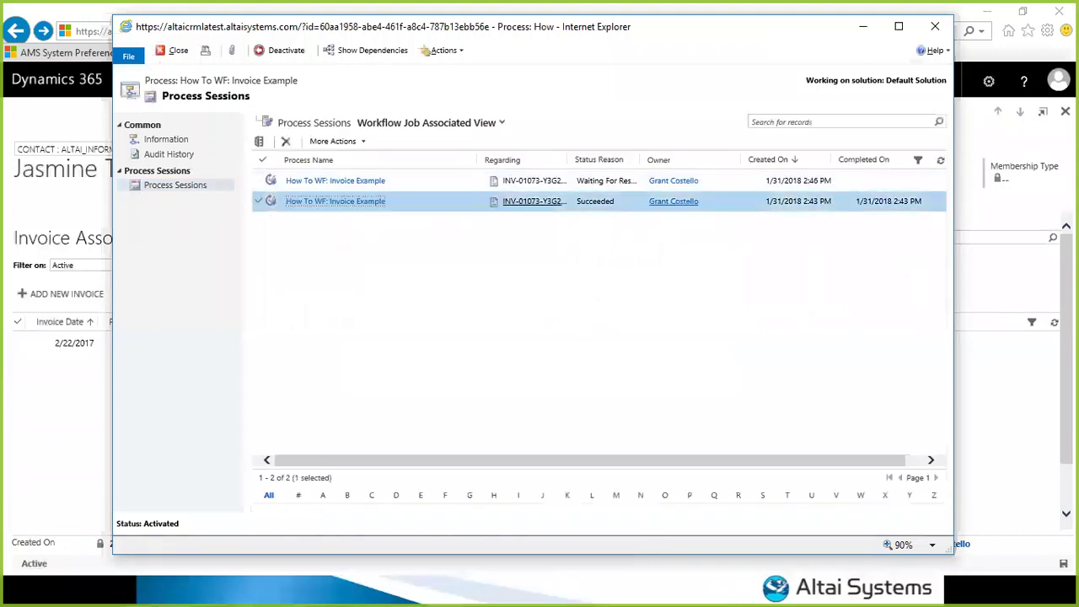
{"action": "left_click", "coordinate": [940, 160]}
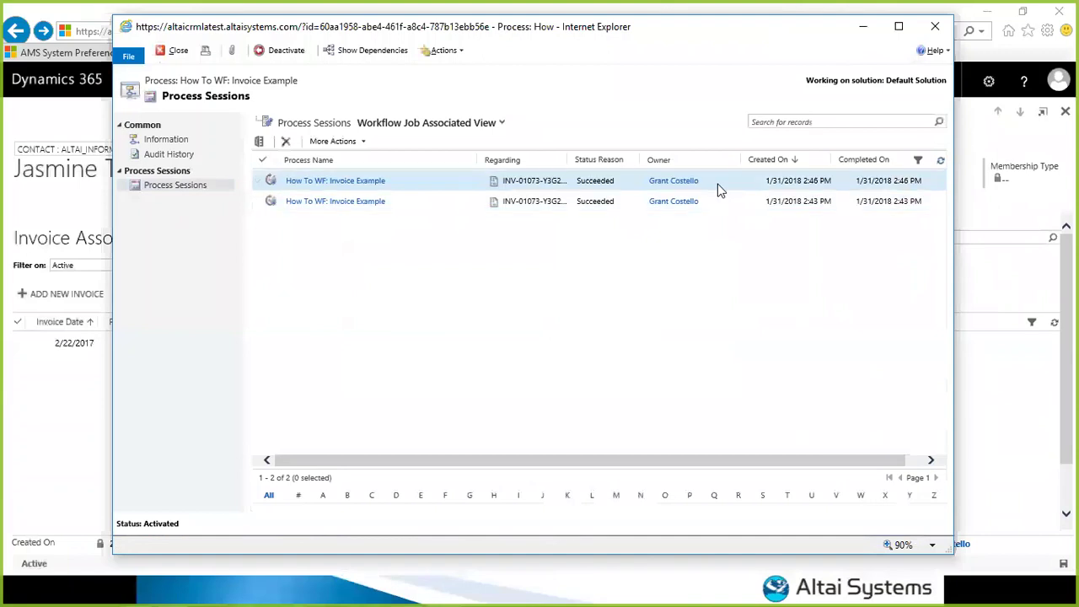
{"action": "double_click", "coordinate": [727, 180]}
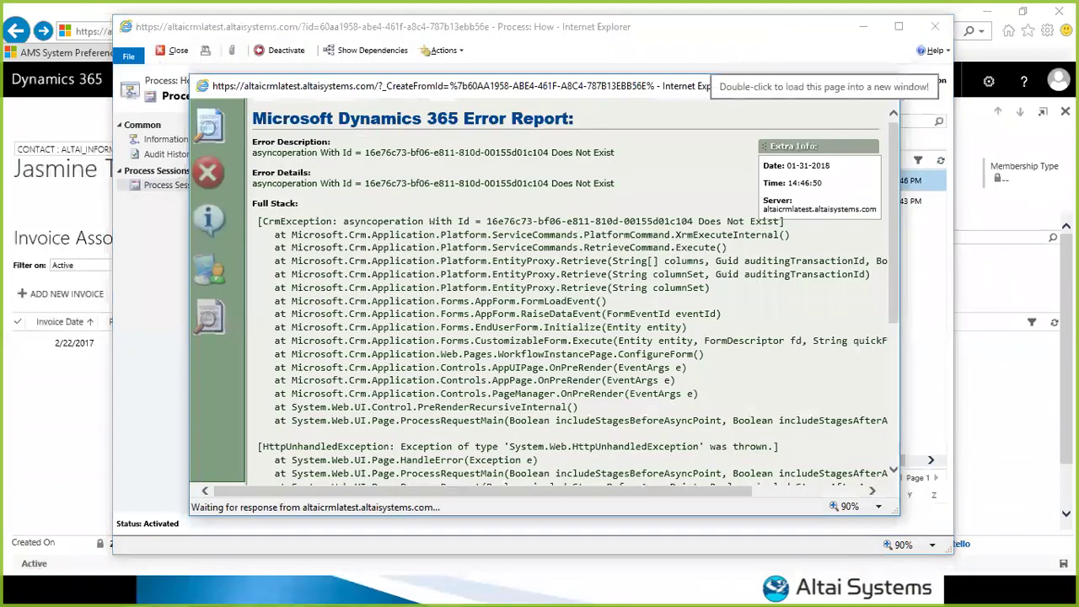
{"action": "left_click", "coordinate": [881, 85]}
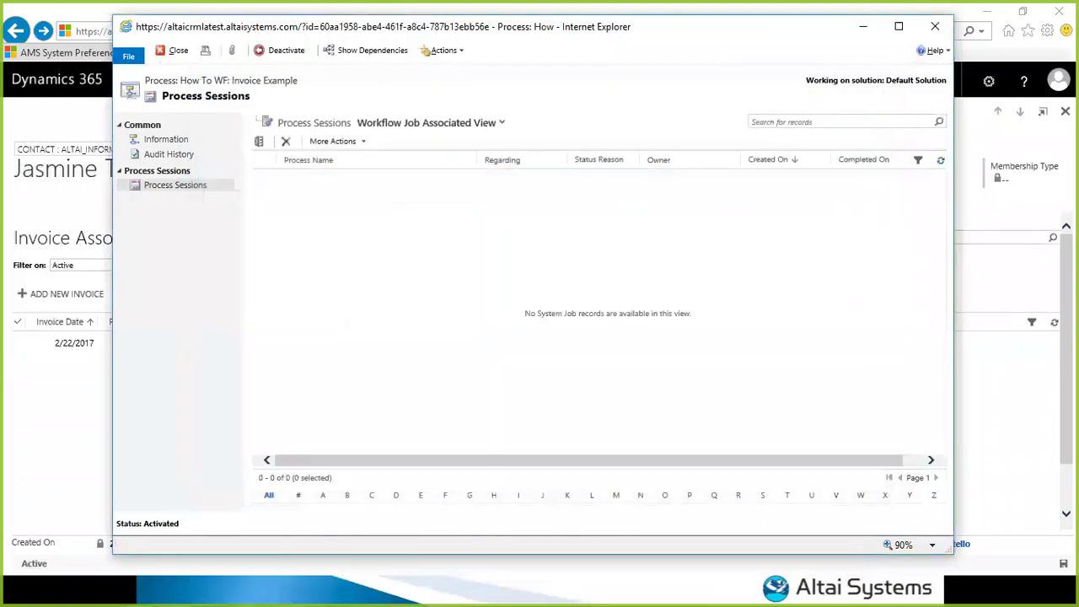
{"action": "left_click", "coordinate": [170, 141]}
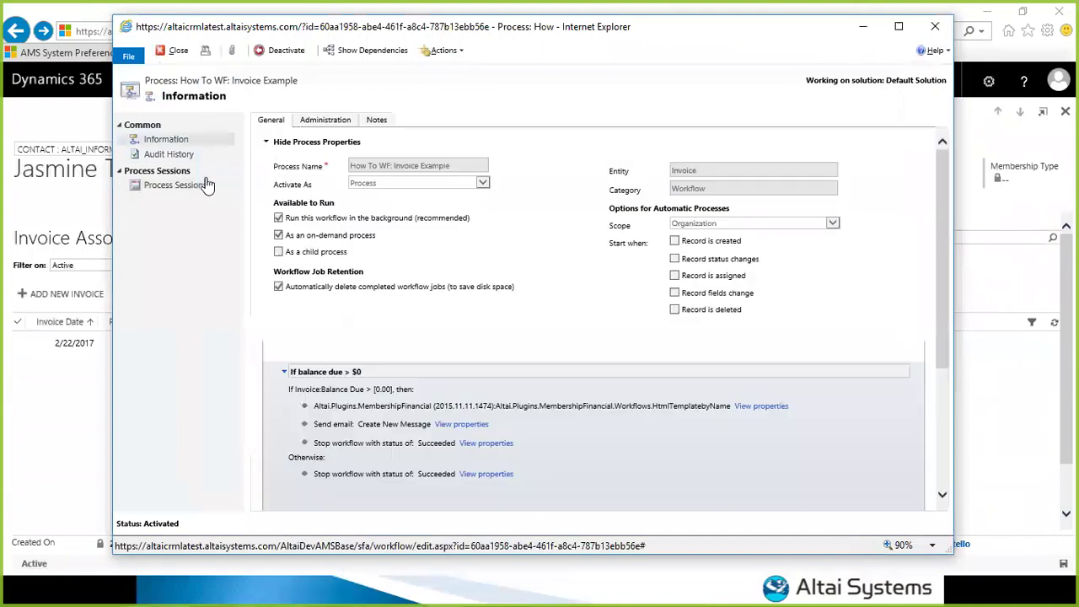
- Return to the contact record, list its closed activities and open the invoice email
{"action": "key", "text": "alt+Tab"}
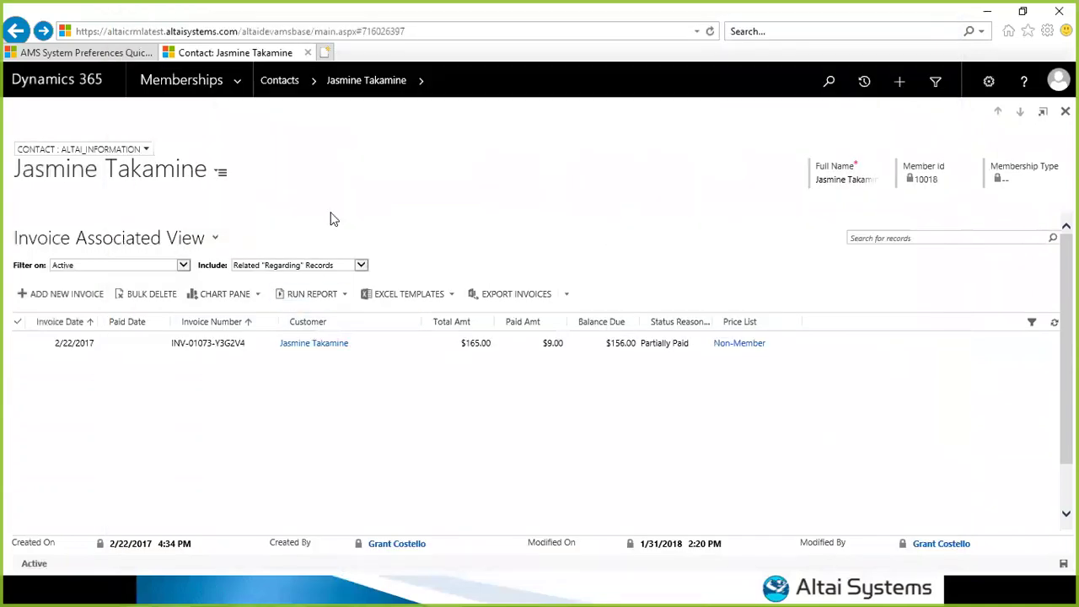
{"action": "left_click", "coordinate": [420, 80]}
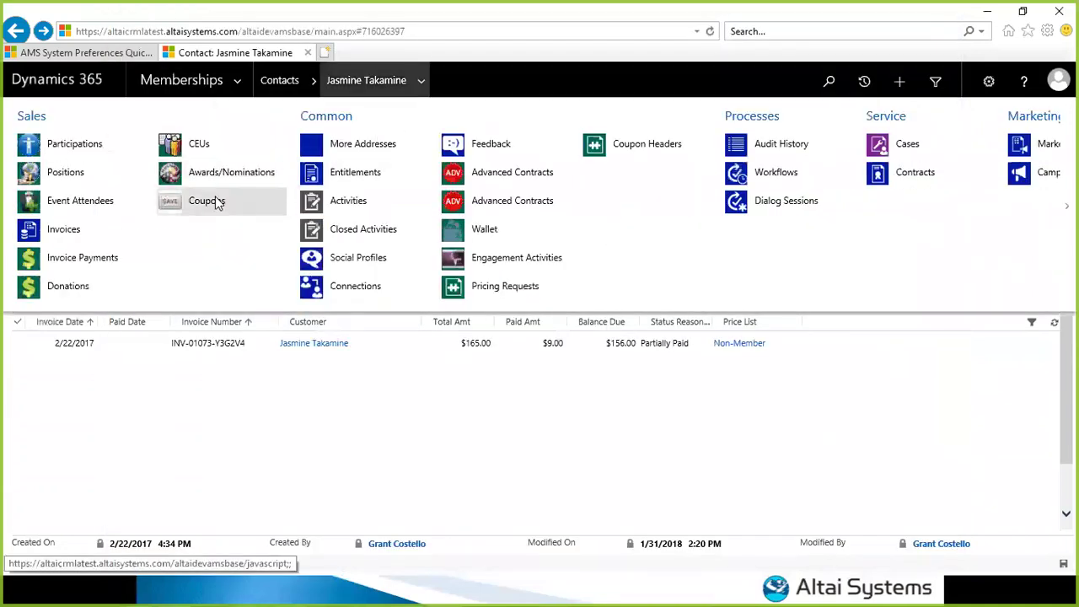
{"action": "left_click", "coordinate": [329, 230]}
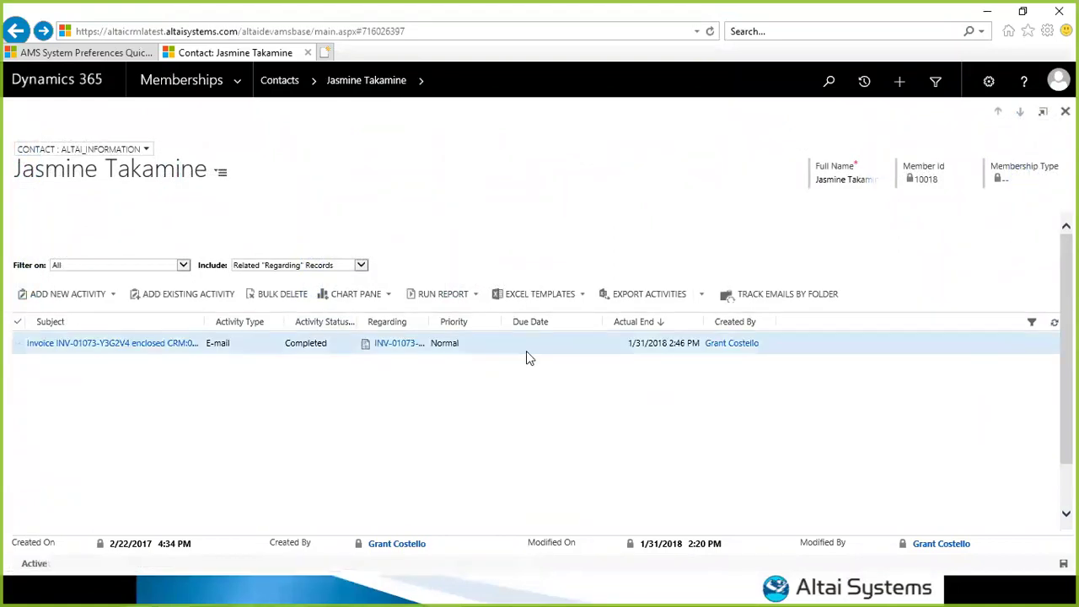
{"action": "double_click", "coordinate": [586, 352]}
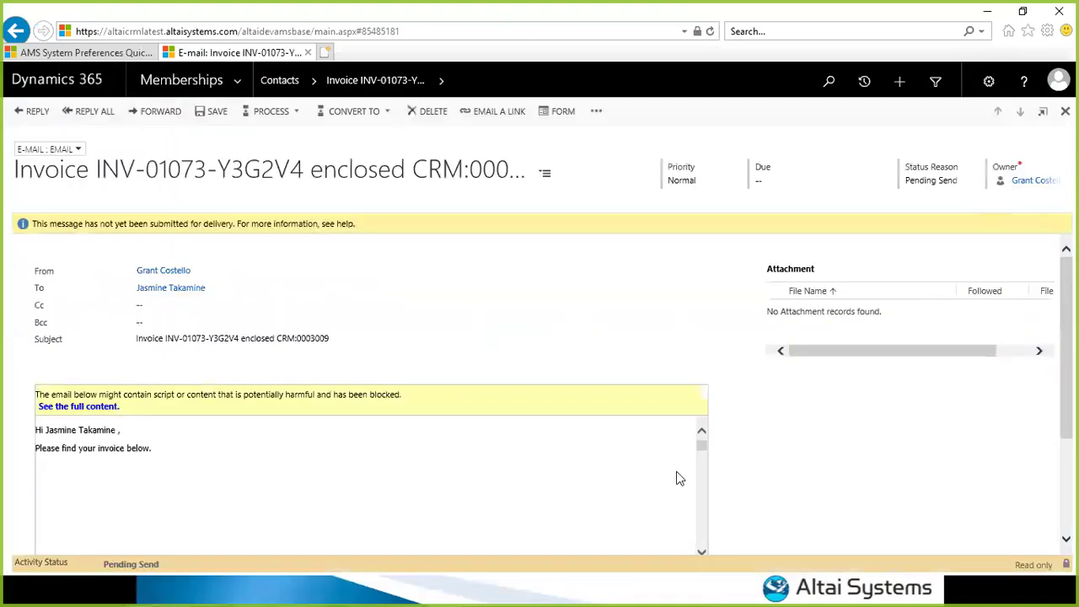
- Examine the generated email's invoice header, line items, totals, payment table and remittance section, plus the CRM tracking token in the subject
{"action": "scroll", "coordinate": [627, 477], "scroll_direction": "down", "scroll_amount": 5}
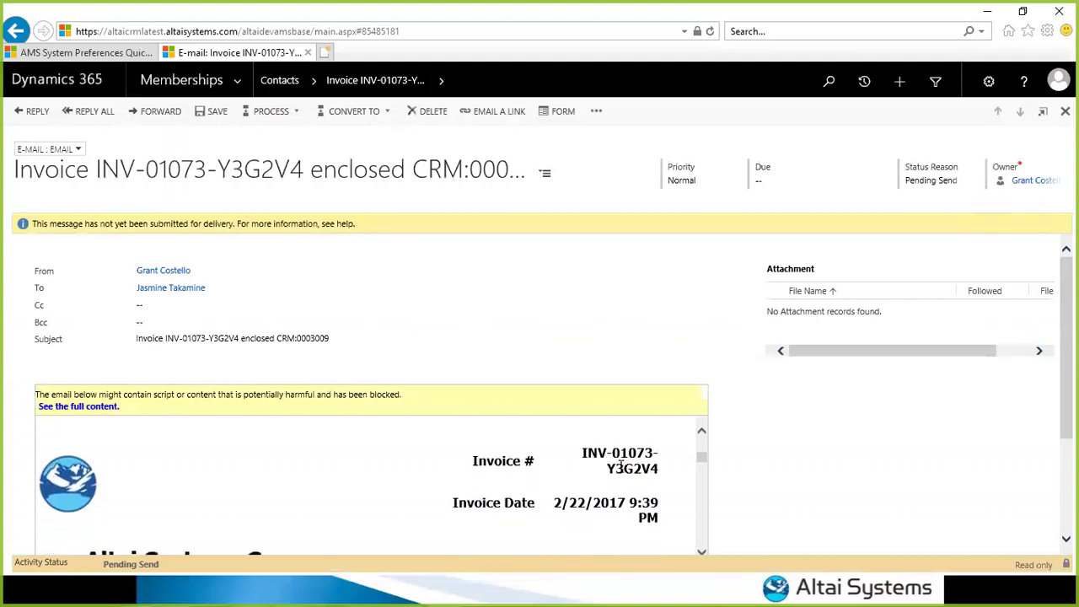
{"action": "scroll", "coordinate": [621, 466], "scroll_direction": "down", "scroll_amount": 1}
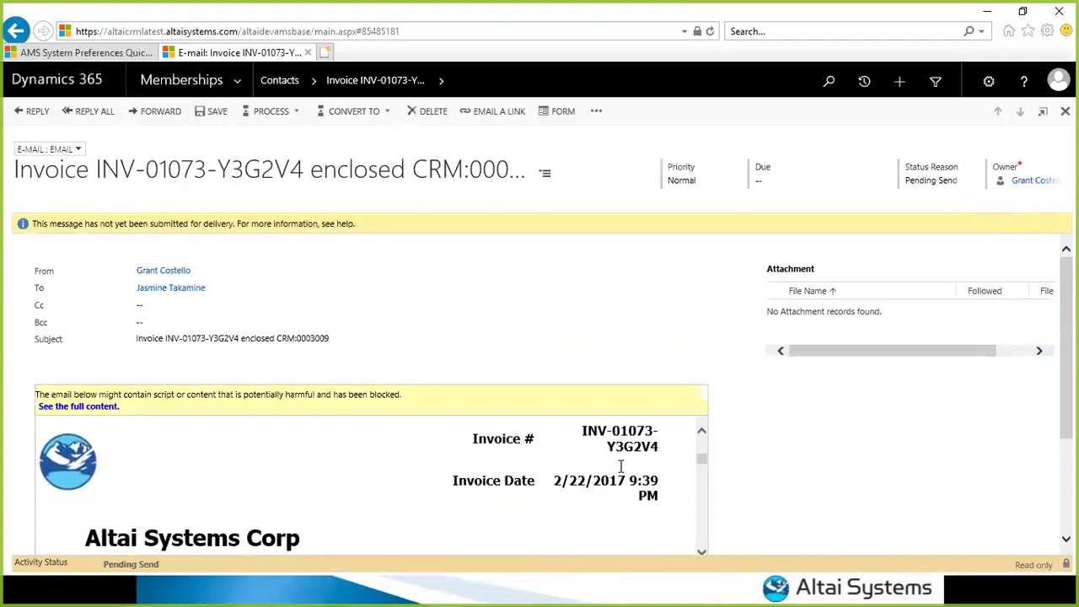
{"action": "scroll", "coordinate": [620, 466], "scroll_direction": "down", "scroll_amount": 5}
{"action": "scroll", "coordinate": [621, 473], "scroll_direction": "down", "scroll_amount": 5}
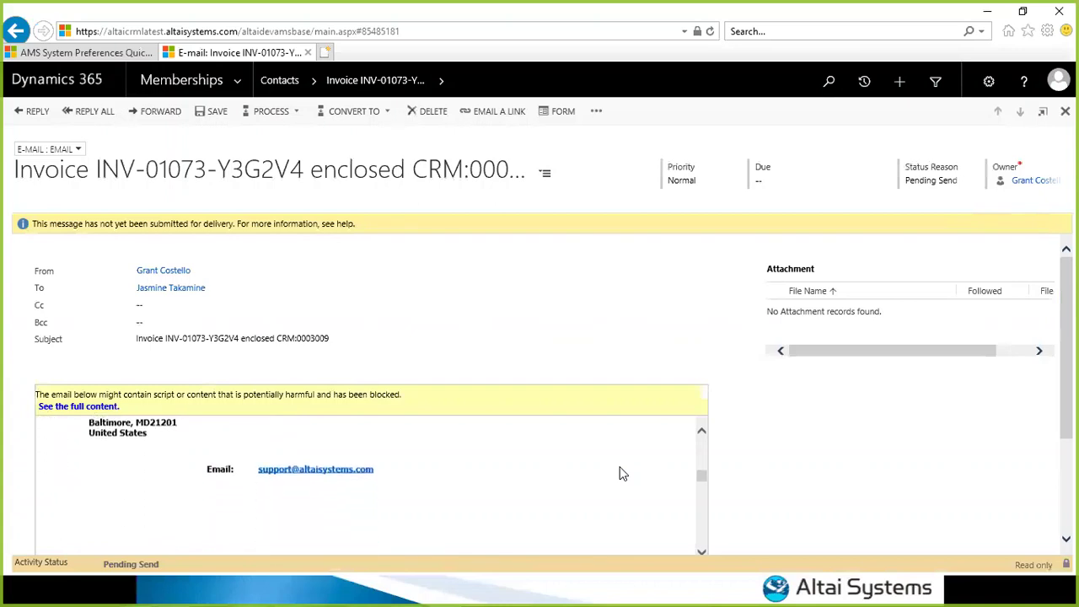
{"action": "scroll", "coordinate": [620, 473], "scroll_direction": "down", "scroll_amount": 1}
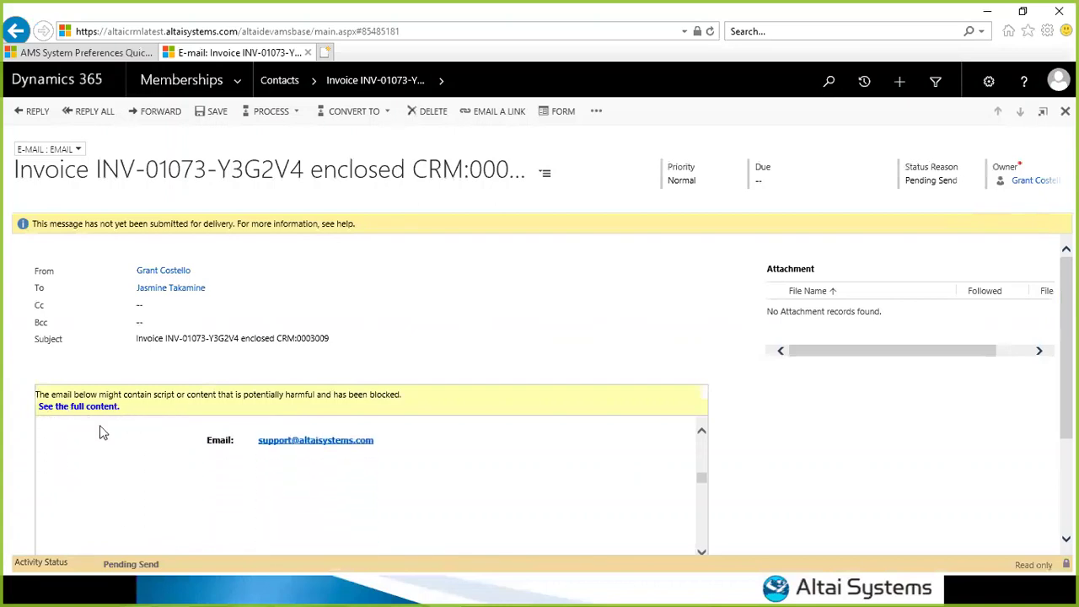
{"action": "scroll", "coordinate": [306, 480], "scroll_direction": "down", "scroll_amount": 3}
{"action": "scroll", "coordinate": [411, 512], "scroll_direction": "down", "scroll_amount": 2}
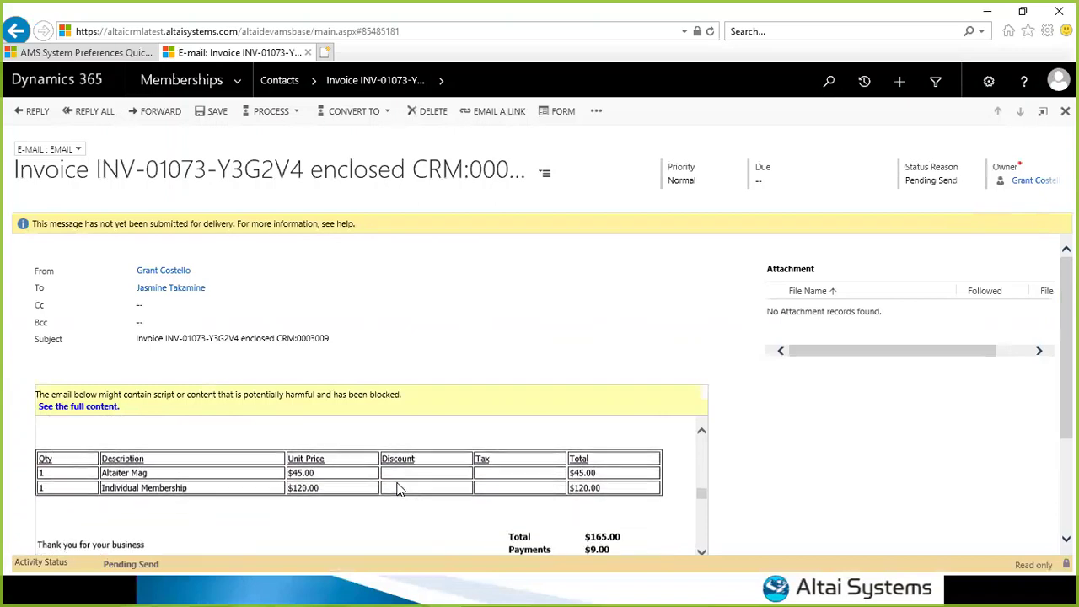
{"action": "scroll", "coordinate": [96, 484], "scroll_direction": "down", "scroll_amount": 1}
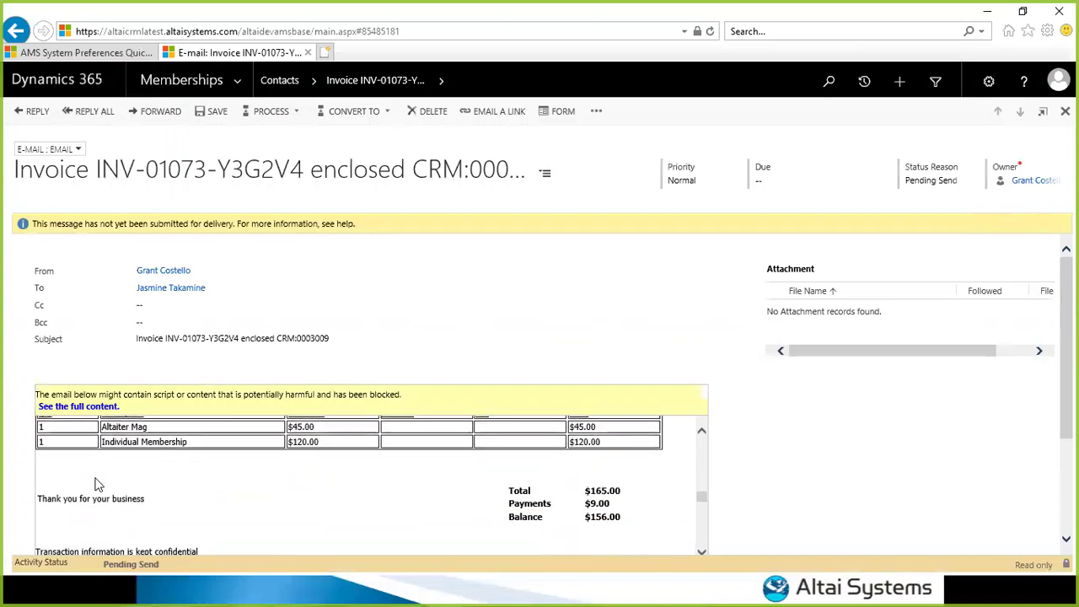
{"action": "scroll", "coordinate": [585, 514], "scroll_direction": "down", "scroll_amount": 5}
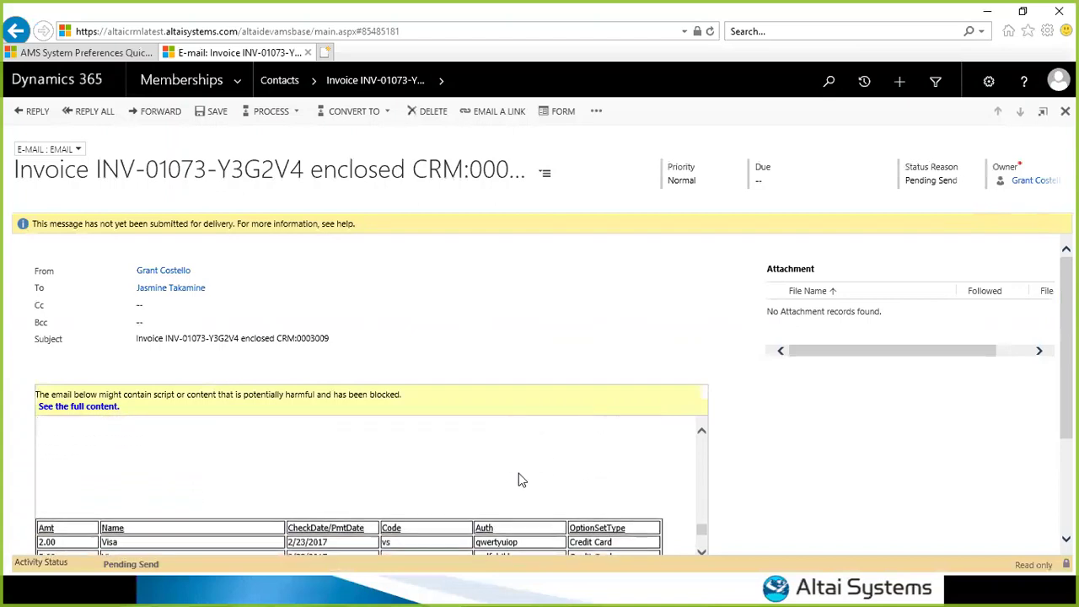
{"action": "scroll", "coordinate": [518, 474], "scroll_direction": "down", "scroll_amount": 2}
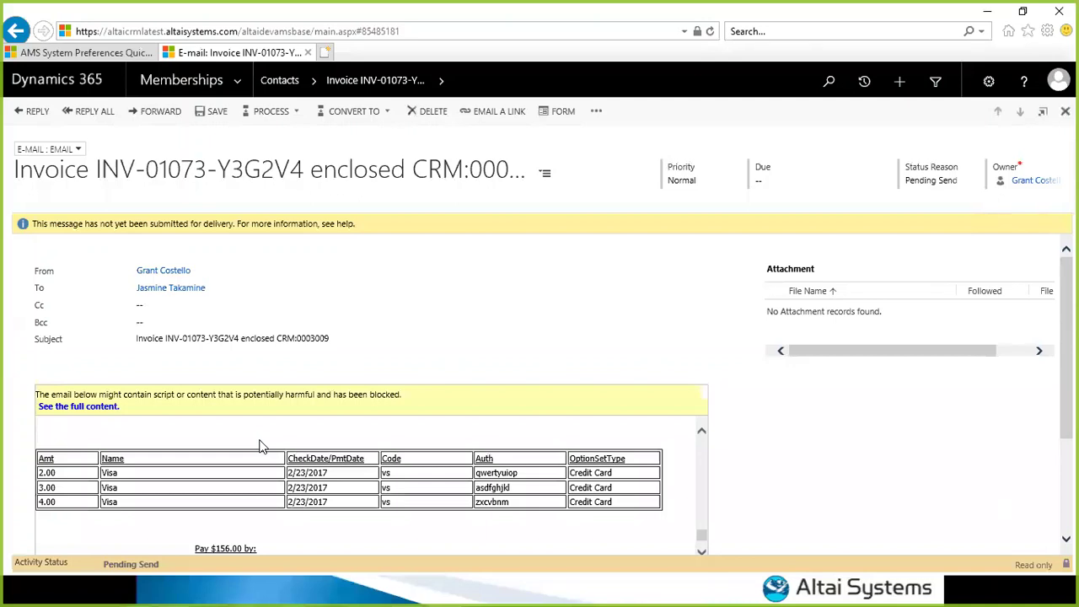
{"action": "scroll", "coordinate": [259, 447], "scroll_direction": "down", "scroll_amount": 2}
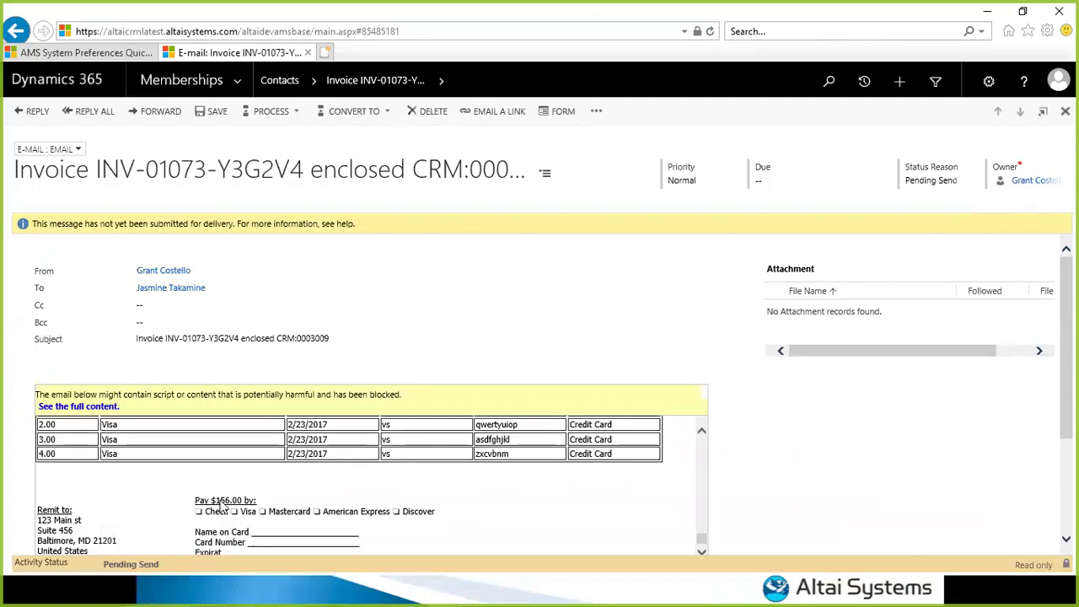
{"action": "double_click", "coordinate": [304, 340]}
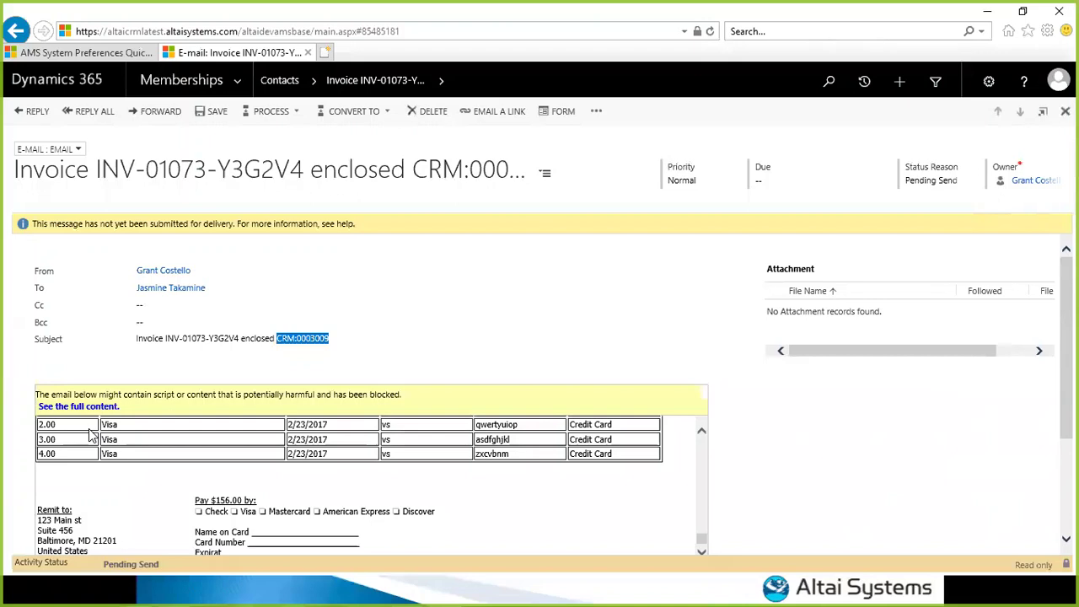
- Open the Processes list from the Settings area in the AMS System Preferences browser tab
{"action": "left_click", "coordinate": [42, 53]}
{"action": "left_click", "coordinate": [186, 80]}
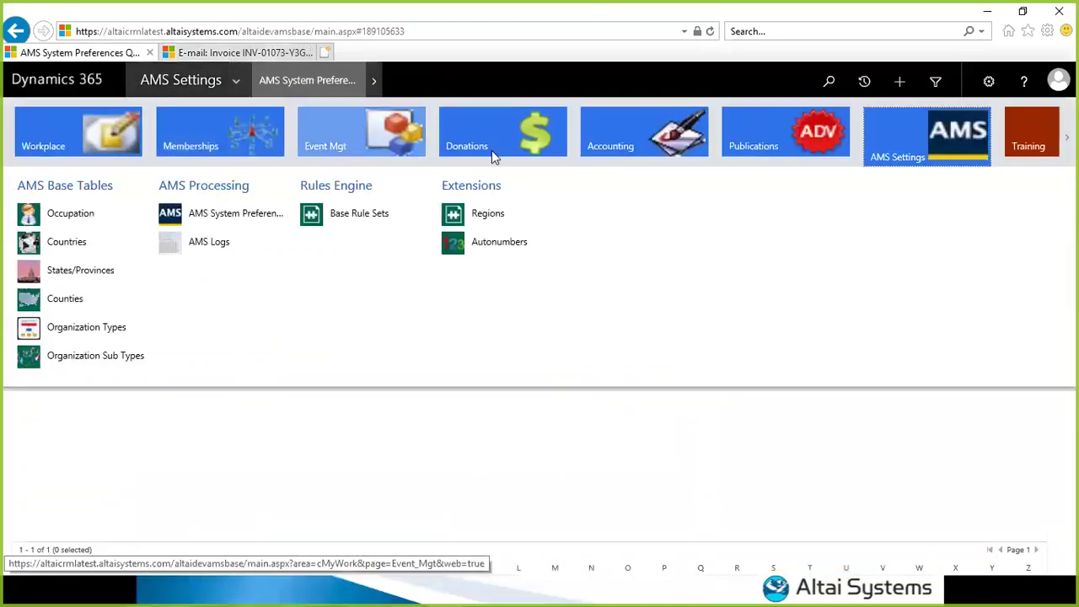
{"action": "left_click", "coordinate": [177, 143]}
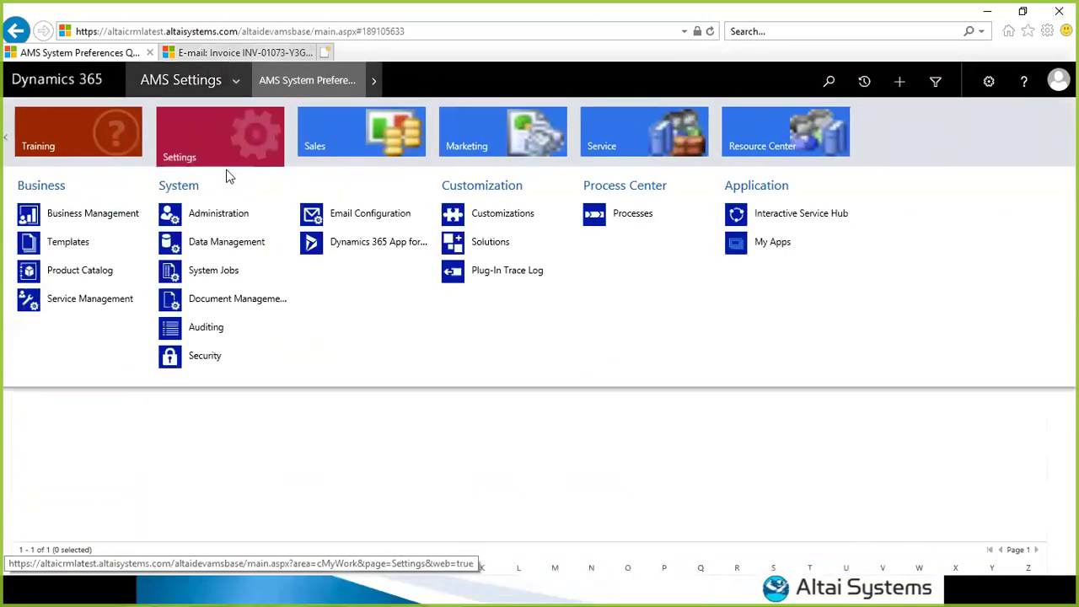
{"action": "left_click", "coordinate": [598, 216]}
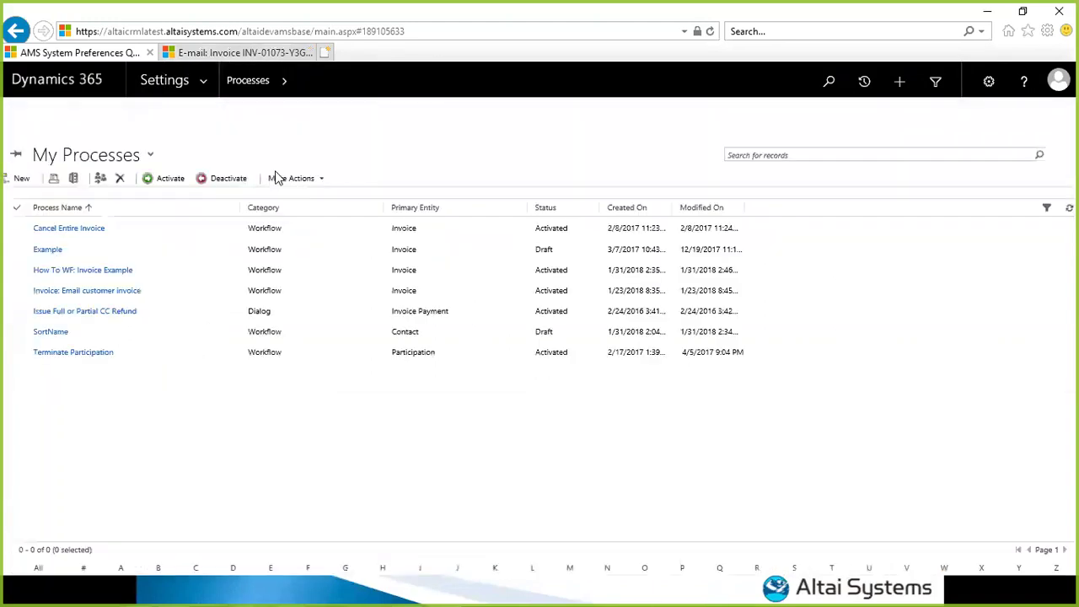
- Switch the process list to the Activated Processes view and sort it by Primary Entity
{"action": "left_click", "coordinate": [131, 165]}
{"action": "left_click", "coordinate": [139, 112]}
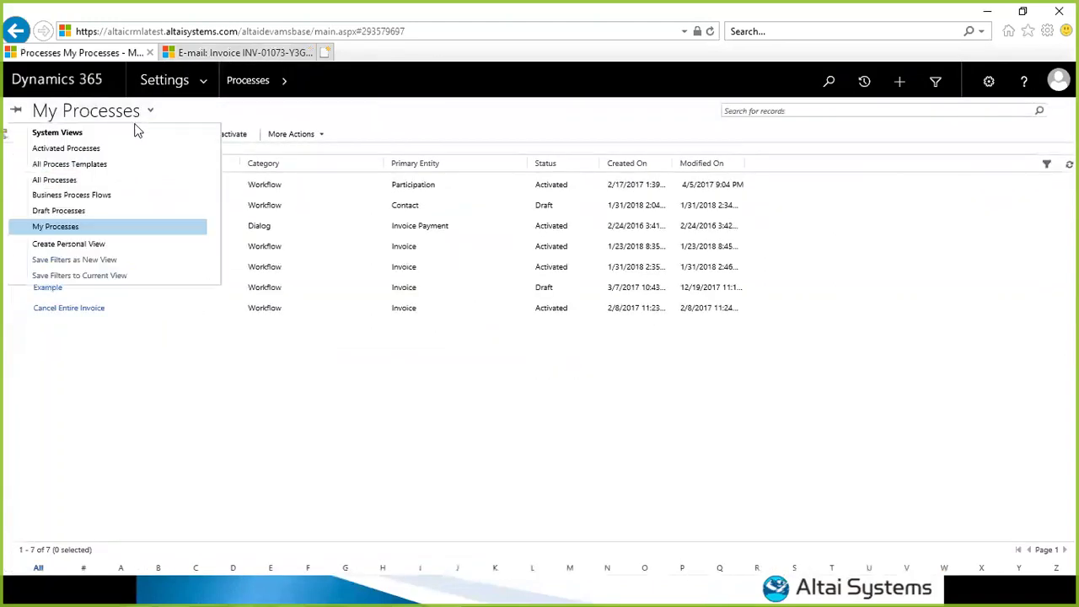
{"action": "left_click", "coordinate": [66, 148]}
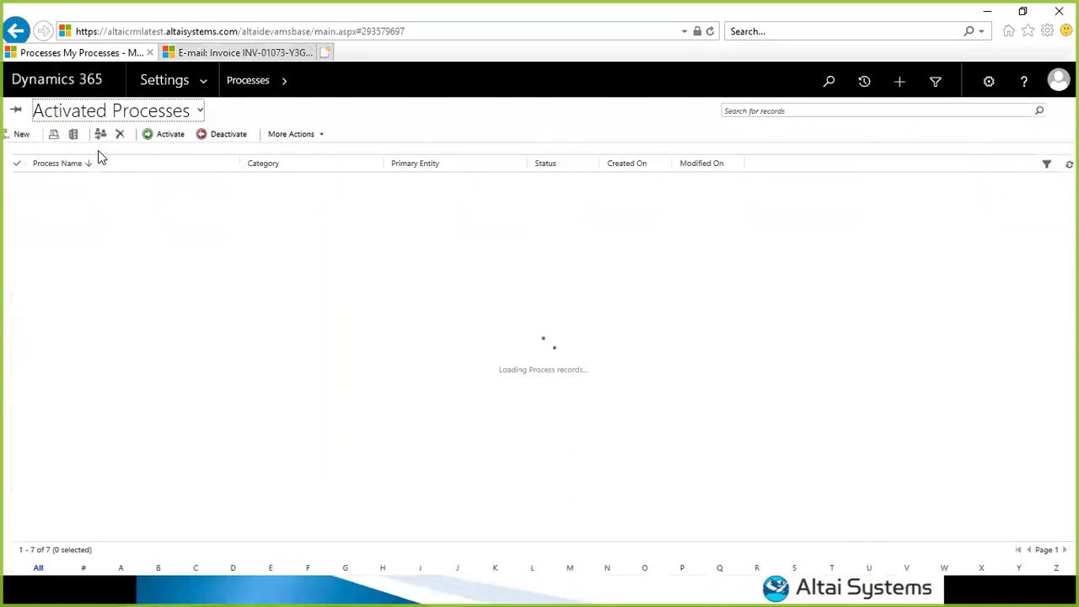
{"action": "left_click", "coordinate": [396, 164]}
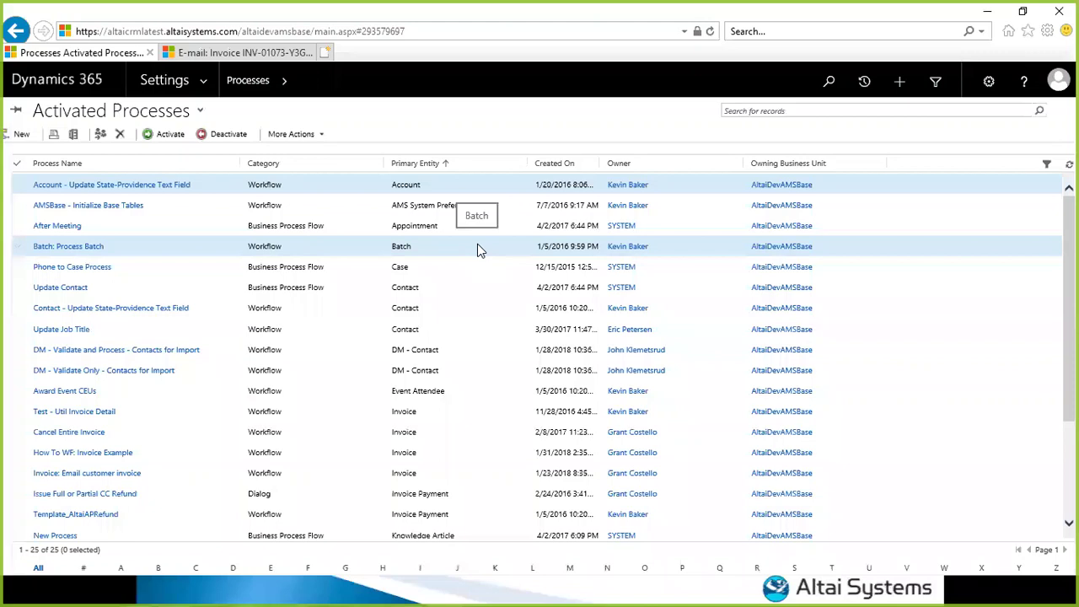
- Select the four Invoice processes in the list, open Test - Util Invoice Detail to inspect it, and return to the process list
{"action": "left_click_drag", "start_coordinate": [457, 409], "coordinate": [450, 468]}
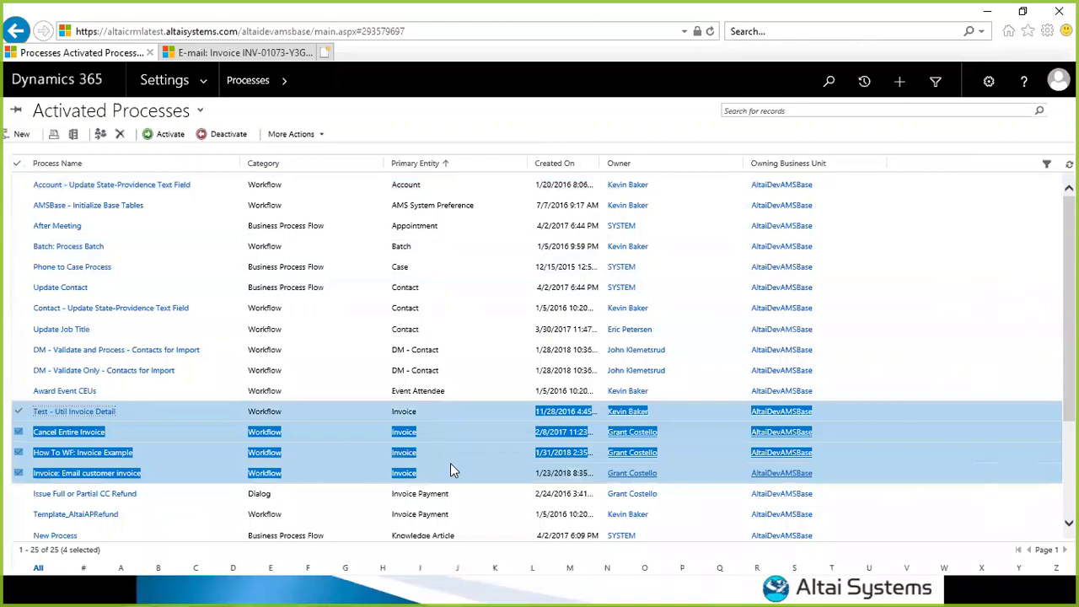
{"action": "scroll", "coordinate": [450, 462], "scroll_direction": "down", "scroll_amount": 3}
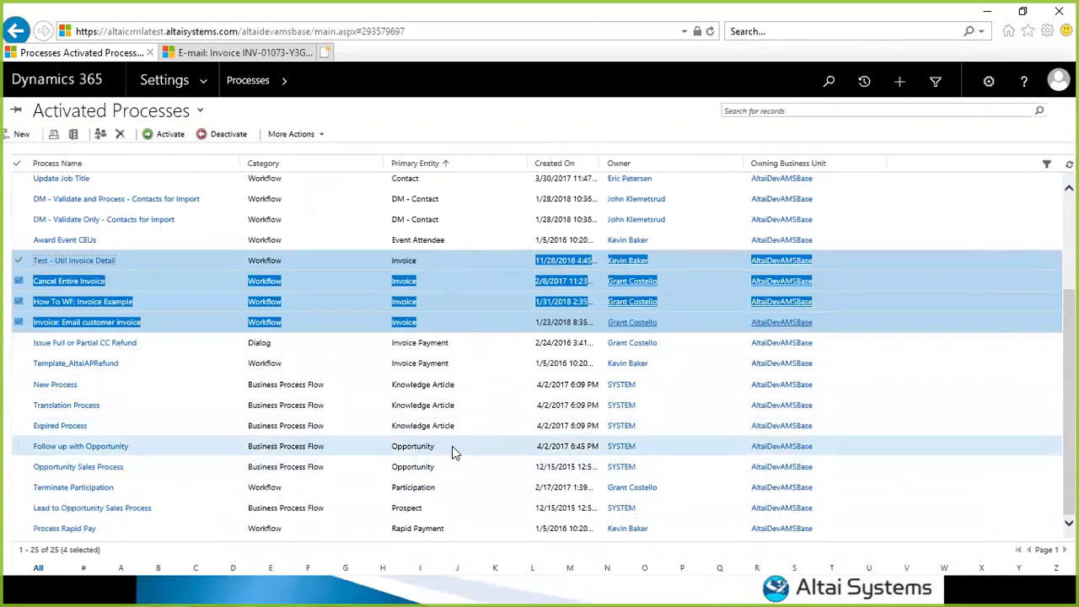
{"action": "double_click", "coordinate": [464, 261]}
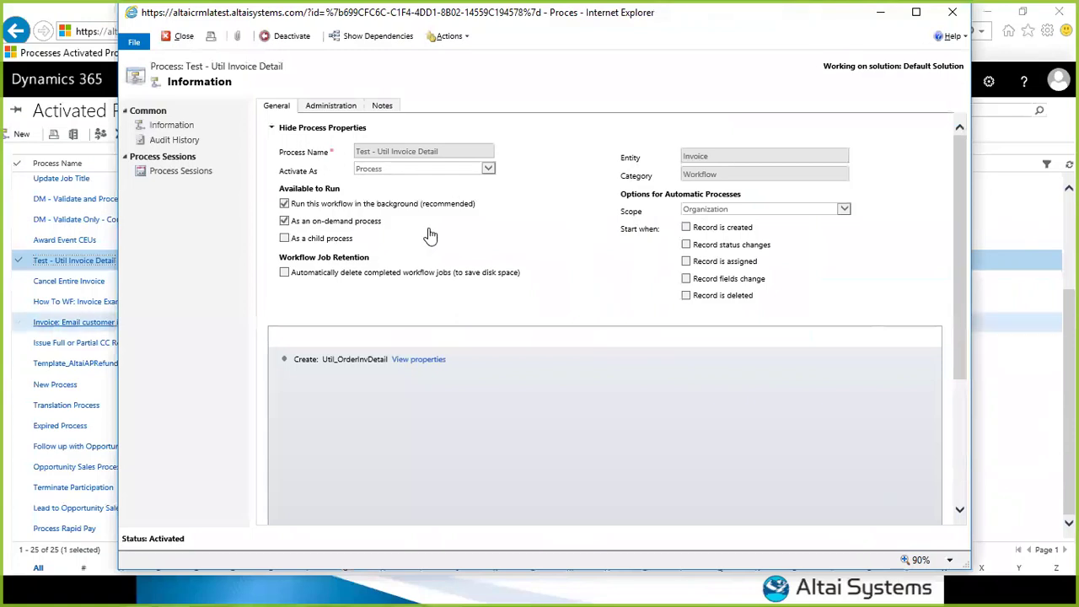
{"action": "left_click", "coordinate": [44, 266]}
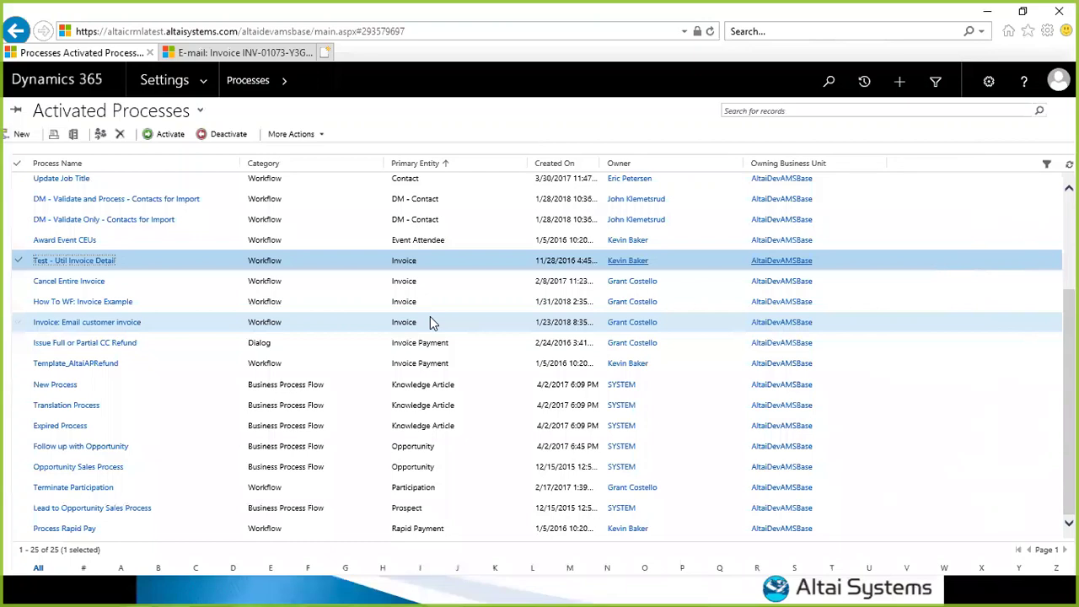
- Switch from the process list to another open window
{"action": "key", "text": "alt+Tab"}
{"action": "key", "text": "alt+Tab"}
{"action": "key", "text": "alt+Tab"}
{"action": "key", "text": "alt+Tab"}
{"action": "key", "text": "alt+Tab"}
{"action": "key", "text": "alt+Tab"}
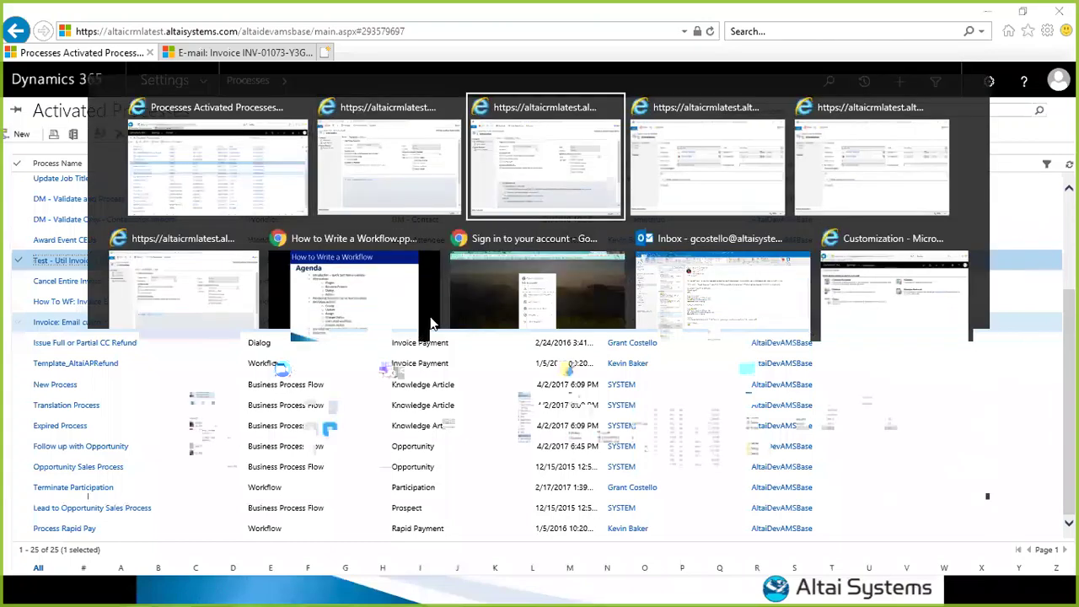